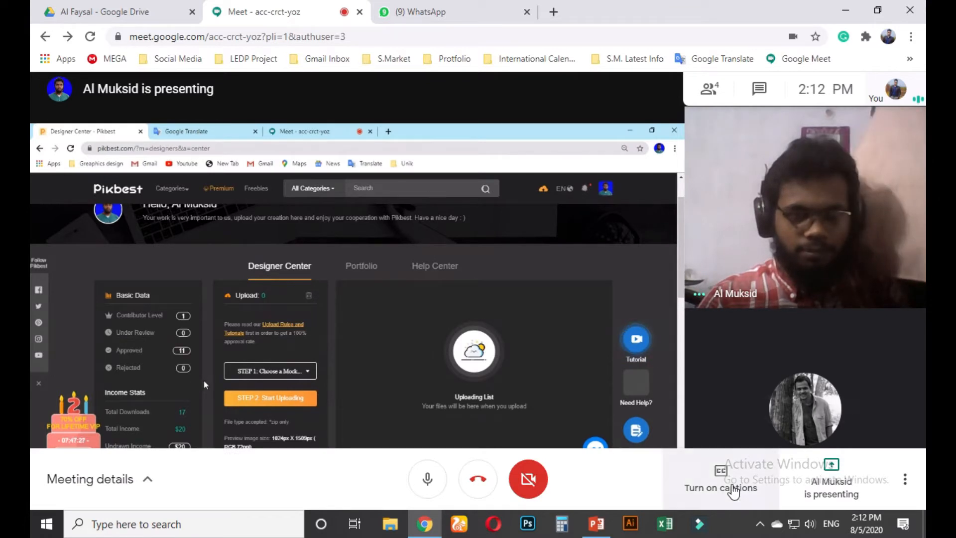
- Present the entire screen in the meeting, taking over as the main presenter
click(831, 469)
click(822, 351)
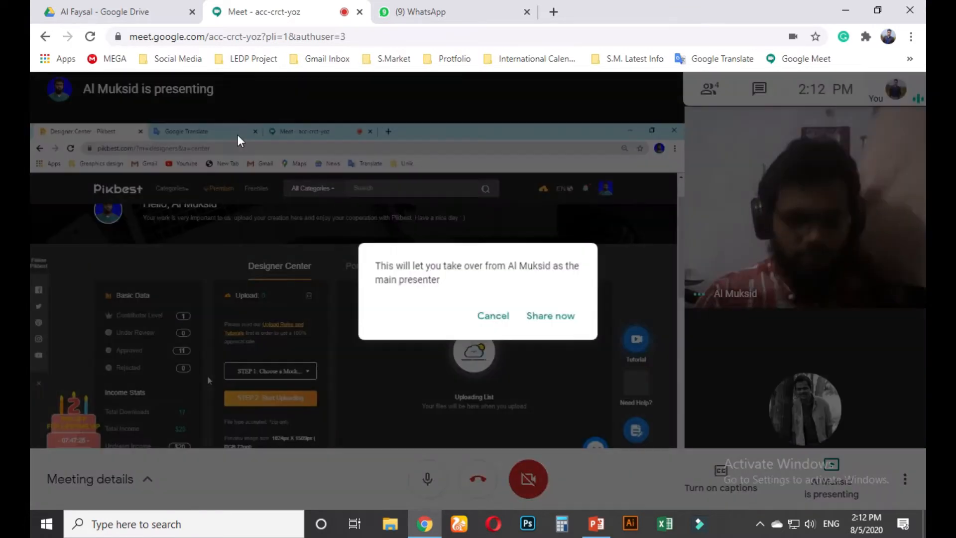
click(551, 318)
- Open the Earnings List Format spreadsheet from the LEDP Project bookmarks in a new tab
click(462, 6)
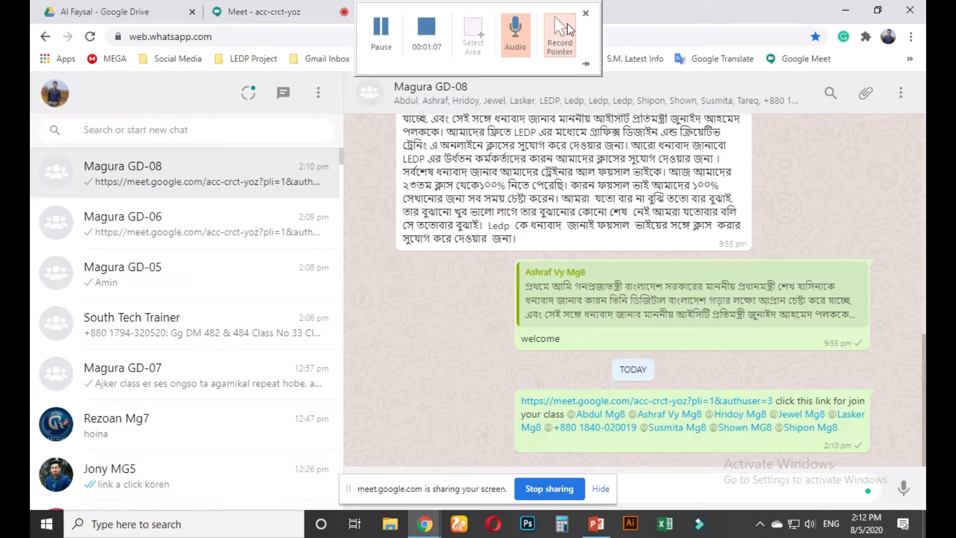
click(554, 12)
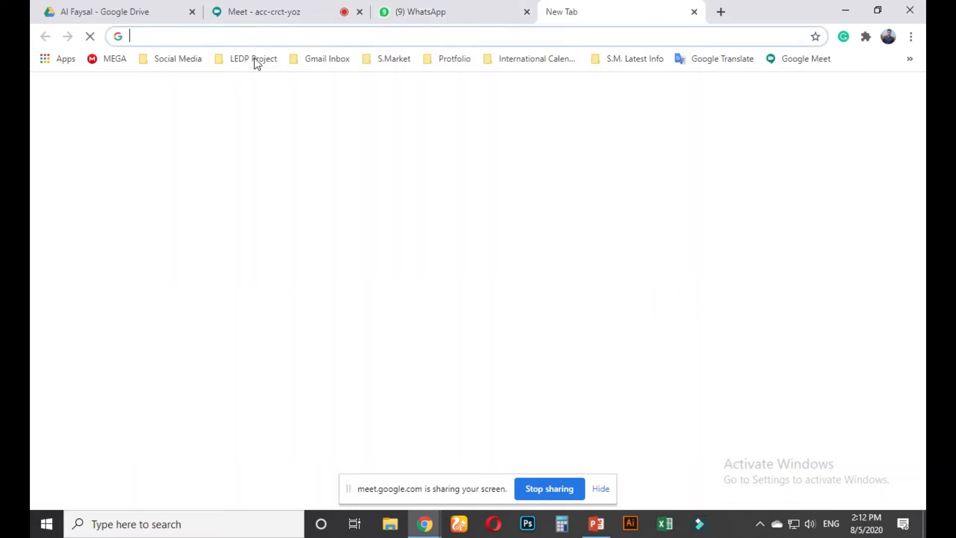
click(253, 59)
click(274, 113)
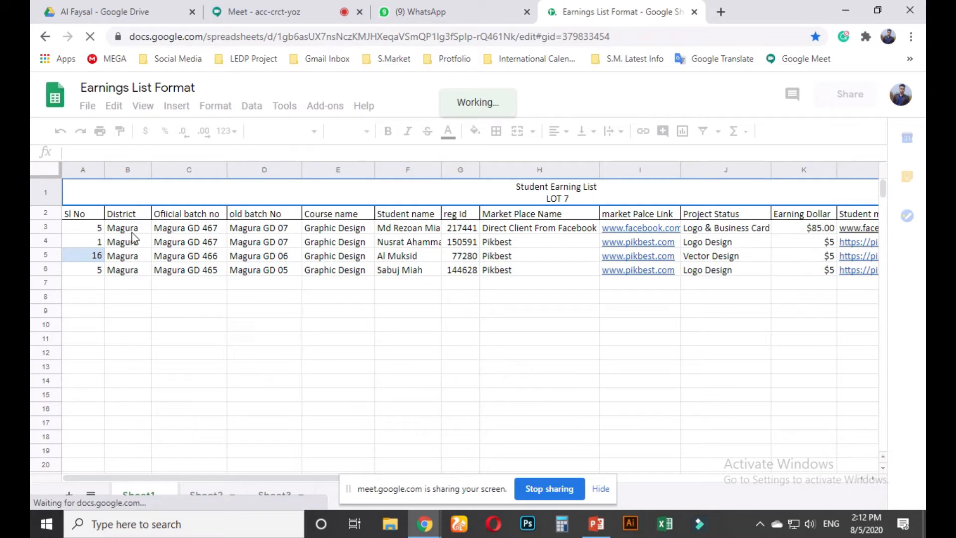
- Set the Earning Dollar value for the GD 466 student in row 5 to 20
click(81, 239)
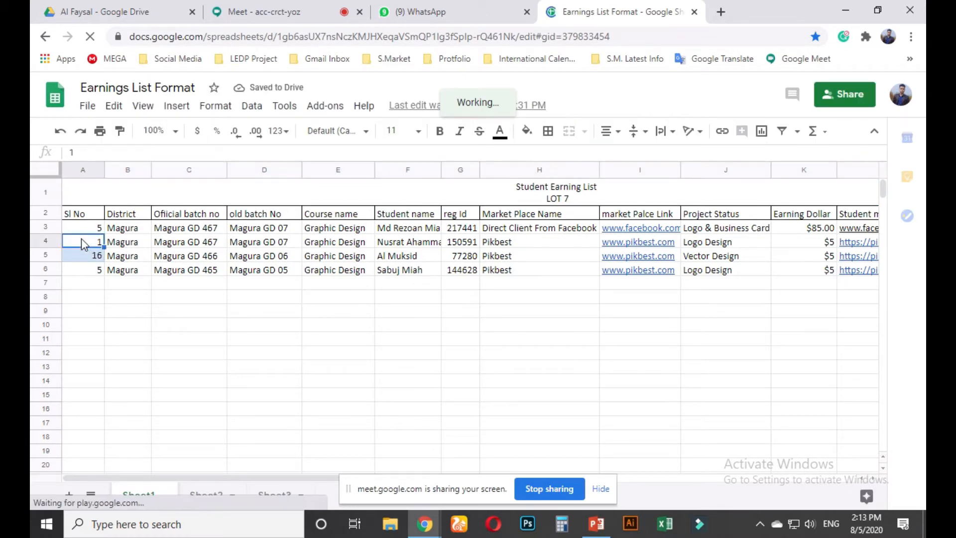
click(826, 261)
text(20)
key(Return)
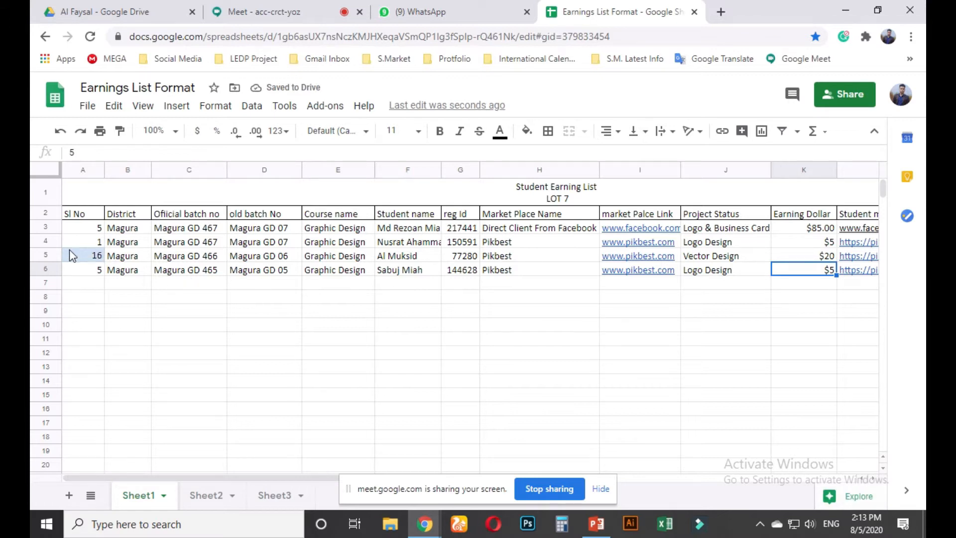
- Move the student record in row 4 below the last entry of the earning list
mouse_move(85, 247)
mouse_down()
mouse_move(762, 256)
mouse_move(887, 243)
mouse_up()
key(ctrl+x)
click(77, 284)
key(ctrl+v)
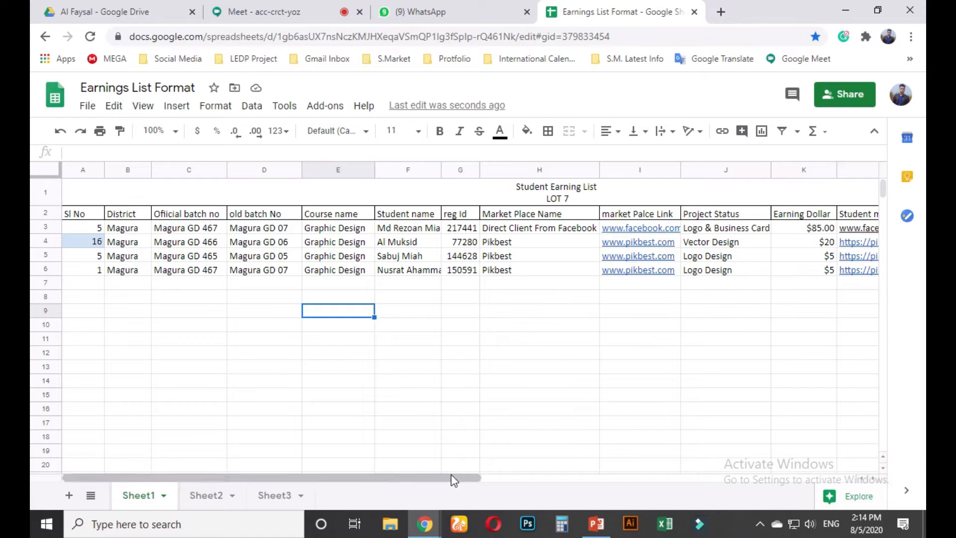
- Review the project status, earning and marketplace profile columns of the earning list, with a brief check of the meeting
drag(451, 477, 522, 481)
click(674, 312)
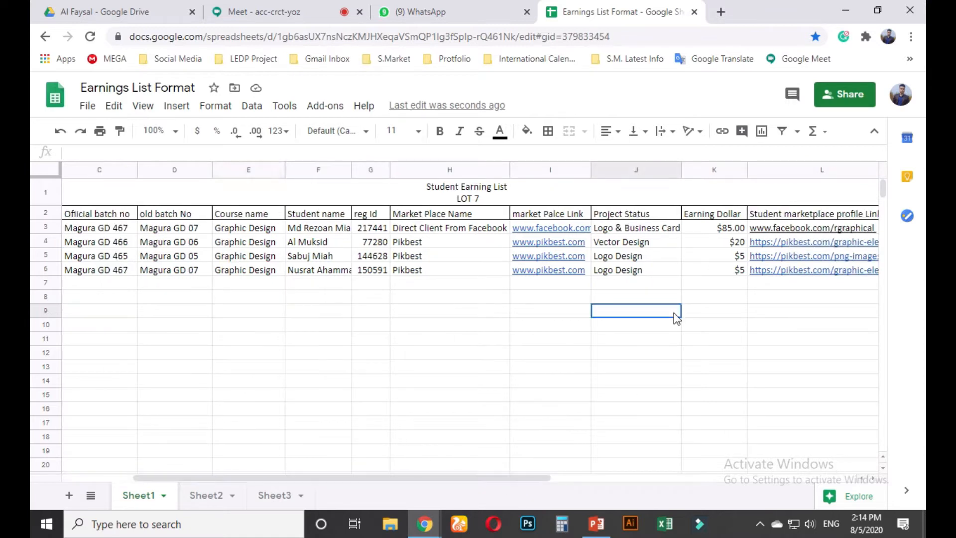
click(719, 282)
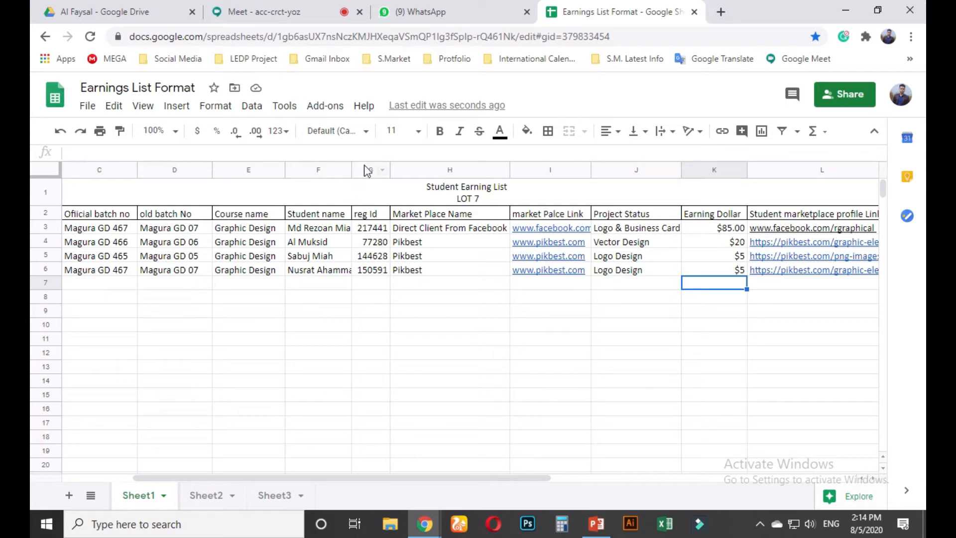
click(297, 7)
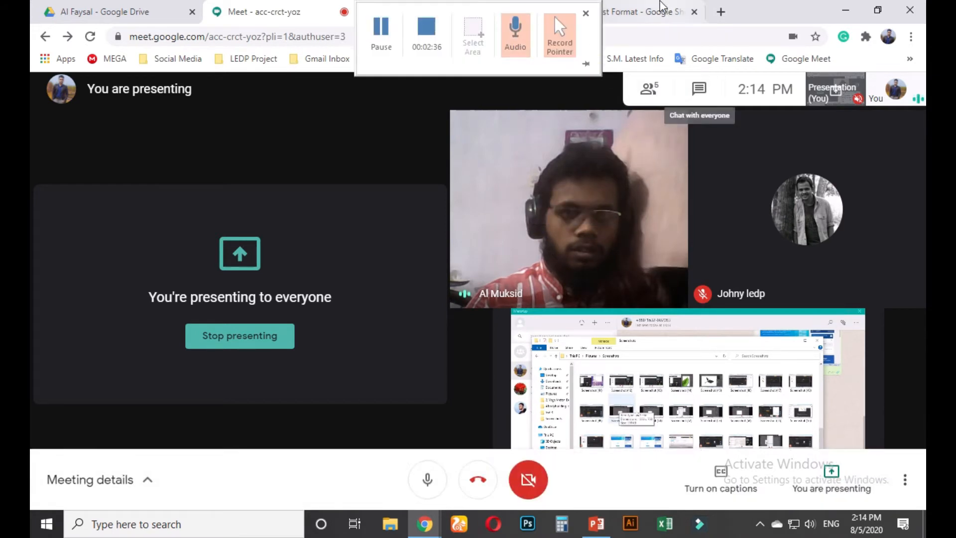
click(632, 12)
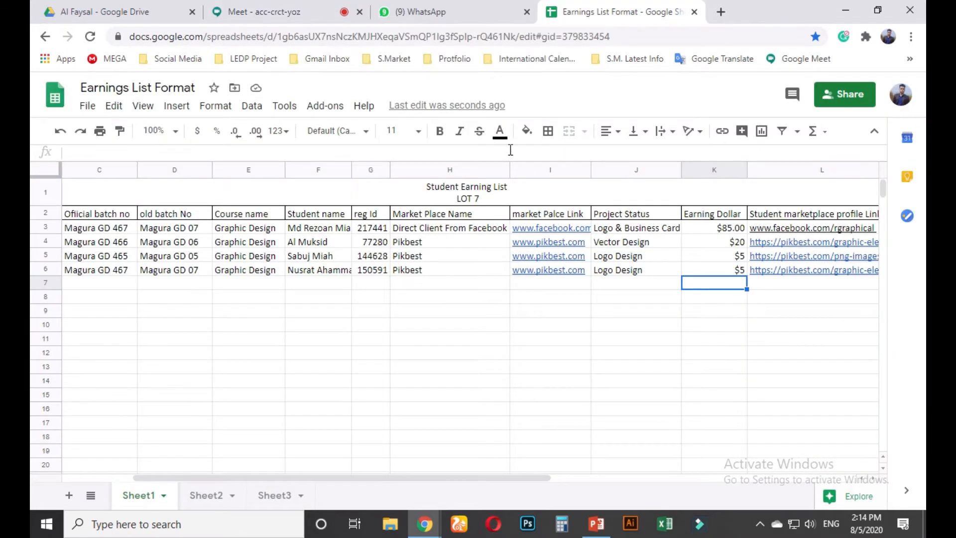
drag(524, 480, 547, 463)
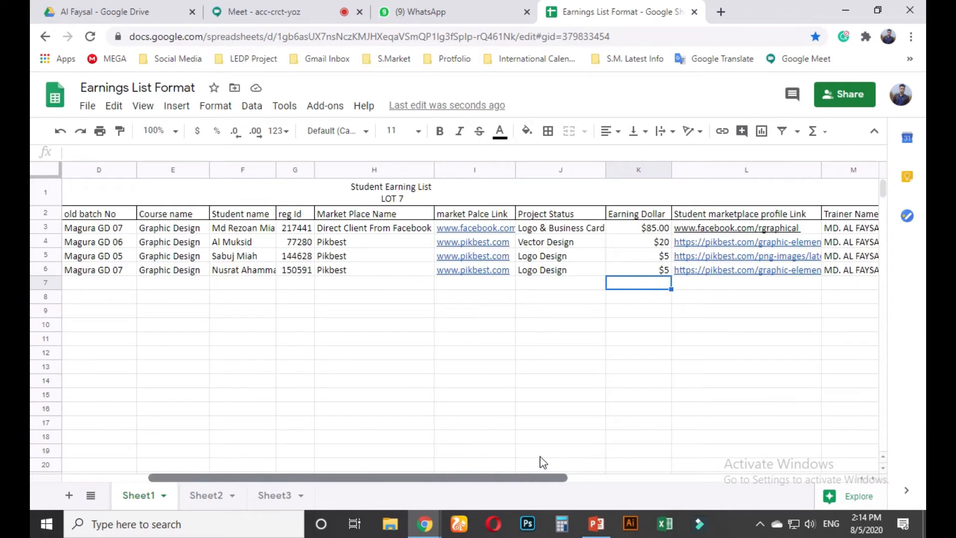
- Check the meeting participants and the WhatsApp chats
click(298, 12)
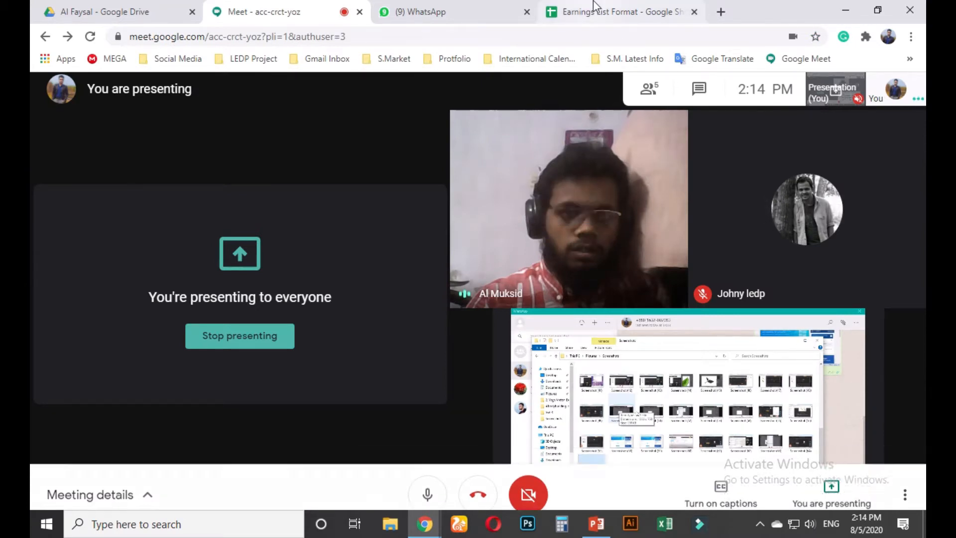
mouse_move(595, 5)
key(ctrl+Tab)
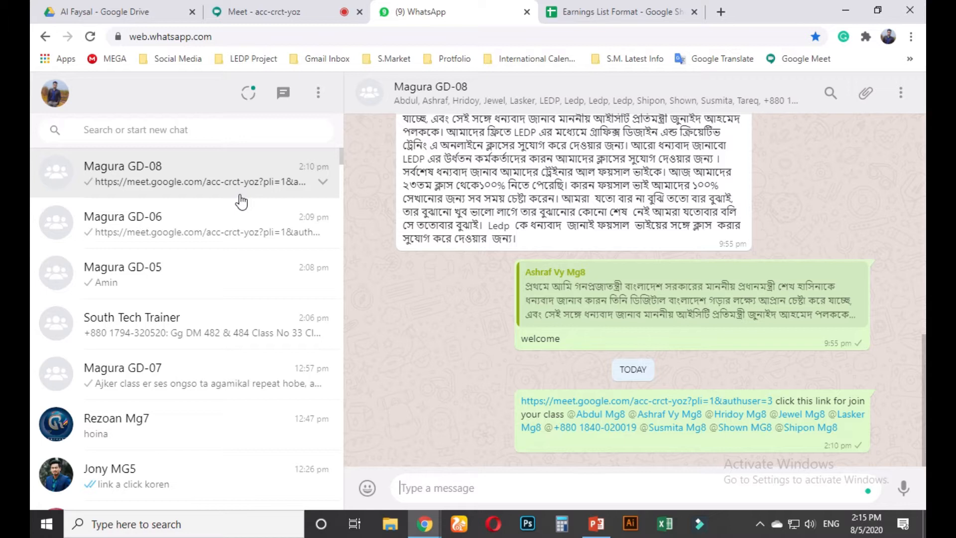
click(271, 12)
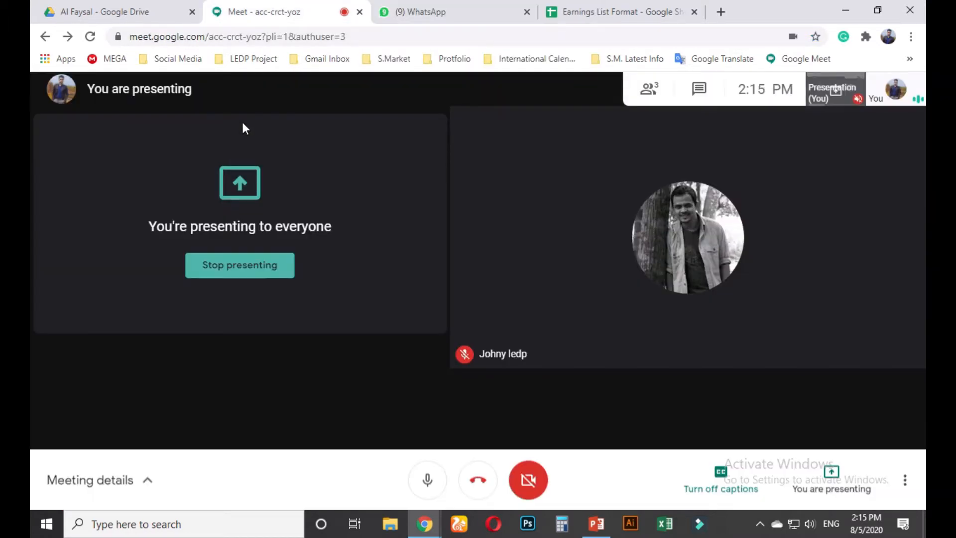
mouse_move(485, 18)
click(390, 28)
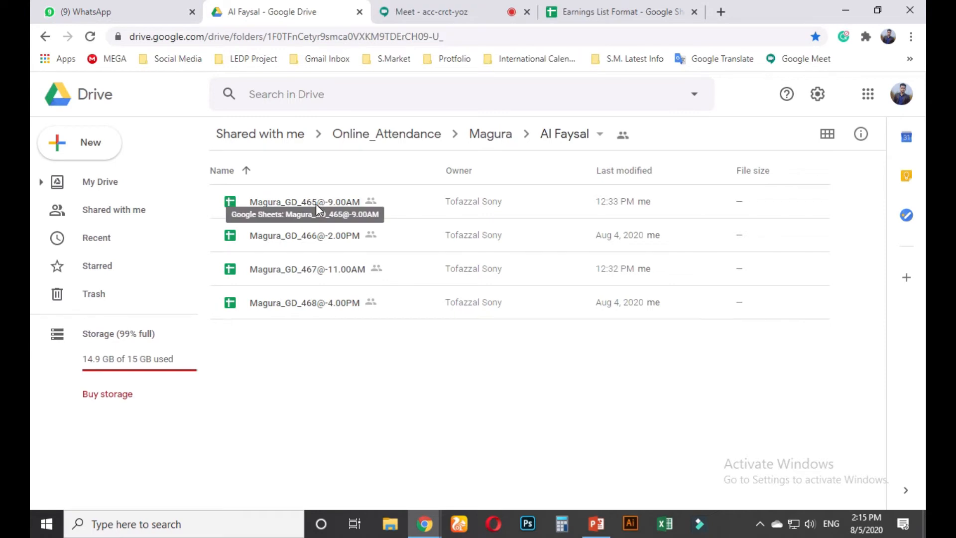
double_click(317, 244)
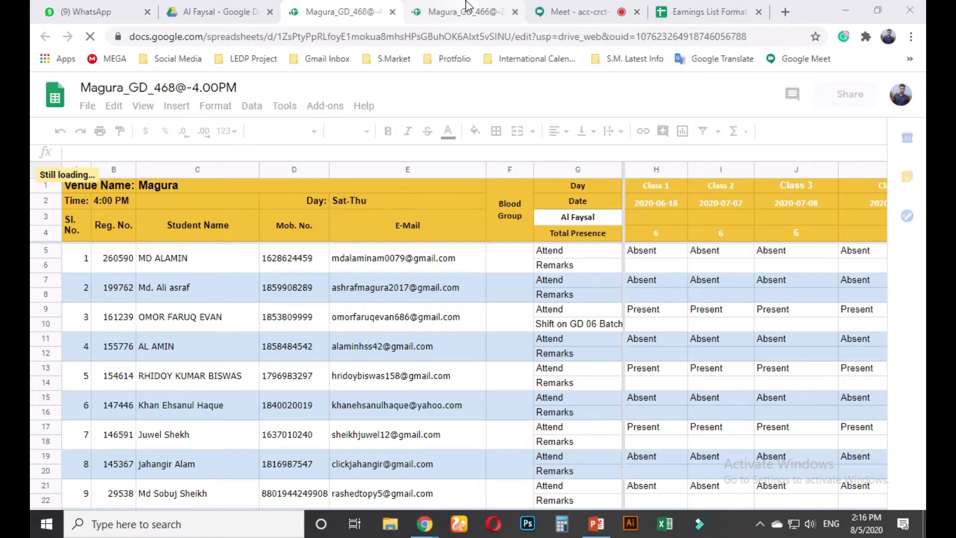
click(454, 13)
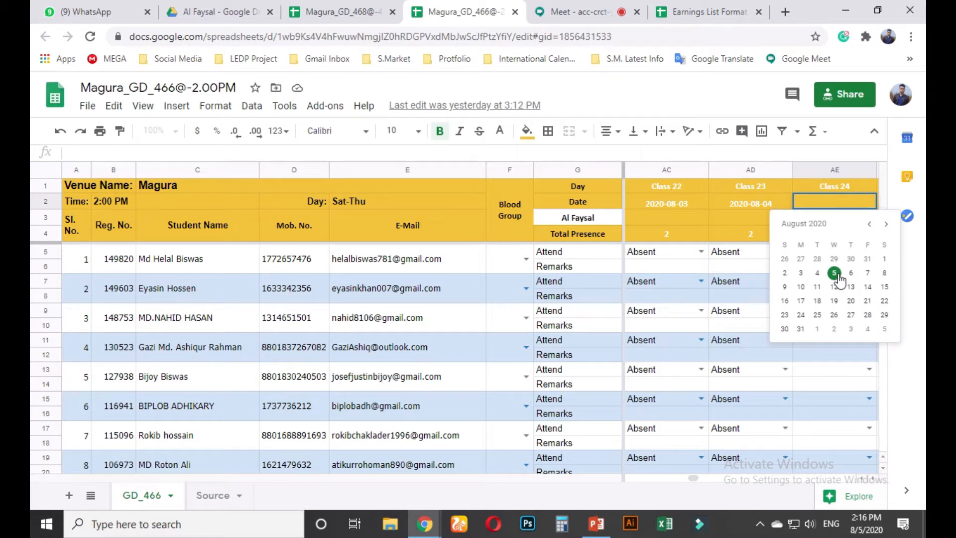
- Date Class 24 as 2020-08-05 in the attendance sheet and set its Total Presence to 1
click(839, 237)
double_click(839, 238)
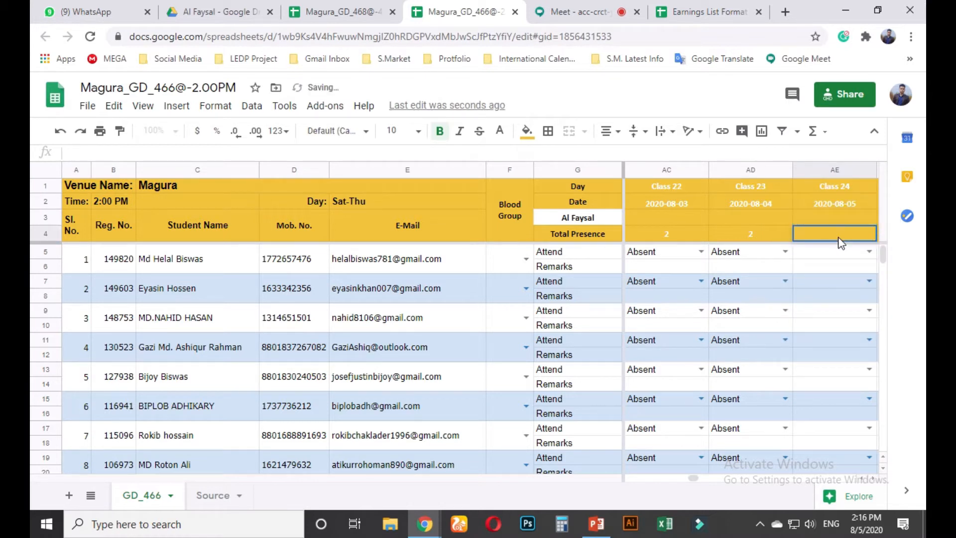
text(1)
key(Return)
- Mark student number 16 as Present for Class 24
scroll(289, 408, down, 7)
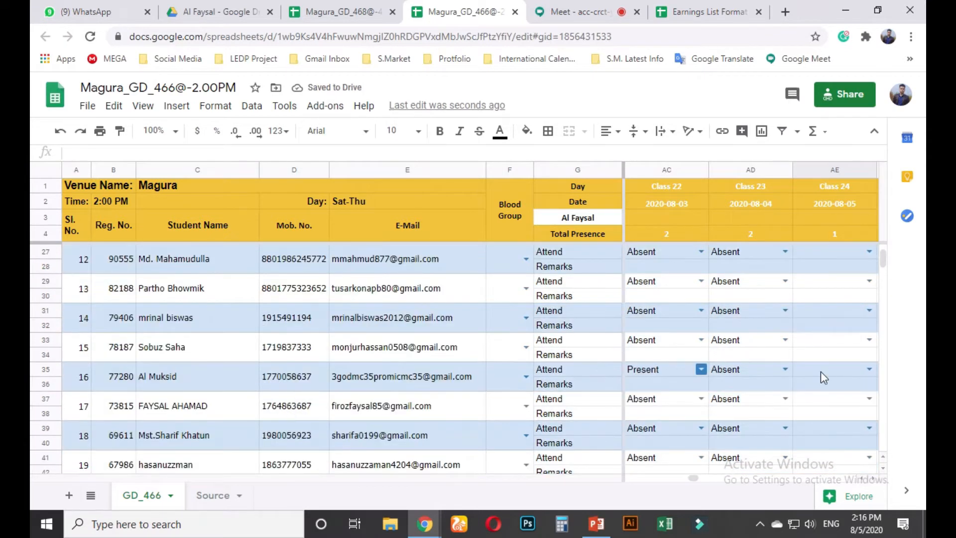
click(869, 369)
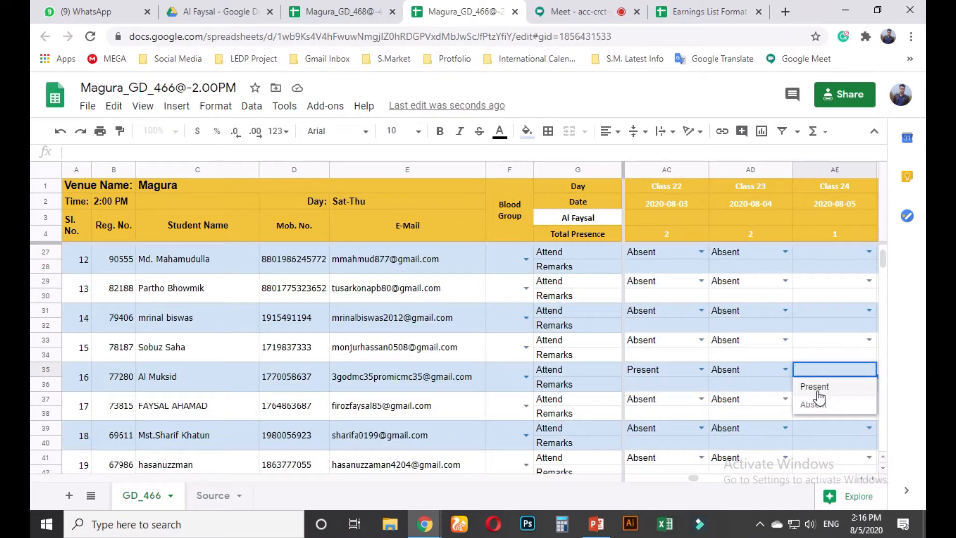
click(823, 388)
click(833, 388)
- Switch to WhatsApp and place the Meet tab directly after it
click(86, 11)
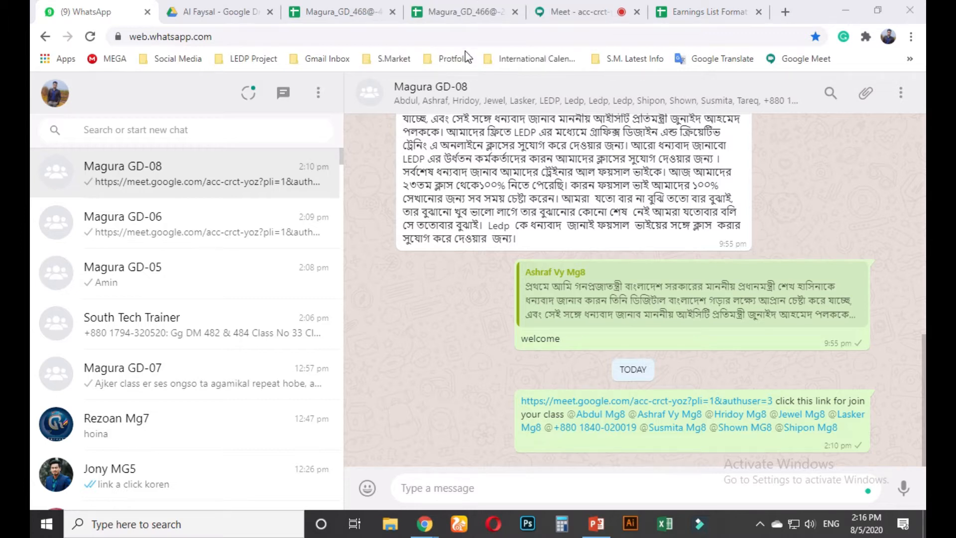
drag(572, 11, 234, 13)
mouse_move(405, 7)
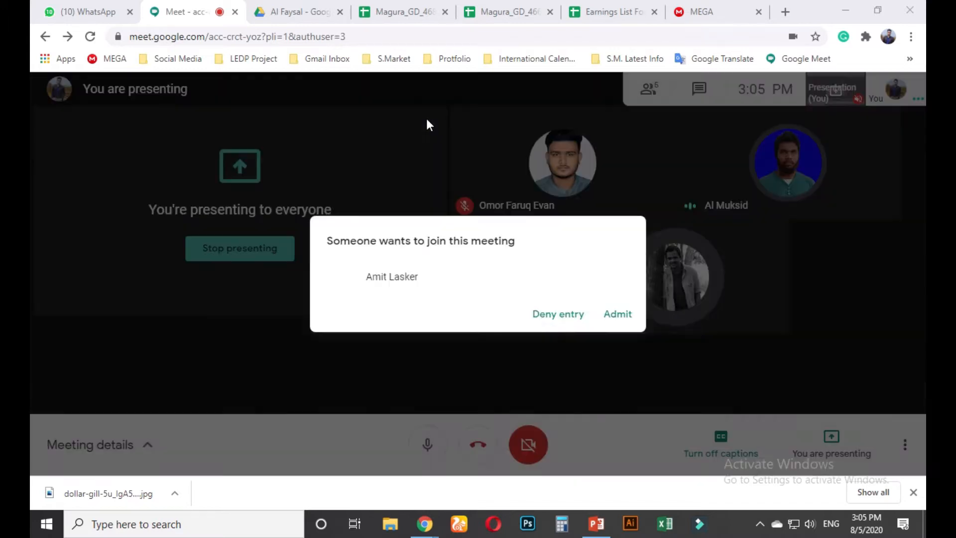
- Admit the waiting participant to the meeting and mute them for everyone
click(604, 321)
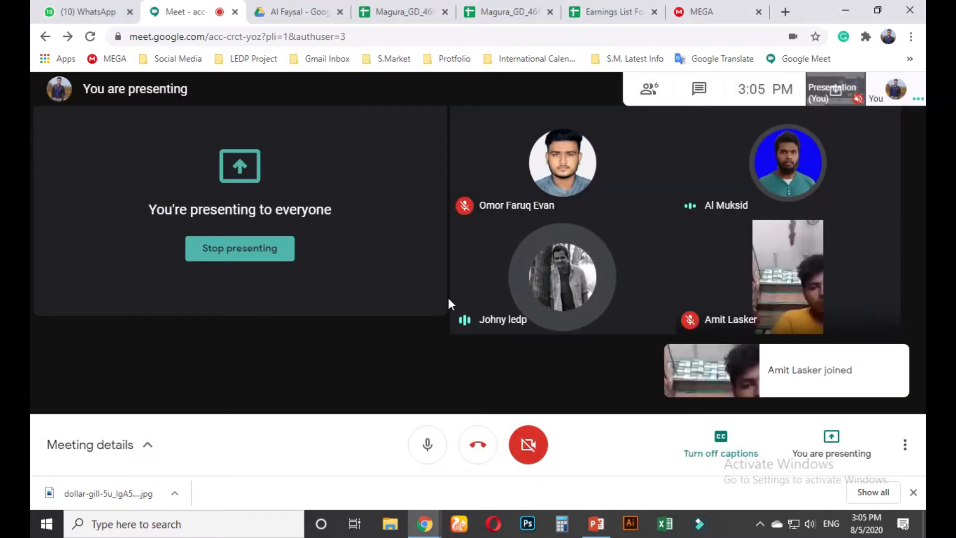
click(788, 277)
click(559, 299)
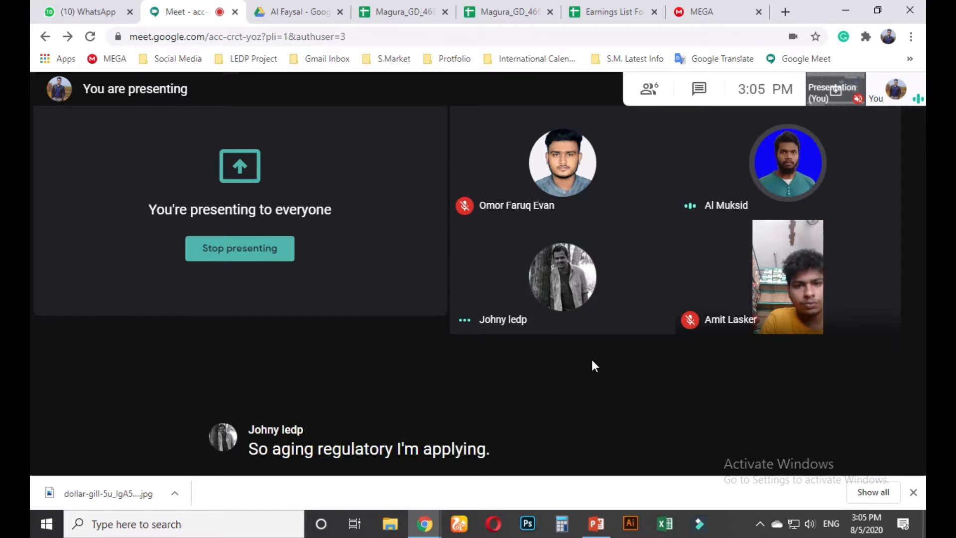
- Mute the newly admitted participant for everyone again each time their microphone is turned back on
mouse_move(593, 309)
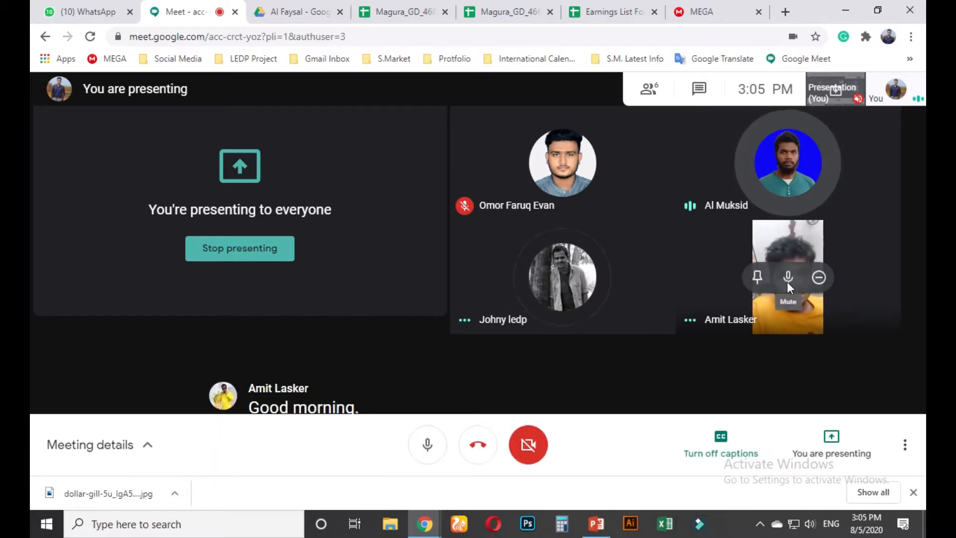
click(789, 278)
click(560, 299)
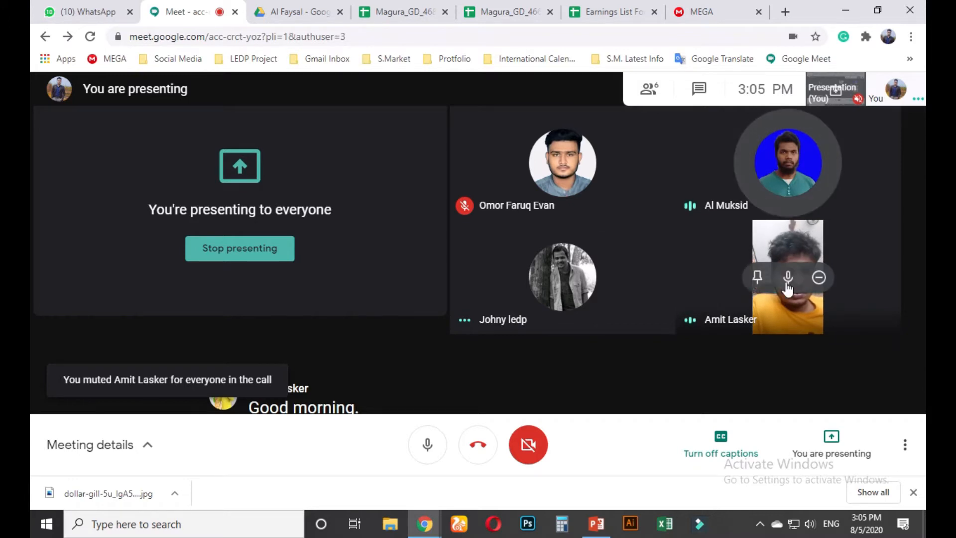
click(789, 278)
click(563, 299)
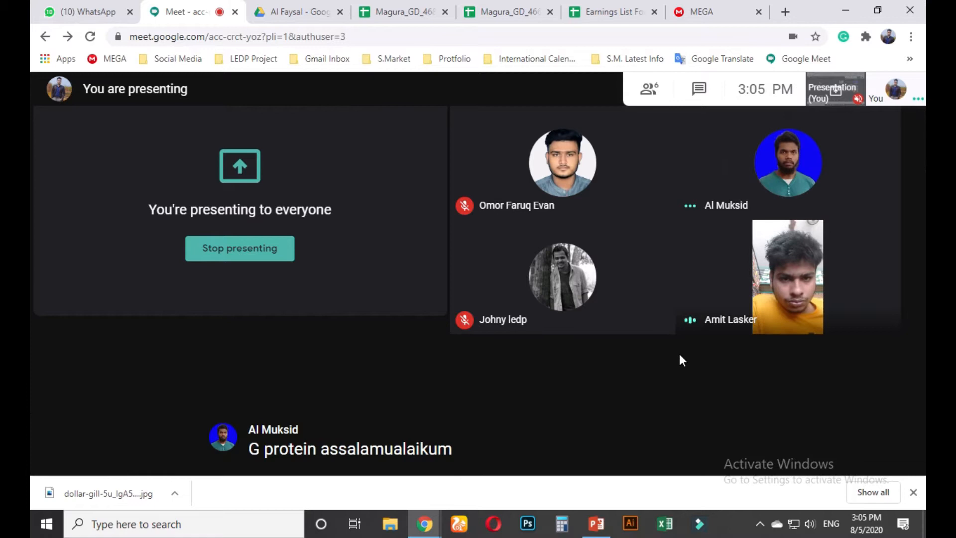
mouse_move(791, 295)
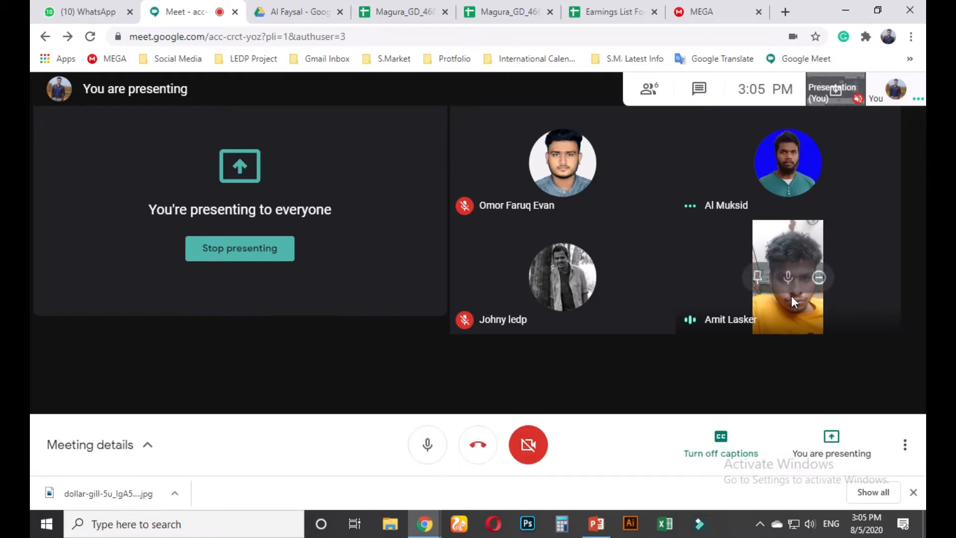
click(789, 278)
click(564, 299)
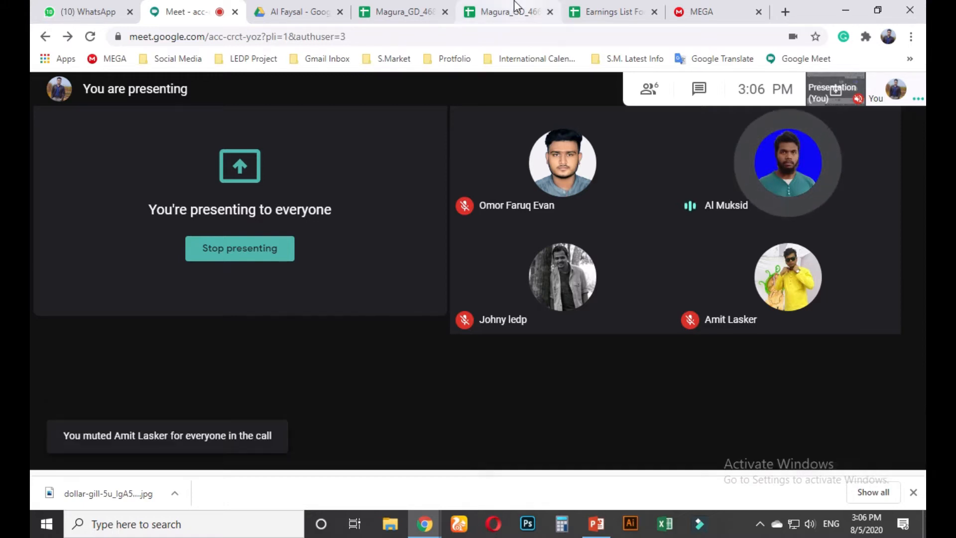
- Stop presenting the screen to the meeting
mouse_move(494, 22)
click(268, 249)
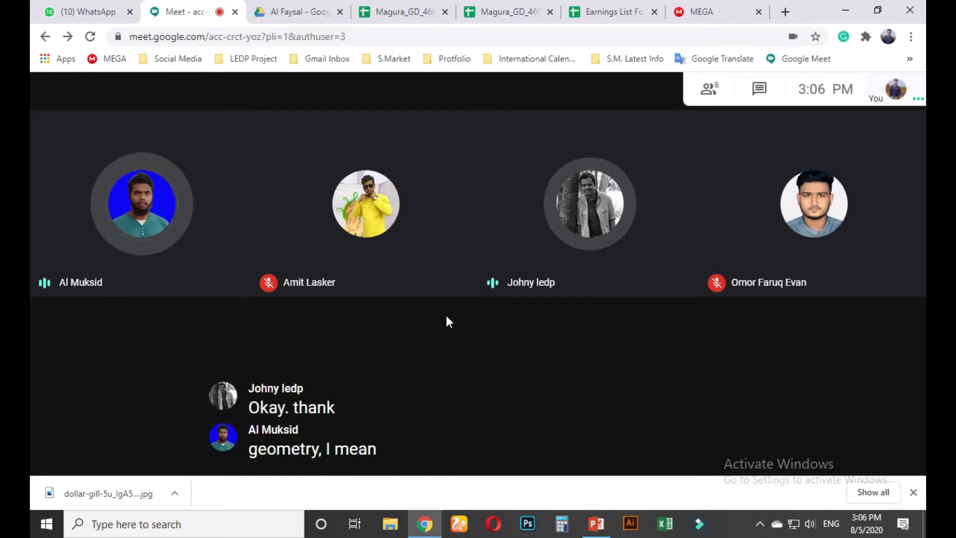
- Switch to WhatsApp and read the income stats picture and its message in the Magura GD-06 group
scroll(535, 372, up, 2)
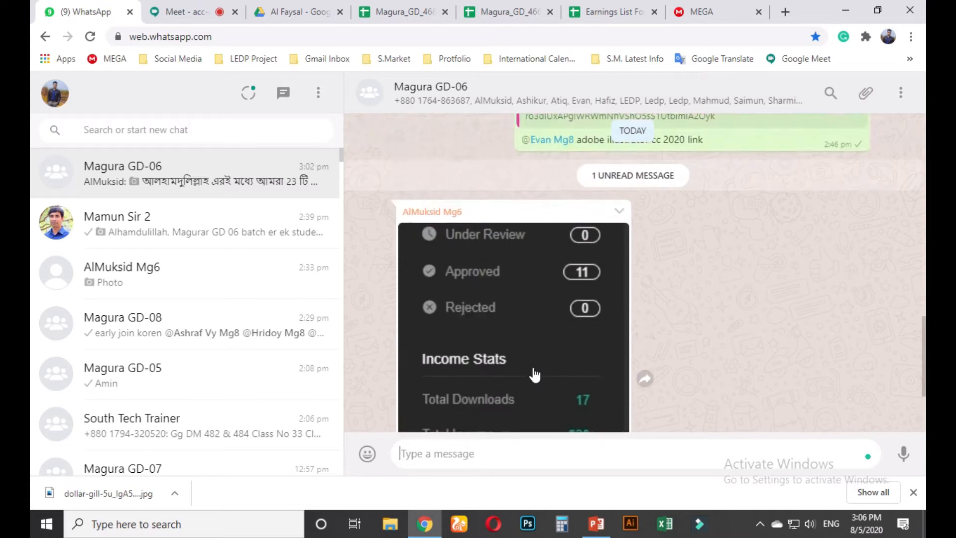
scroll(535, 369, down, 2)
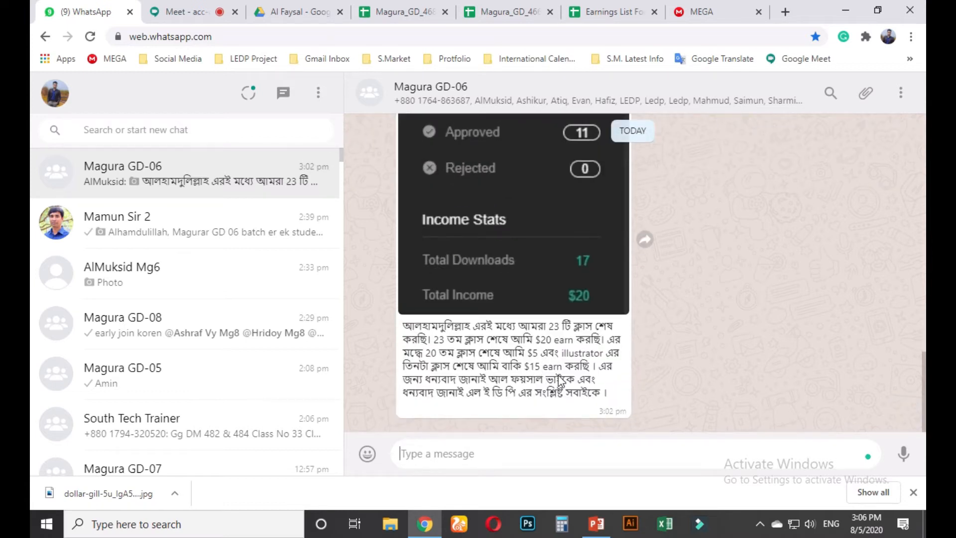
scroll(560, 381, up, 2)
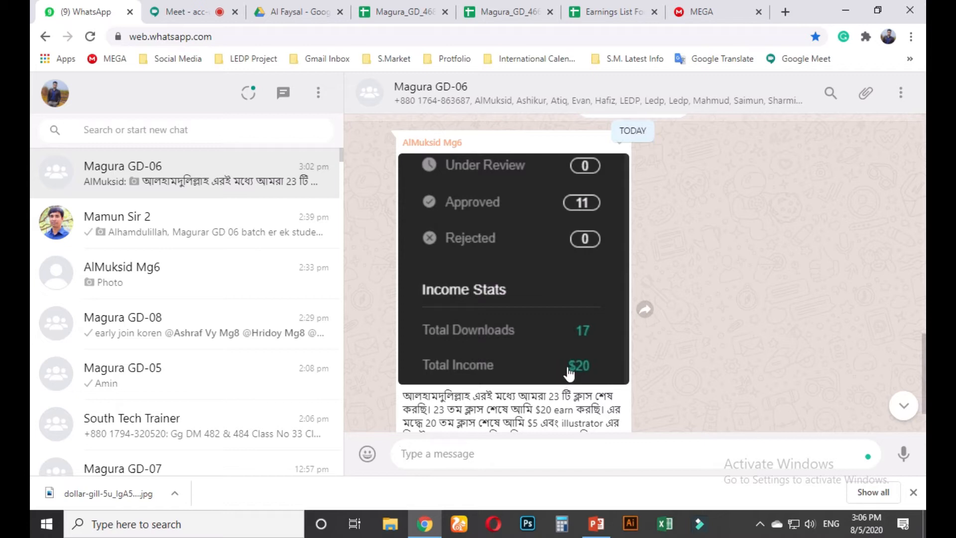
scroll(570, 371, down, 2)
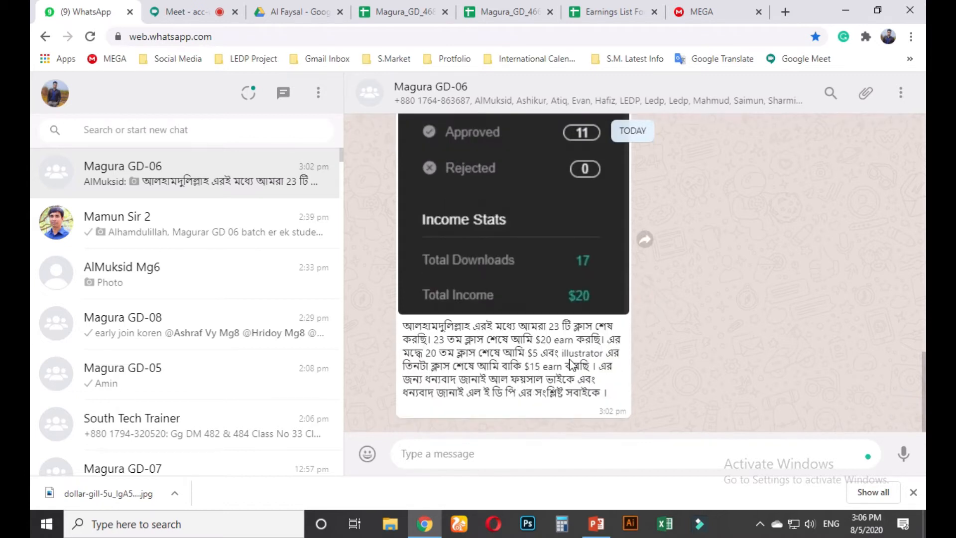
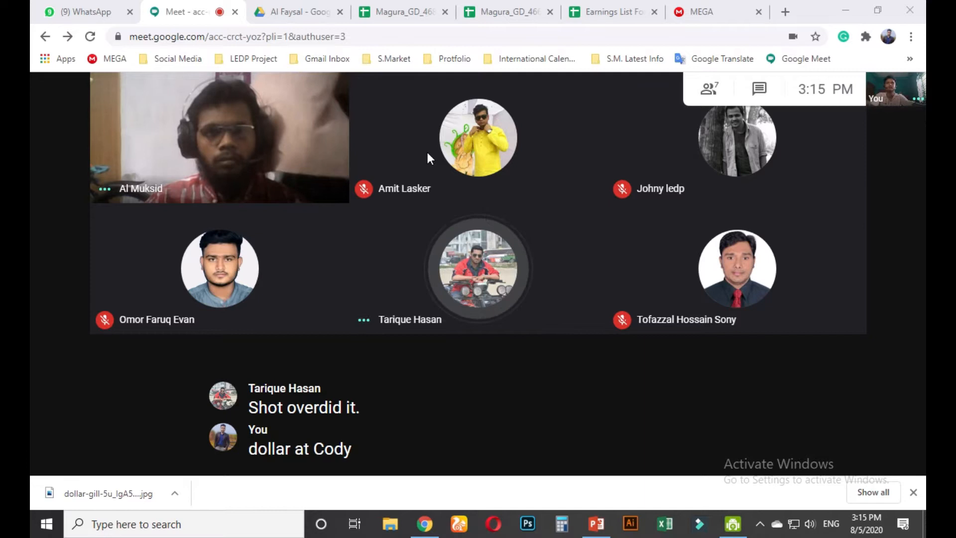
- Start presenting the screen to the meeting
mouse_move(359, 10)
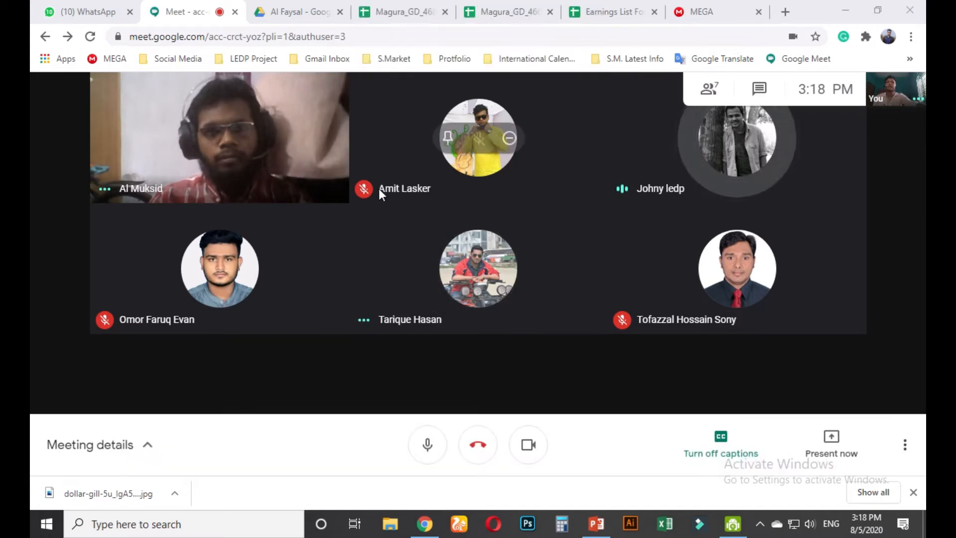
click(848, 437)
click(816, 320)
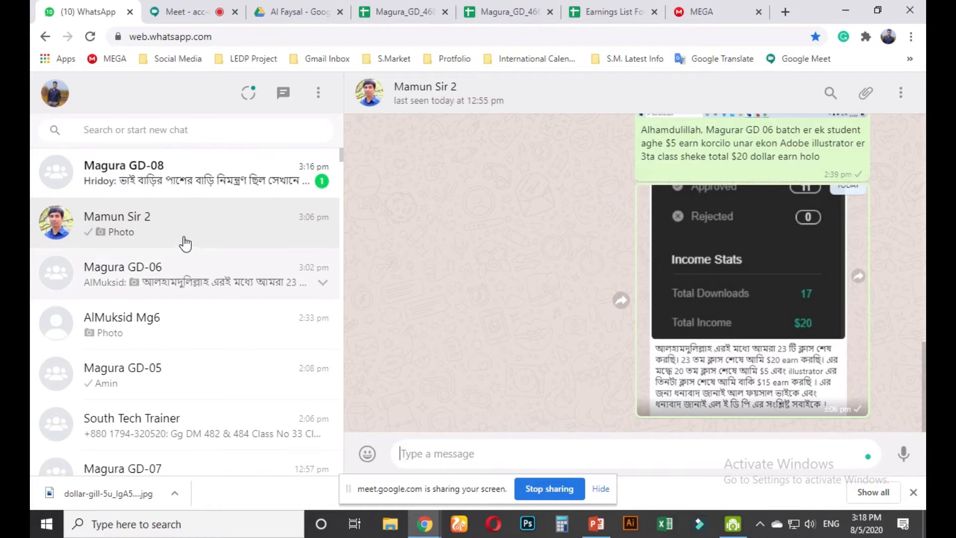
- Open the Magura GD-06 group chat and look through the income stats message and the earlier messages
click(187, 295)
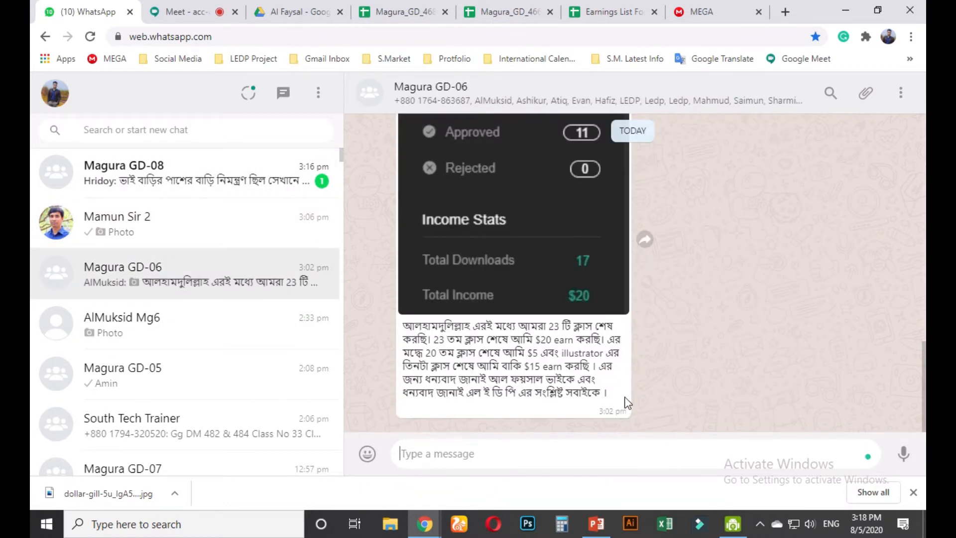
scroll(598, 388, up, 6)
scroll(566, 369, down, 6)
scroll(580, 347, up, 10)
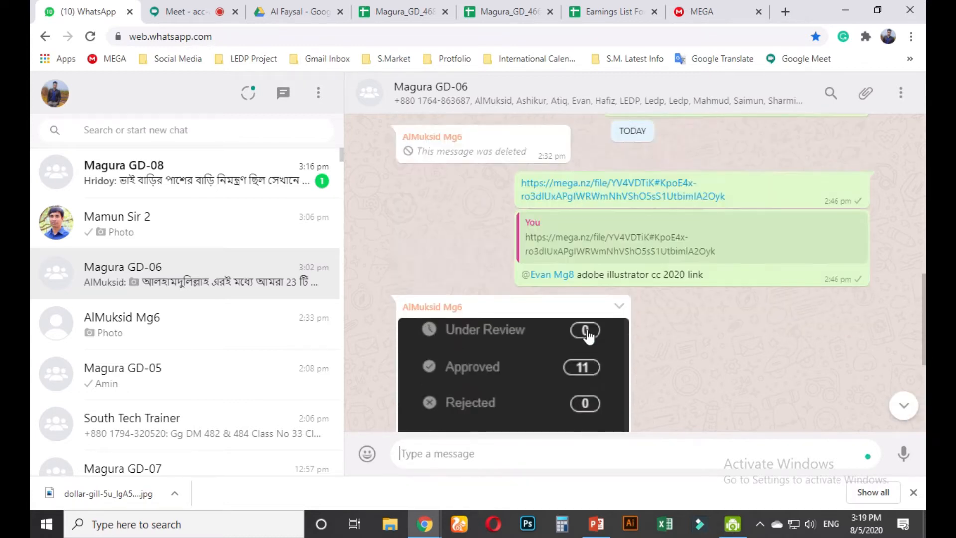
click(902, 94)
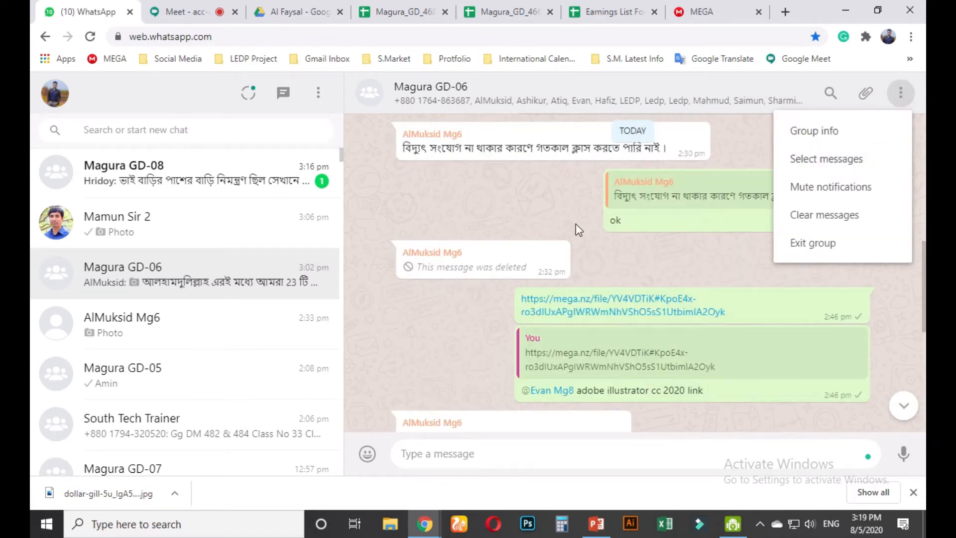
click(437, 310)
scroll(687, 267, up, 15)
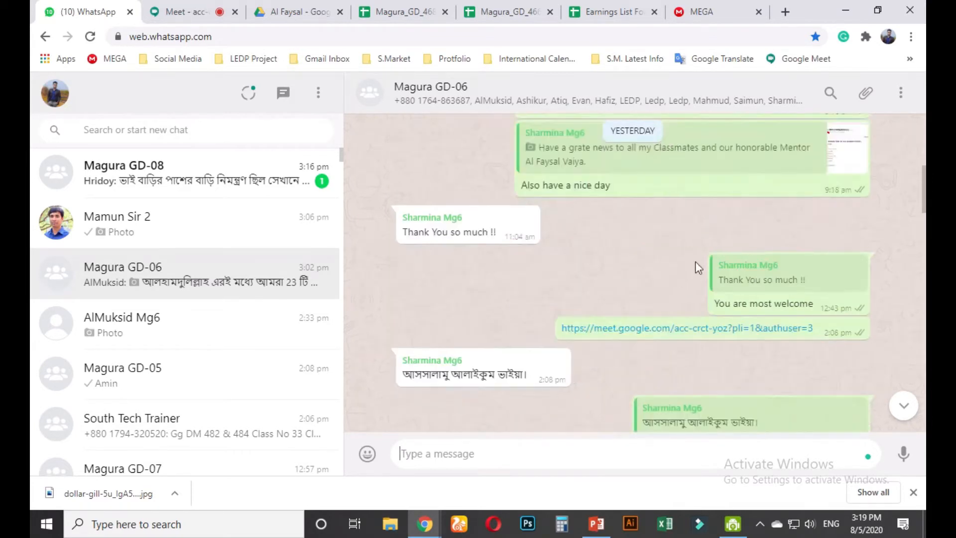
scroll(696, 268, down, 3)
- Open the Magura GD-06 group info, expand the full member list to check it, and close the info
click(901, 92)
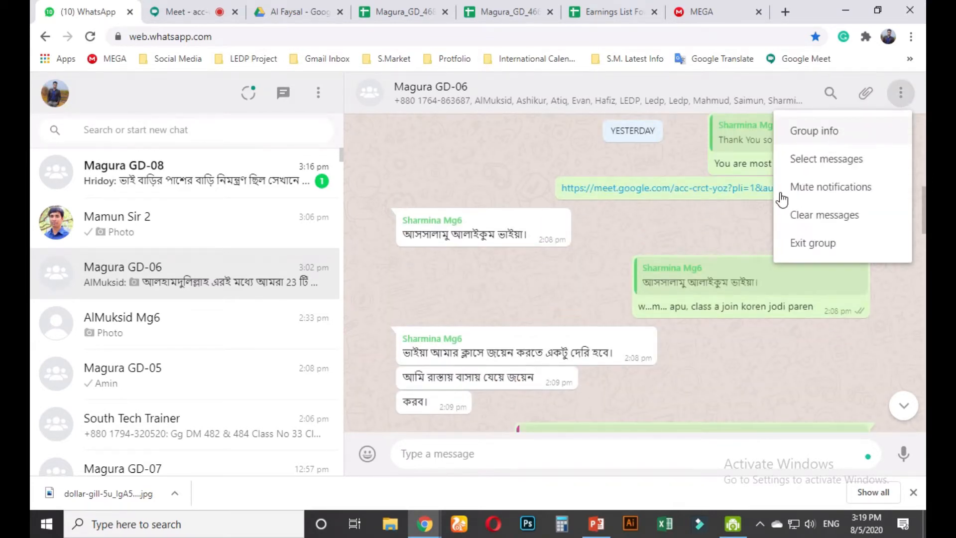
click(815, 131)
scroll(743, 277, down, 10)
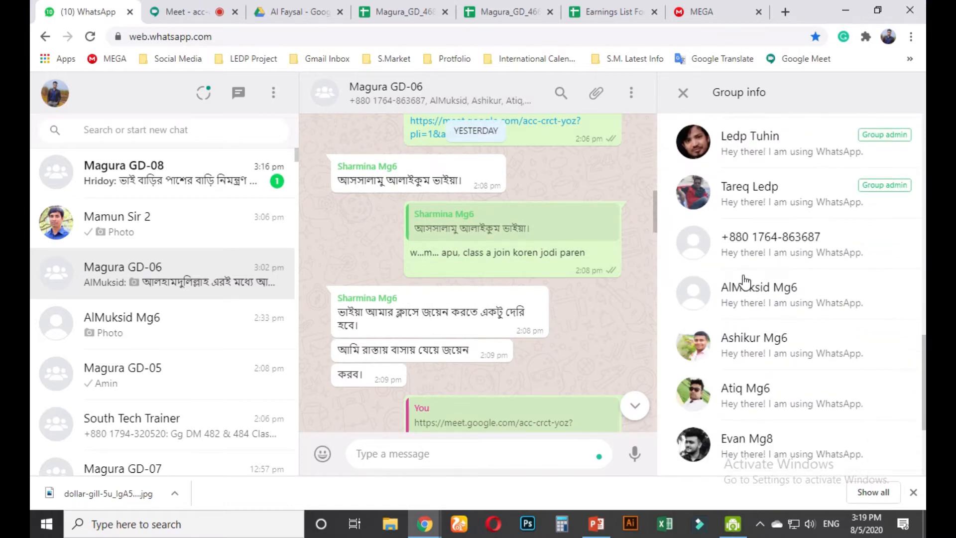
scroll(746, 282, down, 3)
click(742, 356)
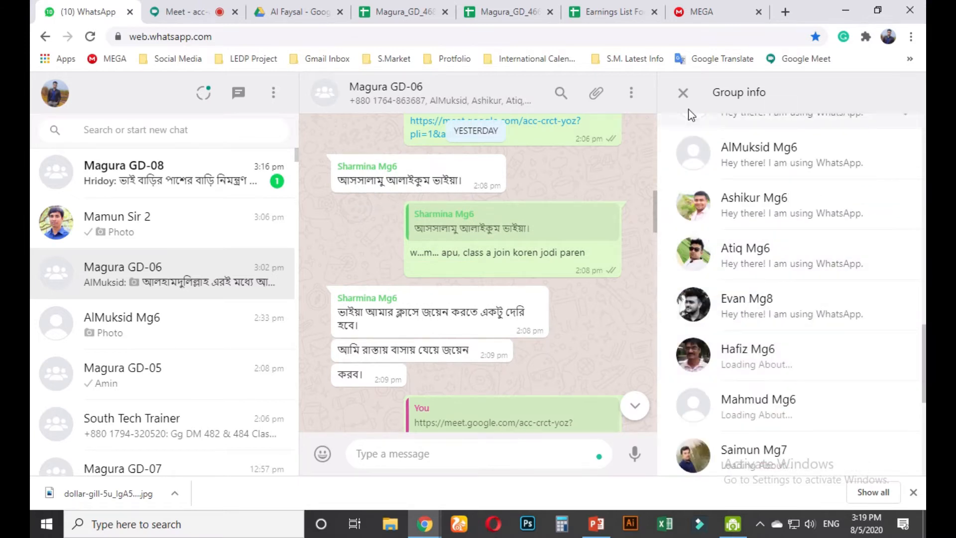
click(683, 93)
- Return to the latest message in the group, reopen the group info and review all members down to the end
scroll(601, 217, up, 10)
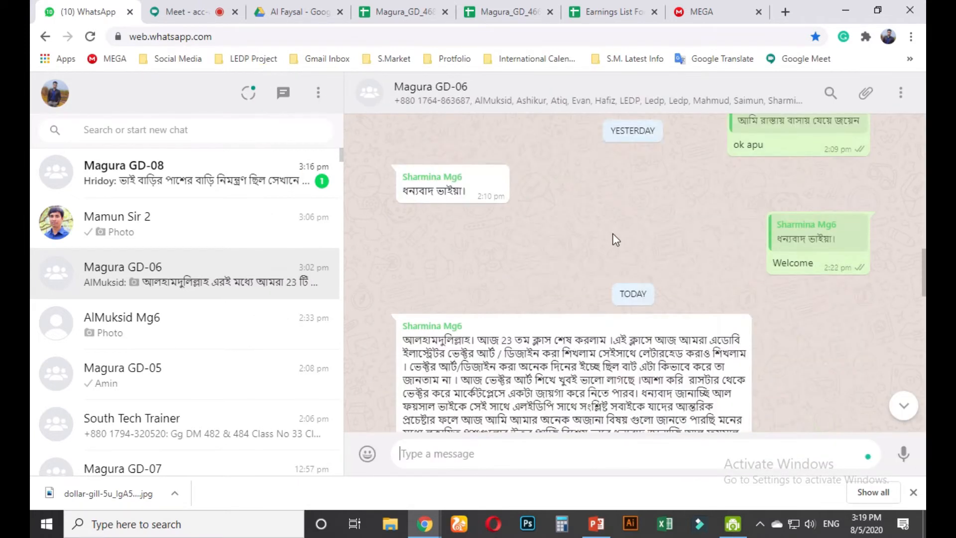
scroll(615, 239, down, 10)
click(901, 94)
click(902, 95)
click(902, 93)
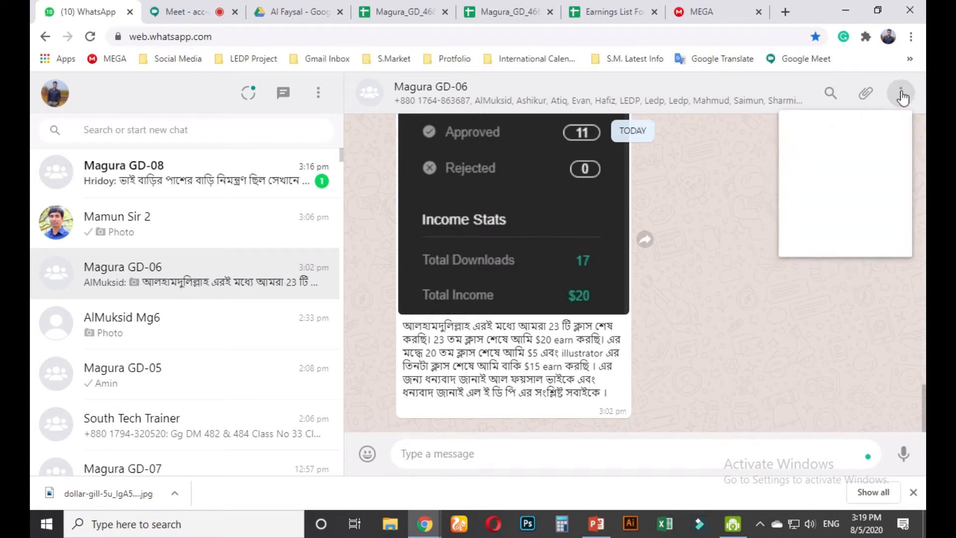
click(822, 144)
scroll(739, 271, down, 10)
scroll(745, 299, down, 2)
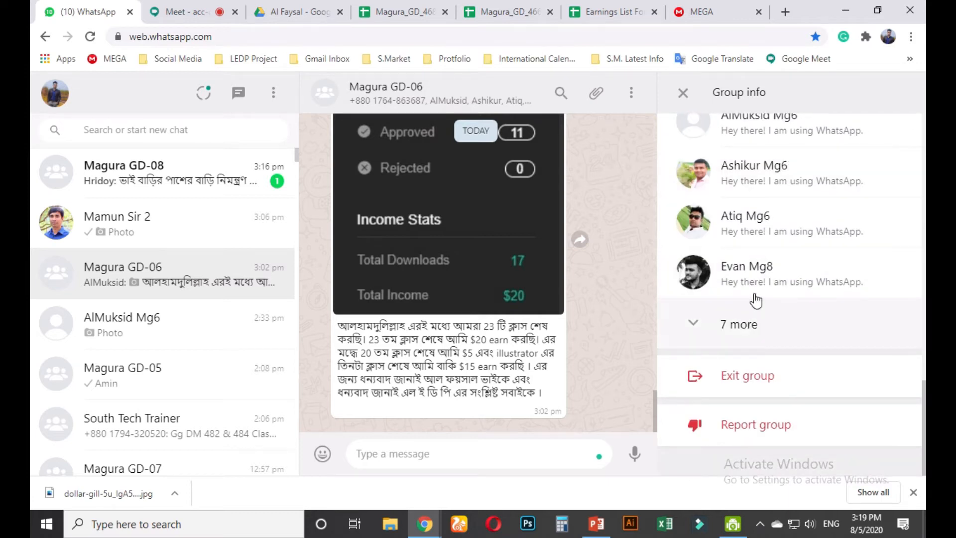
click(760, 319)
scroll(784, 314, down, 7)
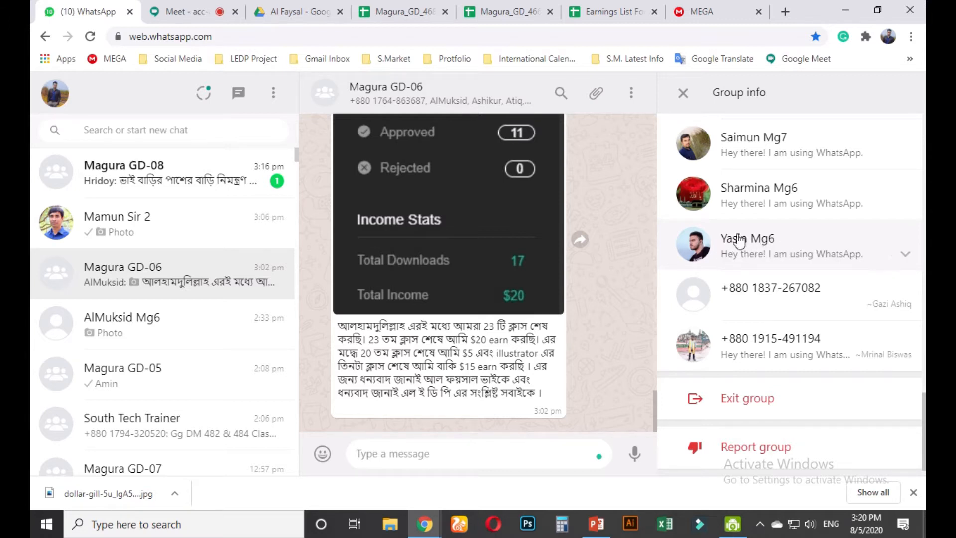
- Switch back to the meeting and stop presenting the screen
key(ctrl+Tab)
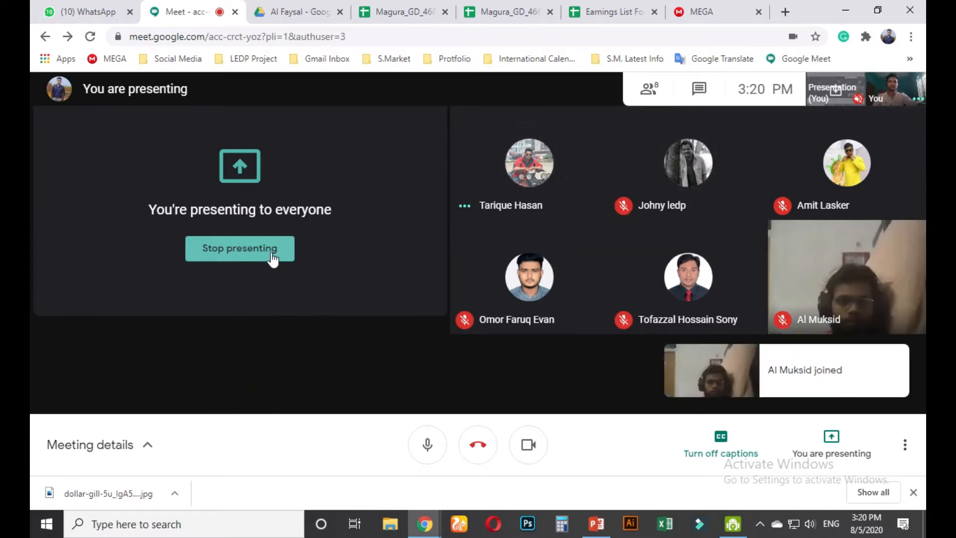
click(273, 254)
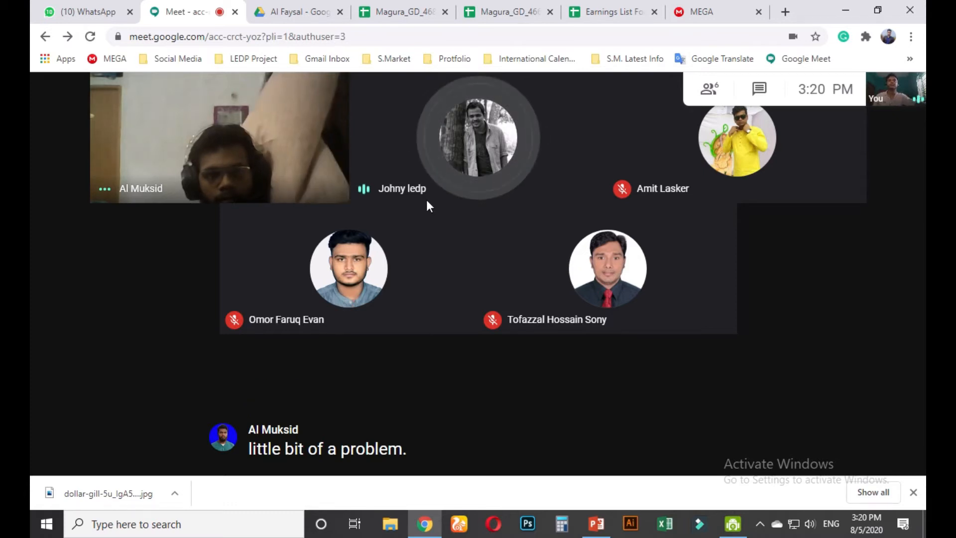
mouse_move(488, 131)
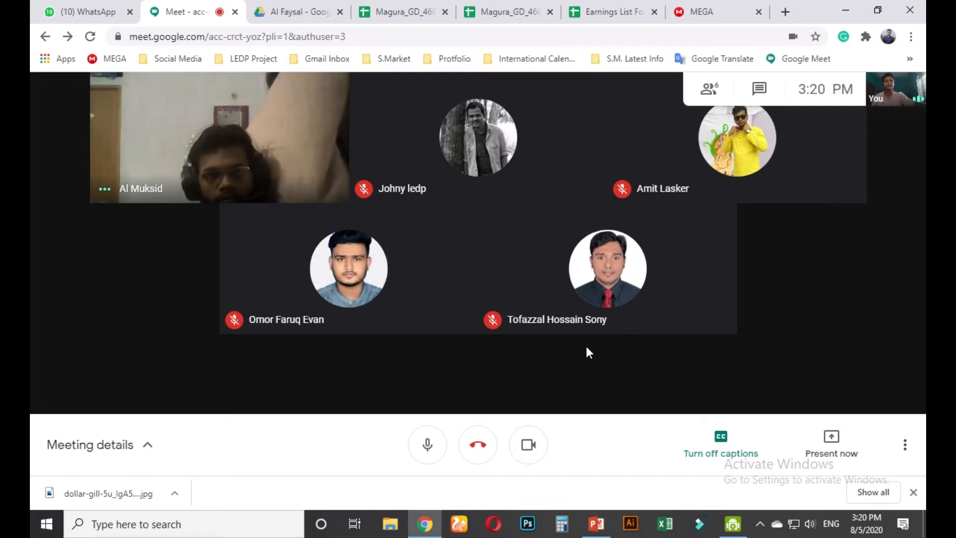
mouse_move(592, 326)
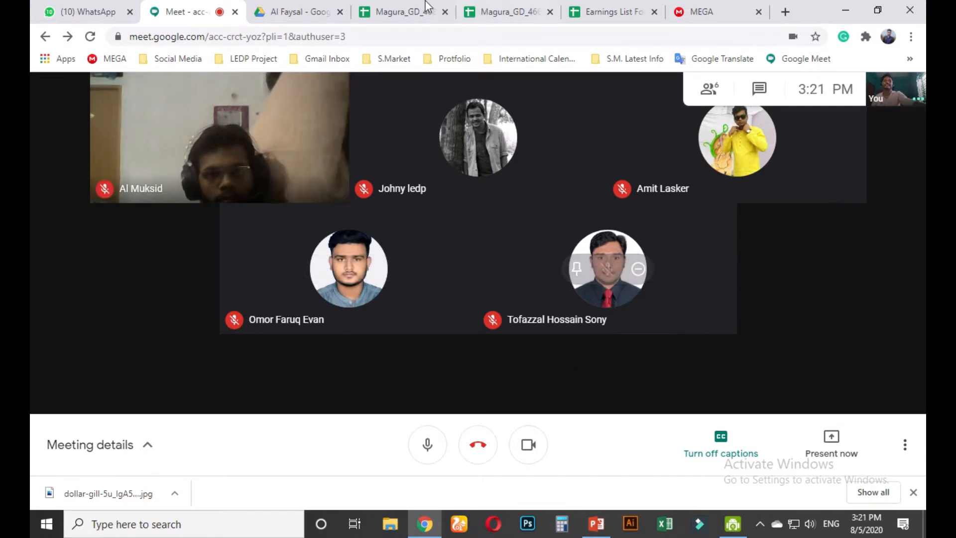
mouse_move(377, 6)
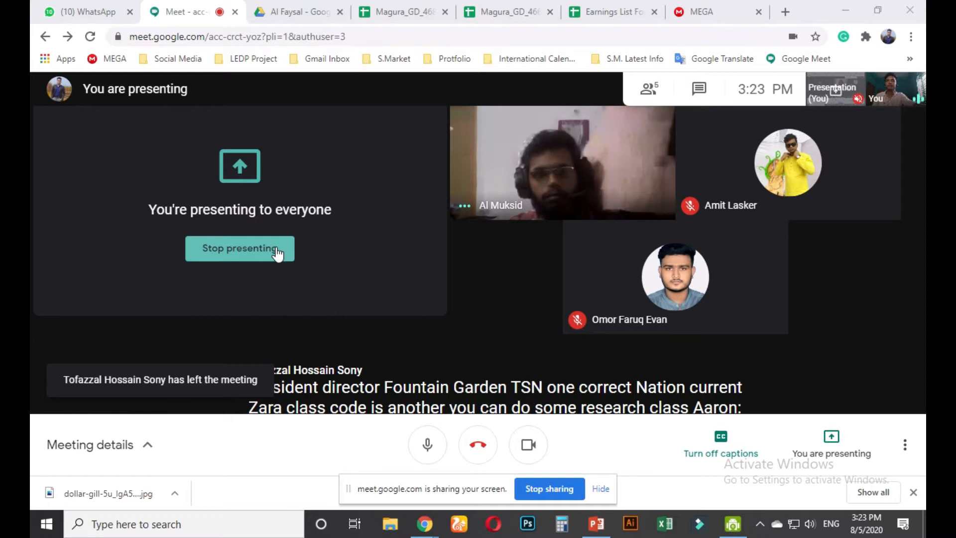
- End each further screen presentation in the meeting and hide the screen-sharing notice
click(285, 247)
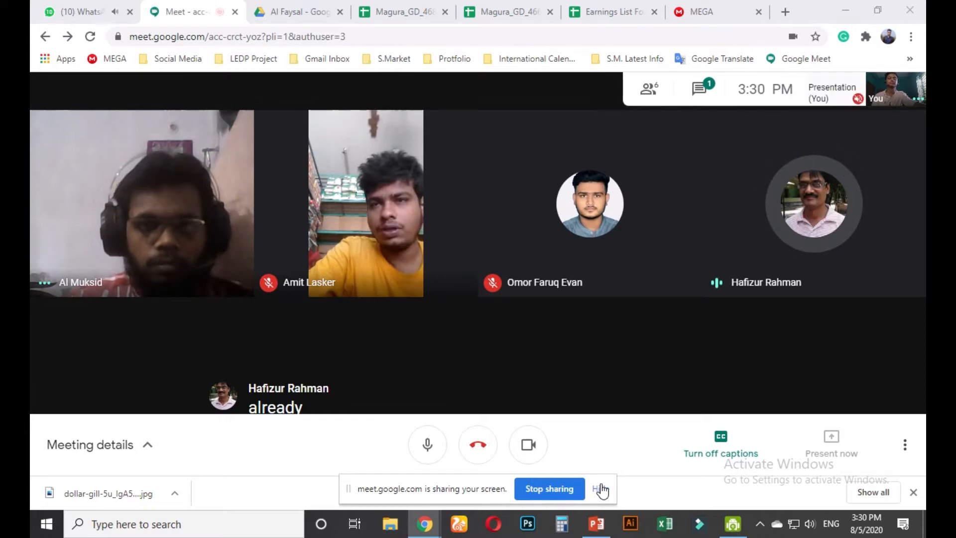
click(601, 491)
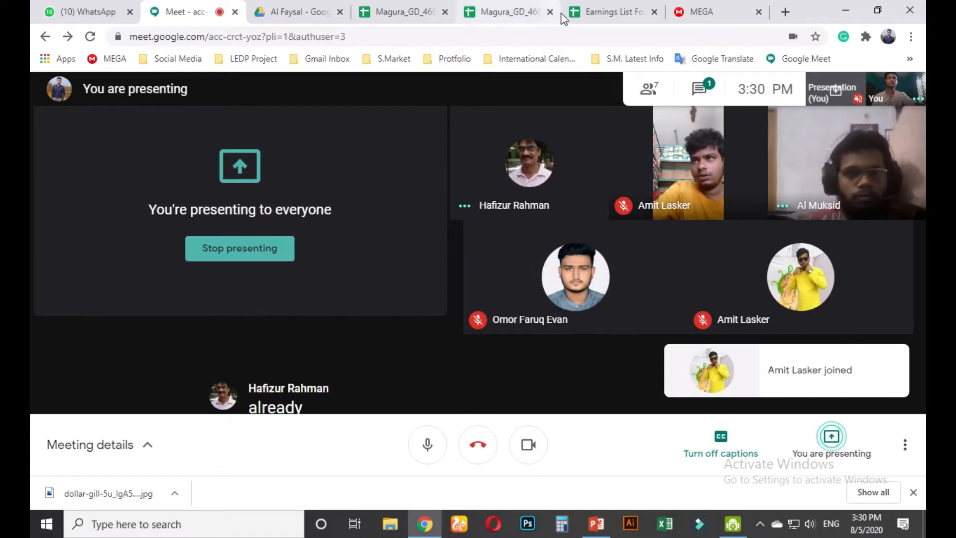
click(240, 248)
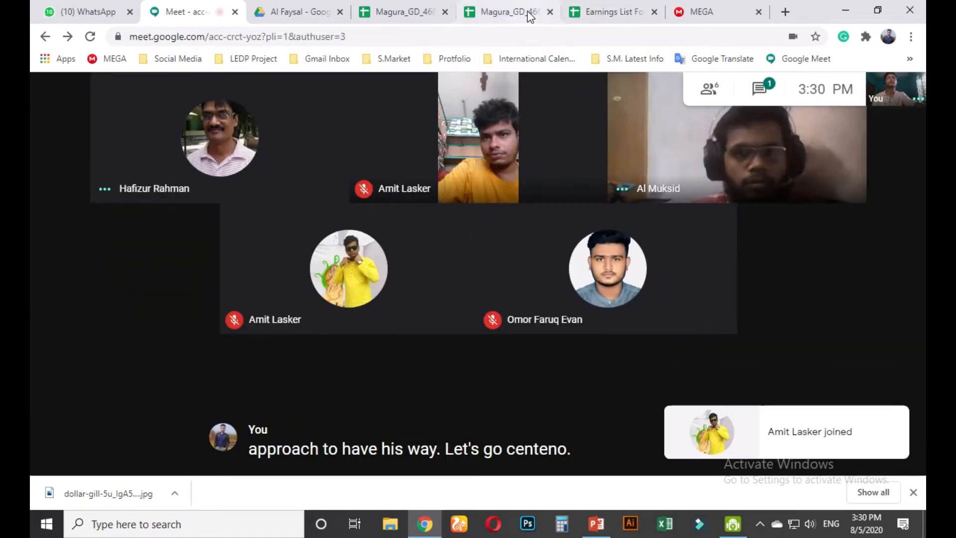
- In the Magura_GD_466 sheet, mark student 26 Present for Class 24, clear that class's Total Presence value, and return to the meeting
click(622, 15)
click(506, 11)
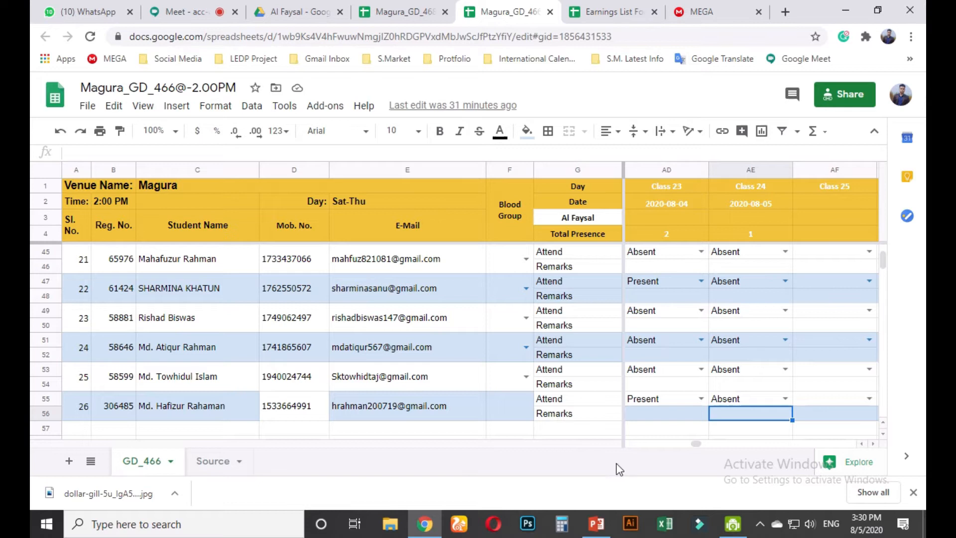
click(789, 401)
click(729, 363)
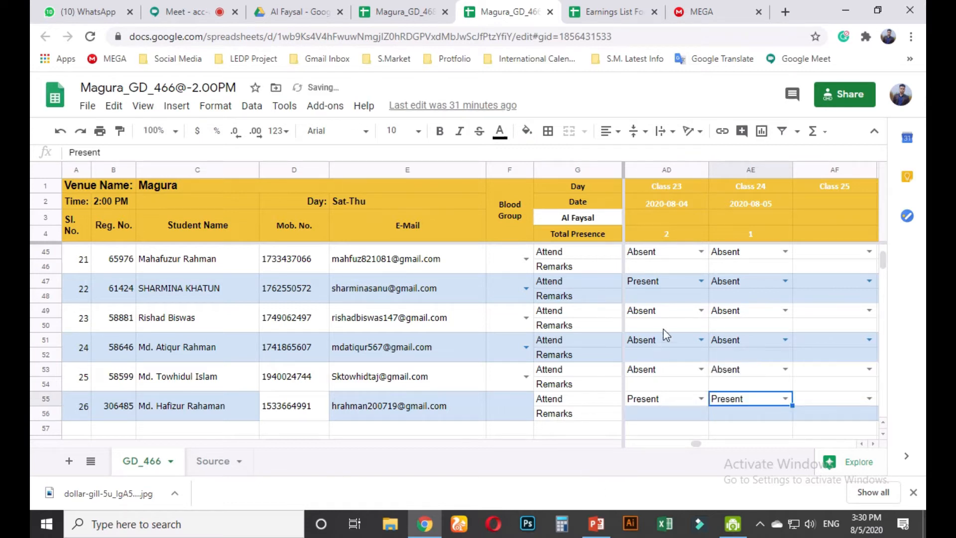
click(766, 232)
key(BackSpace)
click(188, 12)
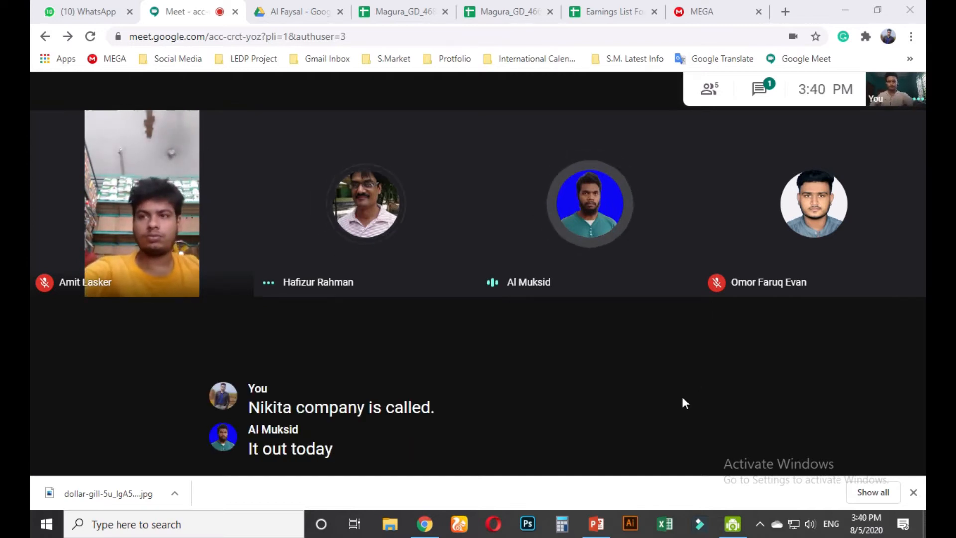
- Search Google for "types of logo design" in a new browser tab
key(ctrl+t)
text(ty0)
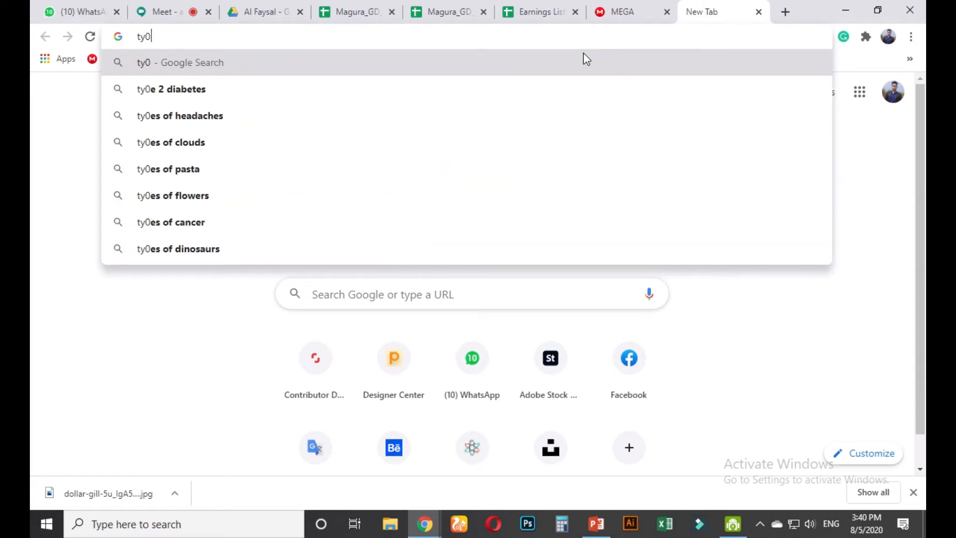
key(BackSpace)
key(Down)
key(Return)
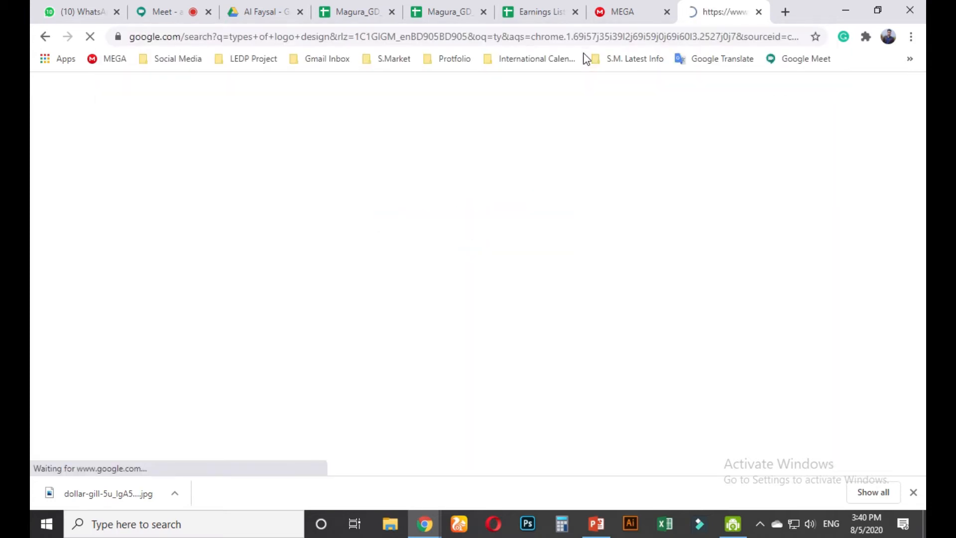
- Open the 99designs article on the 7 types of logos from the results and copy its web address
click(270, 222)
click(312, 36)
key(ctrl+c)
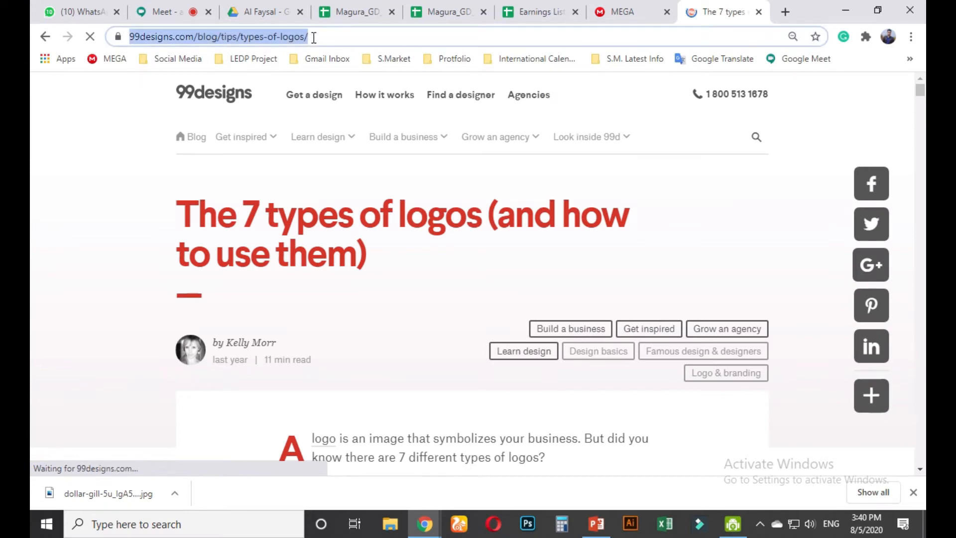
- Switch to WhatsApp and open the Magura GD-08 group chat
click(75, 12)
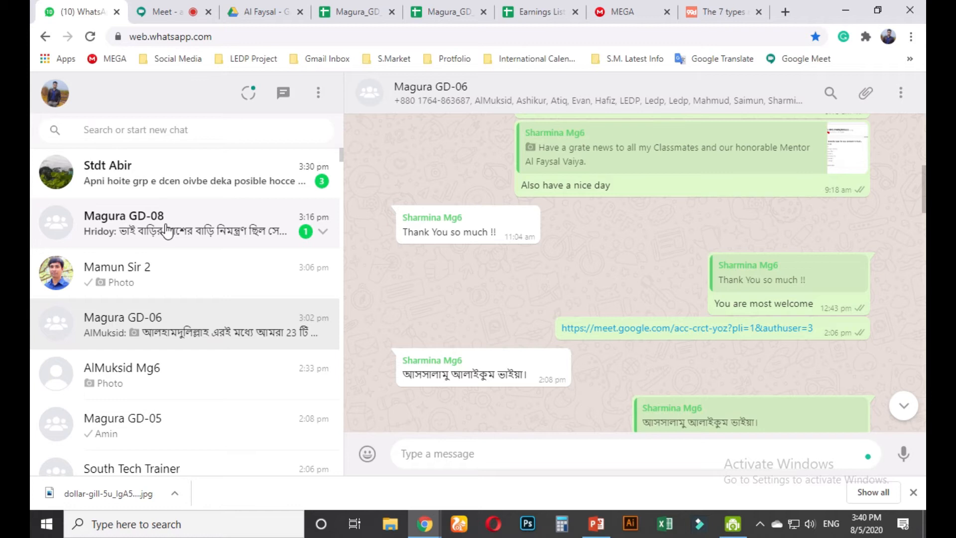
click(185, 247)
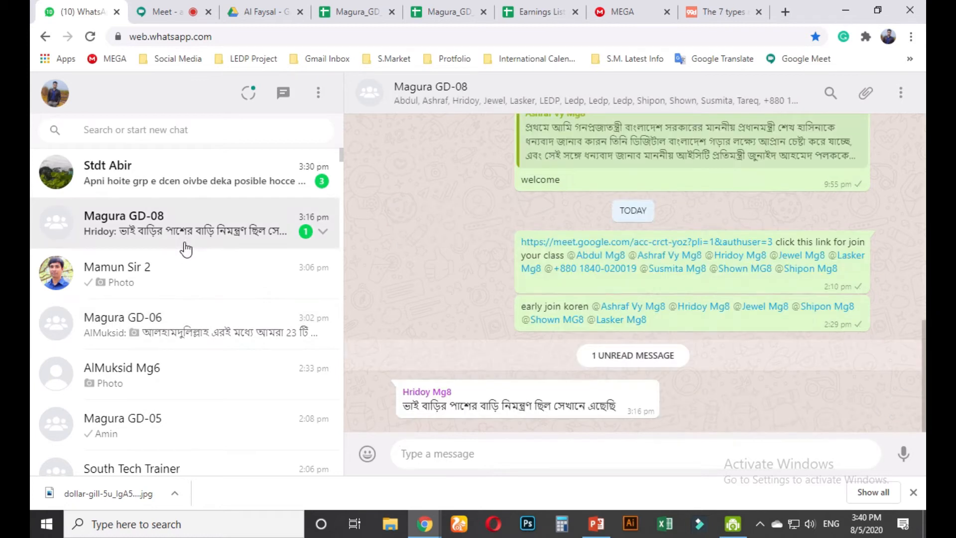
click(649, 393)
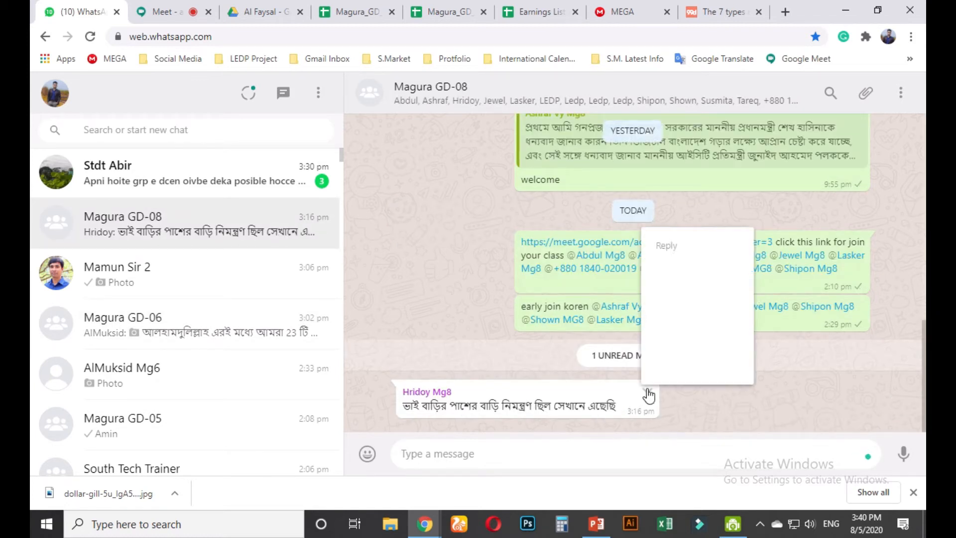
click(686, 231)
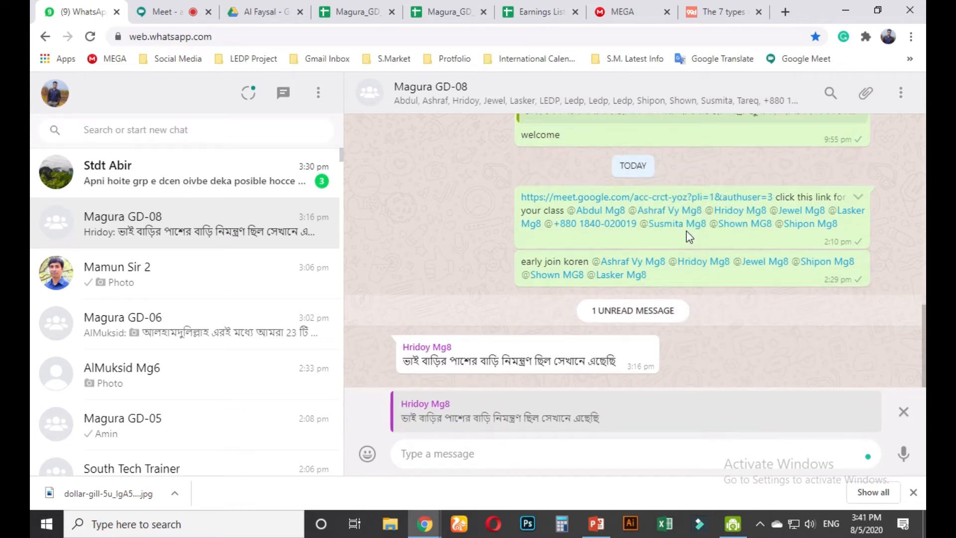
text(fa)
key(BackSpace)
key(BackSpace)
click(904, 412)
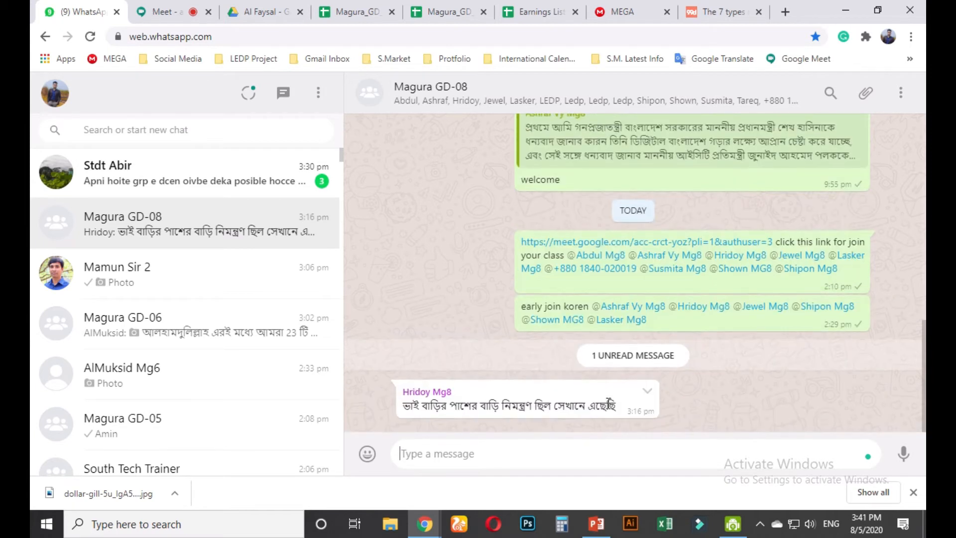
- Reply "ok" to the latest message in the Magura GD-08 group chat
click(646, 392)
click(670, 223)
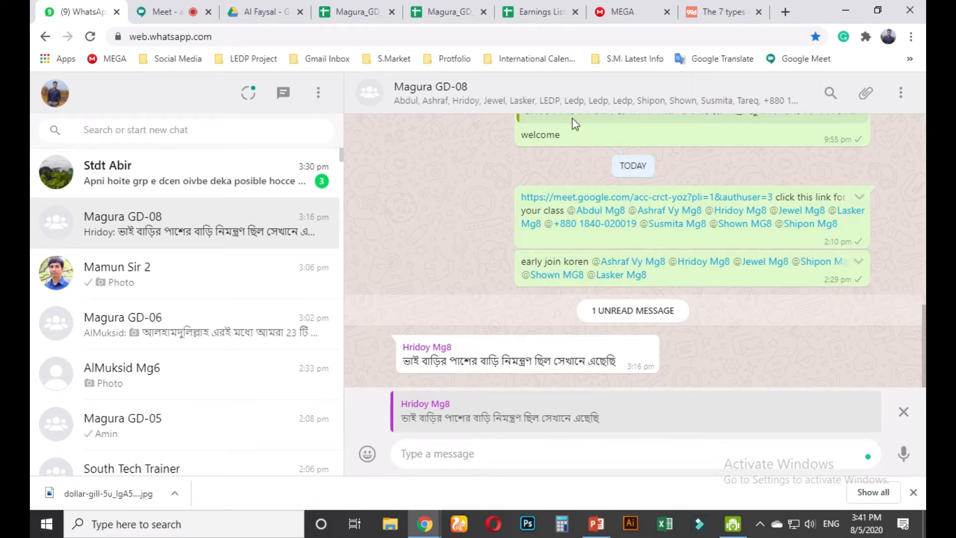
click(724, 12)
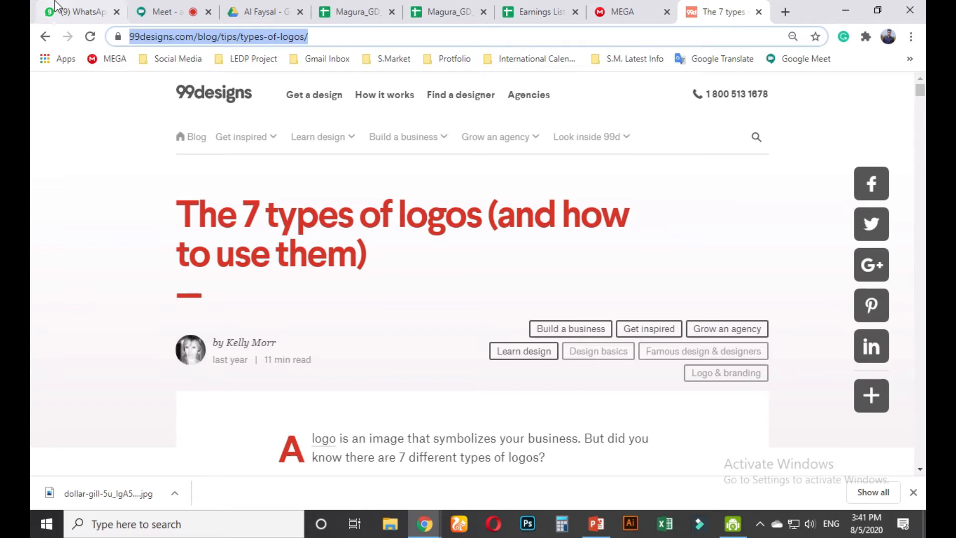
click(77, 11)
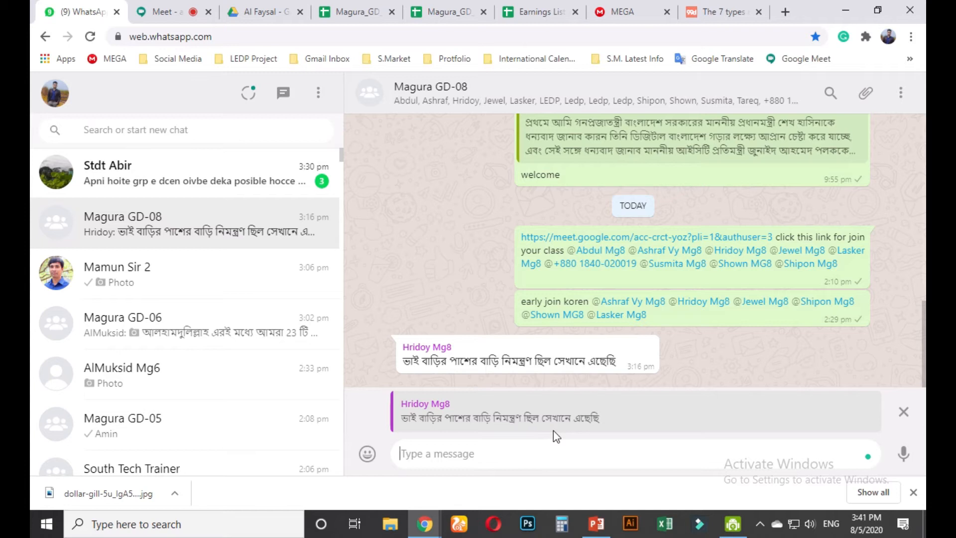
text(ok)
key(Return)
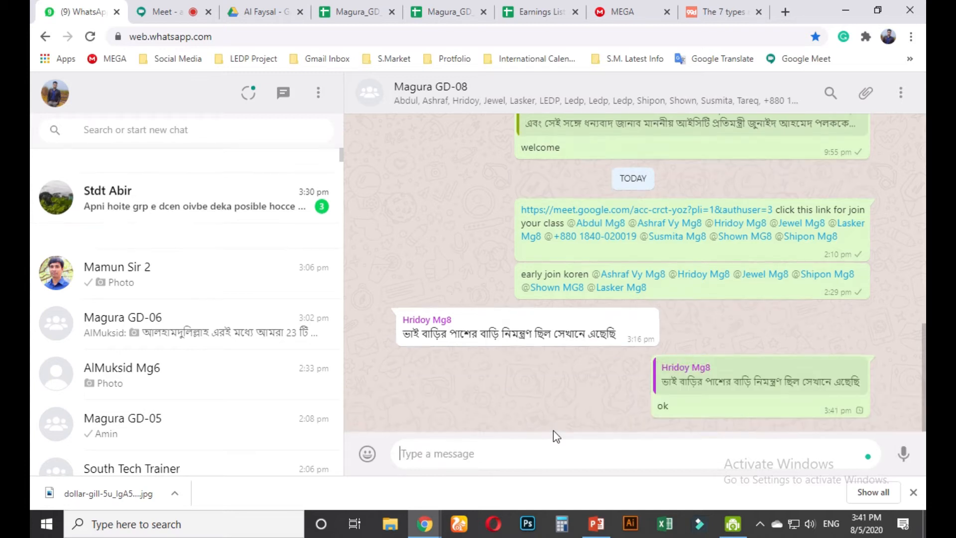
- Send the copied 99designs types-of-logos link to the Magura GD-06 and Magura GD-07 group chats
click(224, 325)
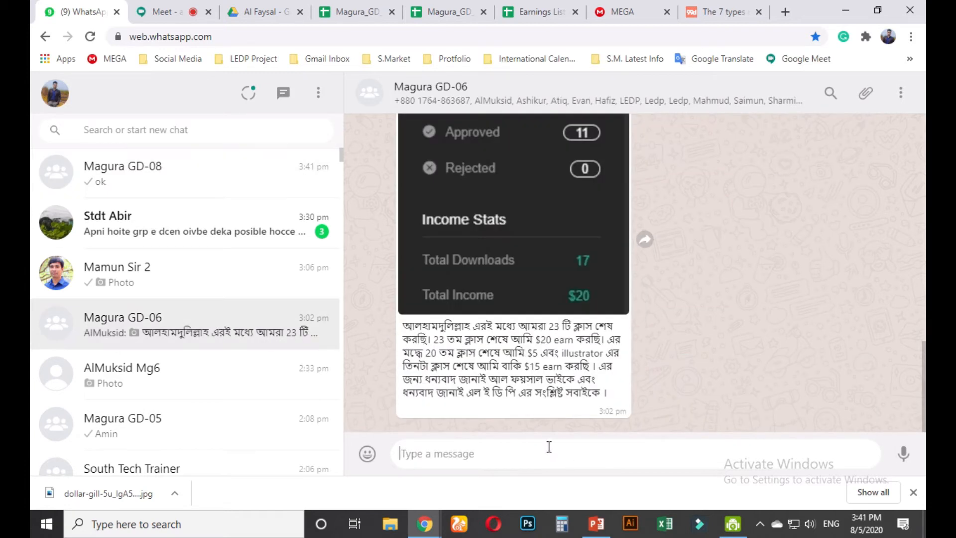
key(ctrl+v)
key(Return)
scroll(171, 380, down, 3)
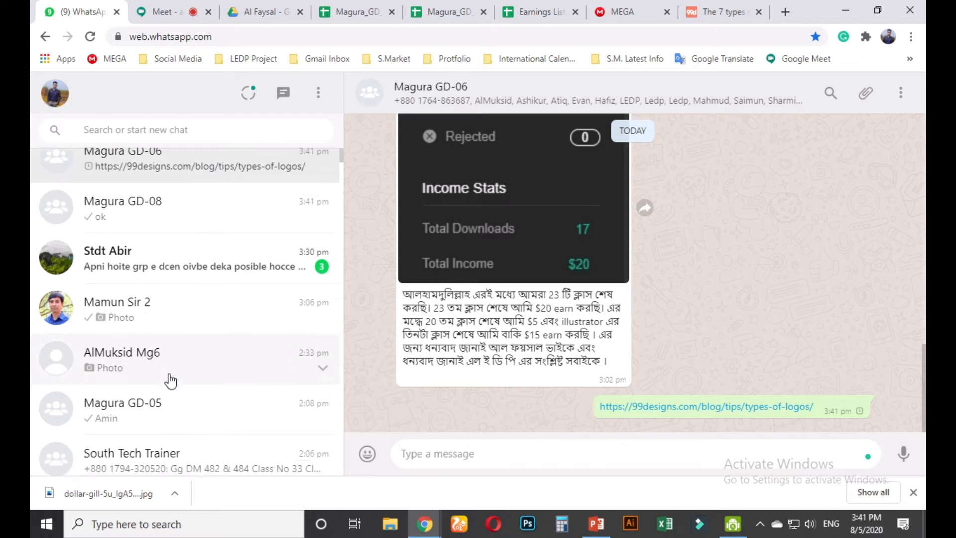
click(296, 405)
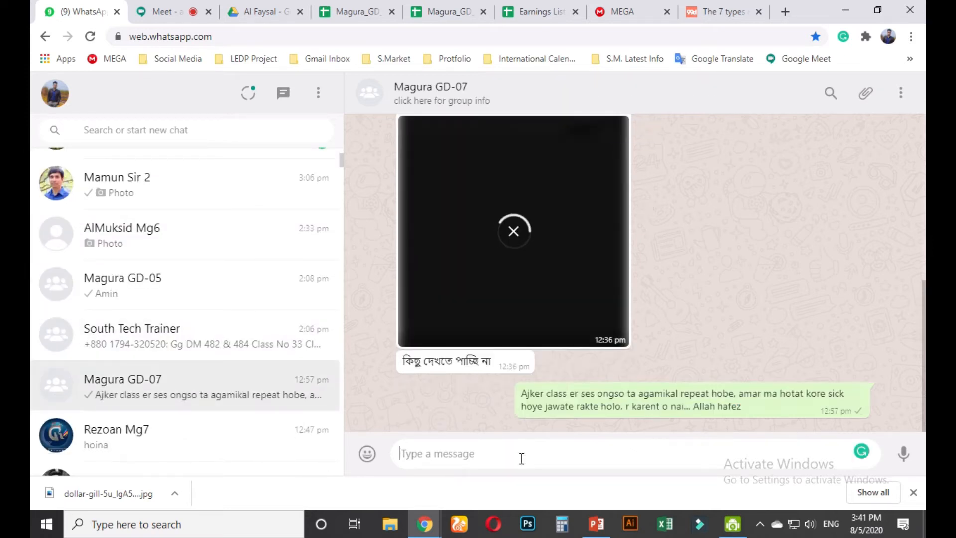
key(ctrl+v)
key(Return)
- Skim the 99designs article through its logo categories, from monogram logos down to the emblem section
click(722, 11)
scroll(408, 346, down, 5)
scroll(408, 345, down, 10)
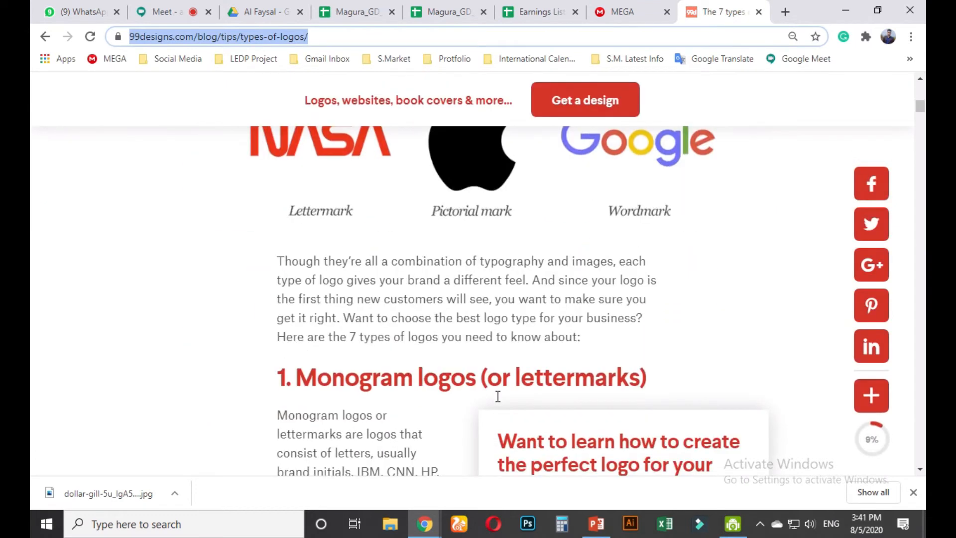
scroll(500, 393, down, 15)
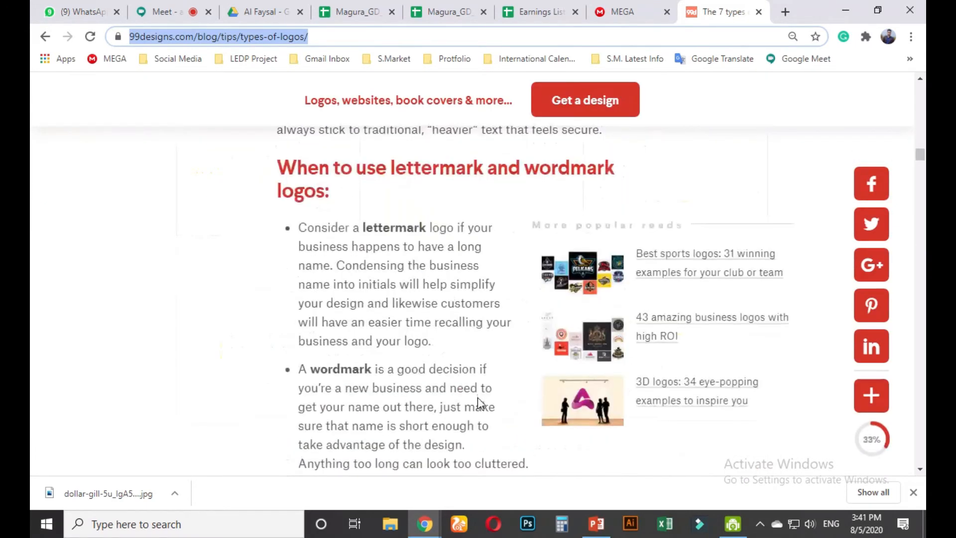
scroll(477, 395, down, 15)
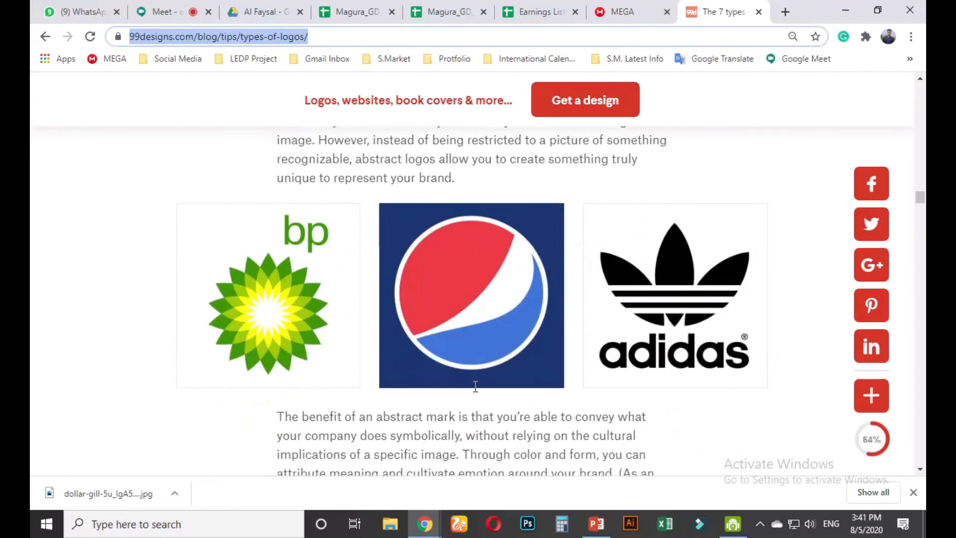
scroll(476, 387, down, 15)
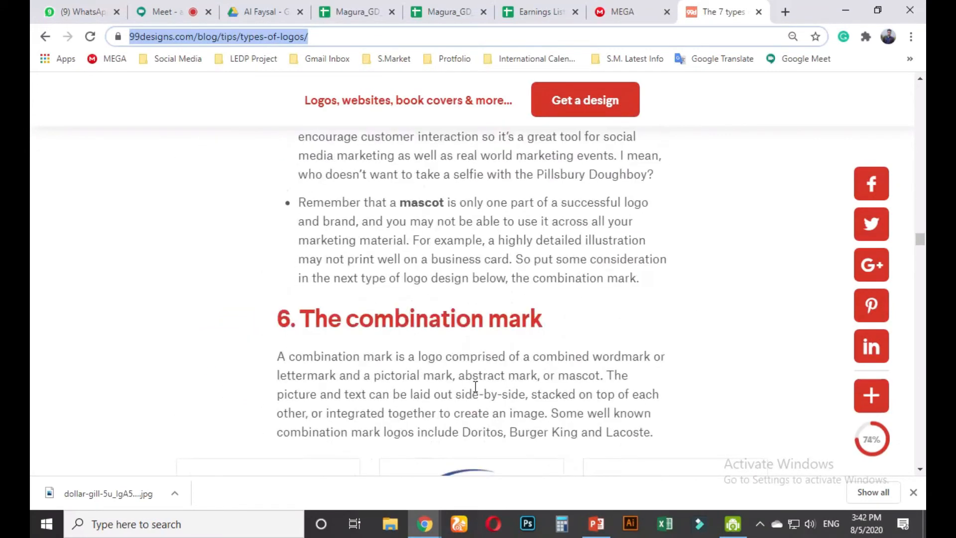
scroll(475, 386, up, 2)
scroll(474, 387, down, 8)
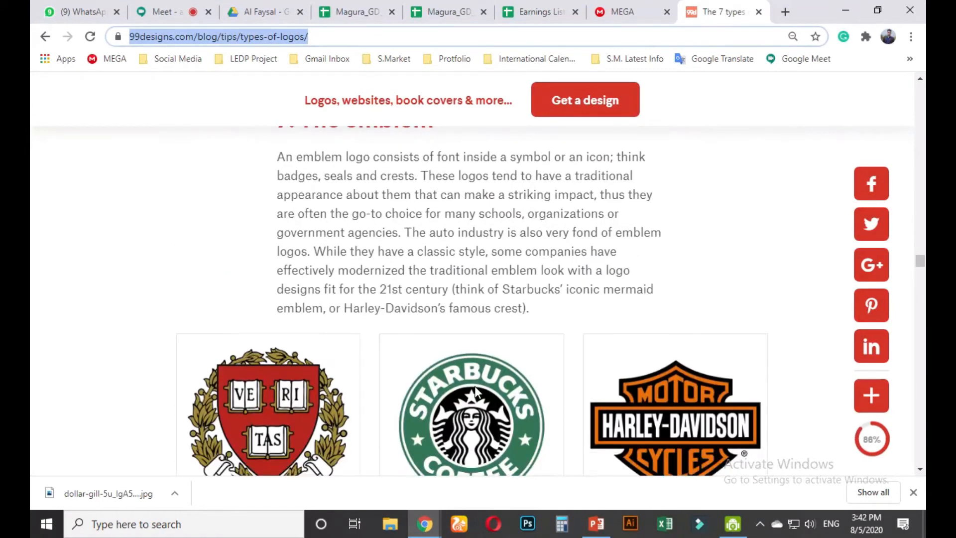
- Highlight the emblem section's phrases on badges, seals and crests, schools and organizations, and government agencies
scroll(474, 386, up, 2)
drag(277, 316, 415, 315)
scroll(410, 309, down, 5)
scroll(408, 299, up, 3)
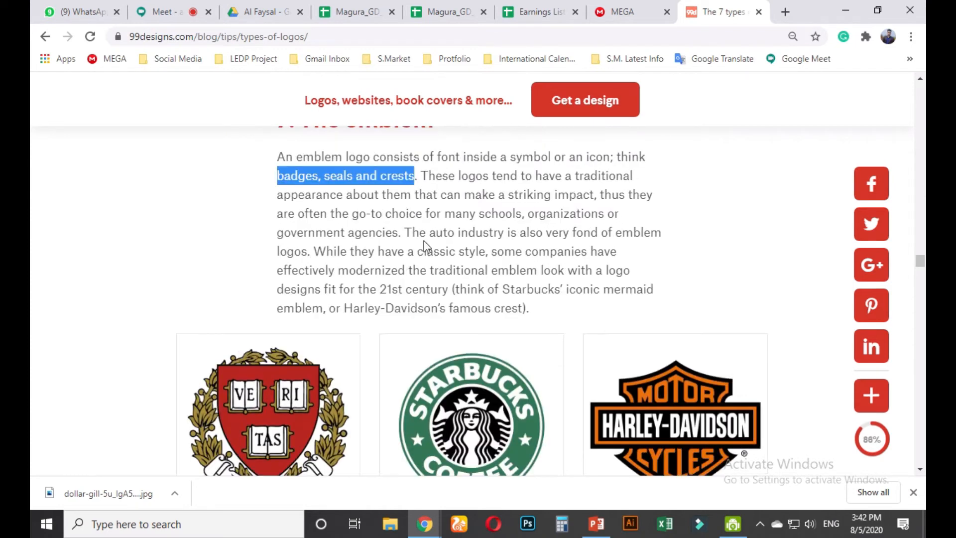
drag(479, 214, 607, 215)
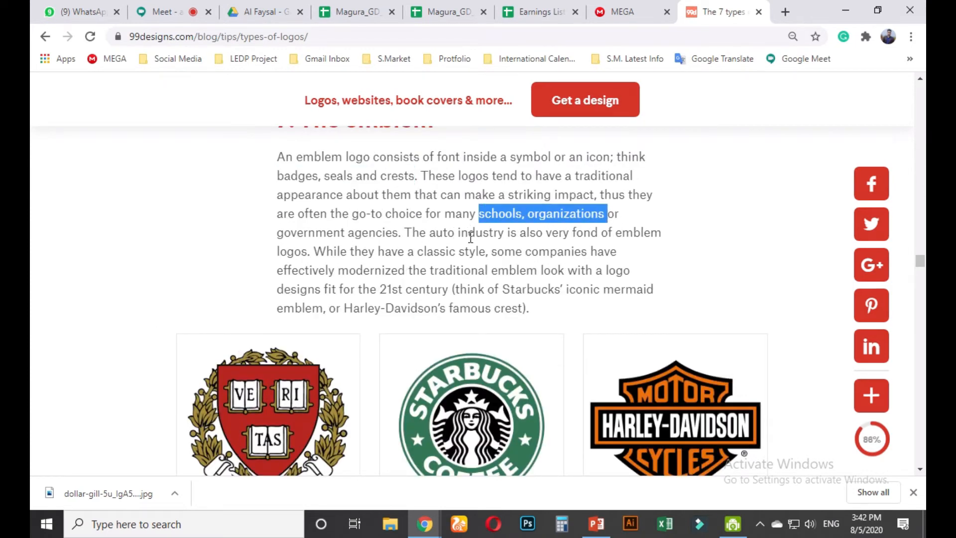
drag(309, 234, 395, 234)
- Capture a screenshot of the article's row of Harvard, Starbucks and Harley-Davidson emblem logos
scroll(488, 358, down, 3)
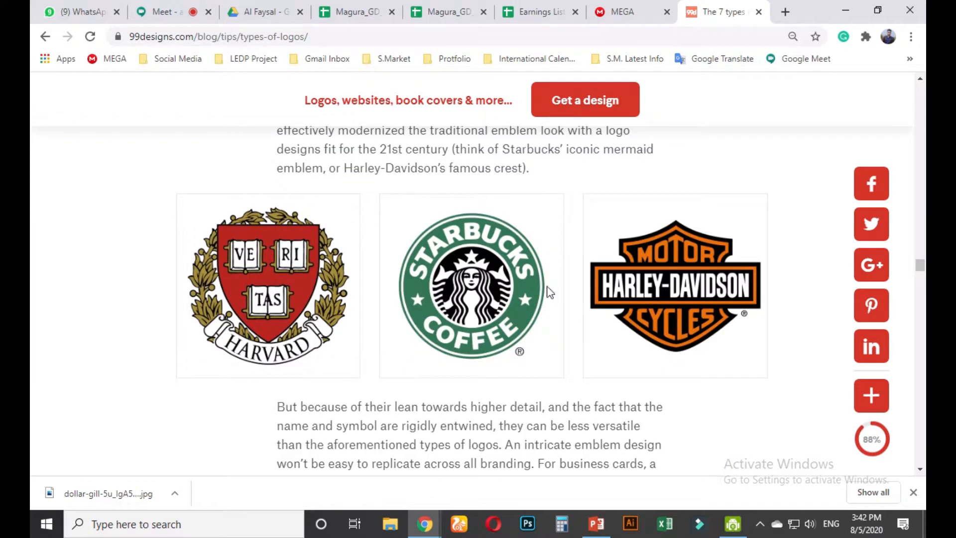
key(Print)
drag(170, 188, 777, 383)
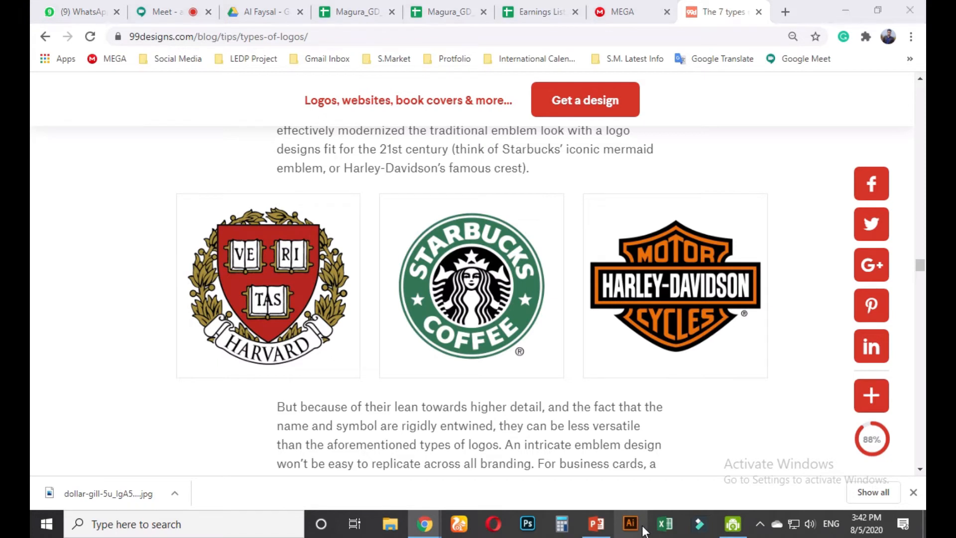
- Quit the Adobe Creative Cloud dialog and minimize the browser and PowerPoint windows to reach the desktop
click(846, 10)
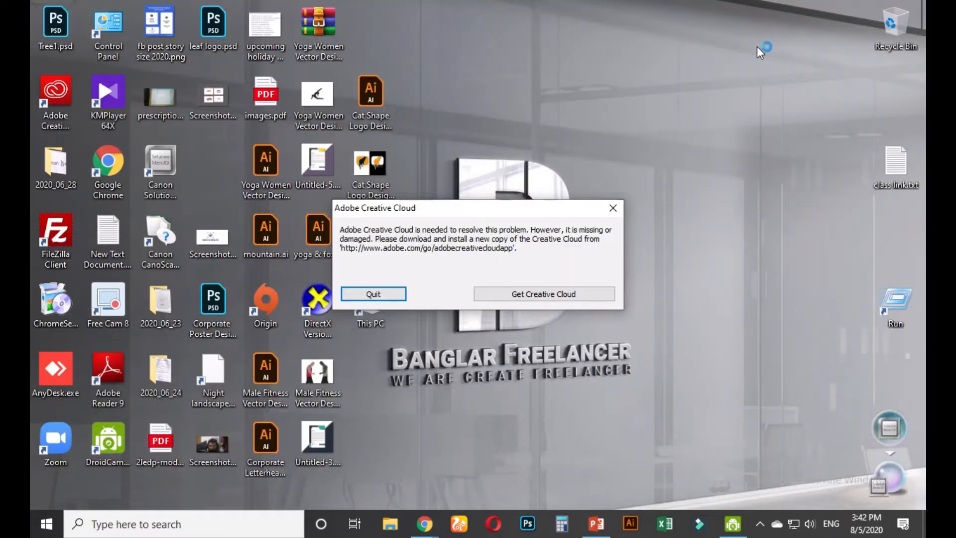
click(384, 294)
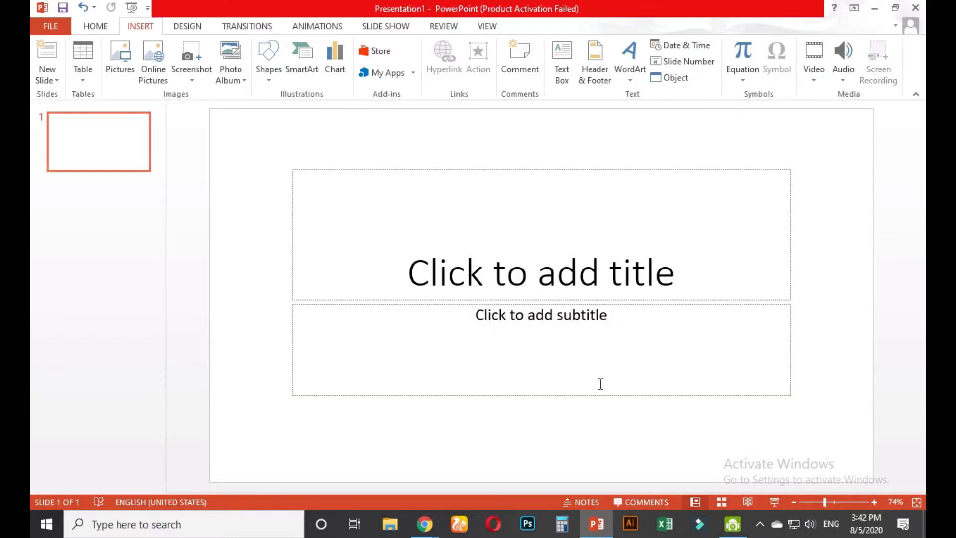
click(875, 9)
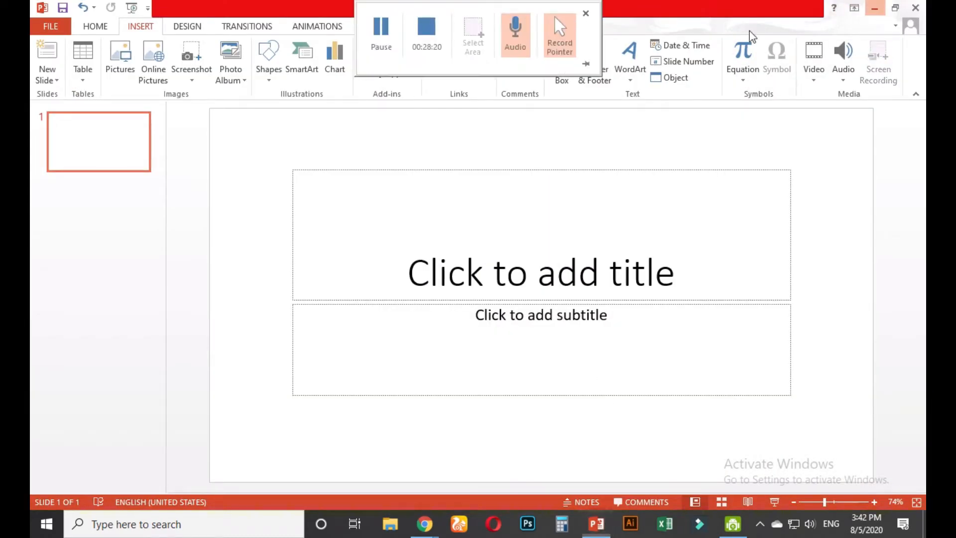
- Open 2ledp-module-graphic-design-.pdf from the desktop and review its day-by-day Illustrator and logo design schedule
double_click(141, 461)
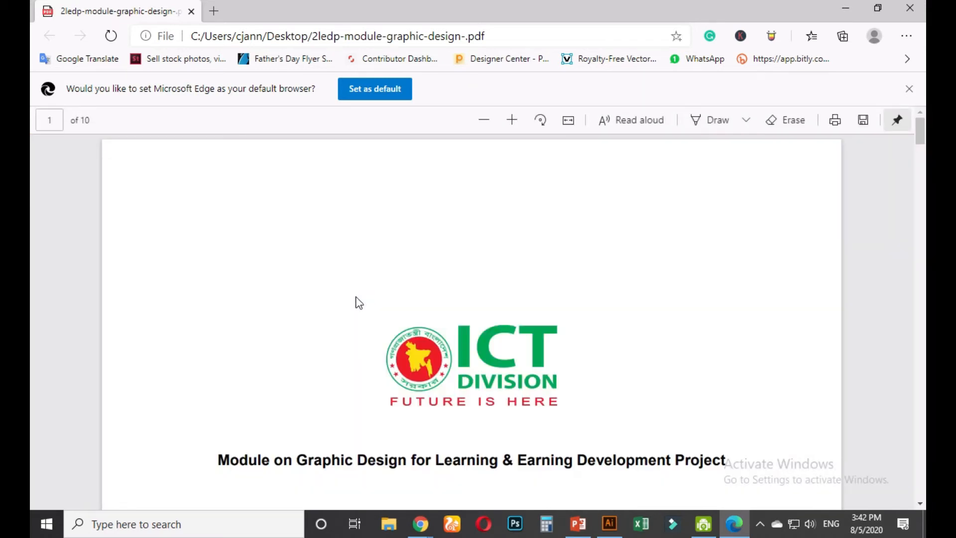
scroll(775, 346, down, 20)
scroll(775, 346, up, 1)
scroll(813, 375, down, 10)
scroll(817, 373, down, 6)
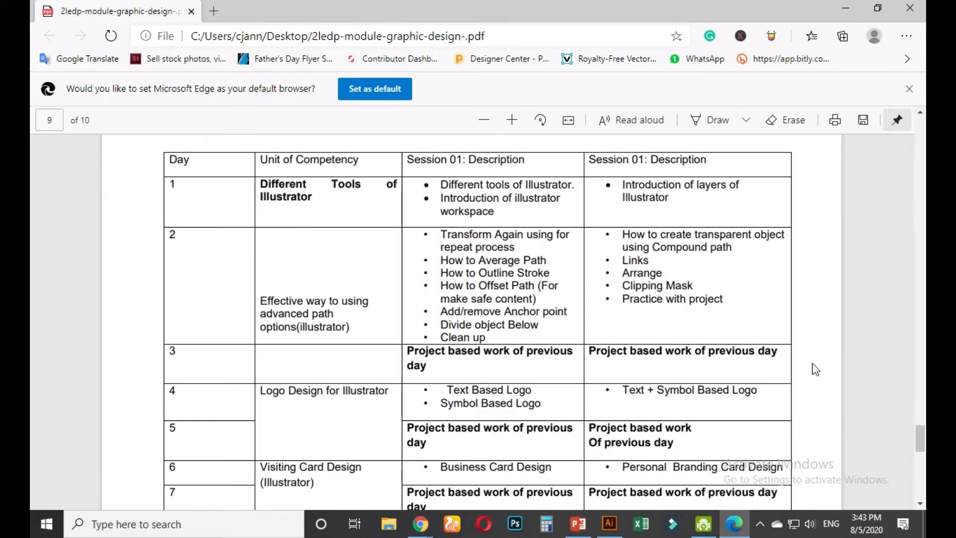
scroll(816, 369, down, 5)
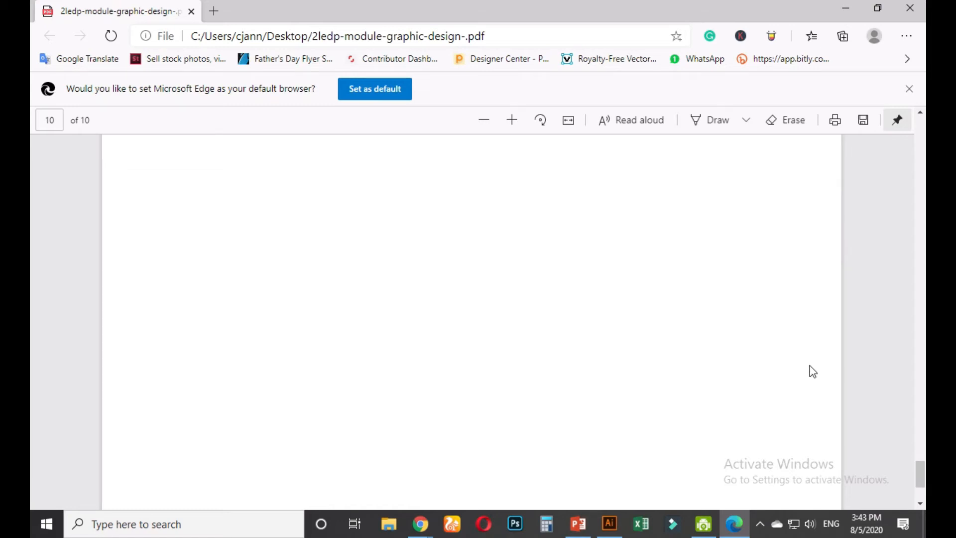
scroll(808, 362, up, 8)
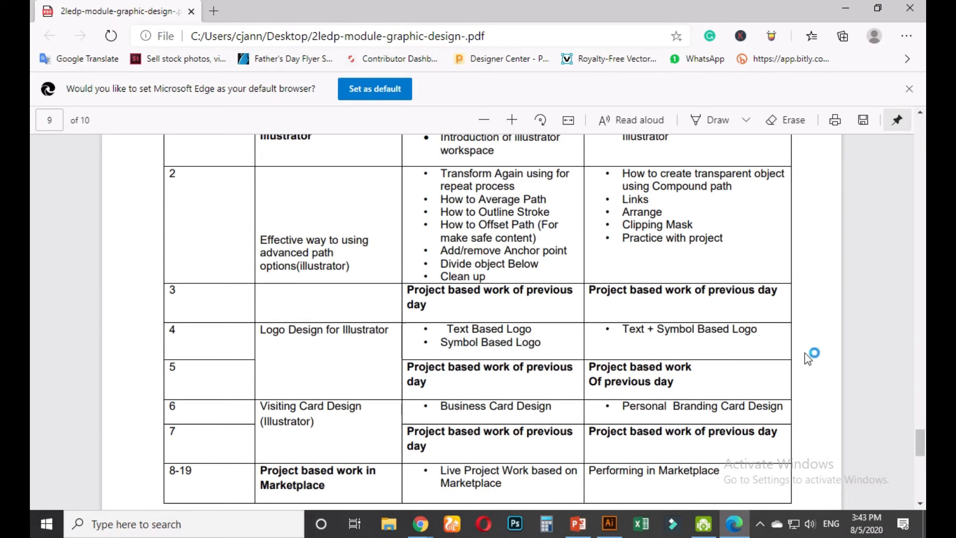
click(845, 8)
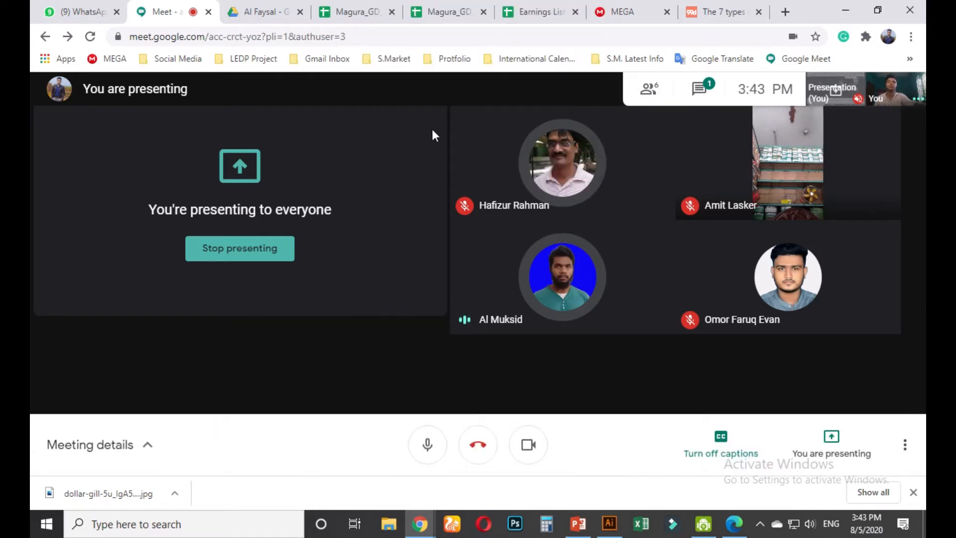
- Switch to Illustrator and create a new 1000 x 1000 px document in RGB color mode
click(846, 10)
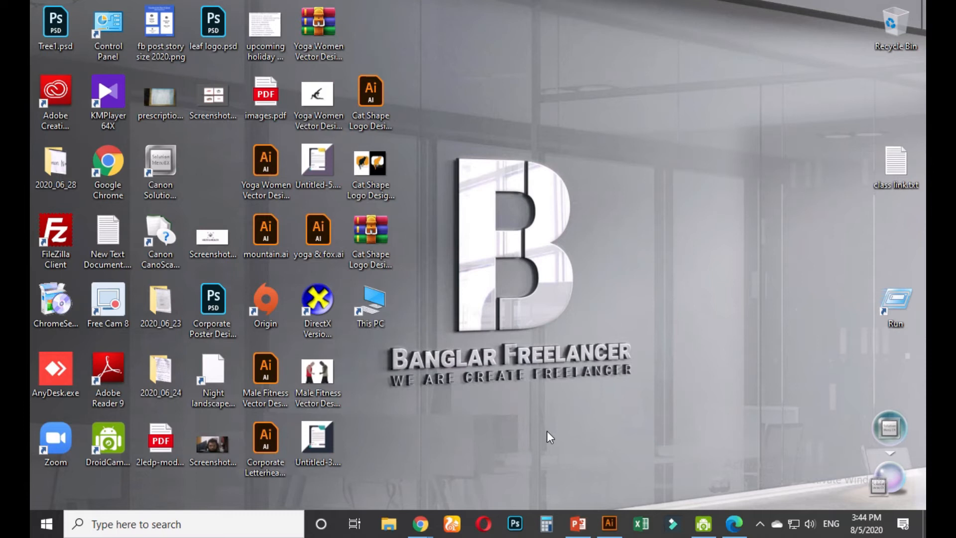
click(610, 523)
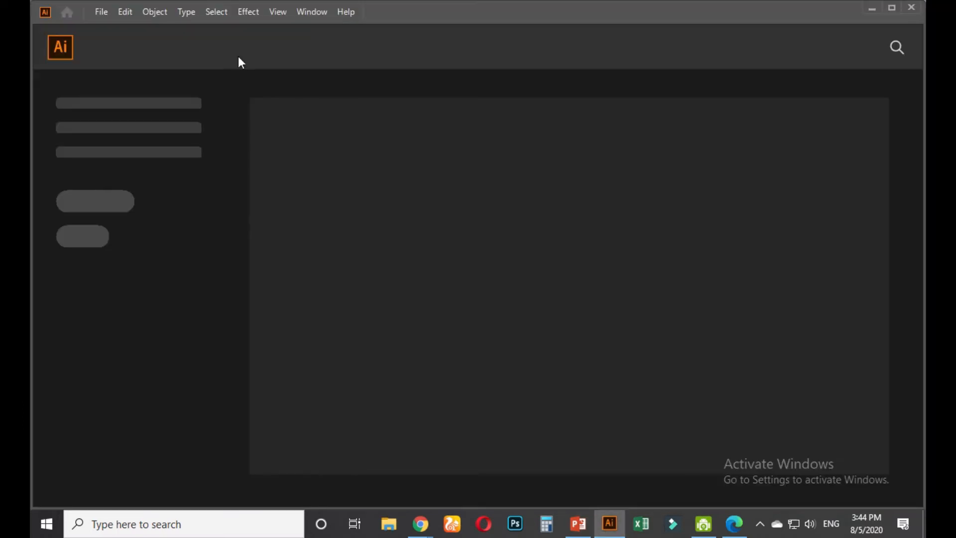
click(107, 12)
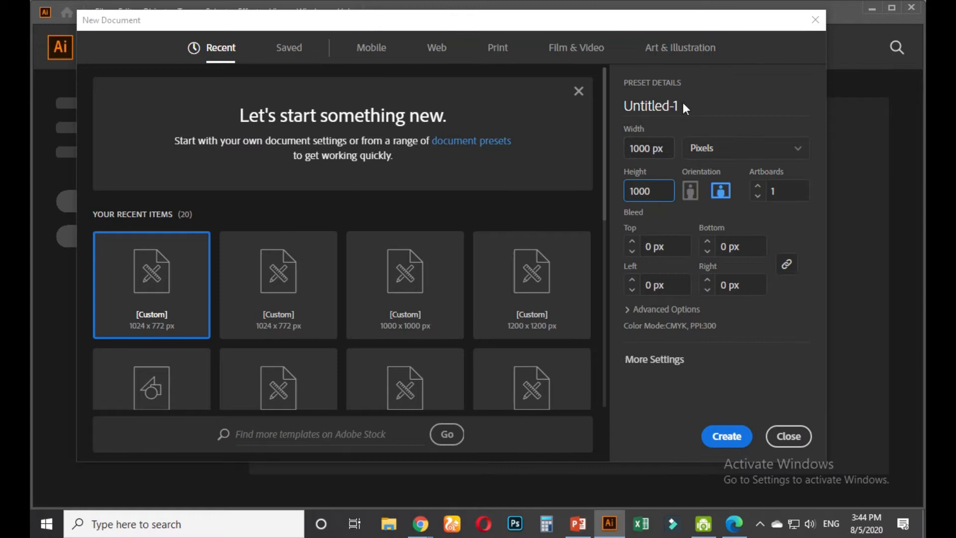
click(653, 310)
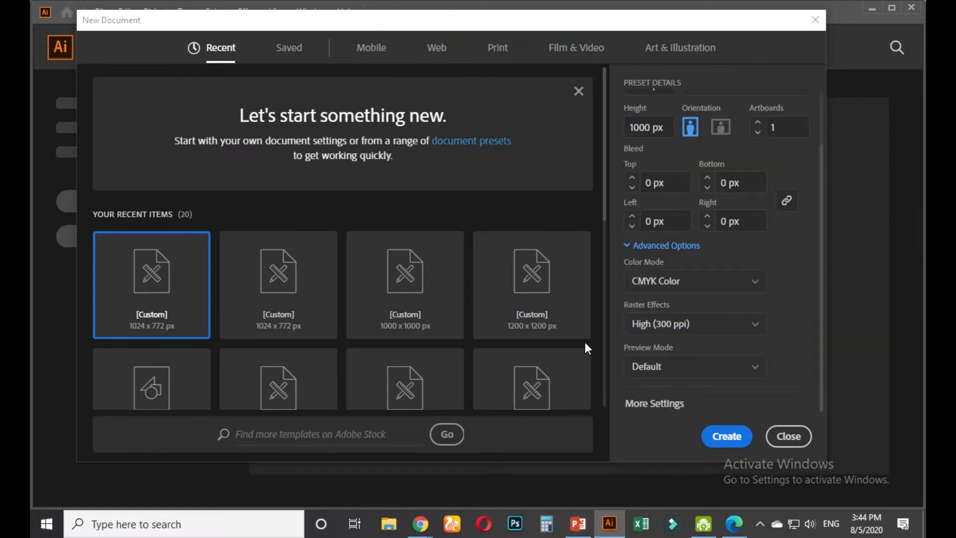
click(704, 330)
click(697, 393)
click(722, 288)
click(679, 301)
click(726, 437)
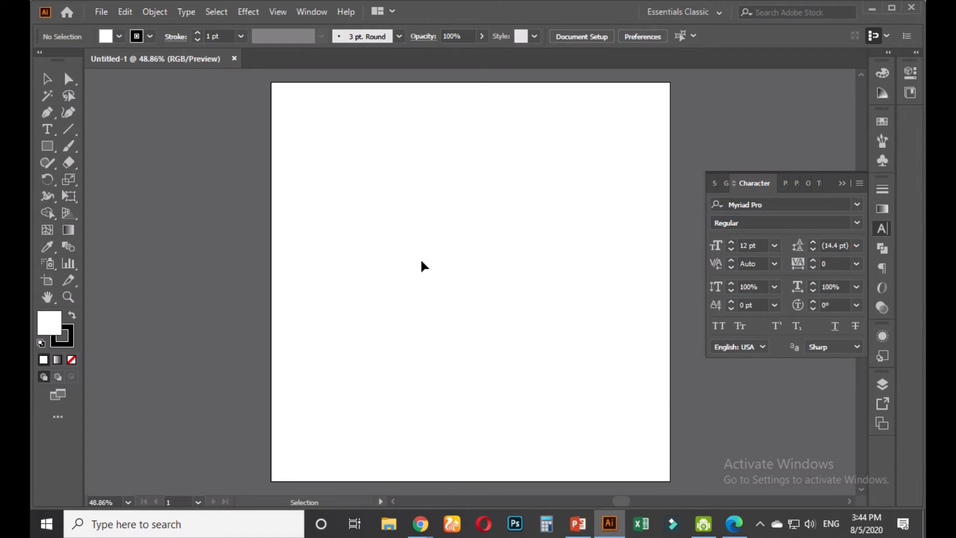
- Set the fill to none and paste the captured emblem logos image into the document
scroll(421, 262, down, 1)
drag(448, 272, 335, 275)
scroll(377, 294, up, 1)
scroll(408, 285, down, 1)
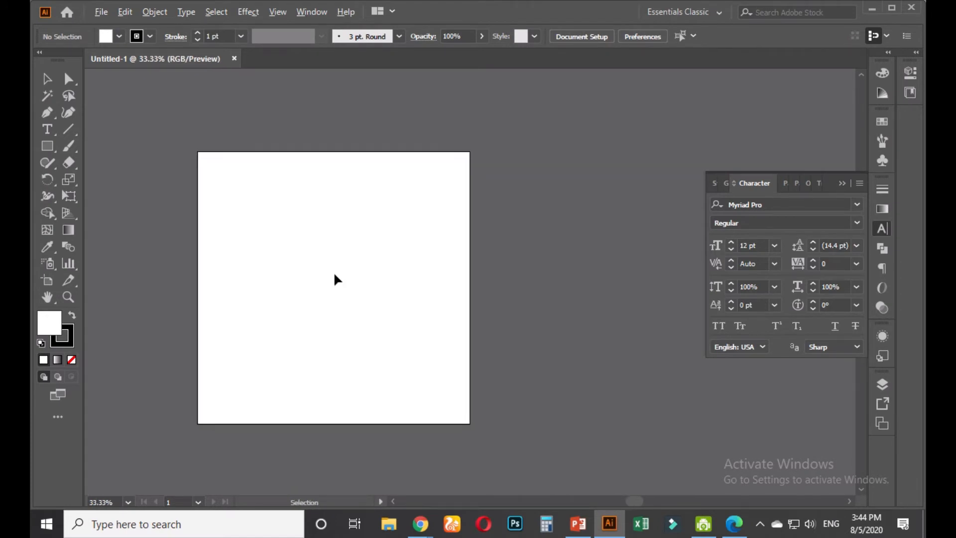
scroll(335, 278, up, 1)
scroll(335, 278, down, 1)
click(71, 360)
key(ctrl+v)
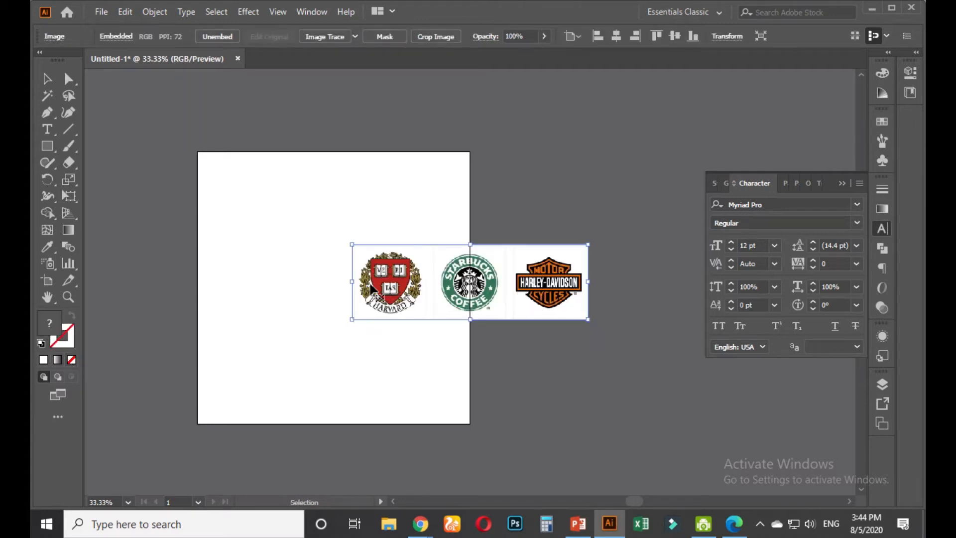
- Move the pasted emblem logos image onto the upper part of the artboard
click(321, 282)
drag(493, 314, 262, 310)
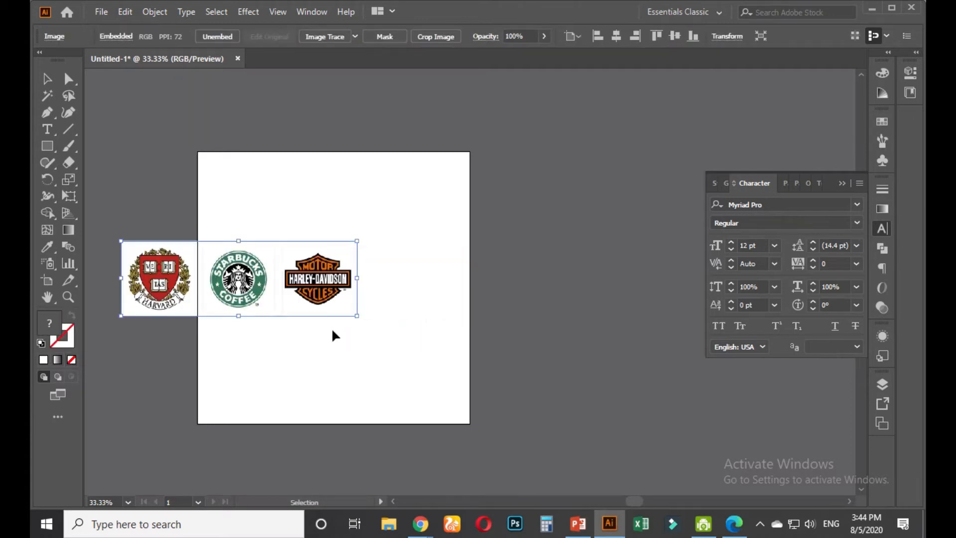
scroll(322, 312, up, 3)
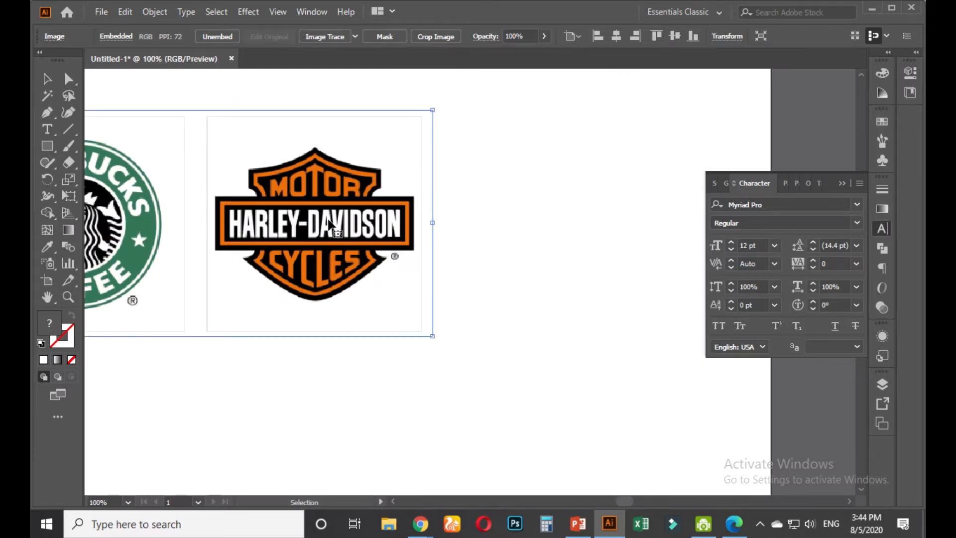
scroll(331, 227, down, 3)
drag(321, 252, 444, 181)
click(472, 270)
click(447, 183)
- Hide the Character settings and reselect the emblem logos image
key(ctrl+t)
scroll(442, 181, up, 3)
click(722, 299)
click(410, 219)
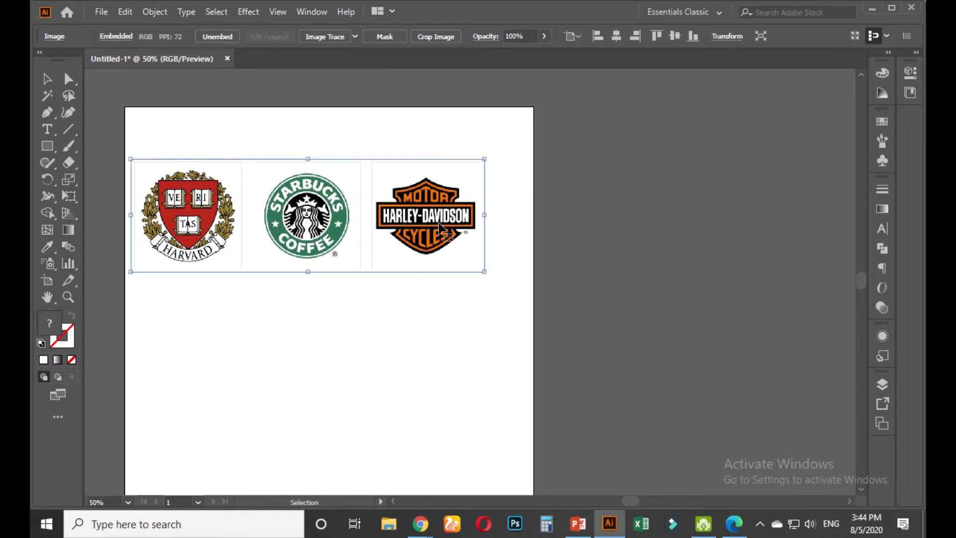
- Expand Layer 1 to list its image object, and move the emblem logos image slightly lower on the artboard
click(879, 386)
click(745, 379)
click(792, 393)
drag(440, 213, 440, 268)
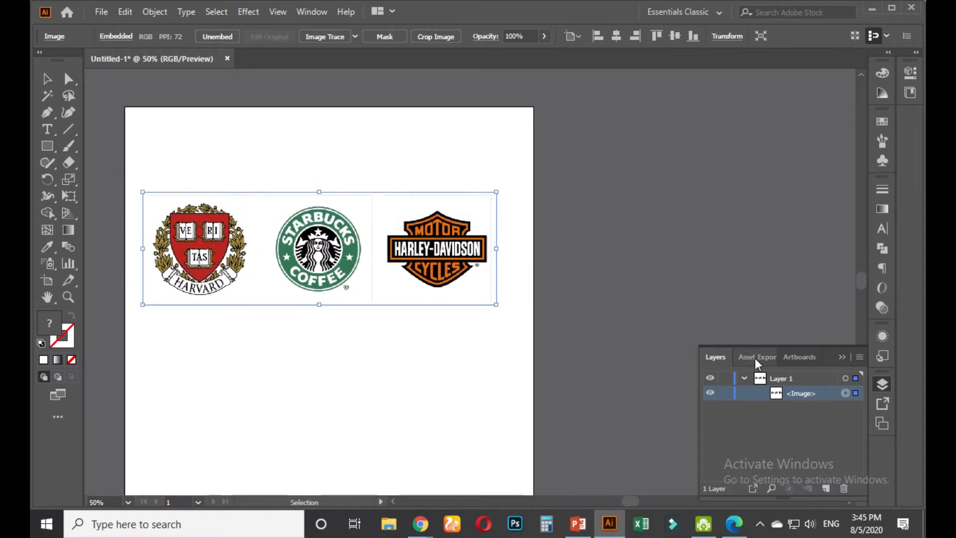
- Lock the emblem logos image and hide the Layers settings, with the Harley-Davidson emblem enlarged in view
click(725, 395)
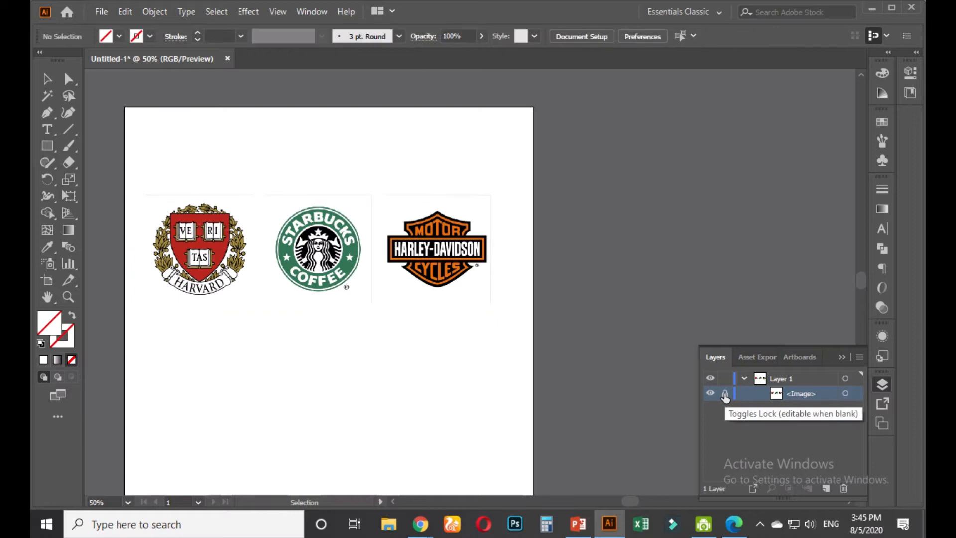
click(725, 395)
click(402, 247)
key(a)
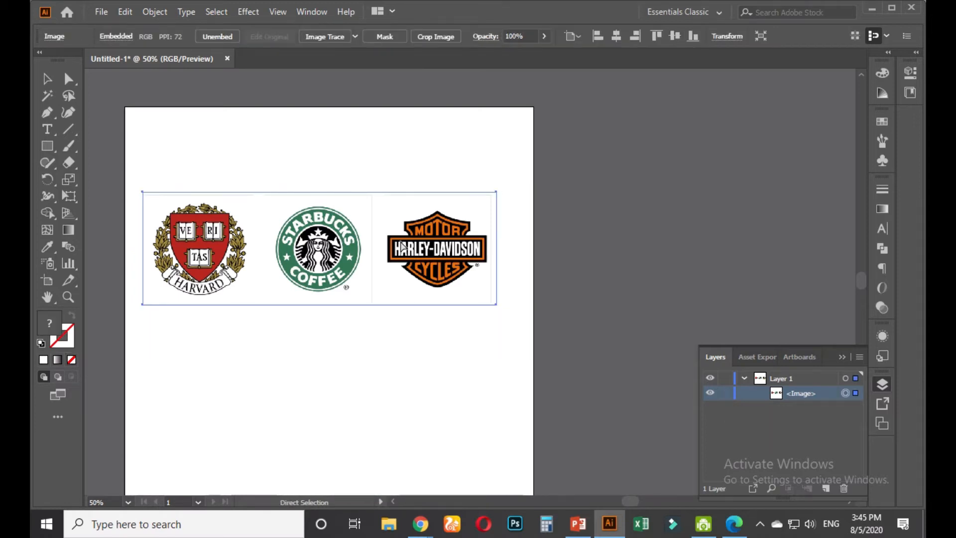
key(ctrl+2)
scroll(458, 241, up, 4)
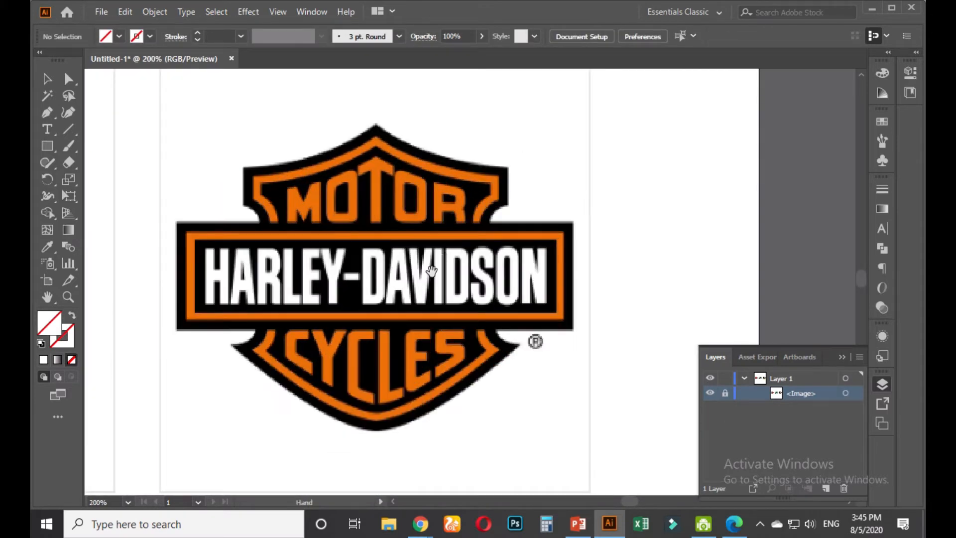
scroll(431, 270, down, 2)
scroll(418, 273, up, 2)
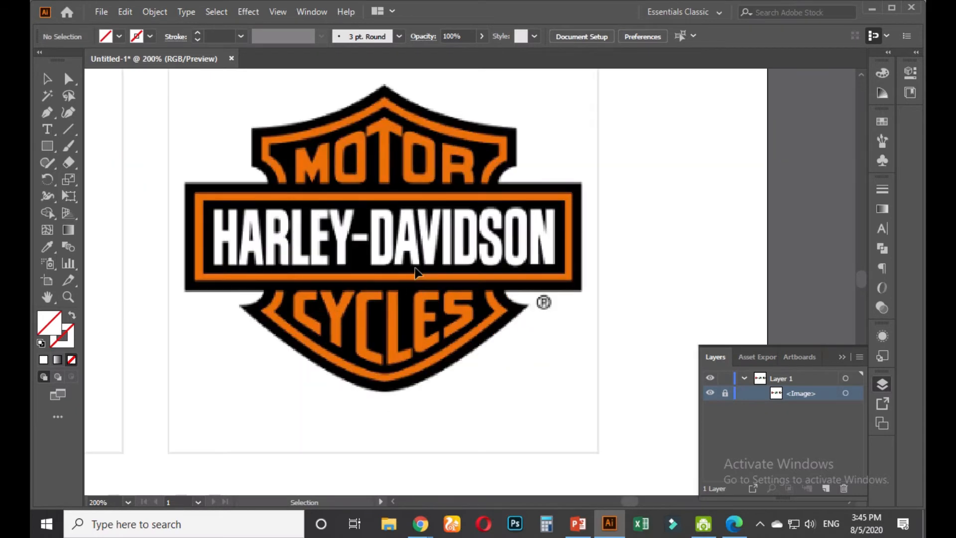
click(842, 357)
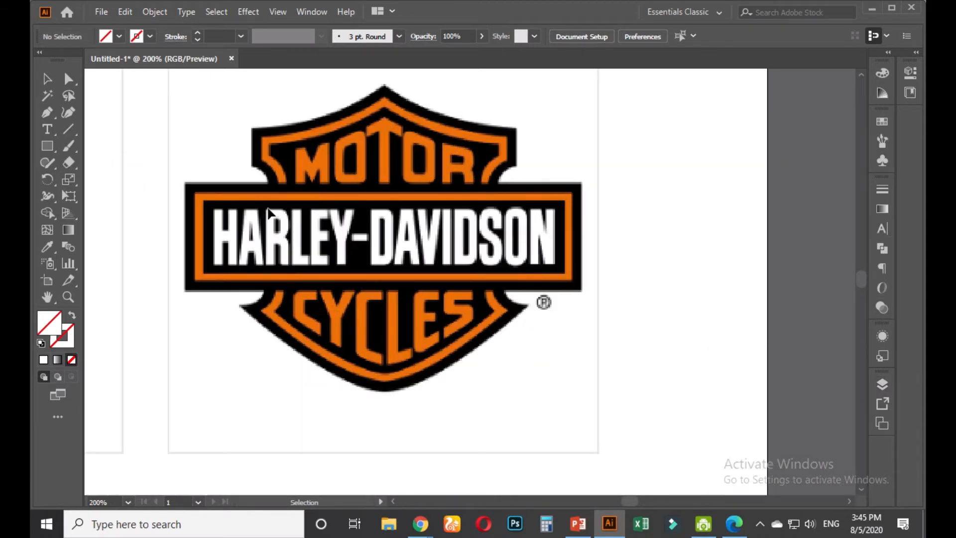
- Set the stroke to white and draw a 244 x 66 px rectangle over the outer edge of the Harley-Davidson banner
click(74, 327)
click(720, 87)
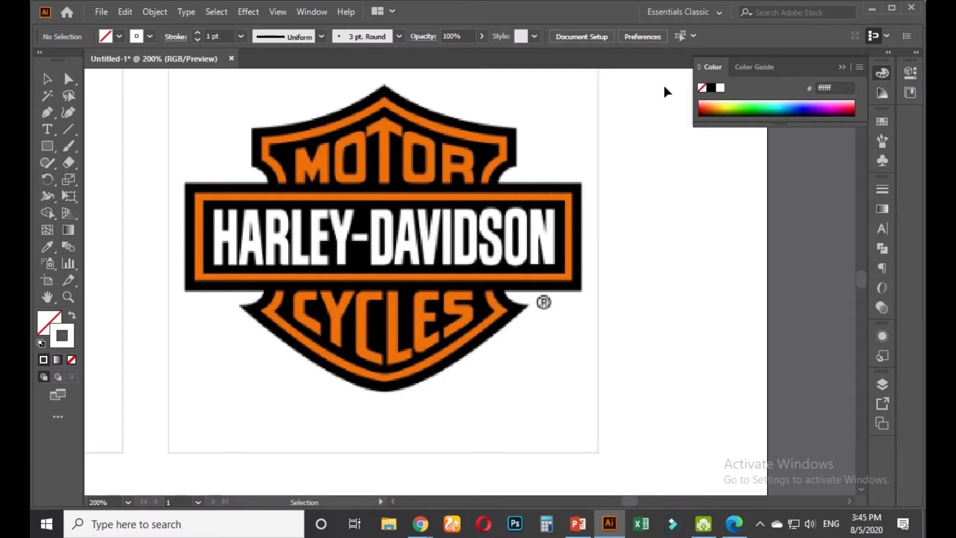
click(47, 112)
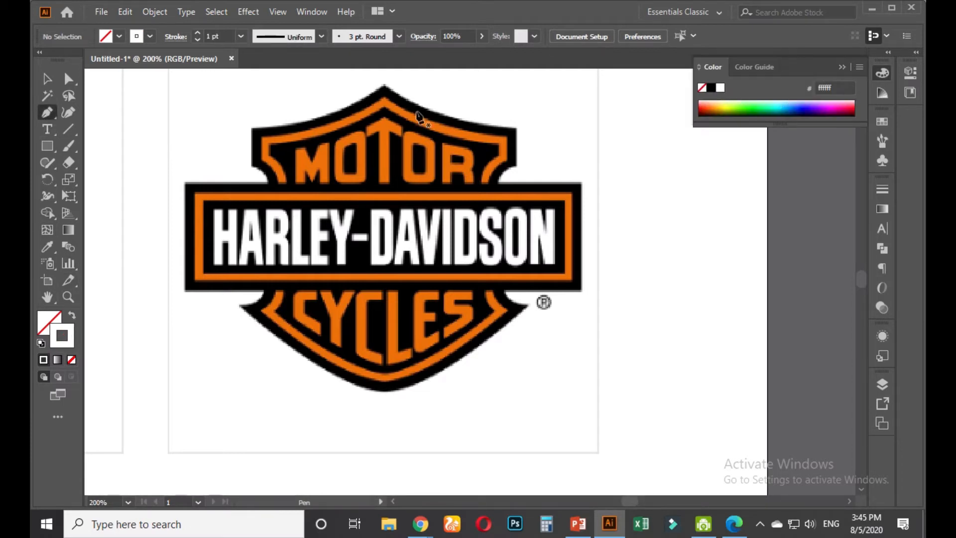
click(50, 147)
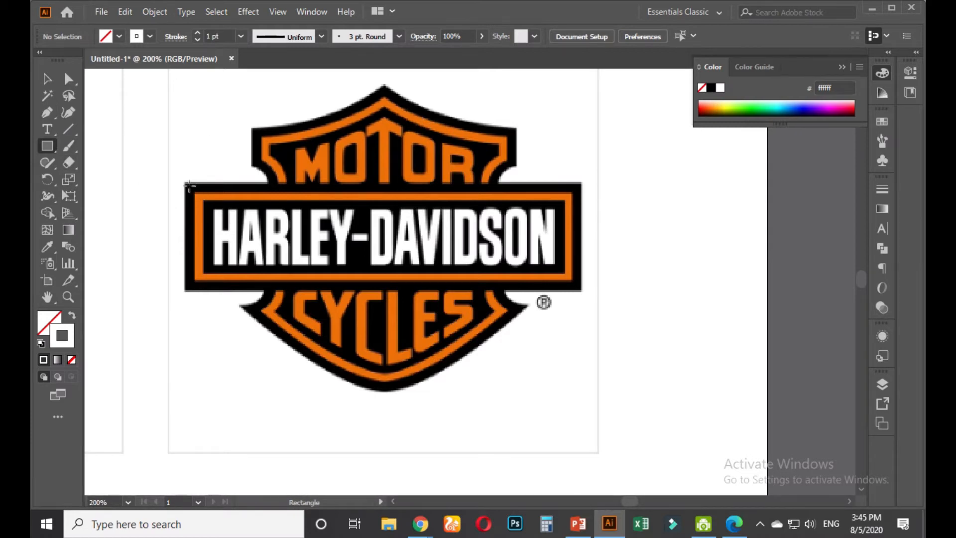
drag(189, 185, 581, 291)
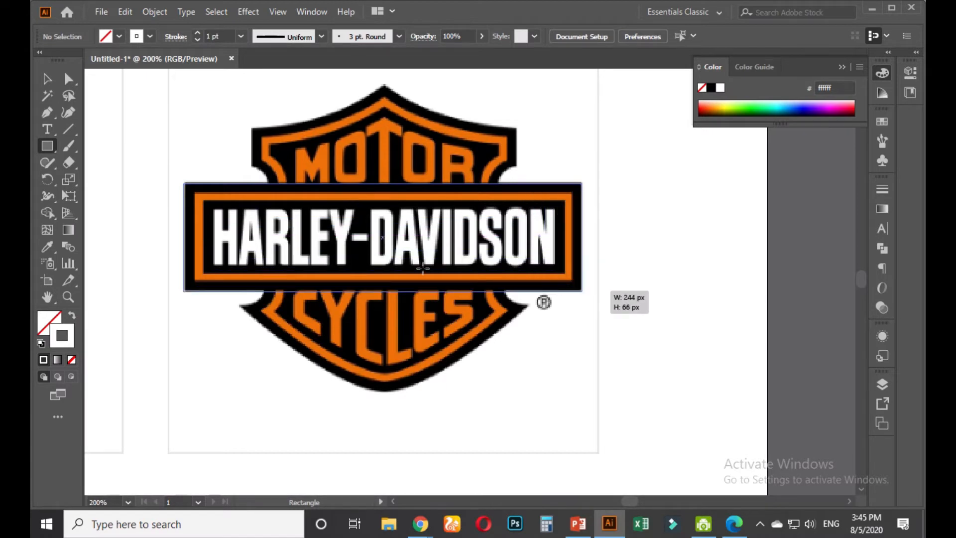
- Give the rectangle a black fill and no stroke by sampling the black of the logo banner
click(47, 246)
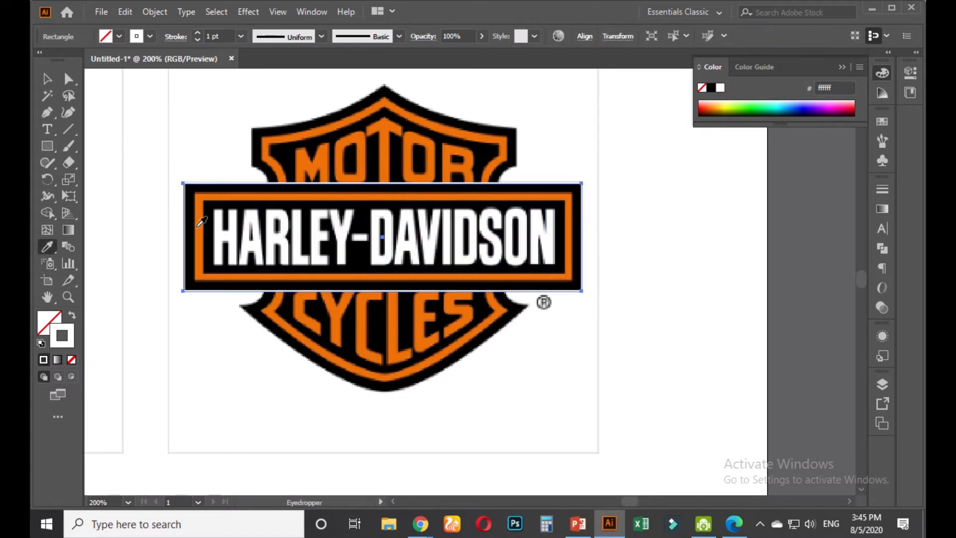
click(202, 222)
key(v)
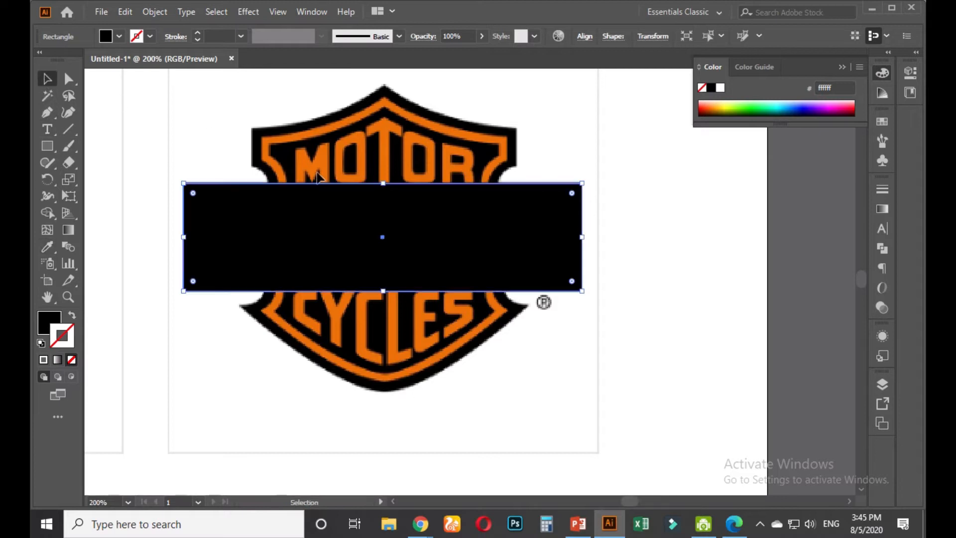
- Place a copy of the black rectangle below the Harley-Davidson emblem and keep the rectangle over the banner selected
scroll(519, 316, down, 3)
scroll(505, 241, down, 1)
drag(529, 231, 473, 155)
click(576, 269)
scroll(493, 218, up, 1)
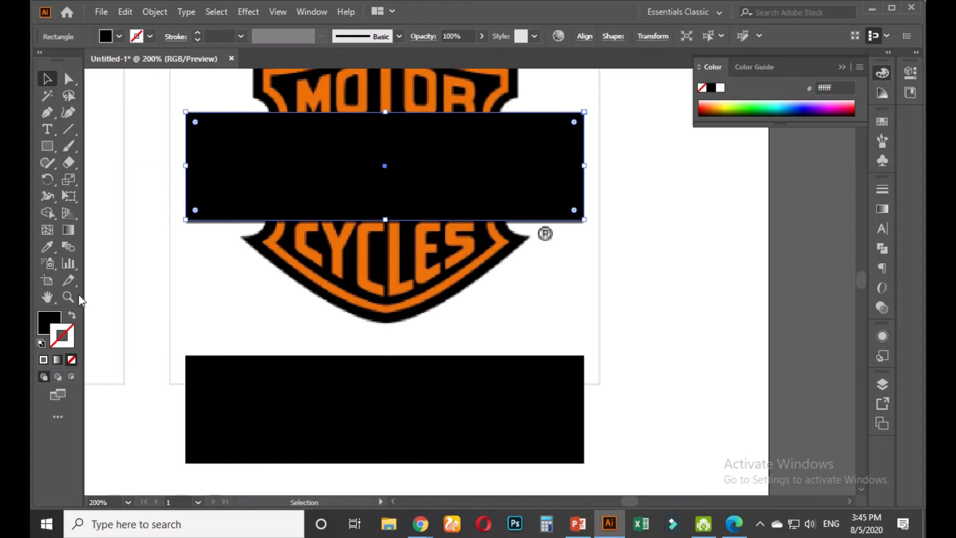
- Change the banner rectangle to no fill and a 6 pt orange stroke, sampling color ed7000 from the logo border
click(73, 315)
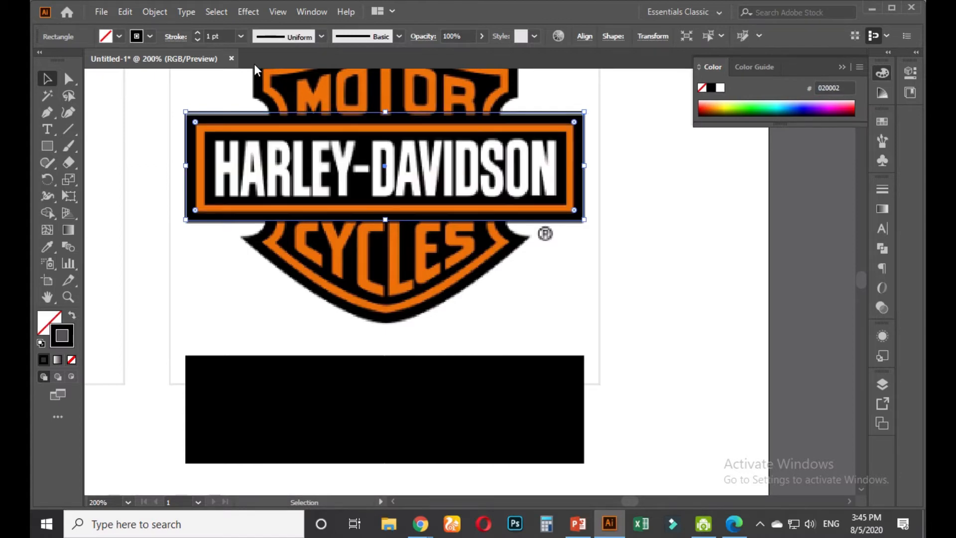
click(47, 246)
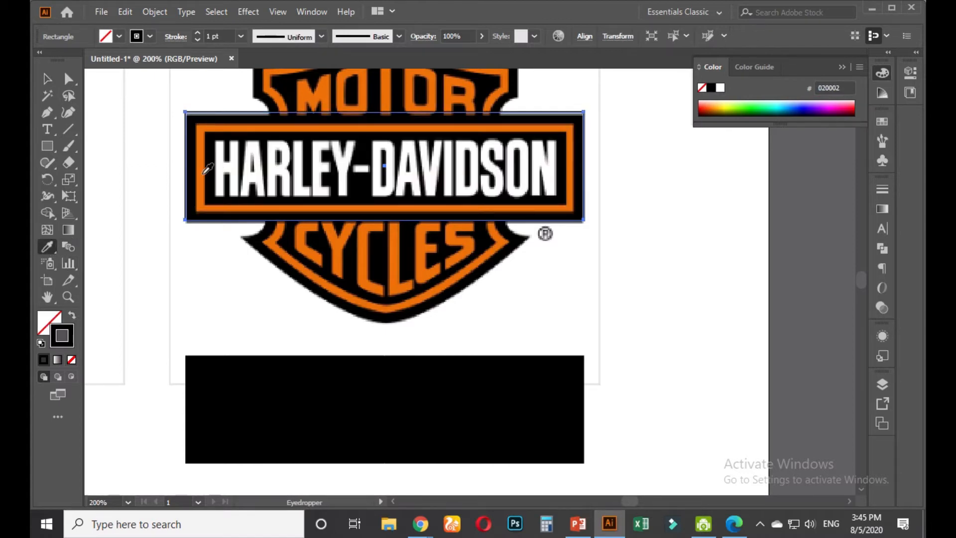
click(198, 172)
click(72, 315)
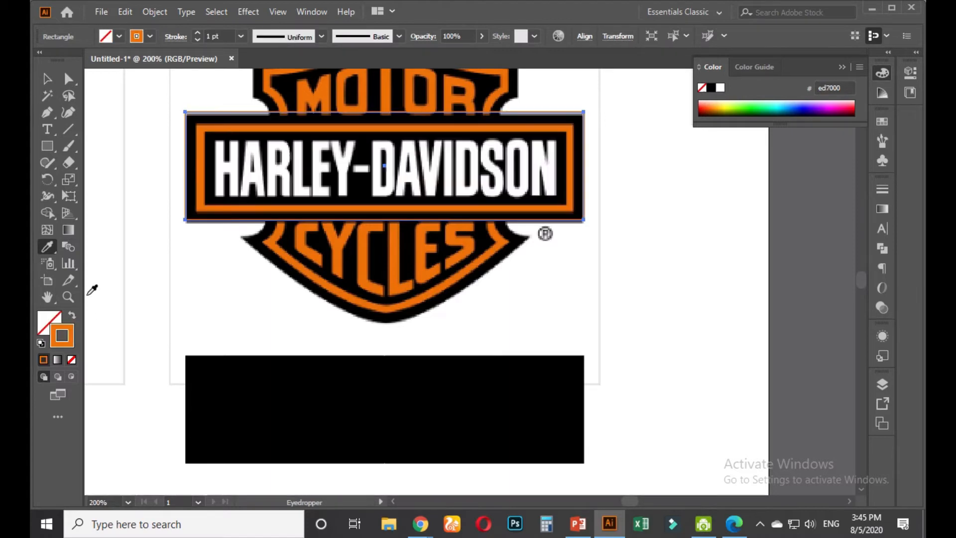
click(240, 36)
click(258, 173)
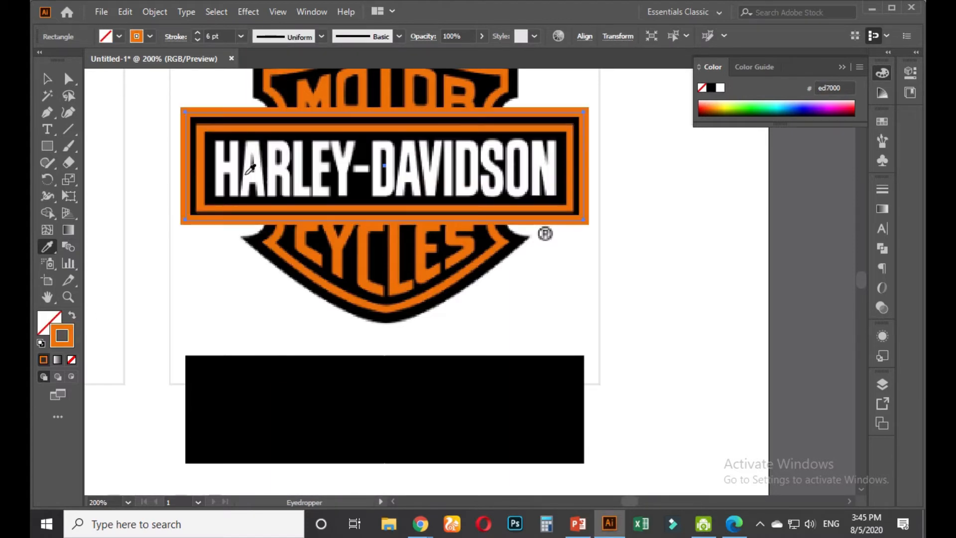
- Delete the orange outline, trace a new one over the banner's inner orange border, and place it on the black rectangle below
click(48, 79)
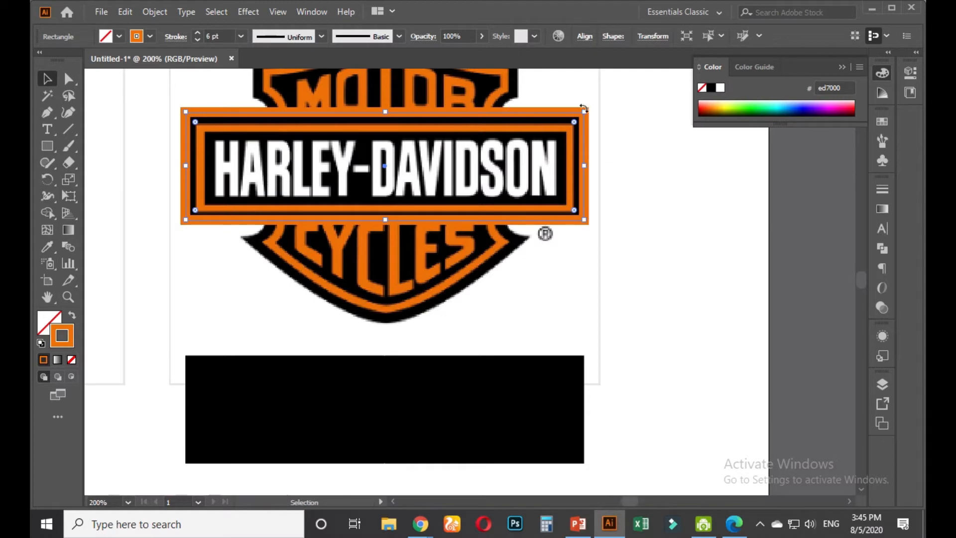
drag(583, 114, 549, 121)
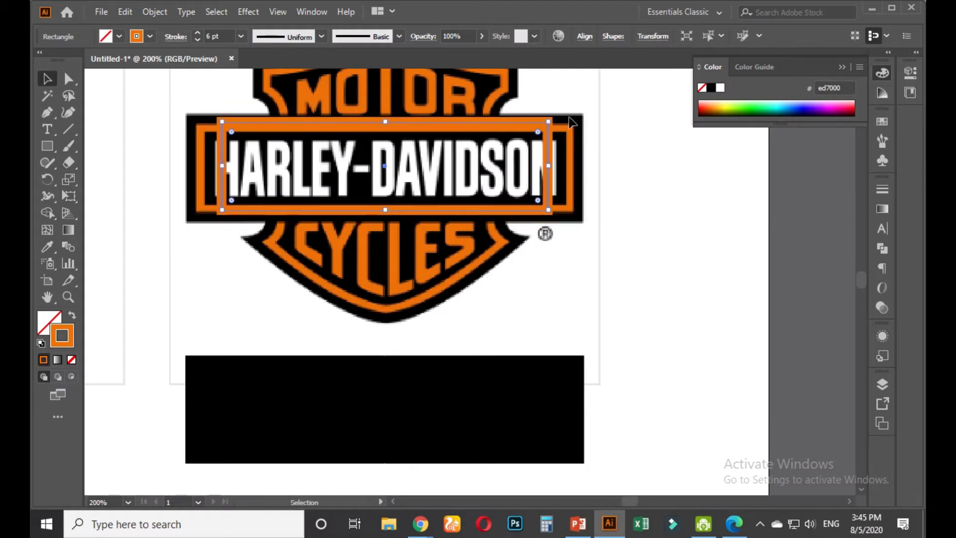
key(Delete)
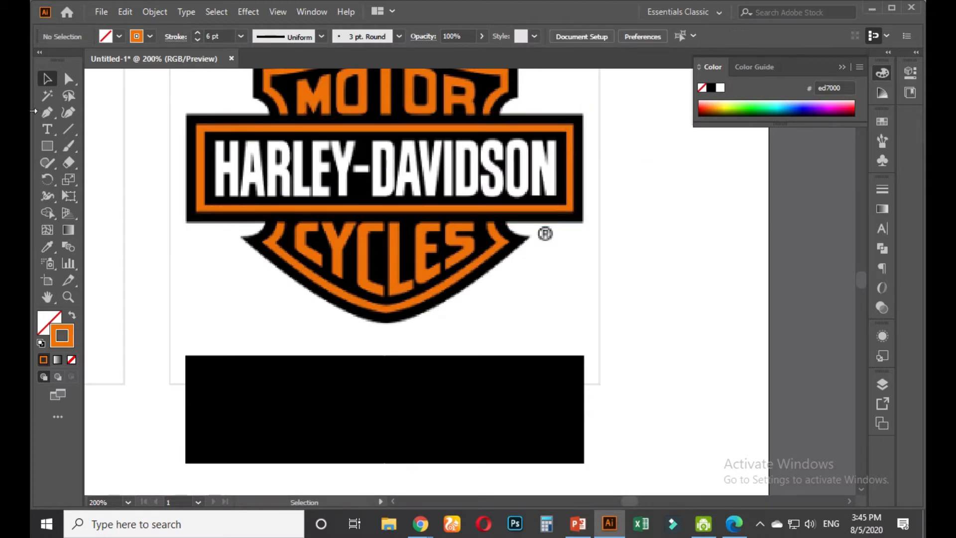
click(47, 145)
mouse_move(199, 129)
mouse_down()
mouse_move(278, 130)
mouse_move(533, 177)
mouse_move(562, 192)
mouse_move(568, 209)
mouse_up()
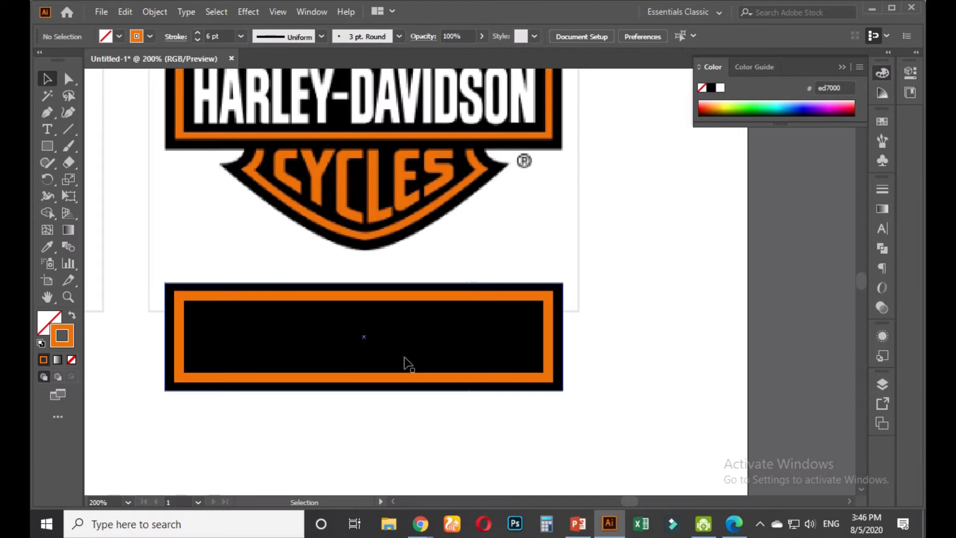
- Select the orange outline and the black rectangle together and align their centers
key(ctrl+minus)
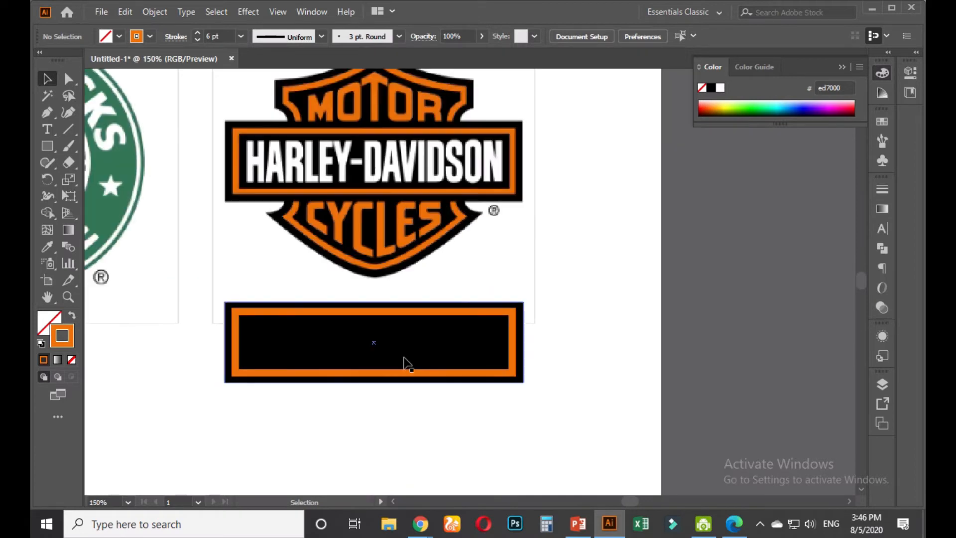
scroll(317, 391, up, 1)
scroll(318, 390, up, 1)
drag(340, 382, 334, 318)
drag(448, 384, 354, 207)
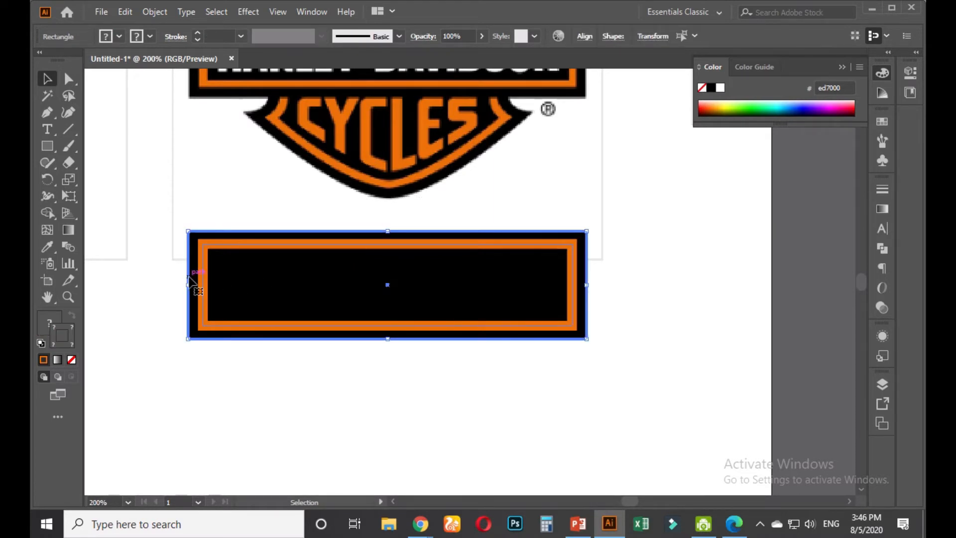
click(585, 36)
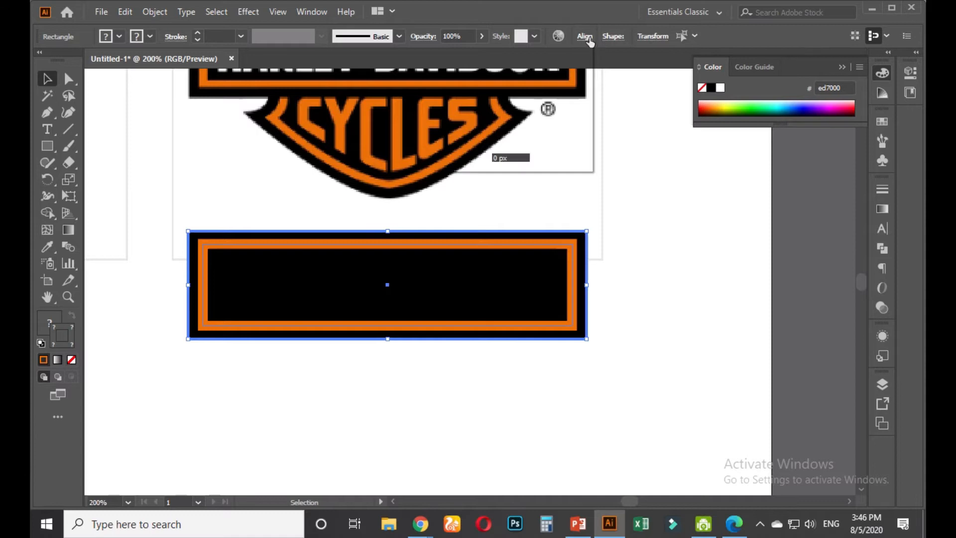
click(554, 80)
click(470, 79)
click(48, 79)
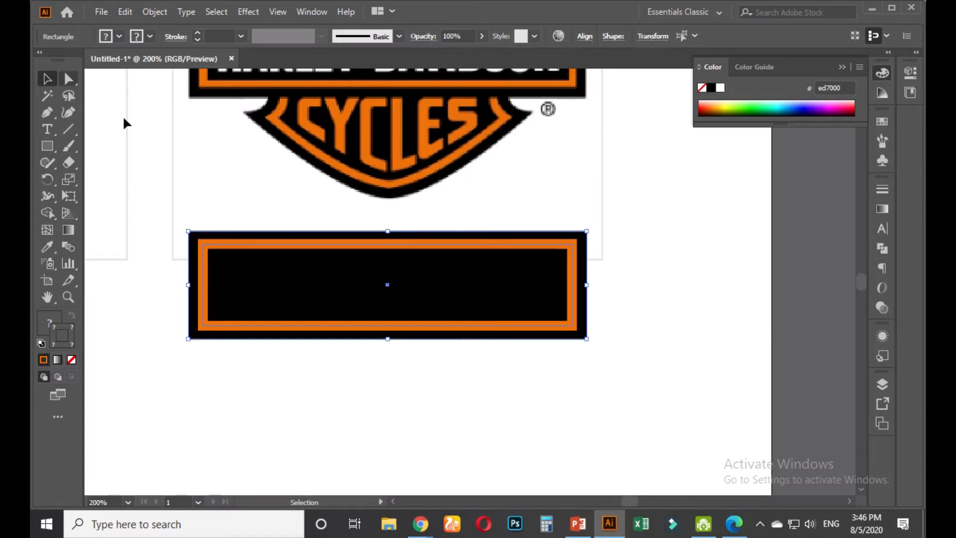
- Place a copy of the black and orange banner below the Harvard emblem and hide the Color settings
click(622, 274)
scroll(616, 277, down, 3)
drag(626, 265, 281, 377)
key(a)
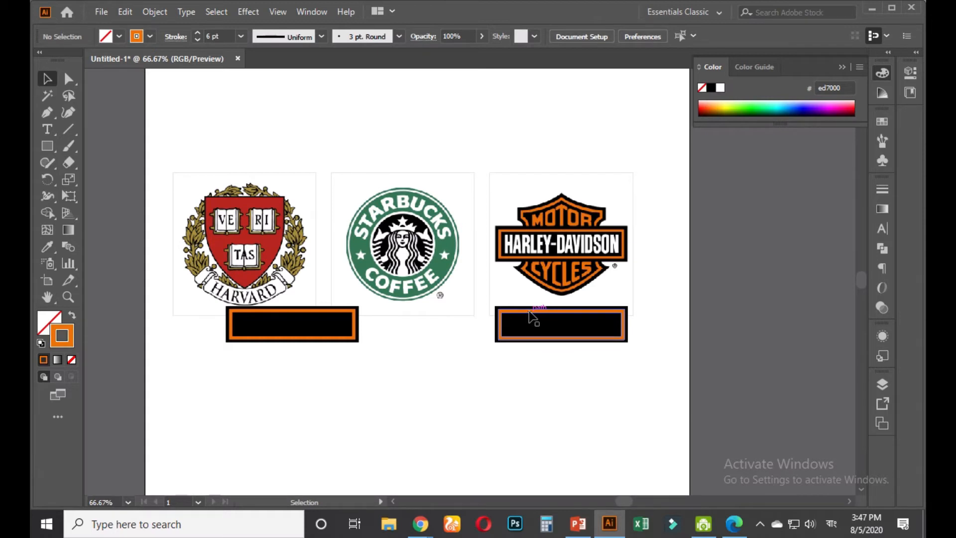
scroll(552, 377, up, 1)
scroll(552, 377, down, 1)
drag(541, 388, 553, 350)
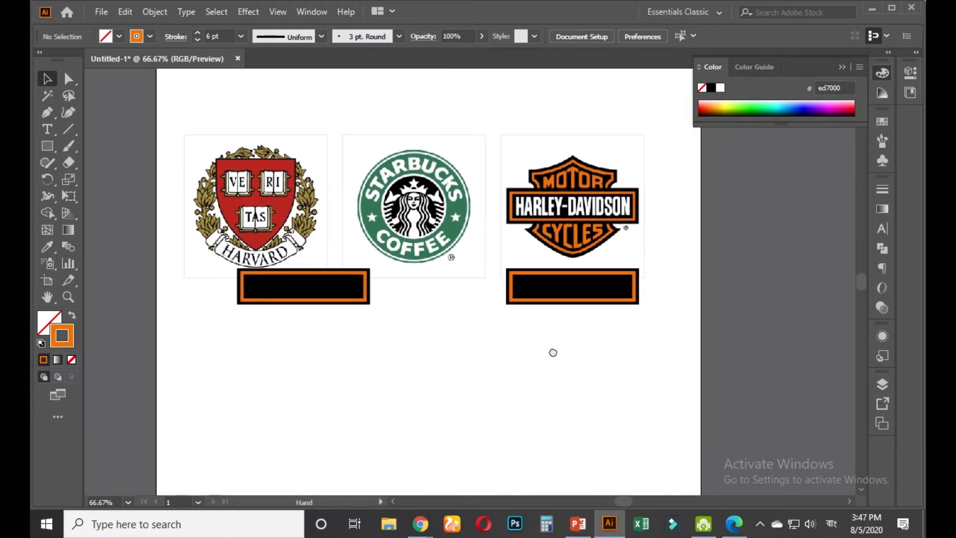
click(843, 67)
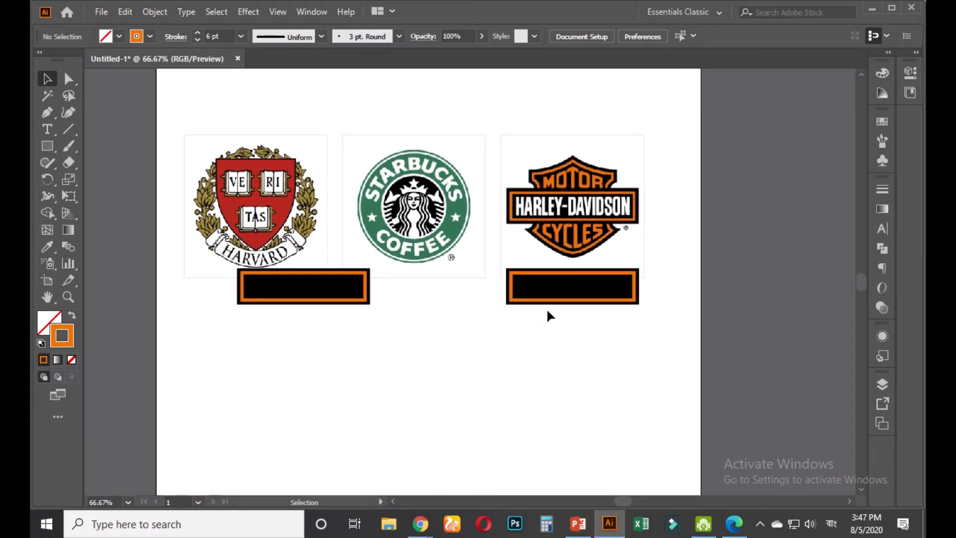
- Copy the banner under the Harvard emblem to the lower artboard and enlarge the copy past the artboard's left edge
click(572, 287)
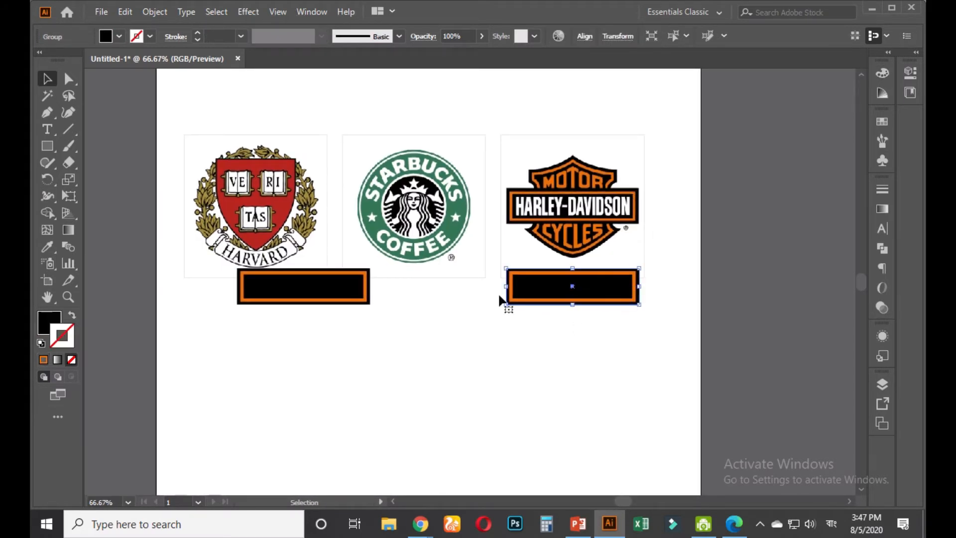
click(364, 297)
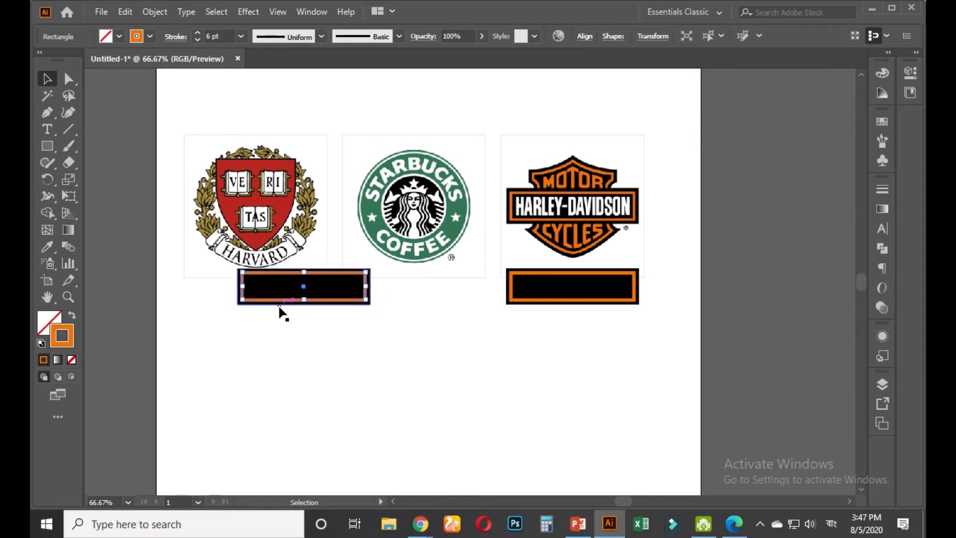
drag(295, 338, 281, 253)
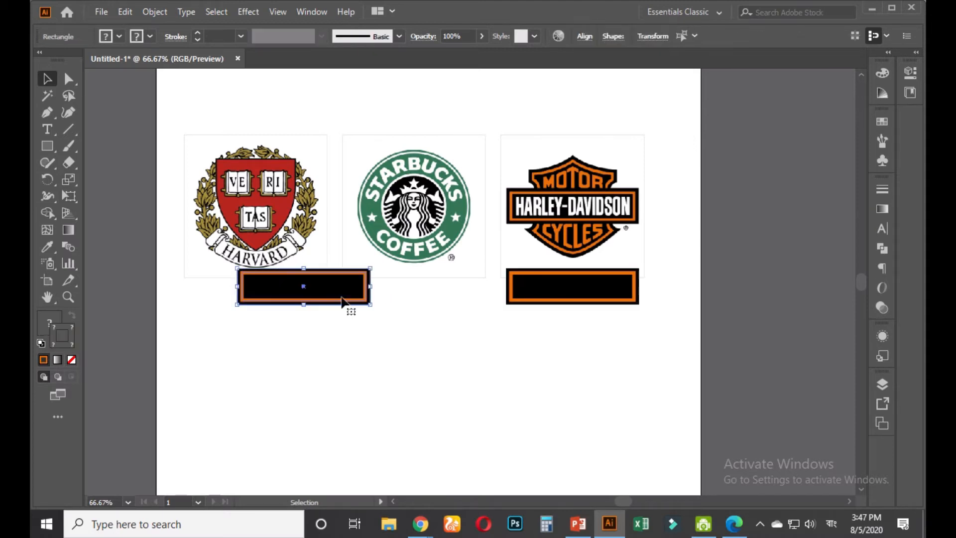
scroll(350, 310, down, 1)
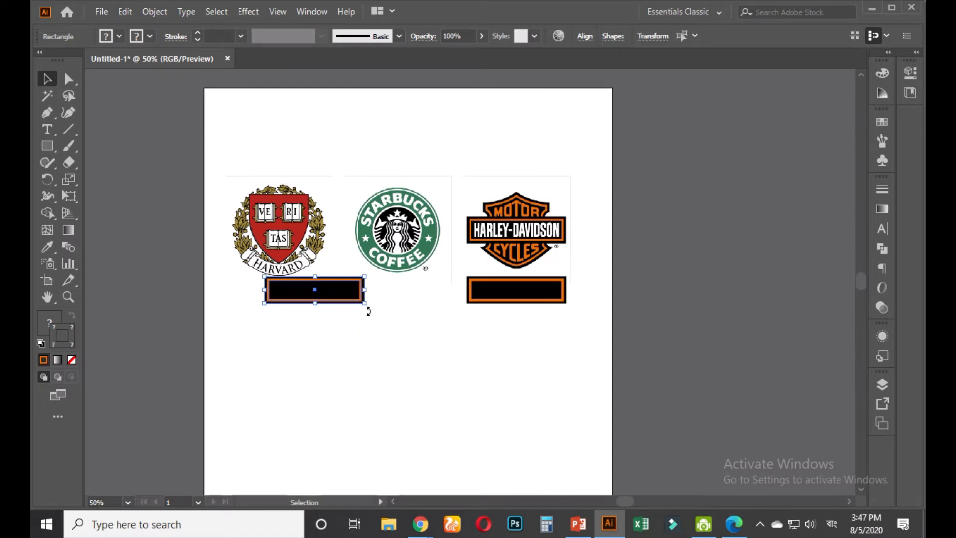
drag(346, 298, 363, 414)
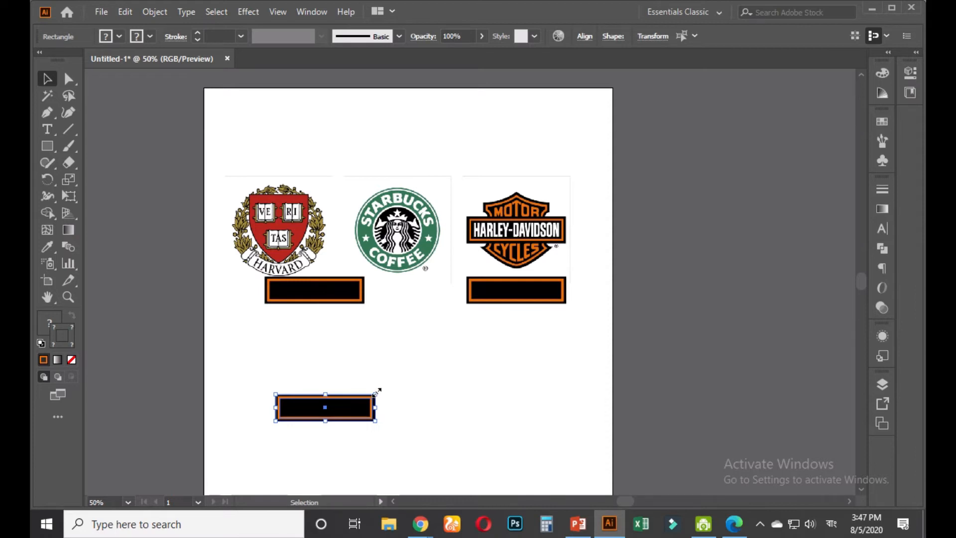
drag(380, 393, 487, 294)
click(533, 373)
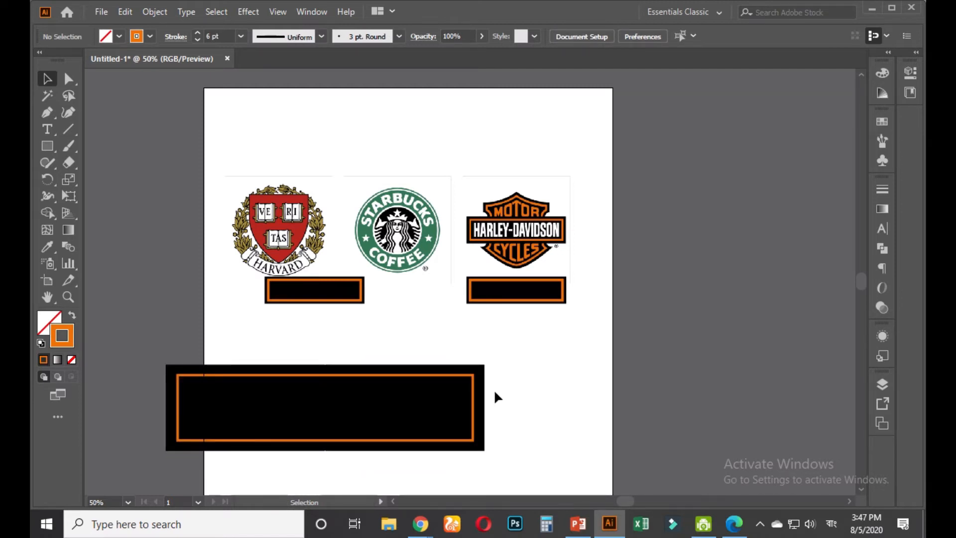
- Enlarge the grouped banner under the Harley-Davidson emblem proportionally until it extends past the artboard's right edge
drag(561, 325, 536, 273)
drag(567, 302, 651, 349)
click(630, 381)
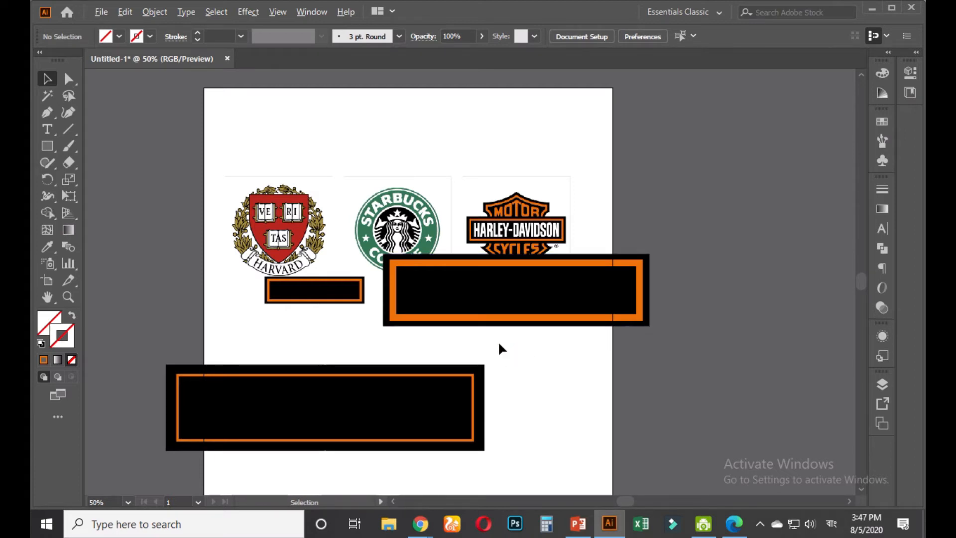
- Delete the enlarged banner copy with the thin orange outline from the lower part of the artboard
scroll(498, 341, up, 1)
scroll(498, 341, down, 1)
drag(501, 345, 456, 403)
key(Delete)
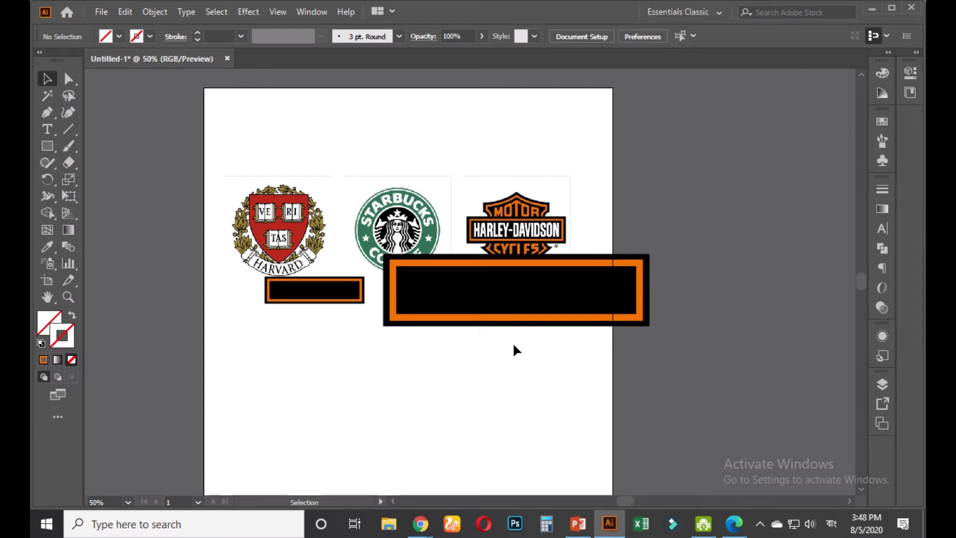
- Delete the small black and orange banner copy below the Harvard emblem
key(alt)
scroll(582, 308, up, 1)
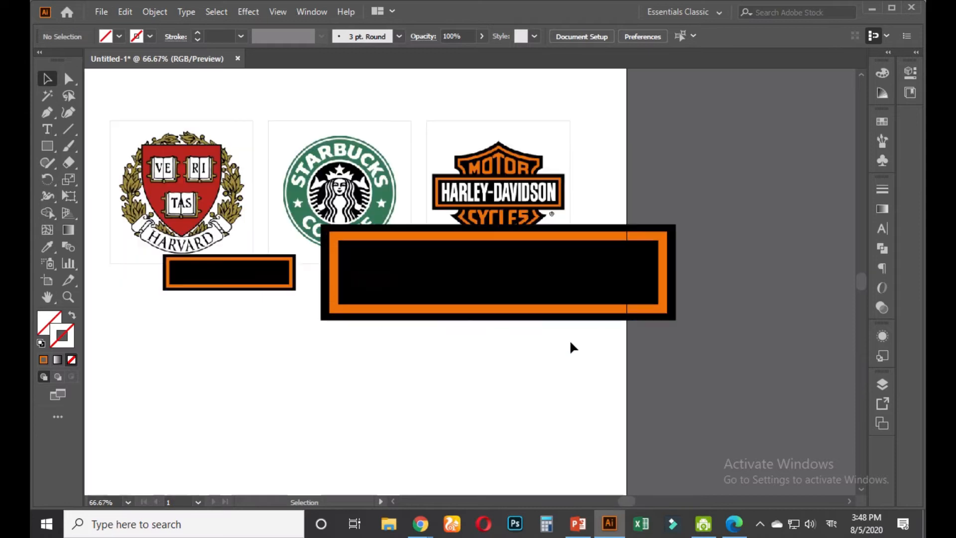
drag(260, 324, 235, 283)
key(Delete)
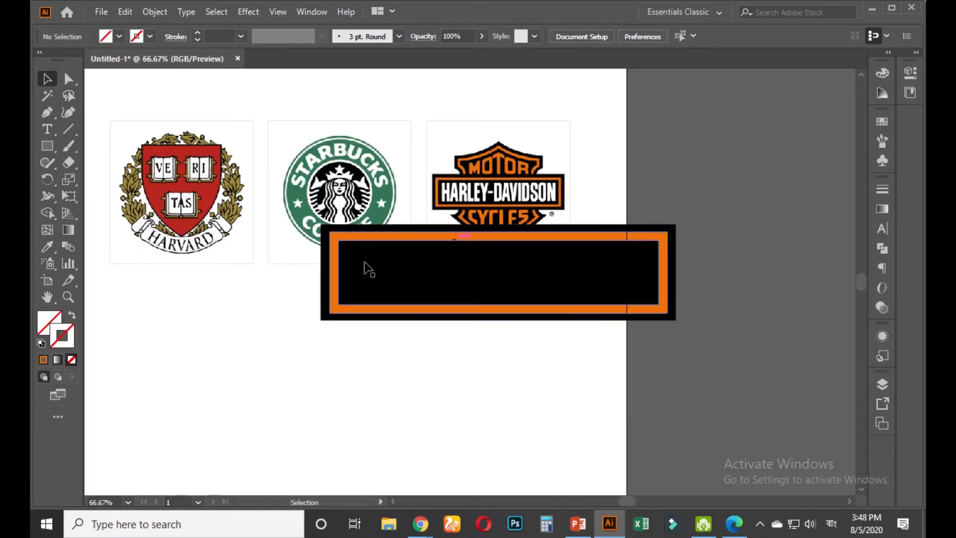
- Undo the enlargement of the banner under the Harley-Davidson emblem and remove the extra banner copies from the artboard
scroll(542, 331, up, 2)
scroll(537, 332, down, 2)
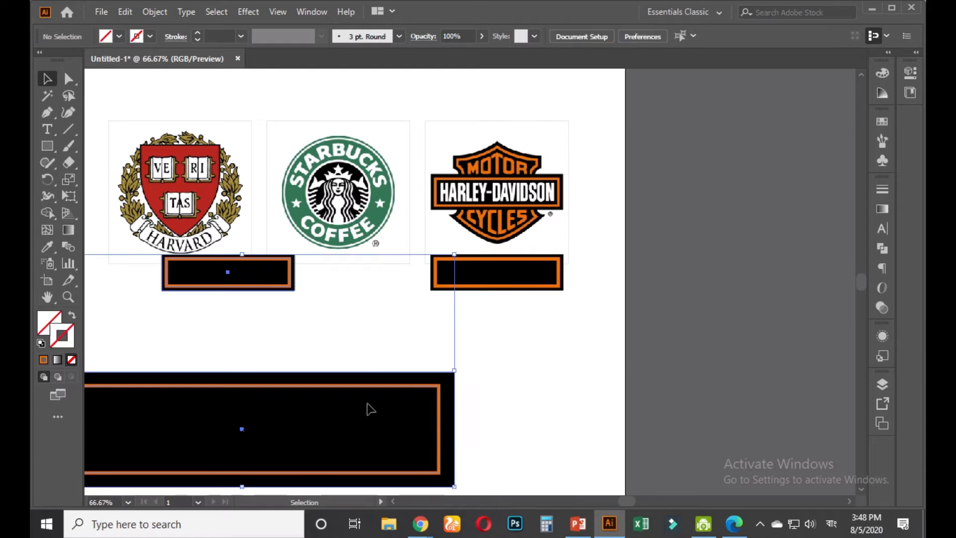
click(475, 288)
click(634, 277)
drag(564, 244, 554, 291)
scroll(494, 312, up, 2)
scroll(611, 216, down, 2)
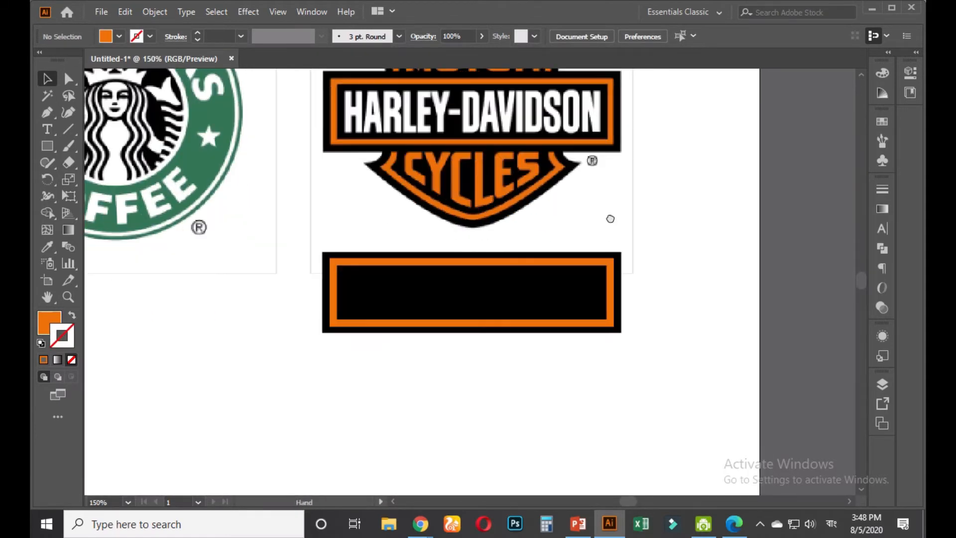
- Place placeholder text on the banner, color it white and enlarge it to nearly the banner's inner width
scroll(610, 226, down, 1)
click(48, 129)
click(448, 263)
click(48, 247)
click(273, 334)
click(47, 79)
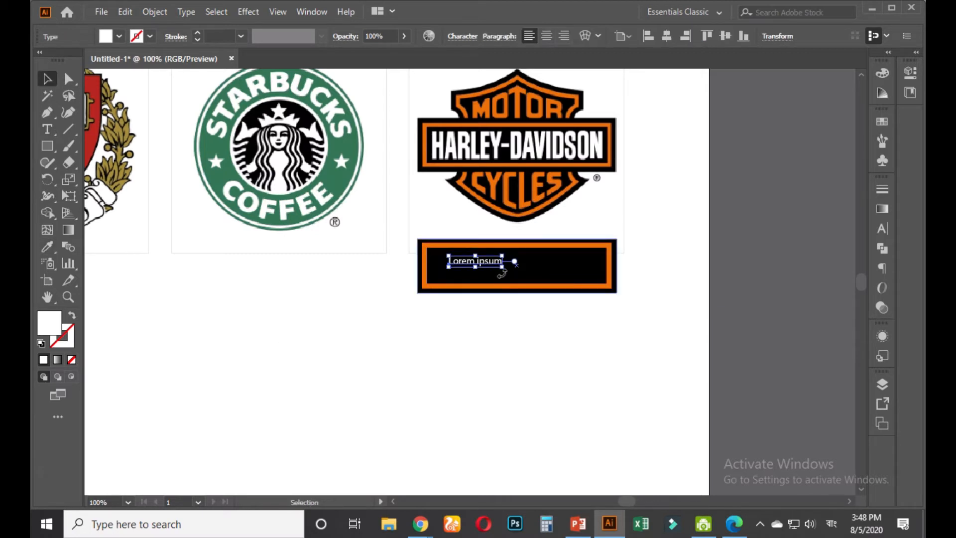
drag(499, 269, 585, 267)
- Clear the placeholder text from the banner and switch the keyboard input language to English
double_click(528, 267)
key(ctrl+a)
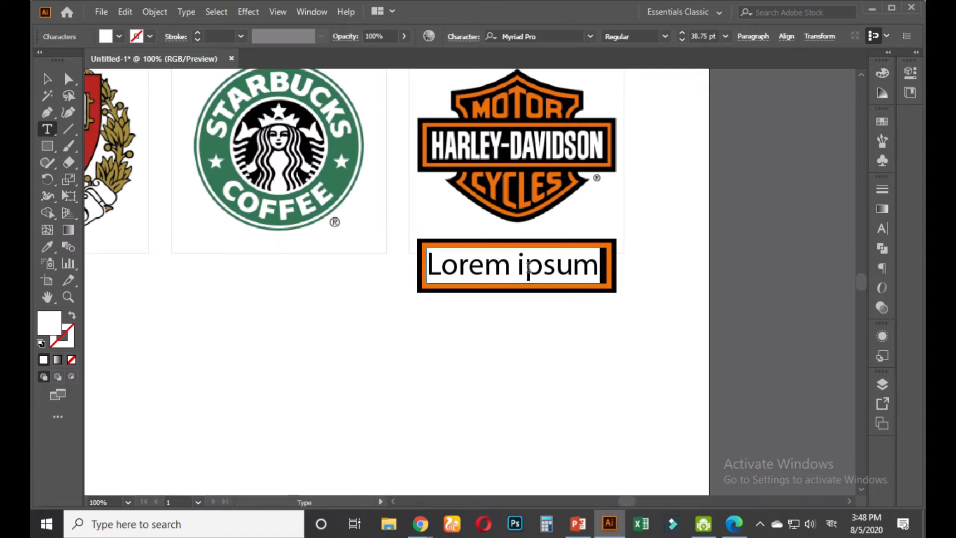
key(BackSpace)
key(ctrl+z)
text(পৌ)
key(BackSpace)
key(BackSpace)
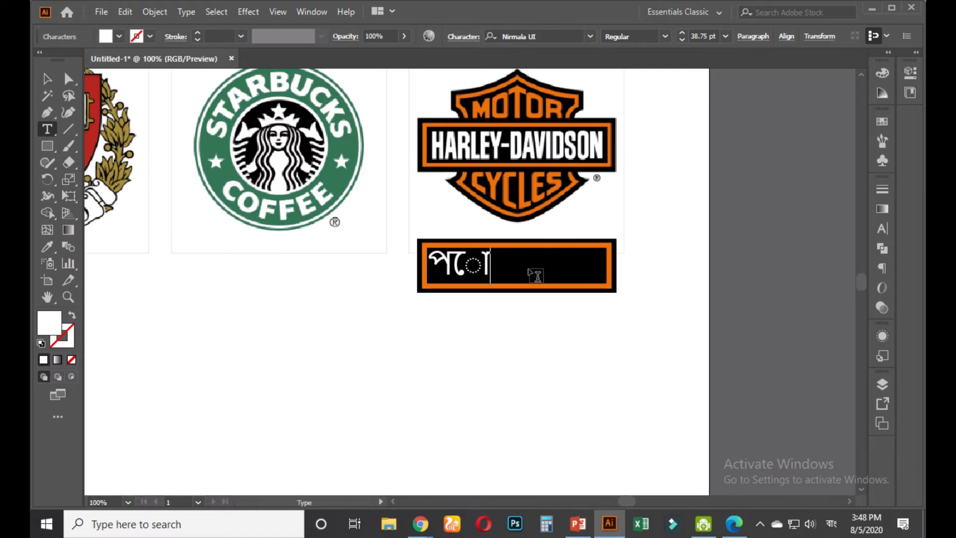
key(alt+shift)
key(Escape)
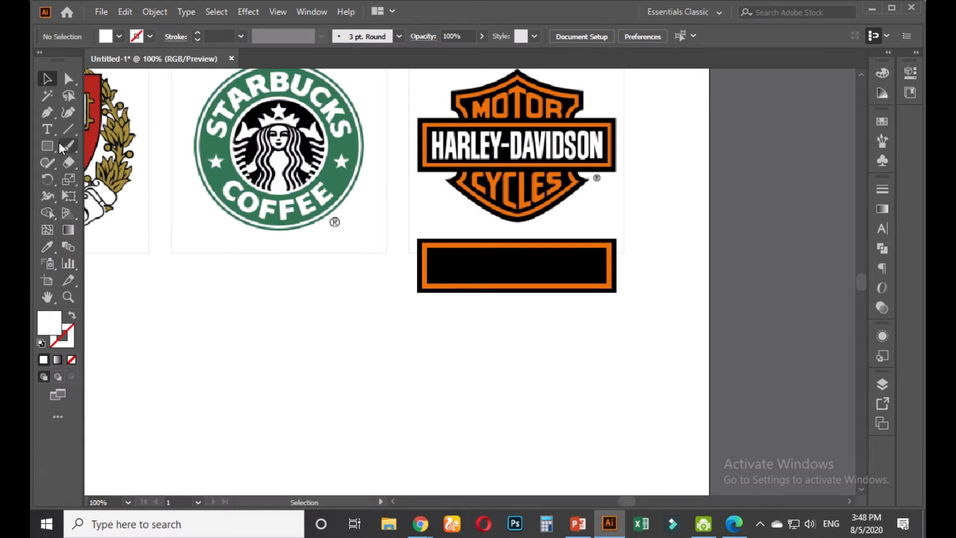
- Add the text HARLEY-DAVIDSON in white inside the banner and enlarge it to 25.98 pt
click(47, 129)
click(454, 264)
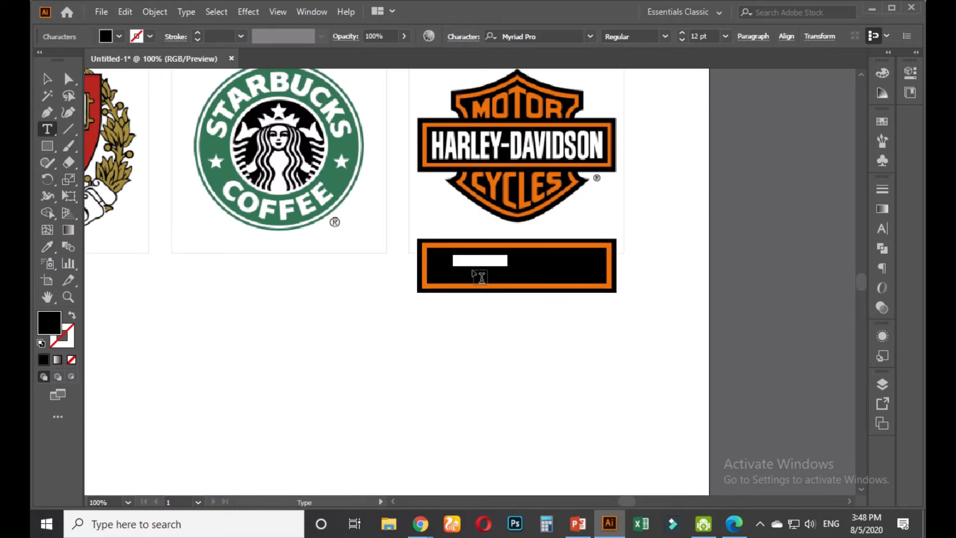
key(BackSpace)
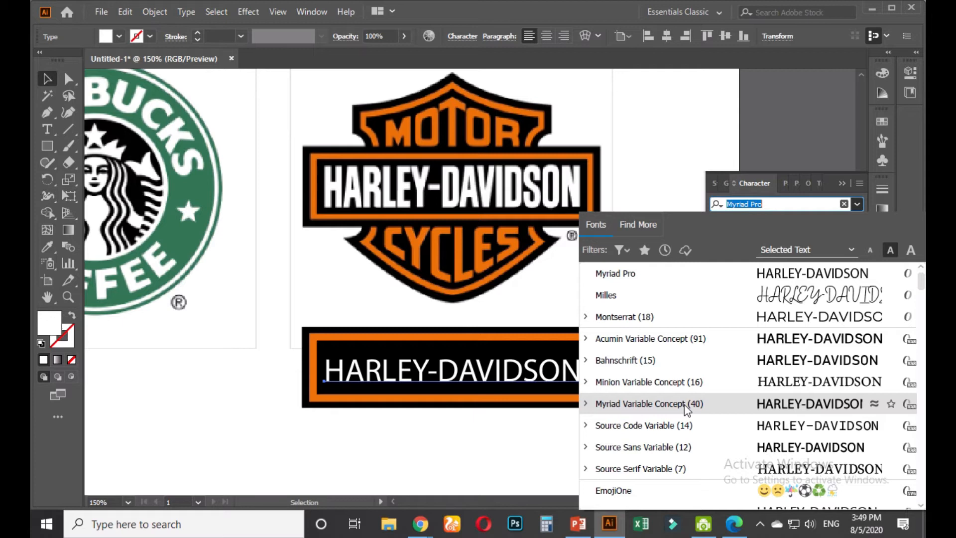
- Set the font of the HARLEY-DAVIDSON text in the banner to Impact
click(774, 206)
key(BackSpace)
key(BackSpace)
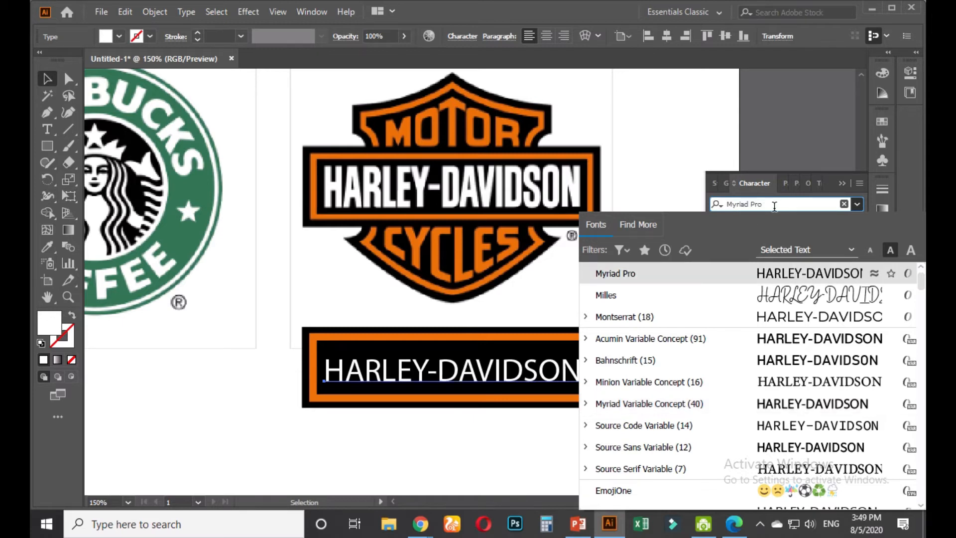
key(BackSpace)
key(BackSpace)
key(BackSpace)
key(BackSpace)
key(BackSpace)
key(BackSpace)
key(BackSpace)
key(BackSpace)
text(IM)
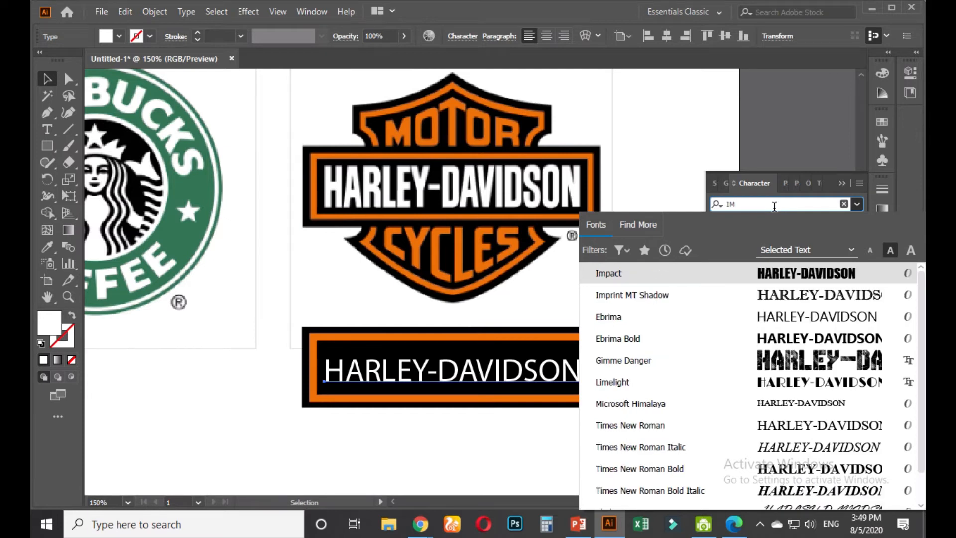
click(742, 272)
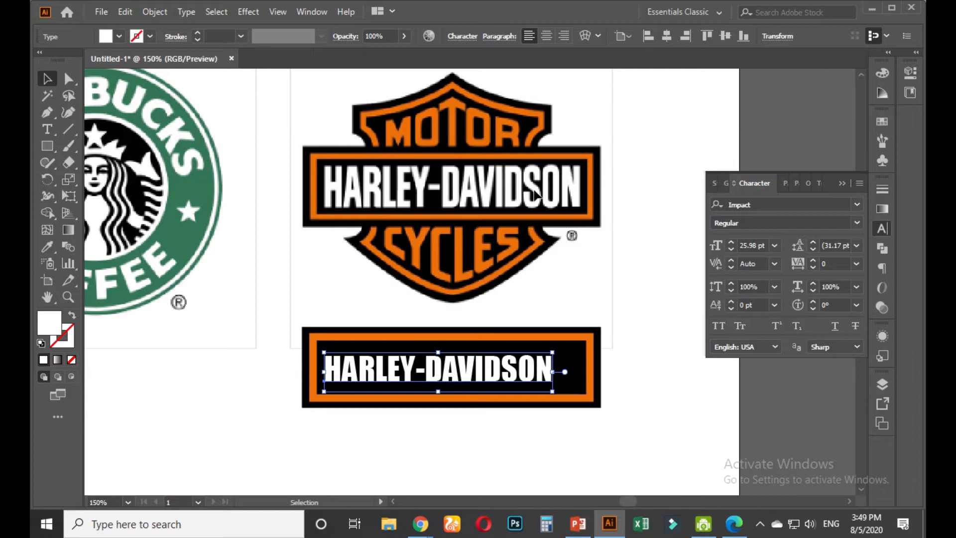
- Try the Bebas Kai font on the banner text, enlarge it to 33.72 pt, and undo both changes
click(773, 203)
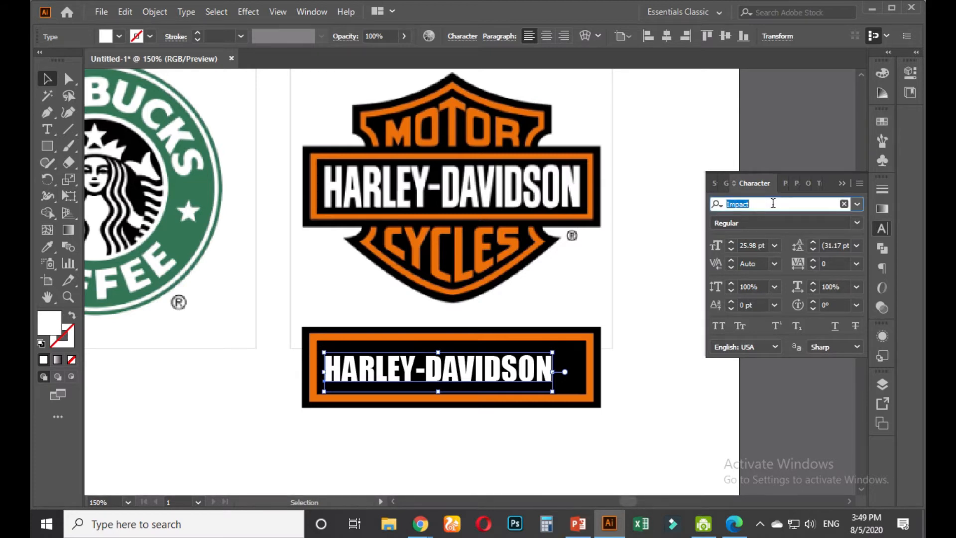
text(BE)
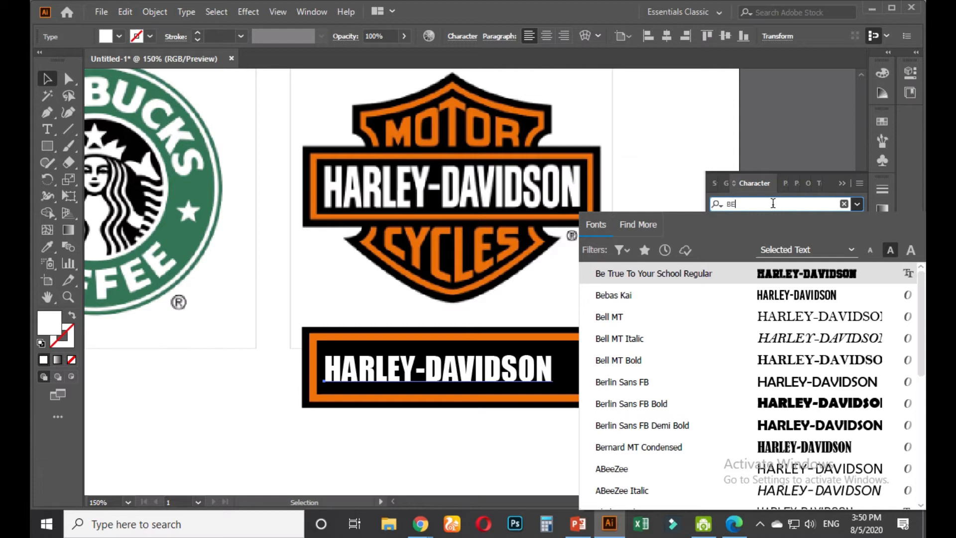
click(614, 296)
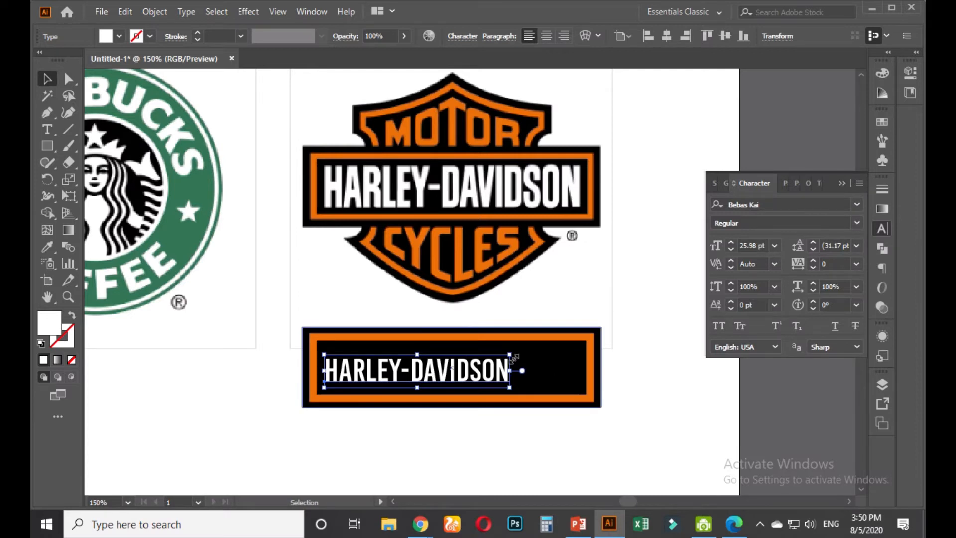
drag(514, 357, 570, 344)
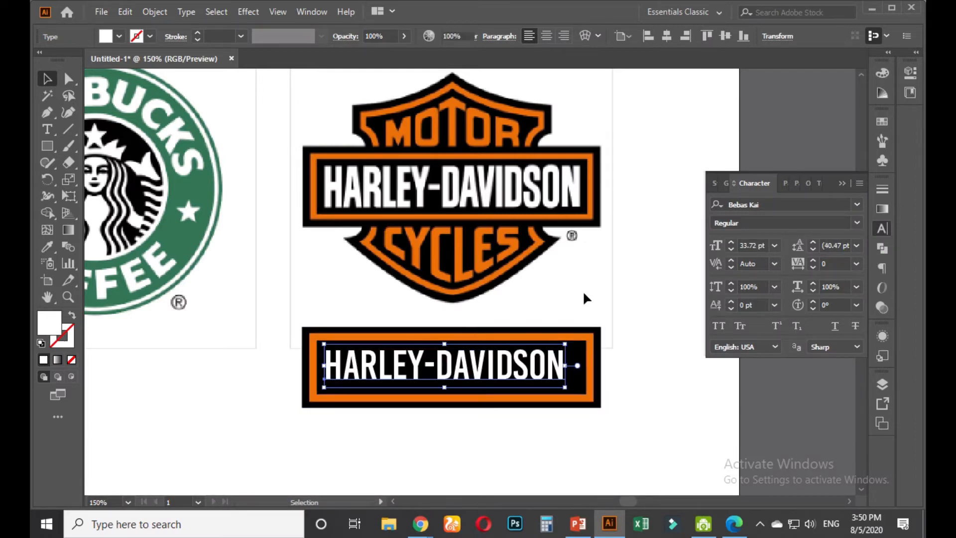
click(583, 298)
click(476, 366)
key(ctrl+z)
key(ctrl+z)
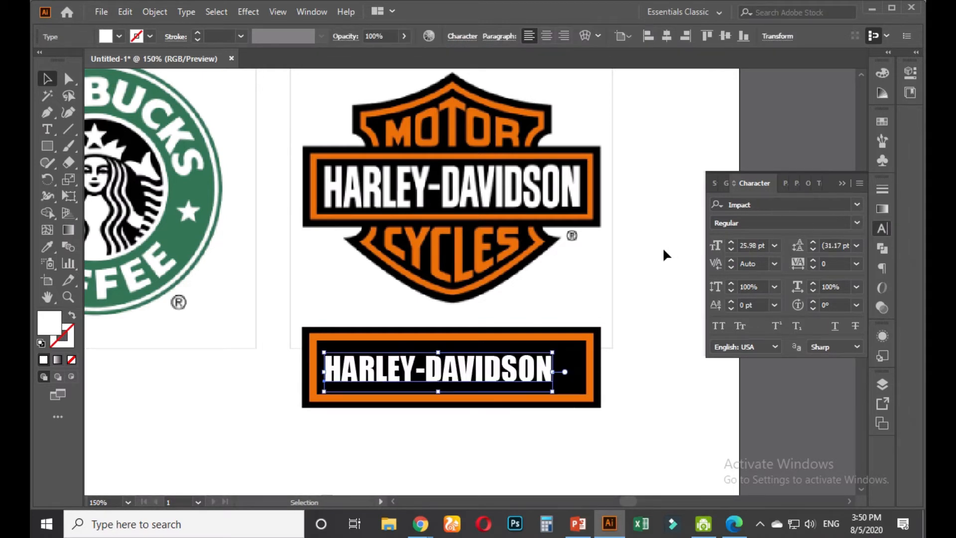
- Center the HARLEY-DAVIDSON text horizontally in the banner and mark the gaps above and below it in a screen capture
click(841, 183)
click(692, 327)
scroll(482, 416, up, 1)
drag(441, 366, 470, 368)
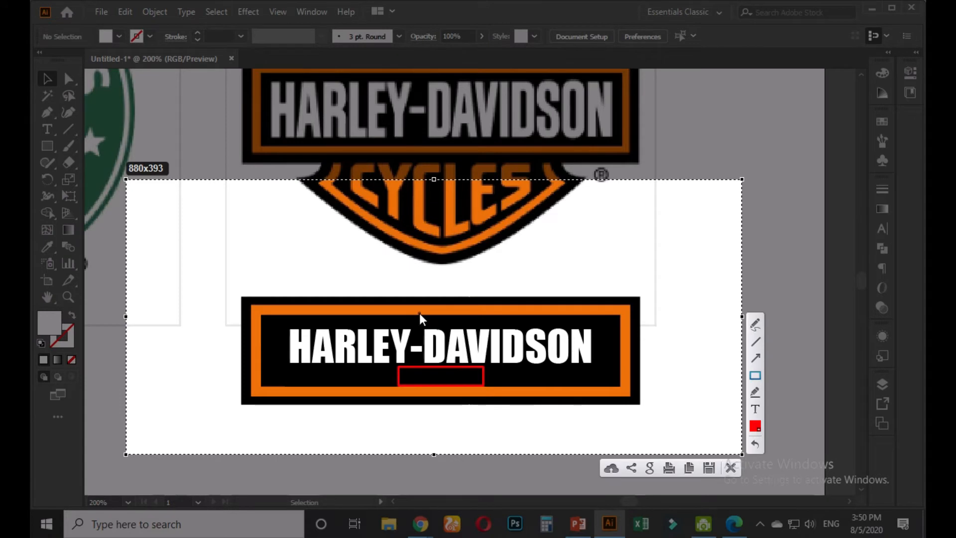
drag(420, 313, 474, 329)
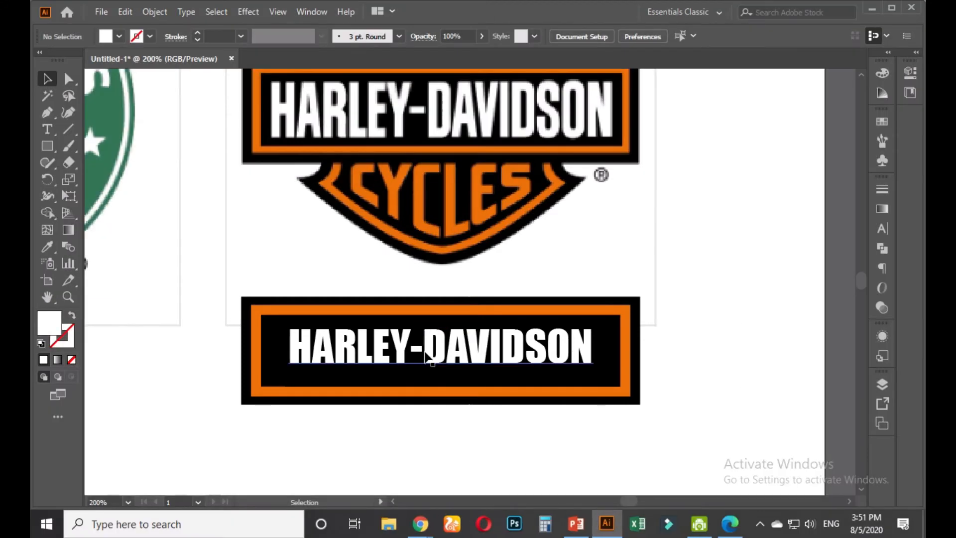
- Expand the HARLEY-DAVIDSON text into editable shapes
click(430, 354)
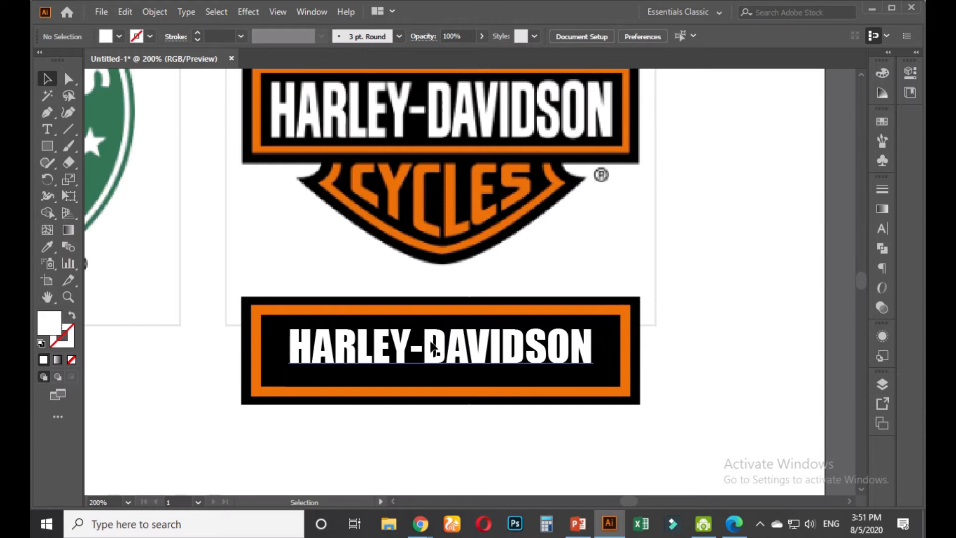
click(157, 13)
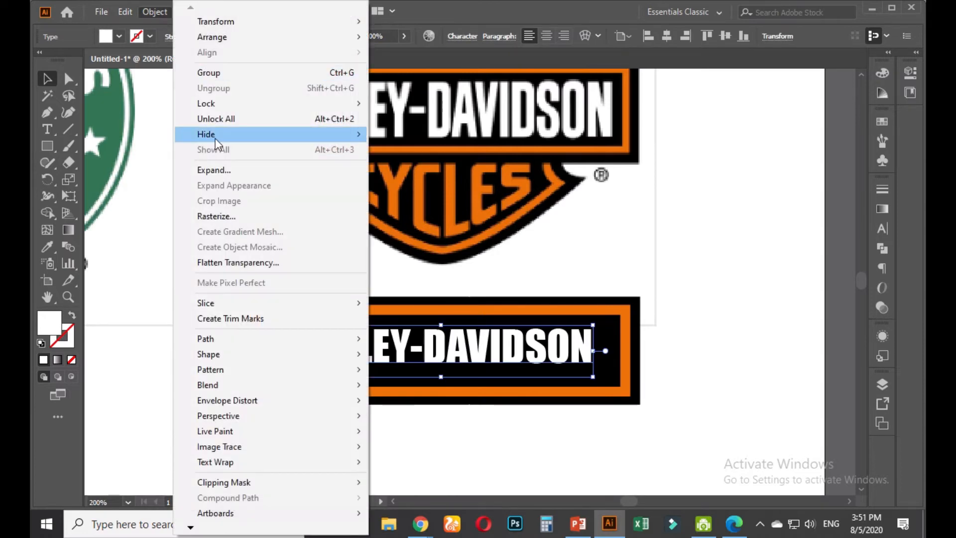
click(217, 170)
click(453, 343)
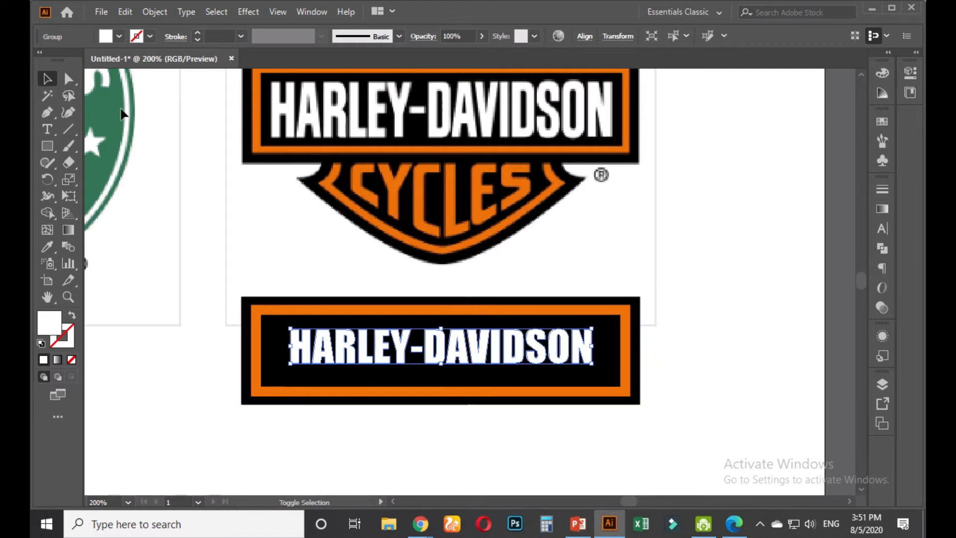
- Center the expanded lettering vertically in the banner and enlarge it from its center to nearly the banner's inner width
click(256, 323)
click(259, 340)
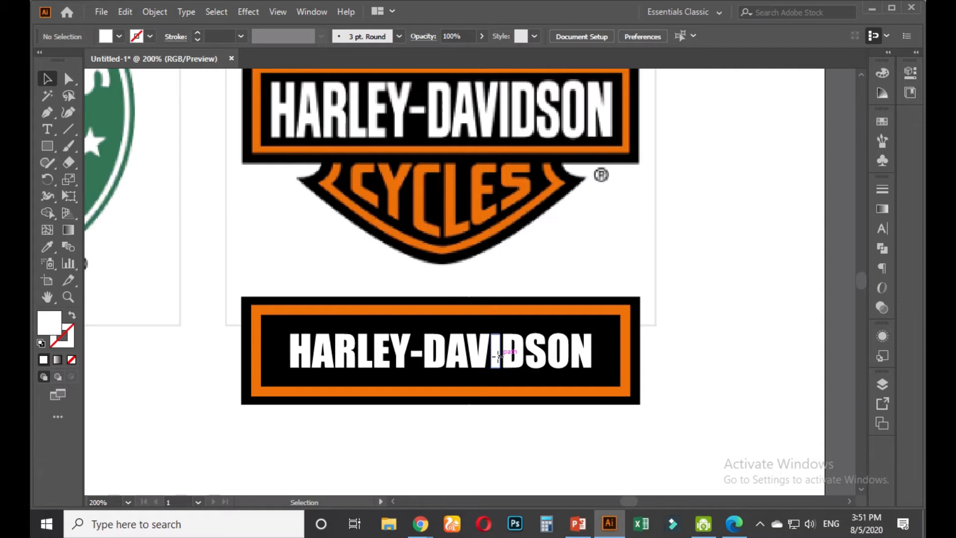
click(501, 353)
drag(594, 340, 612, 327)
click(685, 328)
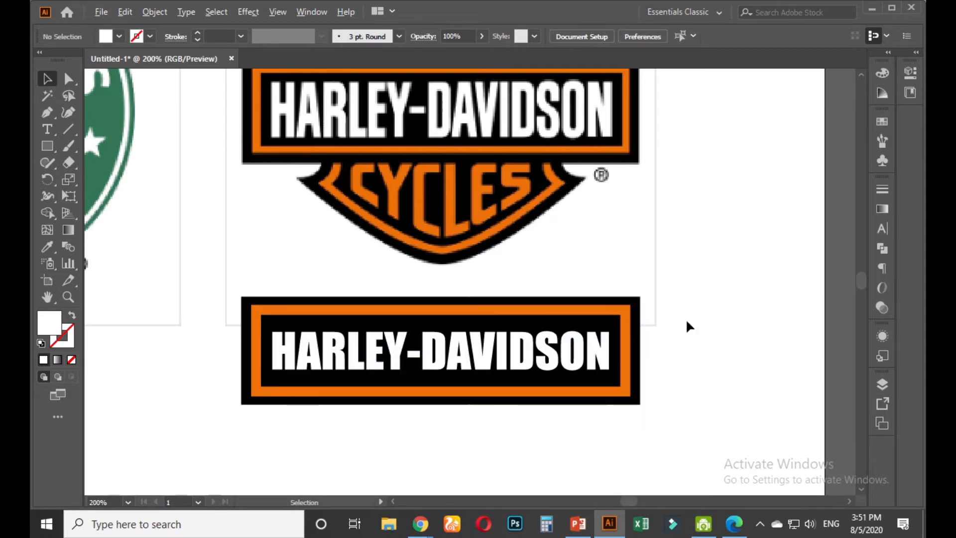
- Stretch the HARLEY-DAVIDSON lettering vertically to match the tall letters of the original emblem
scroll(687, 321, down, 1)
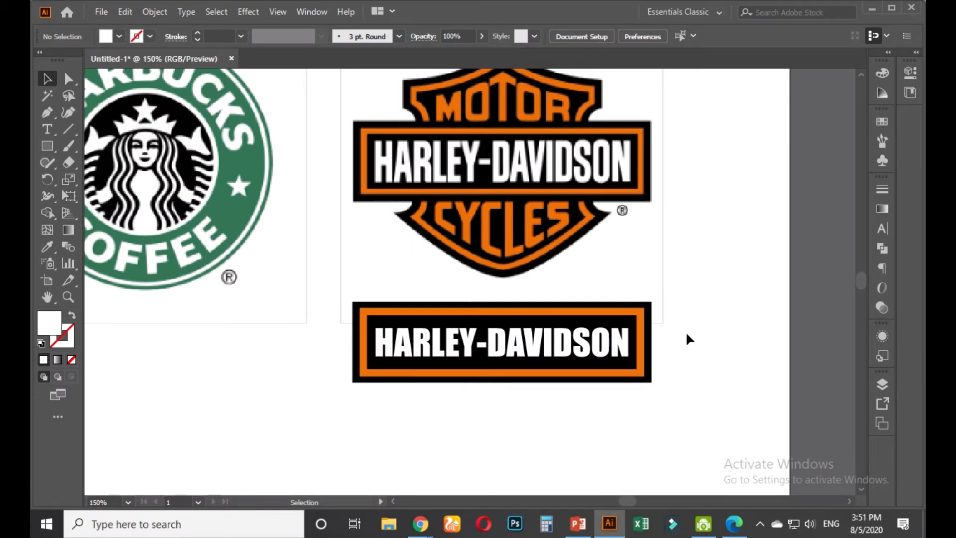
click(624, 342)
click(696, 342)
drag(696, 341, 685, 355)
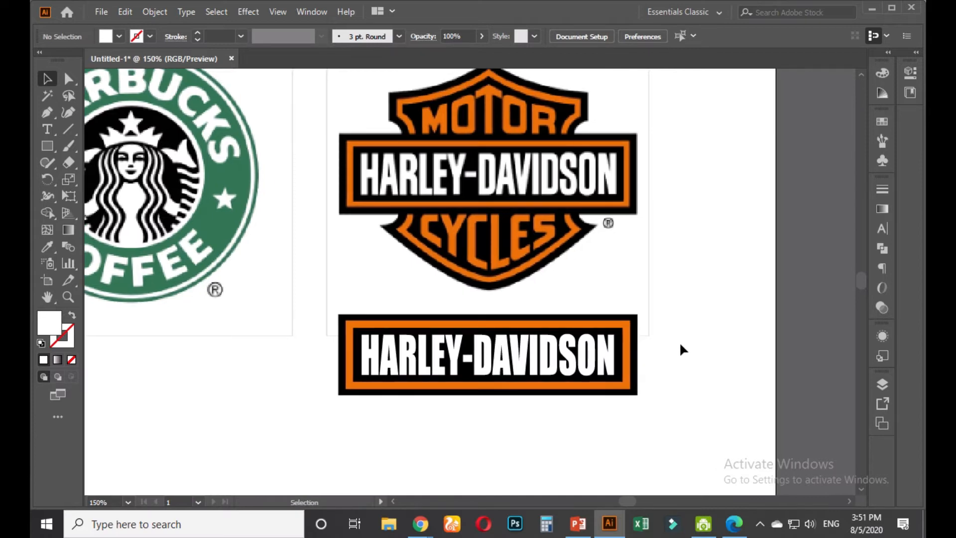
- Group the banner and its HARLEY-DAVIDSON lettering into one object
drag(677, 339, 500, 371)
key(ctrl+g)
right_click(454, 368)
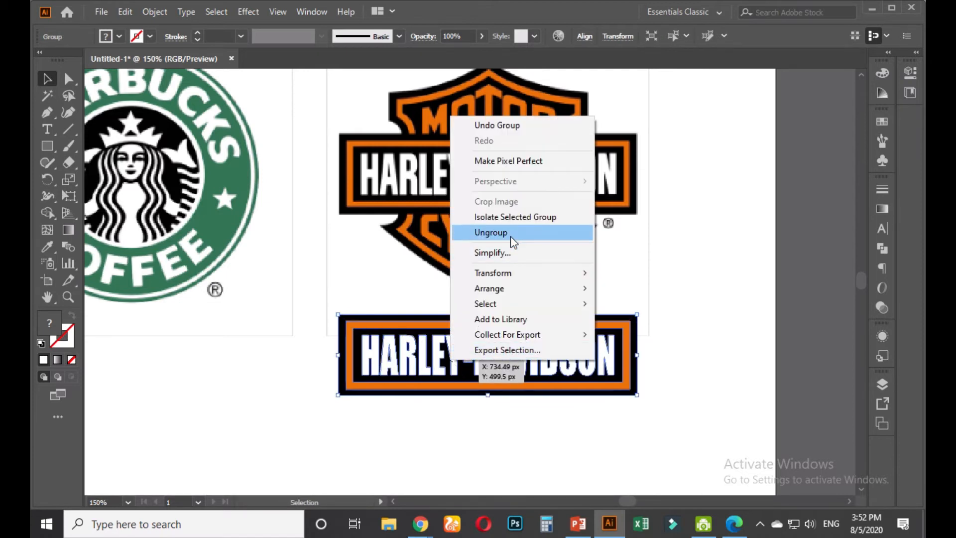
click(702, 313)
click(701, 314)
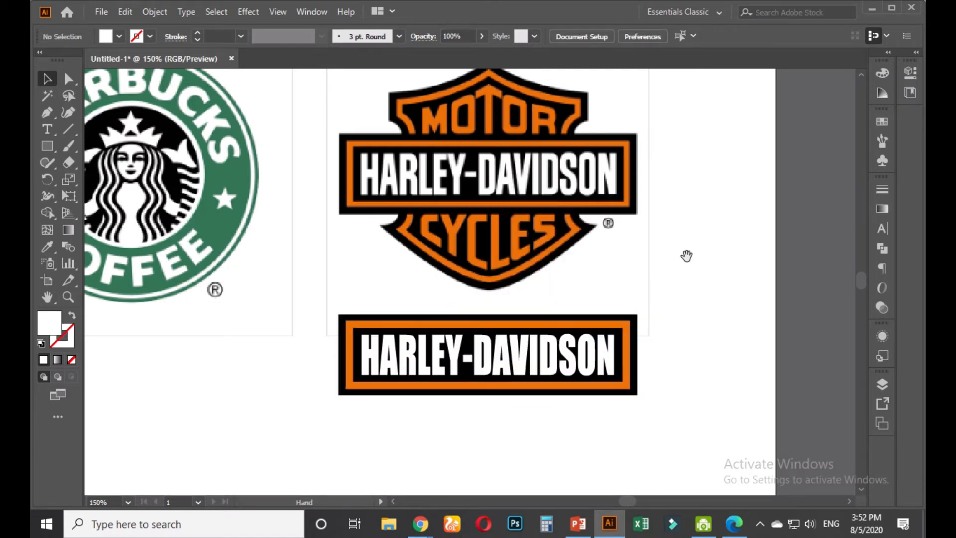
- Move the grouped banner to the right of the Harley-Davidson emblem, past the artboard's edge
drag(685, 254, 665, 314)
drag(408, 413, 823, 364)
click(673, 289)
drag(496, 223, 406, 244)
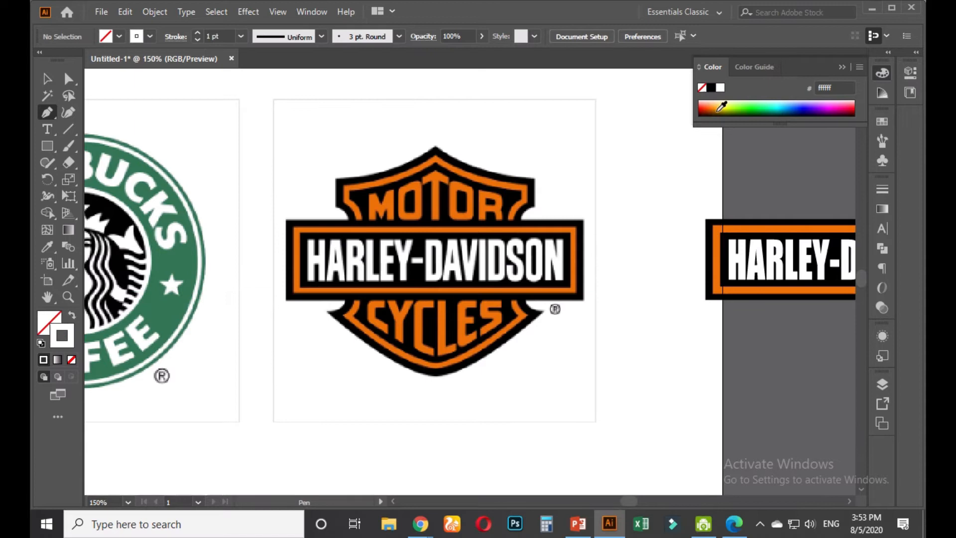
- Trace the left half of the emblem's shield with the Pen tool using a black 1 pt stroke, ending at its lower tip
click(712, 88)
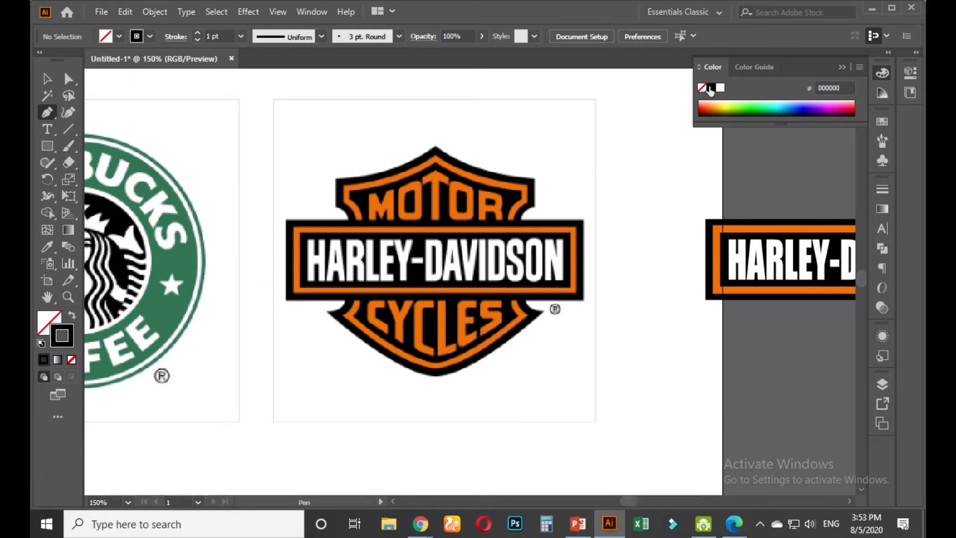
click(436, 148)
drag(338, 181, 284, 178)
click(339, 181)
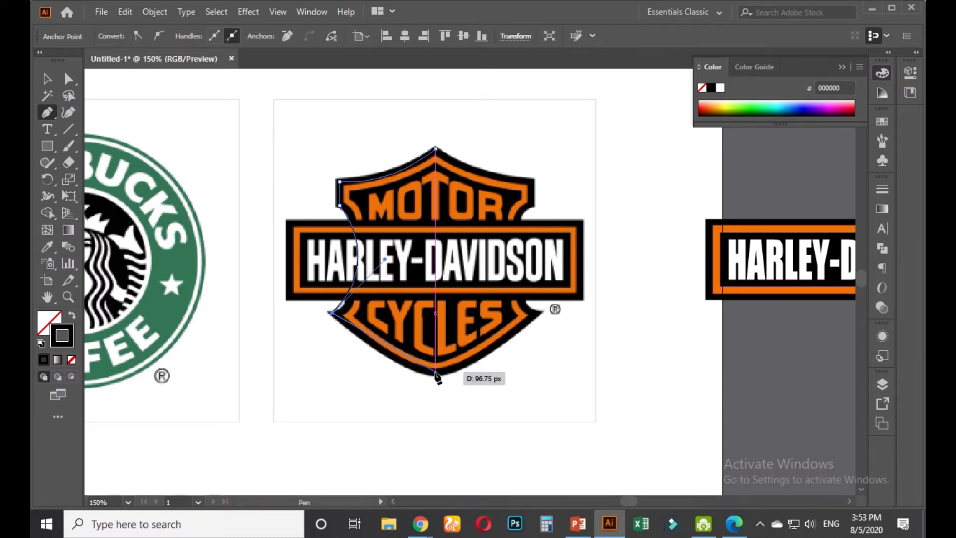
click(437, 373)
- Swap the half shield's stroke and fill to give it a solid black fill, and select the shape
key(shift+x)
key(i)
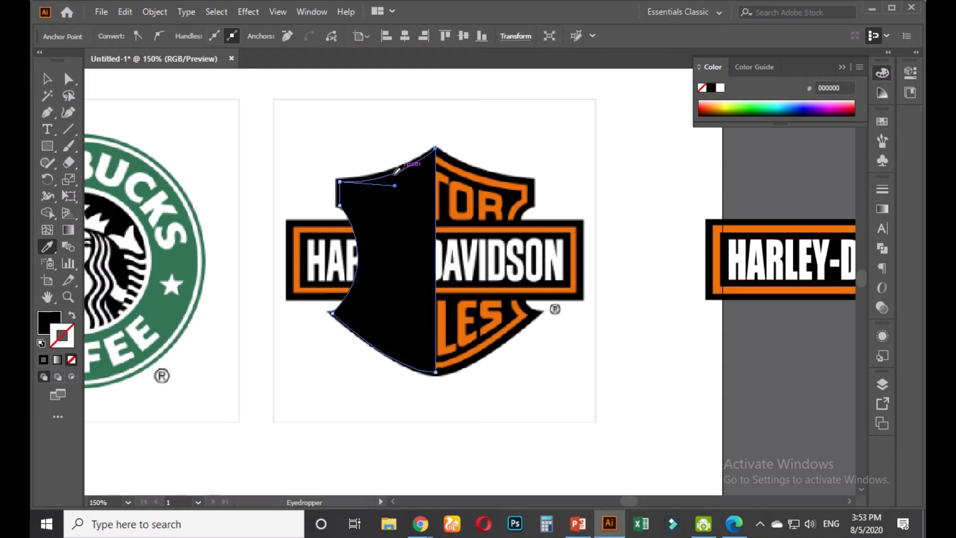
click(47, 79)
click(568, 155)
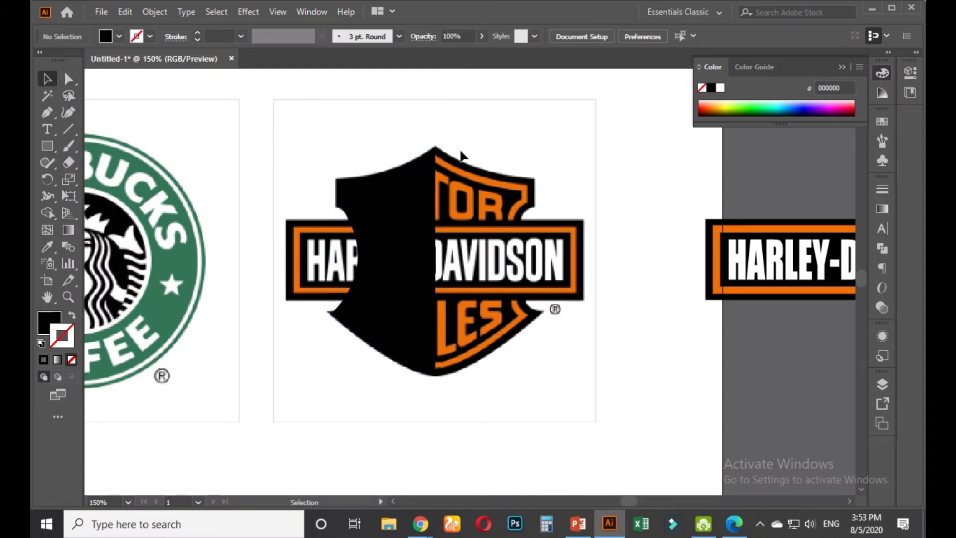
click(406, 218)
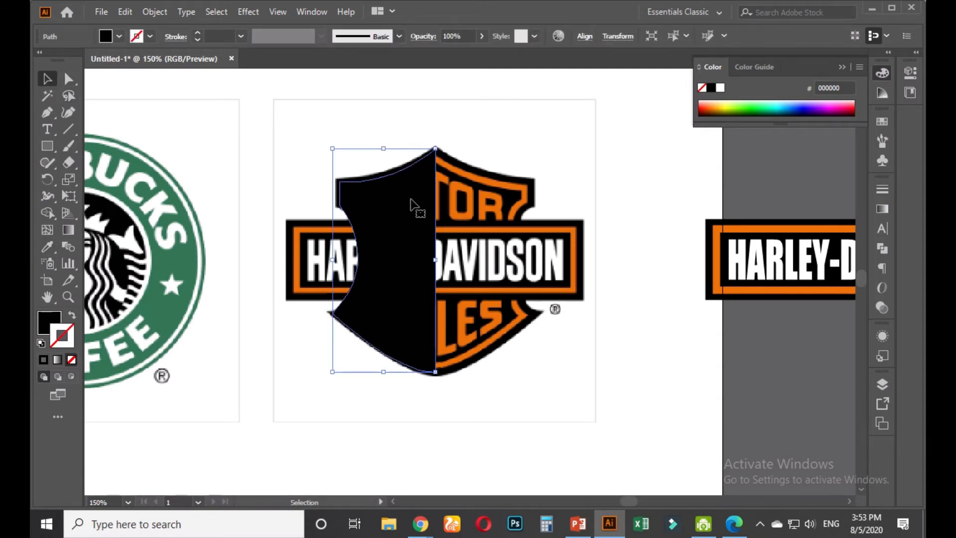
- Mirror a copy of the black half shield across the vertical axis and join it to the original as the right half
key(o)
key(Return)
click(677, 132)
click(677, 152)
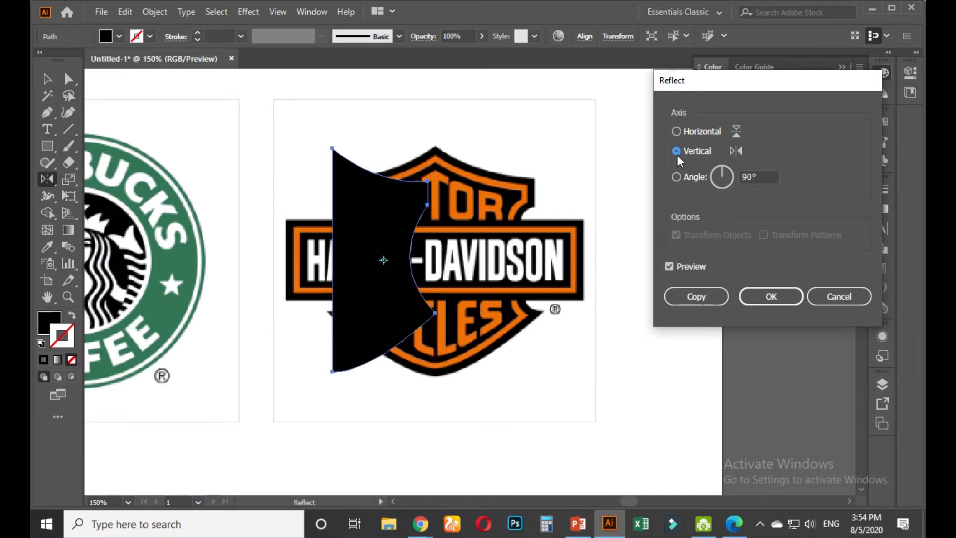
click(697, 297)
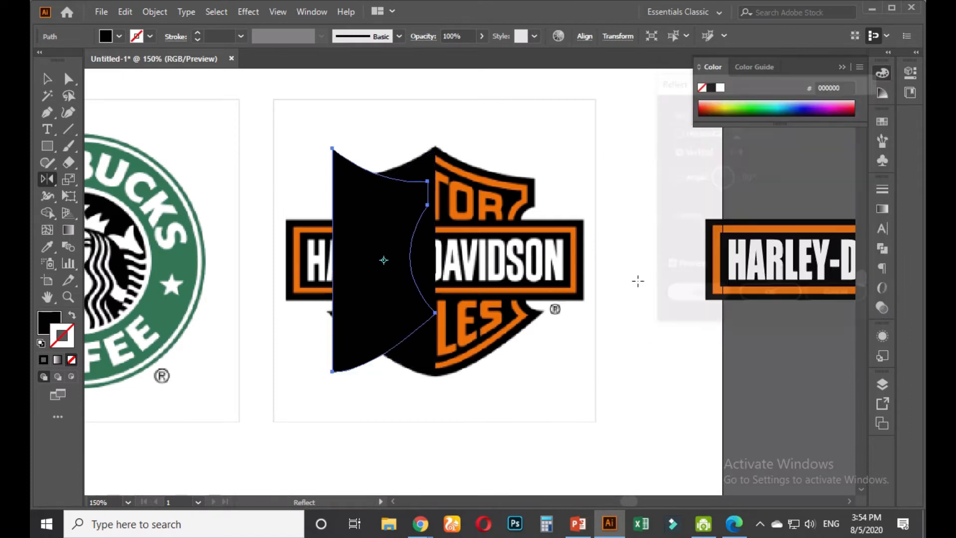
click(54, 81)
drag(383, 259, 486, 259)
- Select both shield halves and move them straight down below the Harley-Davidson artboard
scroll(528, 155, down, 2)
shift+click(474, 244)
drag(474, 244, 474, 374)
click(558, 312)
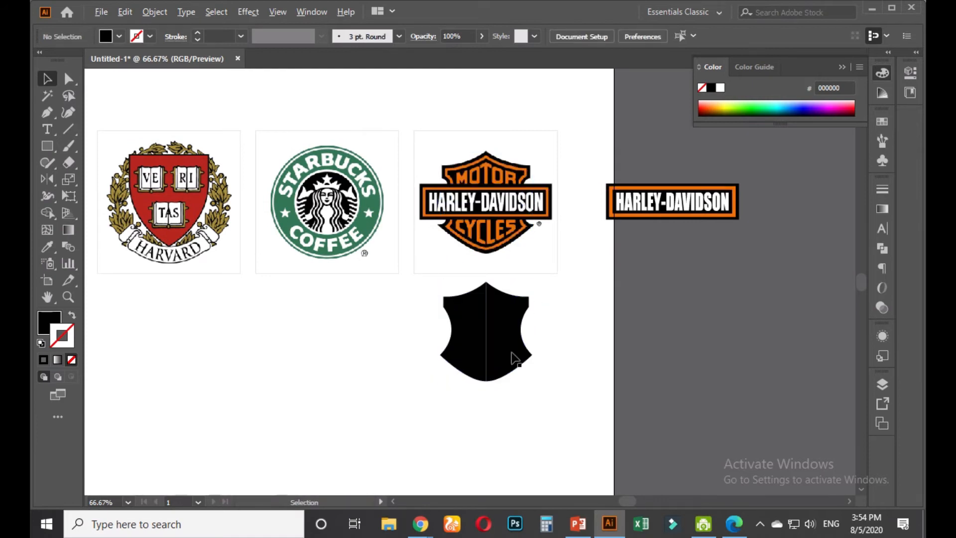
- Try shifting the right shield half slightly outward at the centre seam, and undo the shift
scroll(508, 348, up, 2)
click(495, 269)
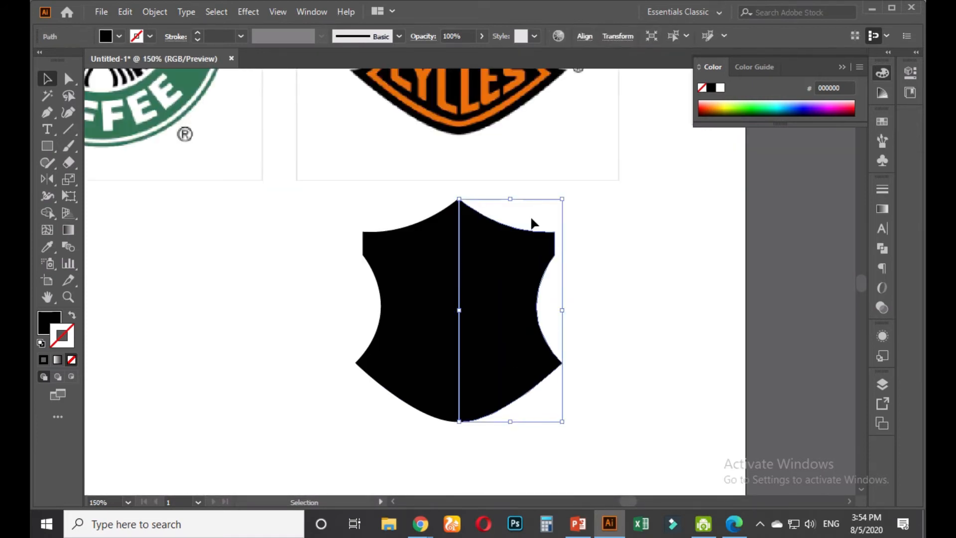
click(593, 224)
scroll(481, 195, up, 2)
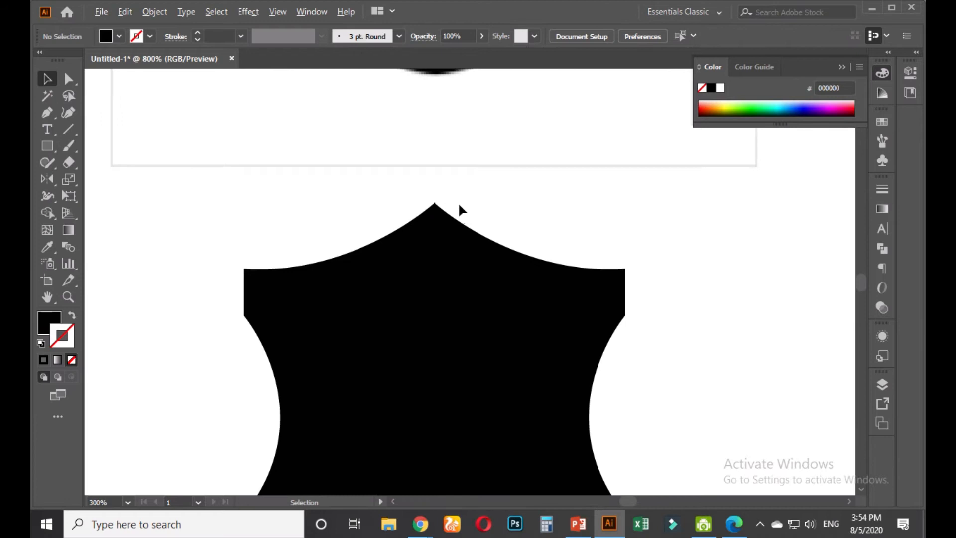
scroll(459, 206, up, 3)
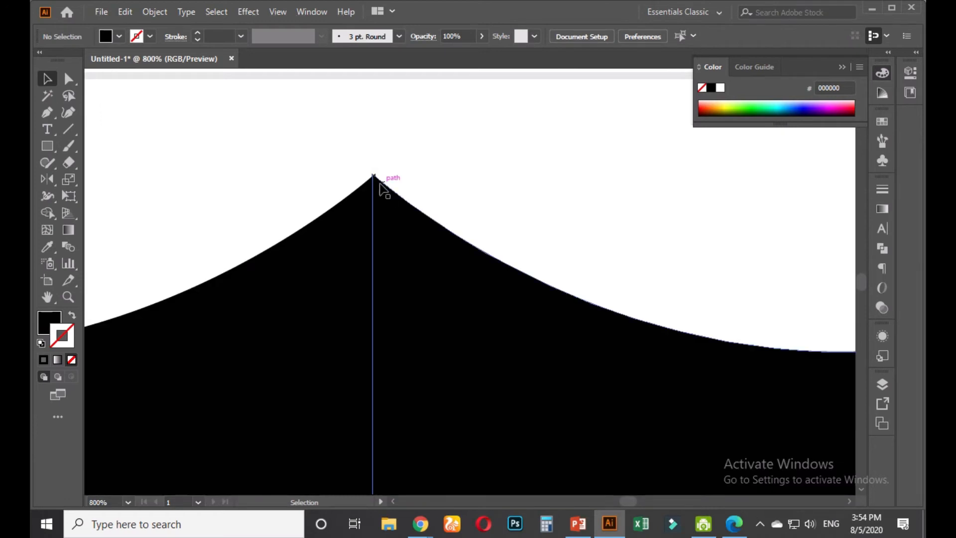
drag(398, 200, 405, 199)
click(420, 146)
click(406, 216)
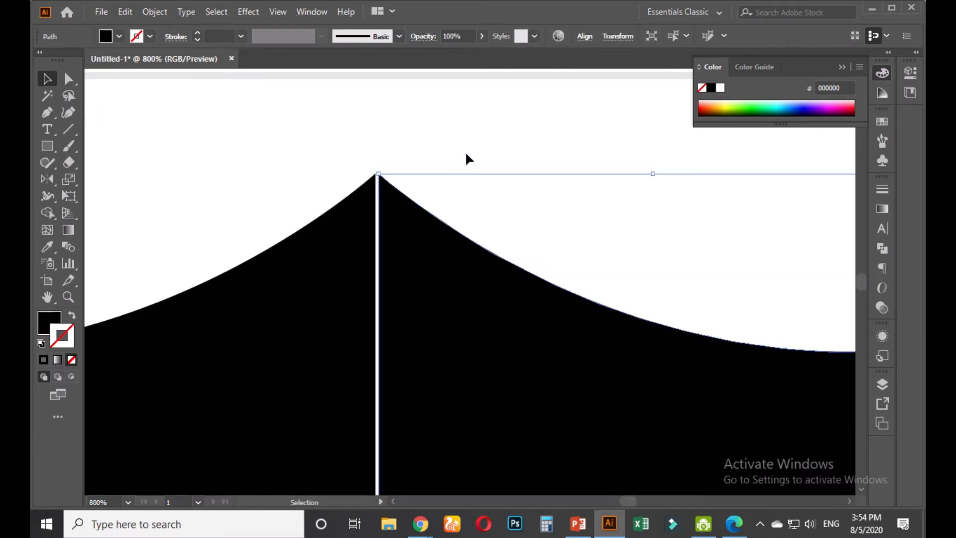
key(ctrl+z)
click(450, 144)
scroll(448, 140, down, 2)
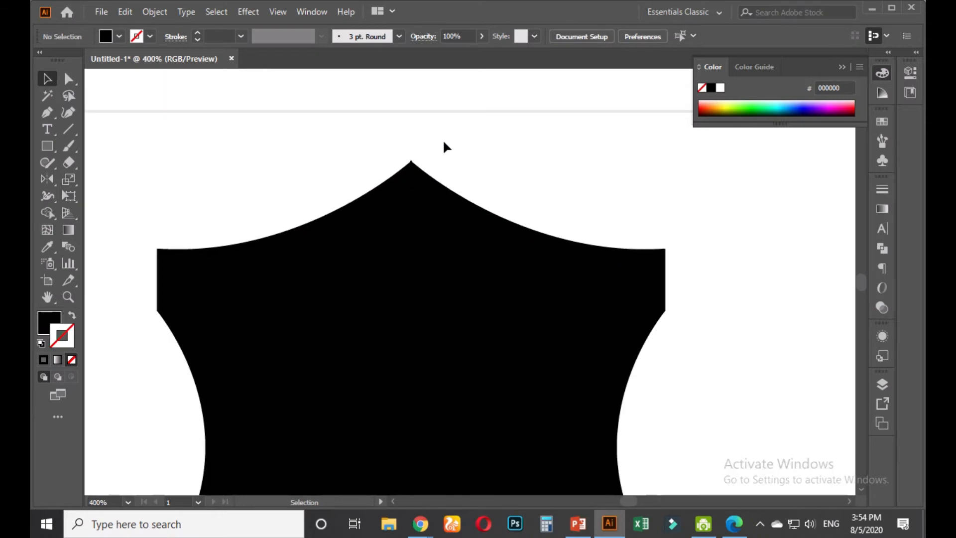
- Unite the two shield halves into a single black shape with Pathfinder
scroll(441, 142, down, 2)
drag(394, 150, 472, 239)
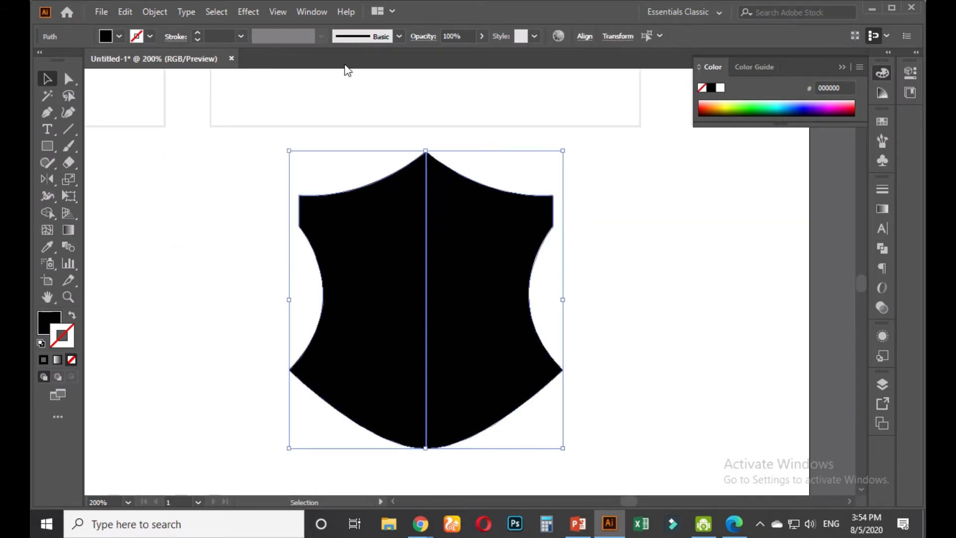
click(882, 248)
click(719, 220)
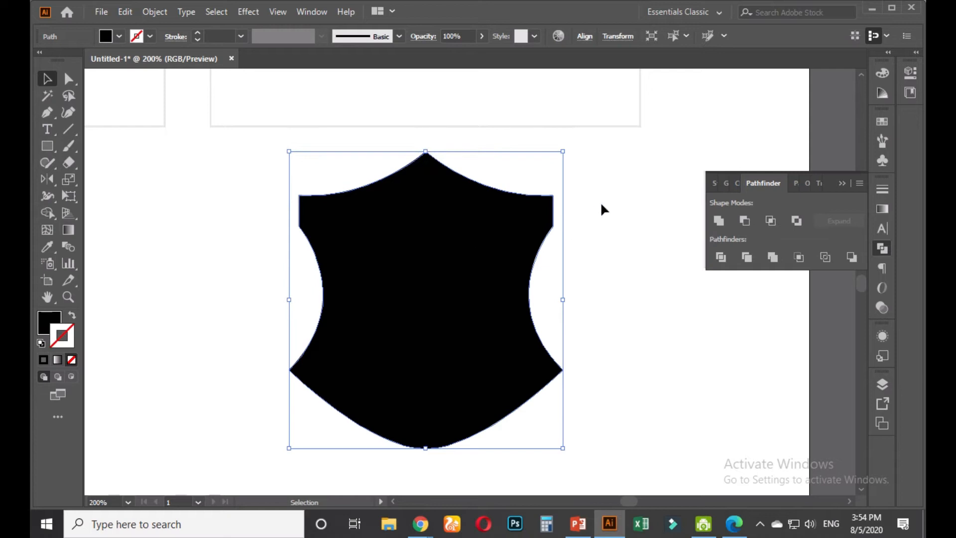
click(601, 205)
- Try to erase the small notch at the shield's top tip with the Eraser tool, and undo the strokes
drag(512, 233, 359, 229)
drag(256, 240, 366, 245)
mouse_move(433, 269)
mouse_down()
mouse_move(259, 255)
mouse_move(502, 271)
mouse_up()
key(ctrl+z)
key(ctrl+shift+z)
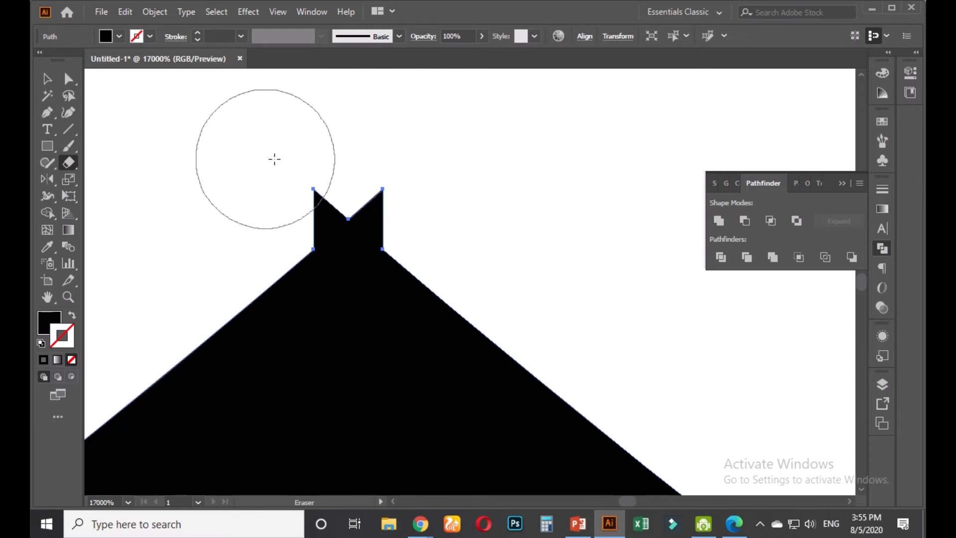
mouse_move(274, 158)
mouse_down()
mouse_move(374, 180)
mouse_move(453, 173)
mouse_up()
key(ctrl+z)
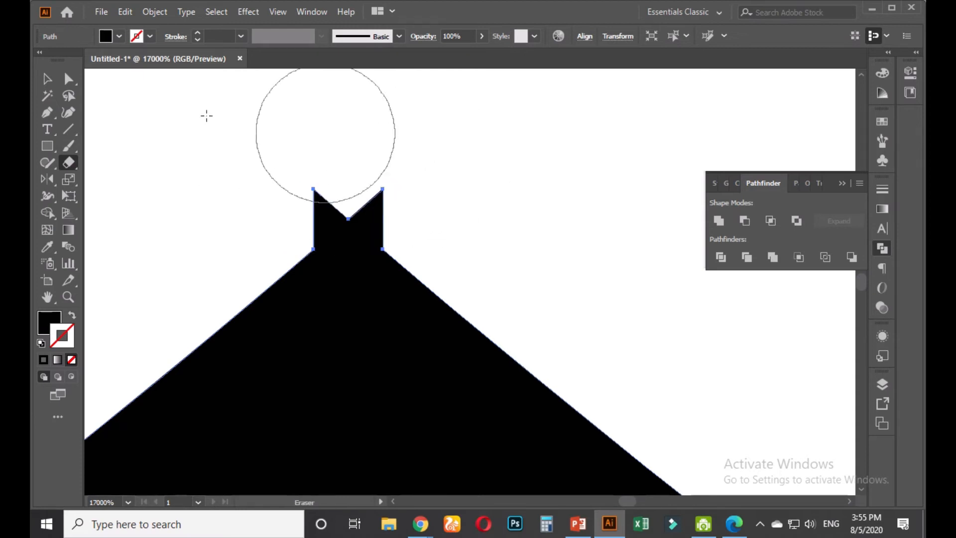
click(52, 113)
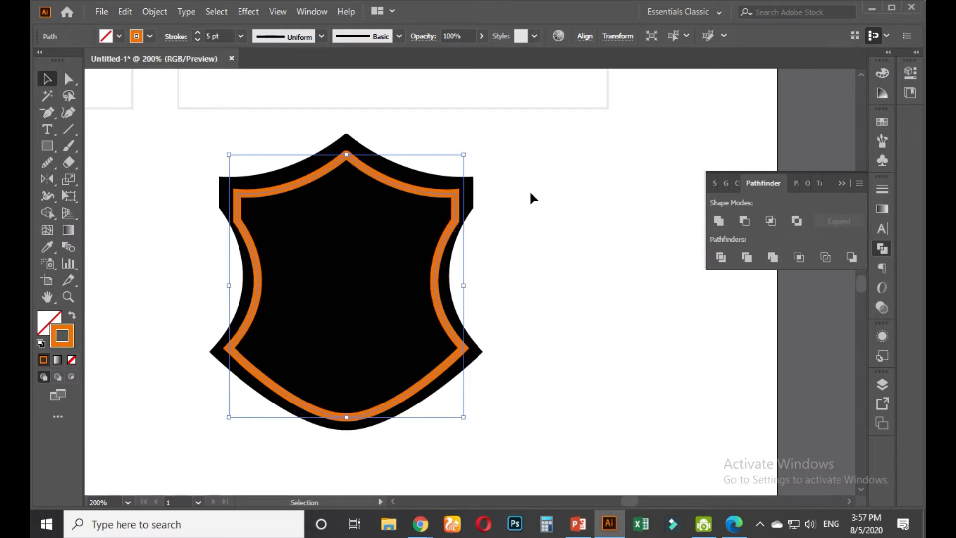
- Stretch the orange 5 pt inner outline slightly upward, keeping its lower tip in place
click(500, 156)
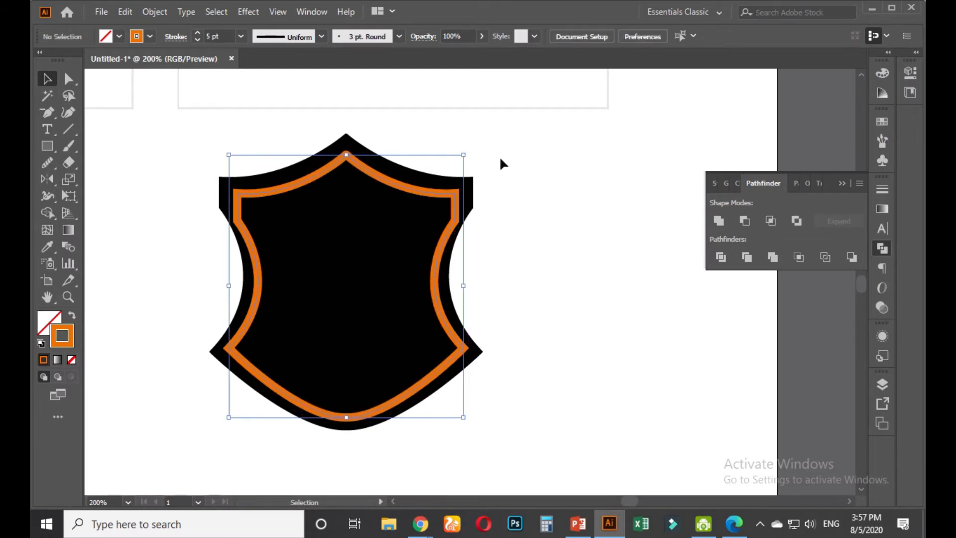
click(335, 162)
drag(334, 161, 350, 154)
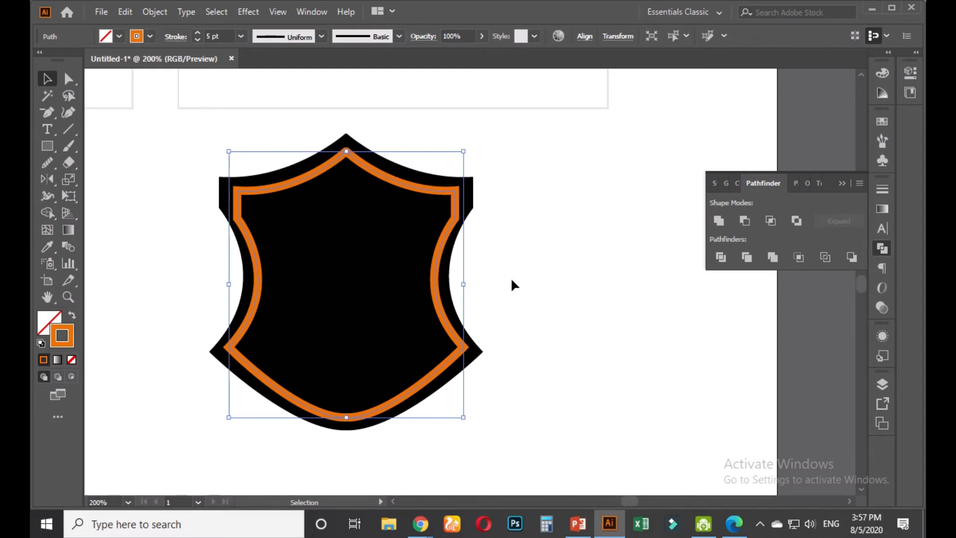
click(512, 281)
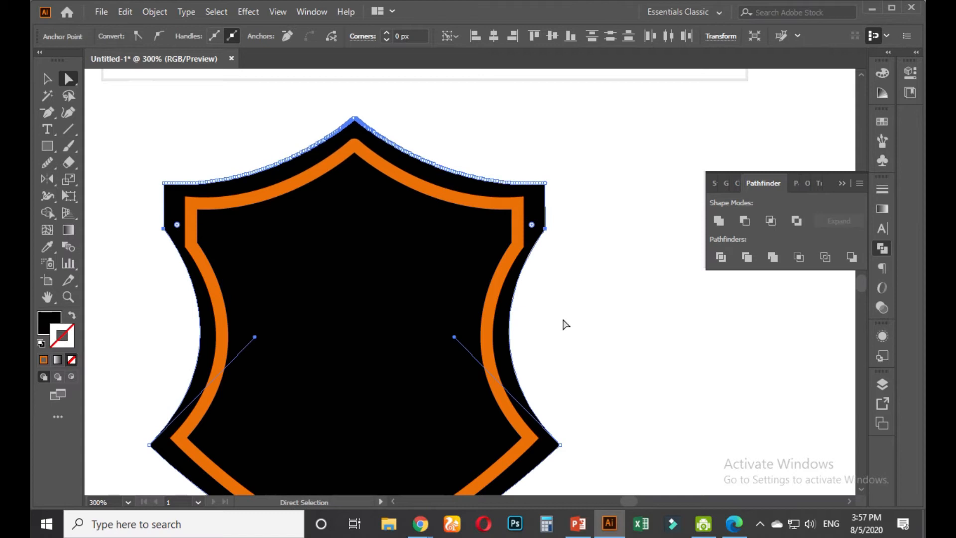
- Nudge the two anchor points at the lower ends of the black shield's shoulders downward, level with the orange outline's corners
key(Down)
key(Down)
key(Down)
key(Down)
key(Down)
key(Down)
key(Down)
key(Down)
key(Down)
key(Down)
key(Down)
key(Down)
key(Down)
key(Down)
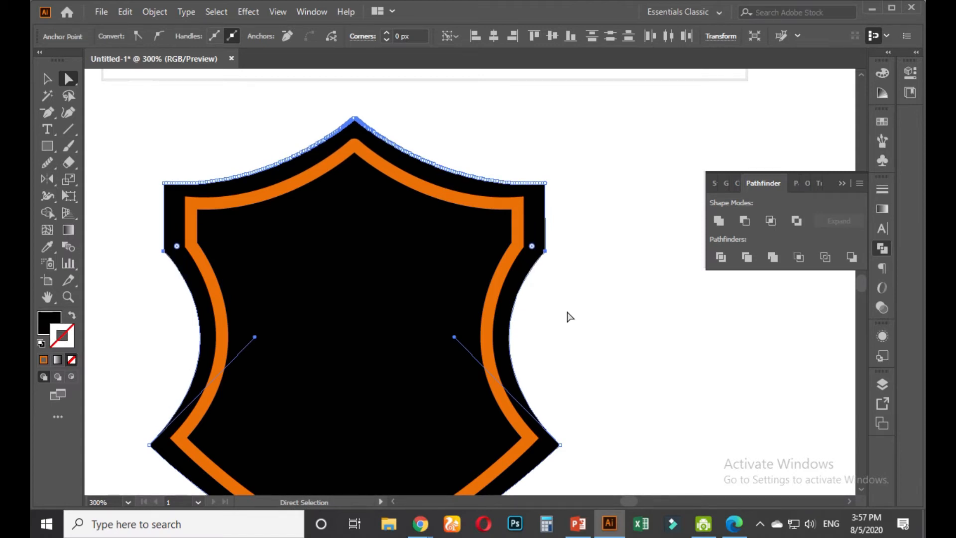
click(570, 317)
- Widen the orange inner outline slightly and evenly about its centre
click(47, 80)
click(243, 200)
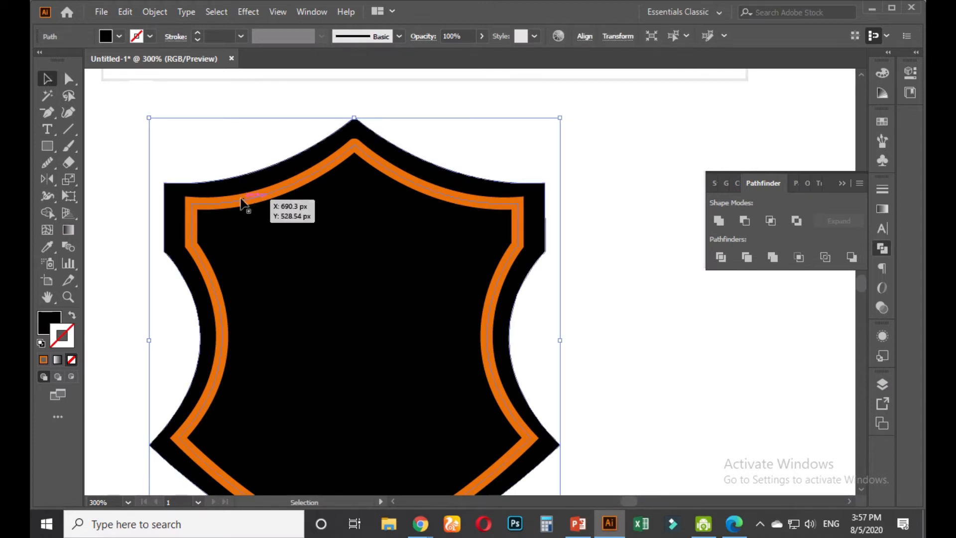
drag(530, 344, 533, 344)
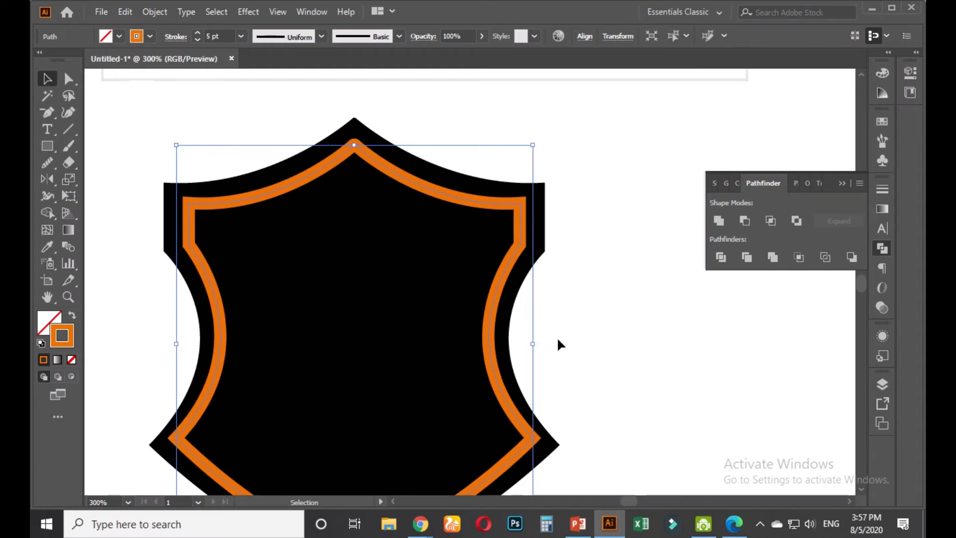
key(ctrl+z)
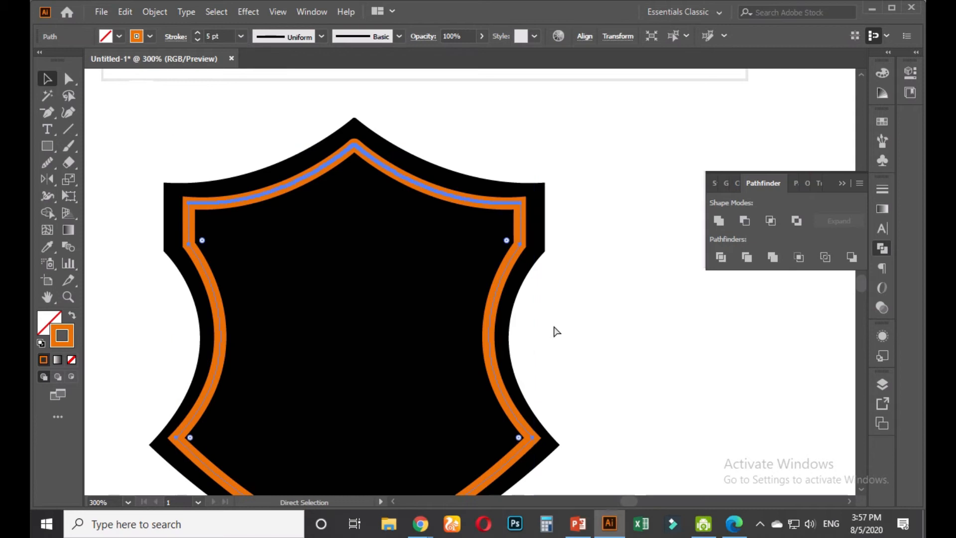
- Narrow the black shield's upper part by nudging the anchor points of its two shoulders inward, towards the orange outline
click(573, 317)
click(69, 80)
drag(560, 164, 542, 273)
key(Left)
key(Left)
key(Left)
key(Left)
key(Left)
key(Left)
key(Right)
key(Right)
key(Right)
key(Right)
key(Right)
key(Right)
drag(141, 162, 192, 161)
click(155, 284)
- Trim off the thin stray spike that projects outward past the black shield's upper-right corner
scroll(156, 277, down, 1)
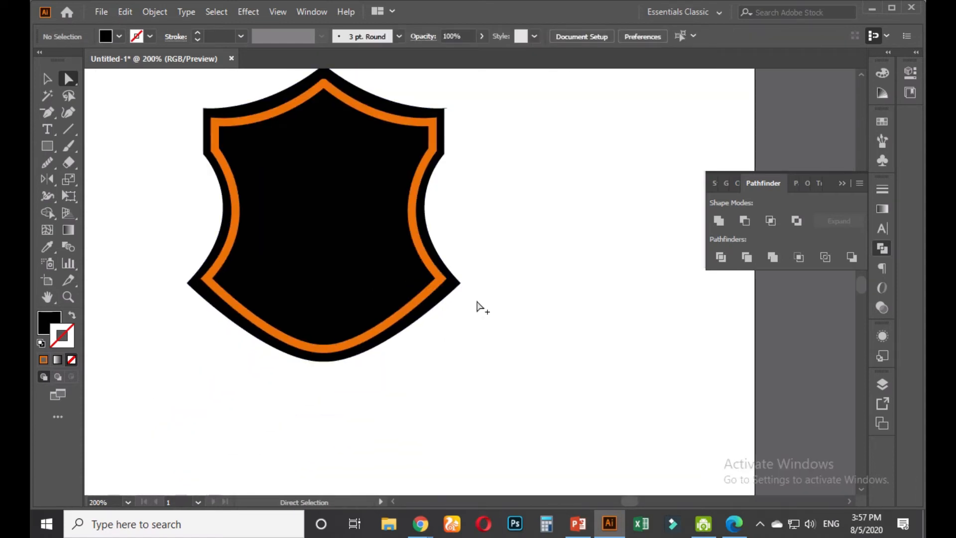
scroll(477, 305, up, 10)
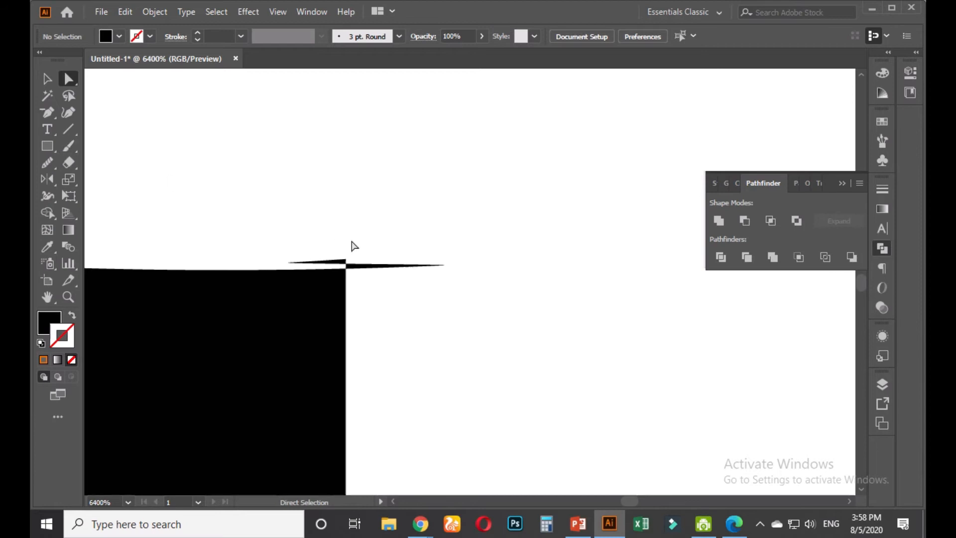
click(333, 273)
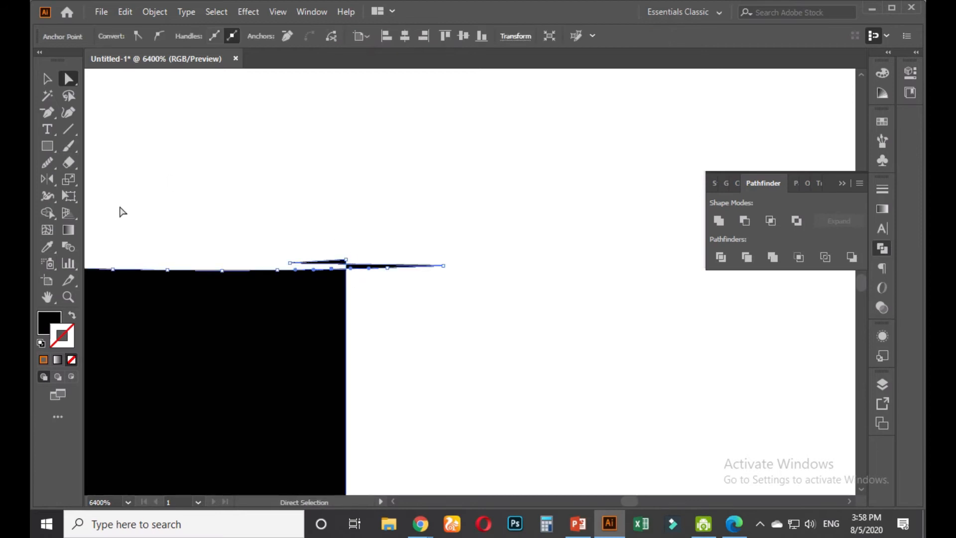
key(alt)
scroll(334, 264, up, 1)
key(shift+e)
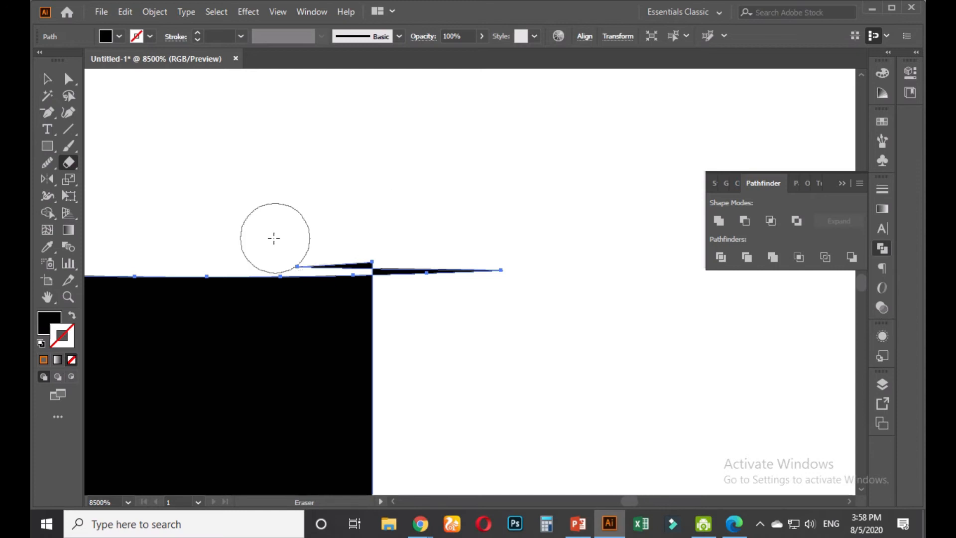
click(52, 108)
scroll(324, 288, up, 2)
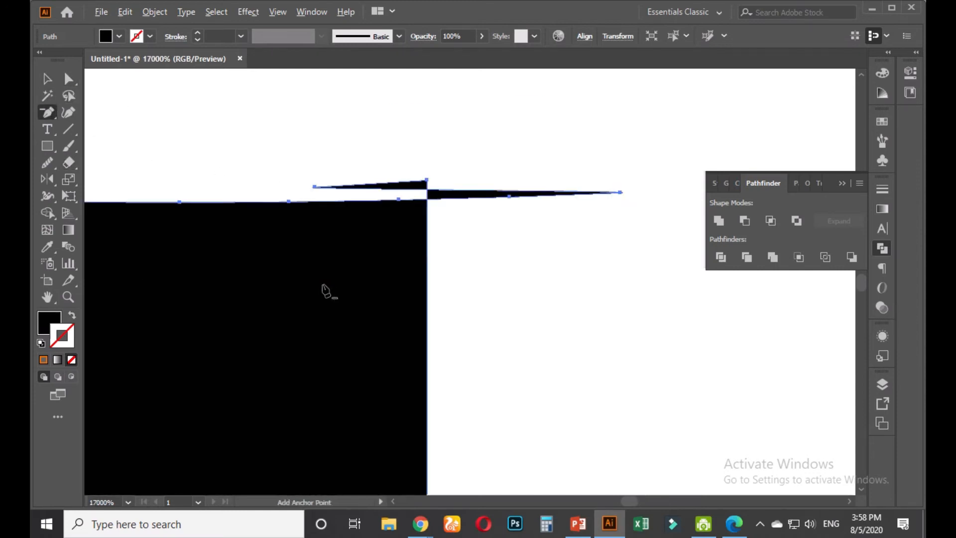
click(389, 107)
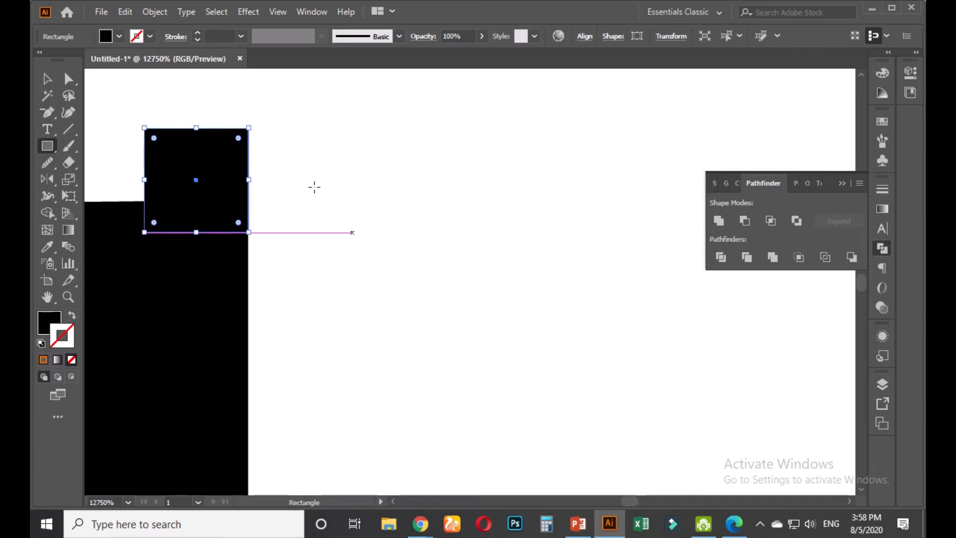
- Move the small black rectangle off the shield's upper-right corner and delete it
click(48, 79)
click(197, 148)
drag(208, 196, 312, 177)
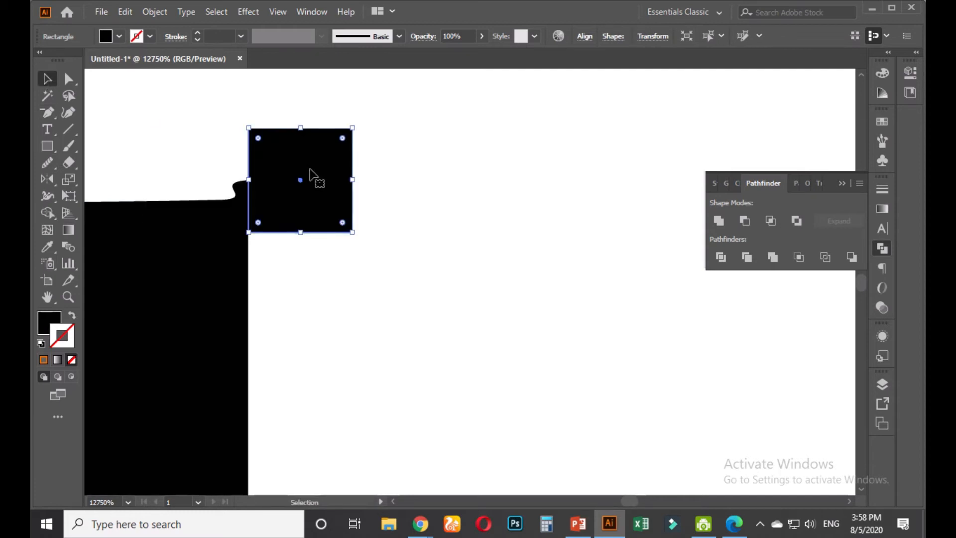
click(405, 193)
click(303, 180)
key(Delete)
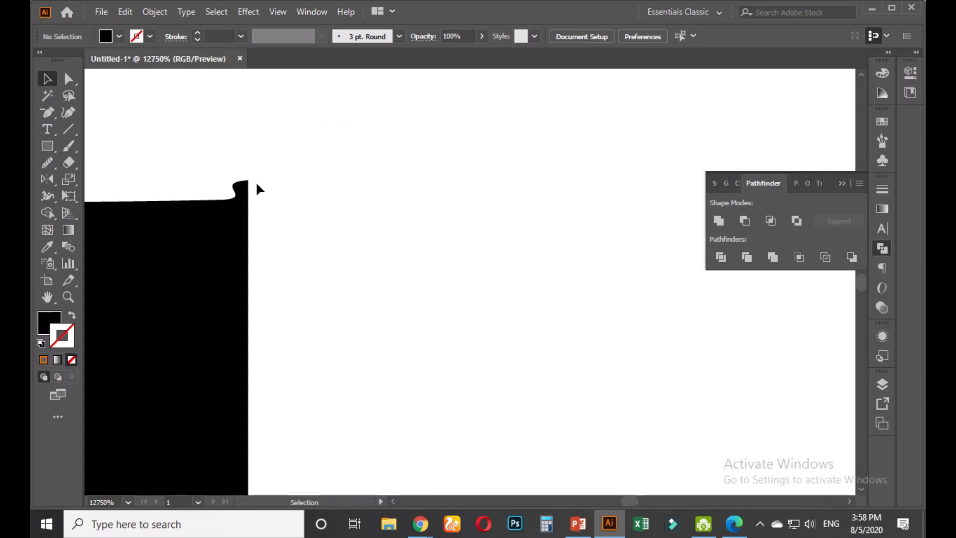
- Erase the remaining bump on top of the shield's upper-right corner with the Eraser tool
scroll(265, 191, up, 1)
drag(201, 160, 276, 282)
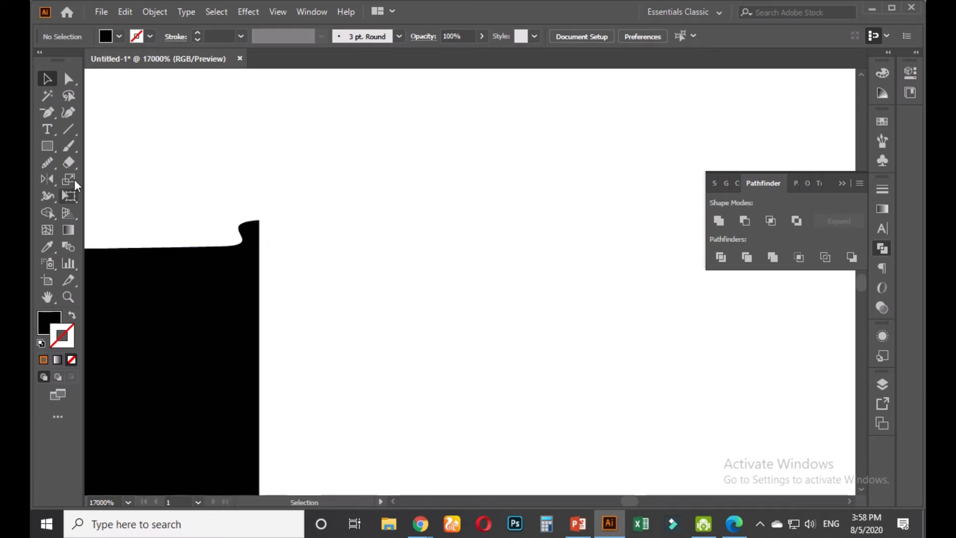
click(70, 165)
drag(252, 177, 250, 175)
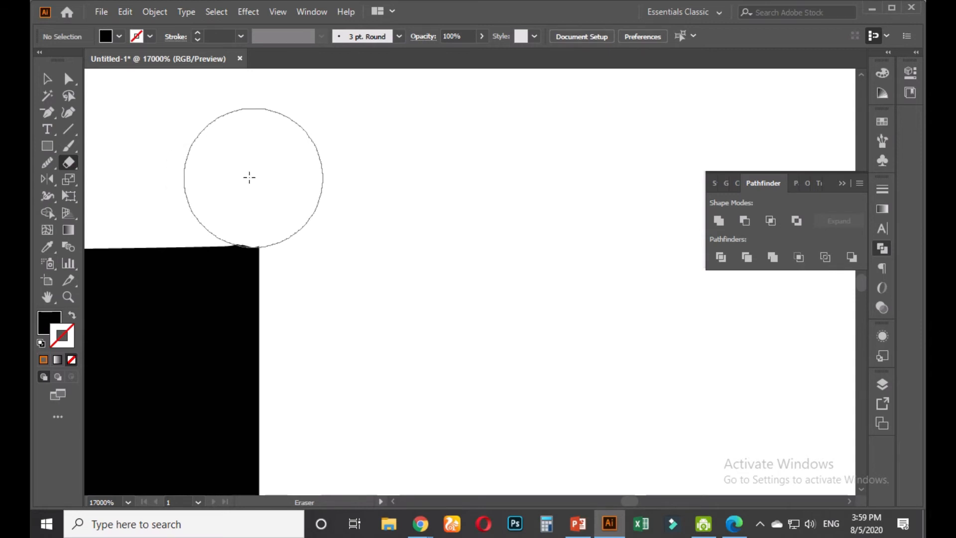
- Smooth the top edge of the shield's upper-right corner with the Smooth tool
click(69, 78)
scroll(239, 258, up, 4)
click(323, 254)
click(48, 162)
drag(269, 237, 408, 229)
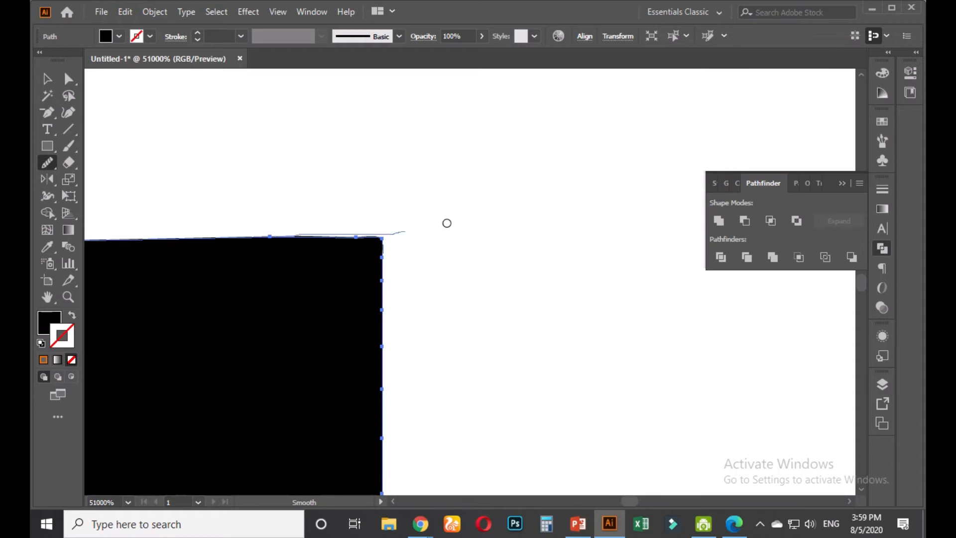
click(47, 79)
click(444, 298)
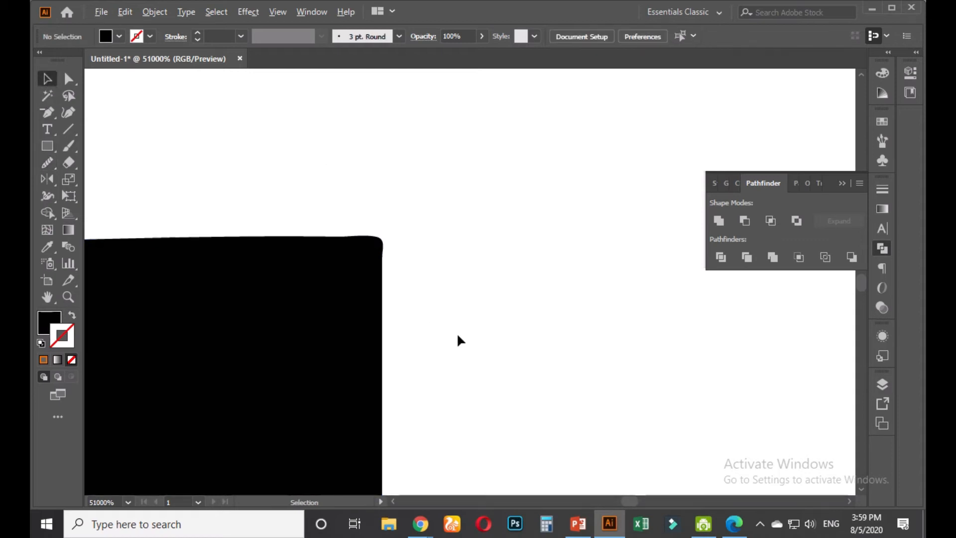
- Group the black shield and its orange inner outline into one object
scroll(456, 333, down, 5)
scroll(456, 342, down, 11)
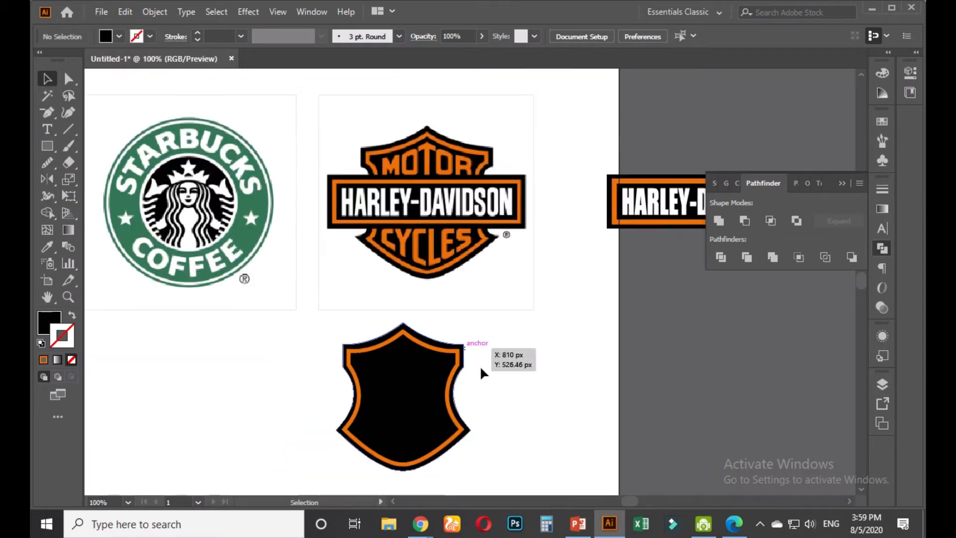
drag(502, 383, 451, 315)
drag(260, 259, 476, 372)
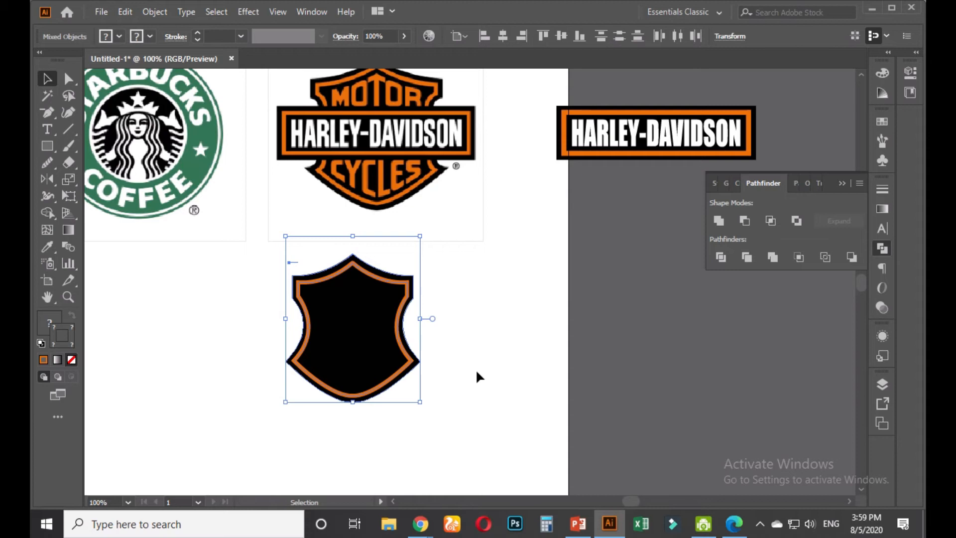
key(ctrl+g)
click(461, 304)
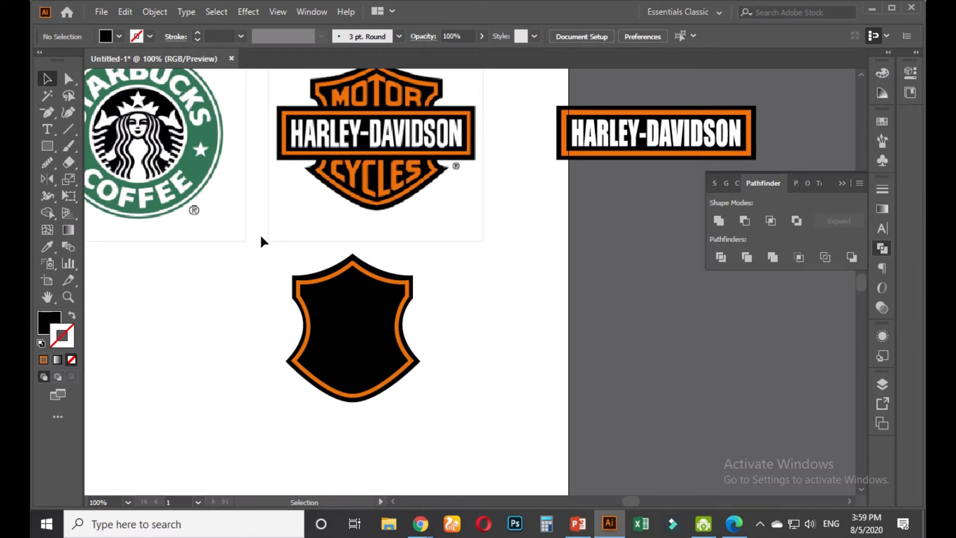
- Move the grouped shield onto the Harley-Davidson banner so it sits centred behind the lettering
scroll(279, 359, down, 1)
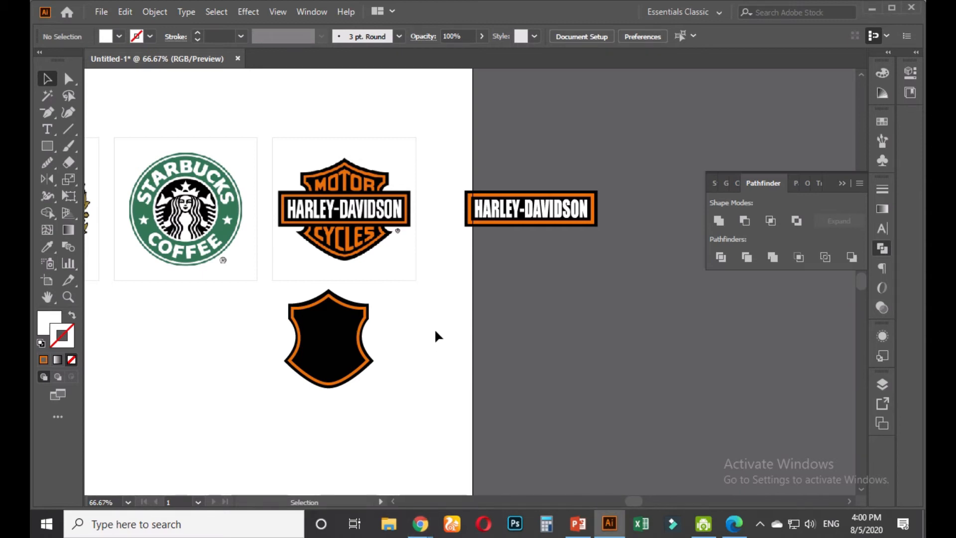
scroll(379, 340, up, 1)
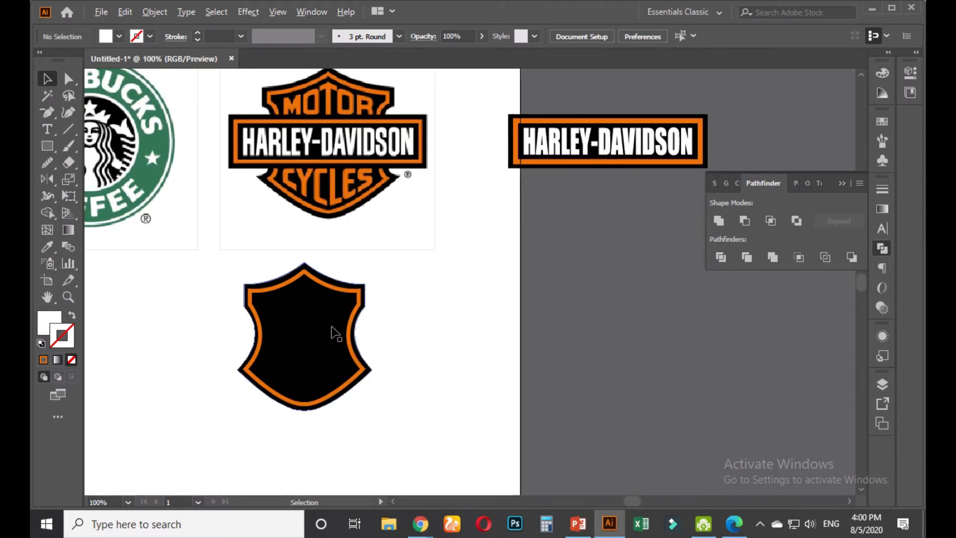
scroll(334, 332, up, 1)
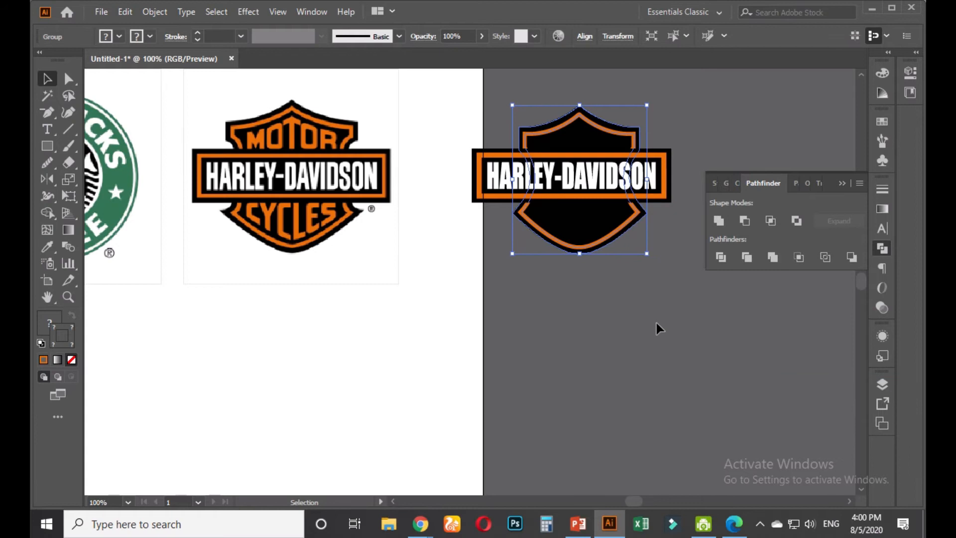
click(623, 293)
drag(624, 293, 523, 363)
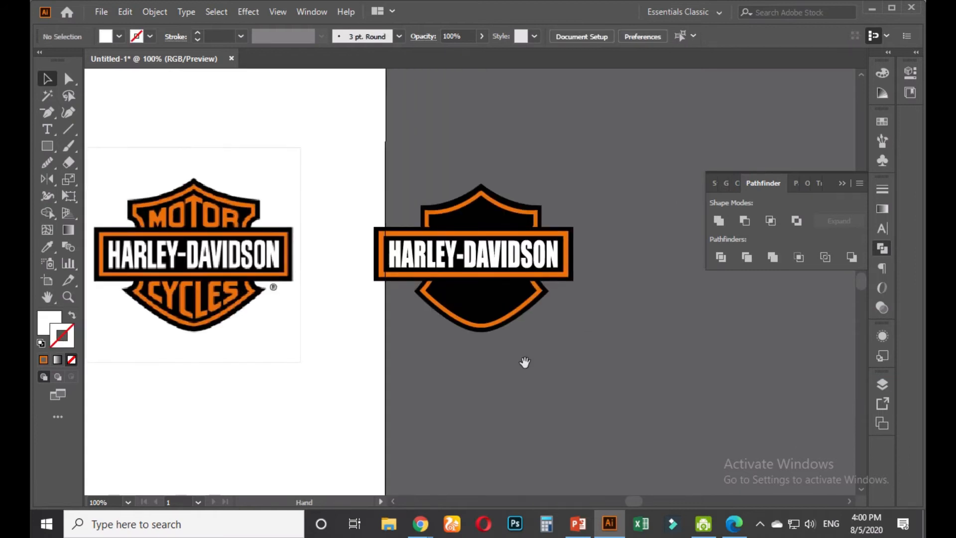
- Add the text MOTOR in Impact above the redrawn shield
scroll(518, 359, up, 1)
drag(487, 321, 280, 254)
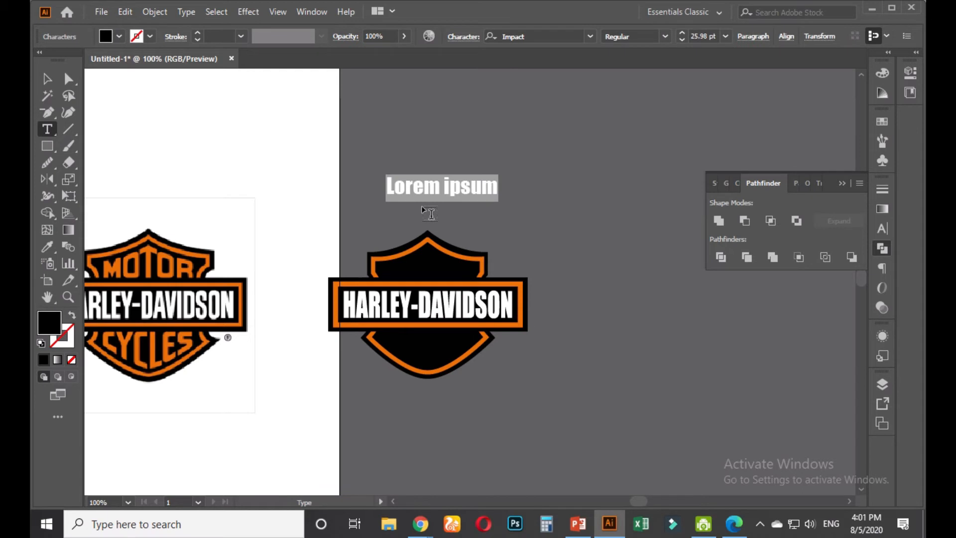
text(MOTOR)
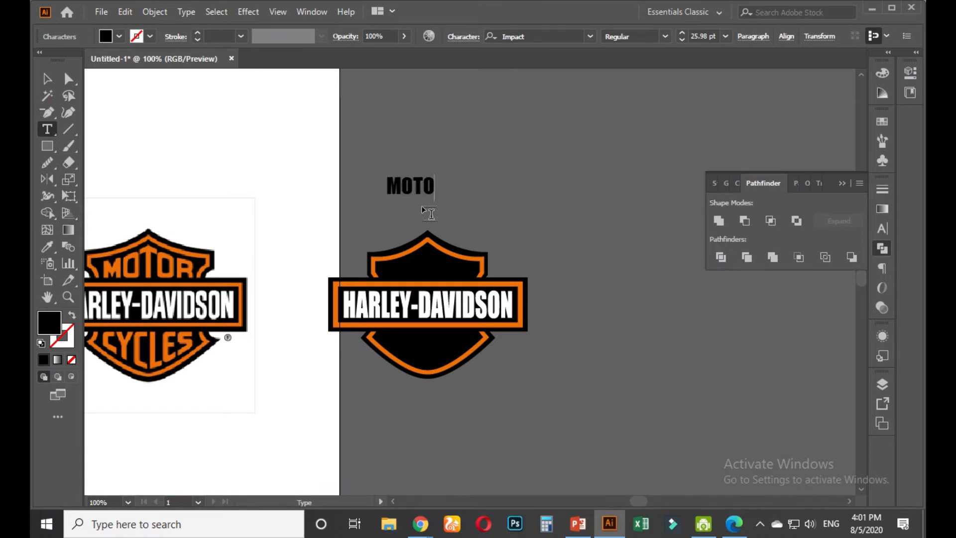
click(47, 79)
click(236, 248)
- Examine the MOTOR lettering in the reference logo and compare it with the redrawn emblem
key(ctrl+plus)
key(ctrl+plus)
key(ctrl+plus)
scroll(258, 248, left, 10)
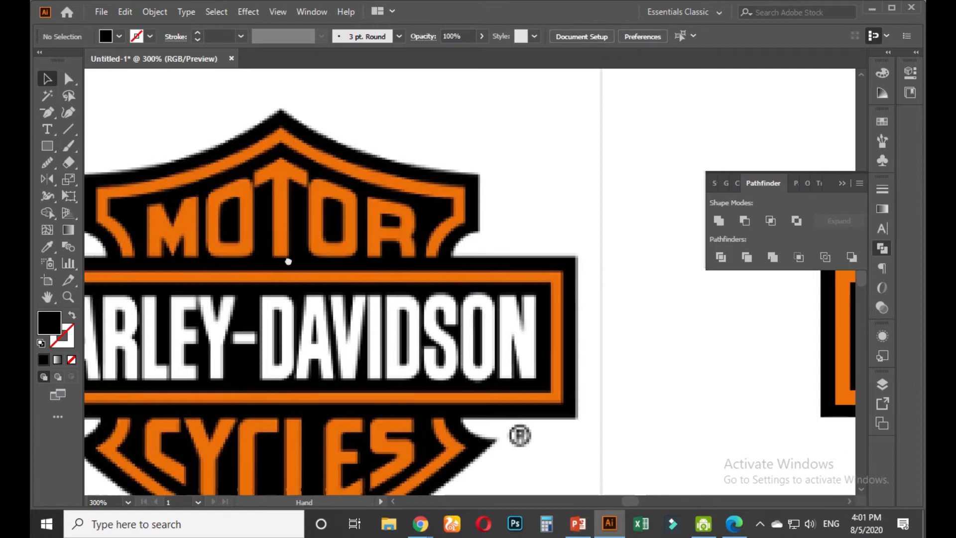
scroll(289, 256, left, 5)
scroll(322, 256, down, 1)
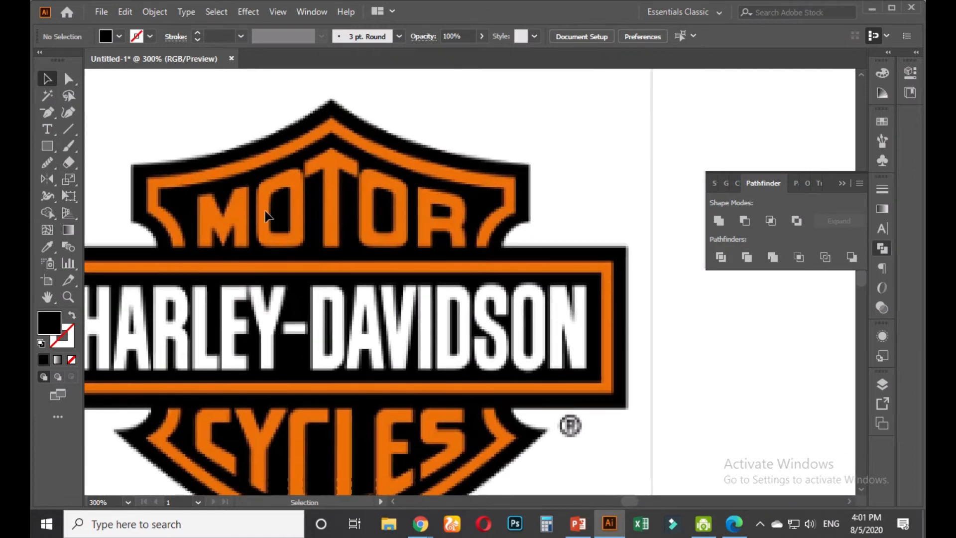
scroll(393, 269, down, 3)
scroll(369, 319, right, 10)
scroll(353, 356, up, 1)
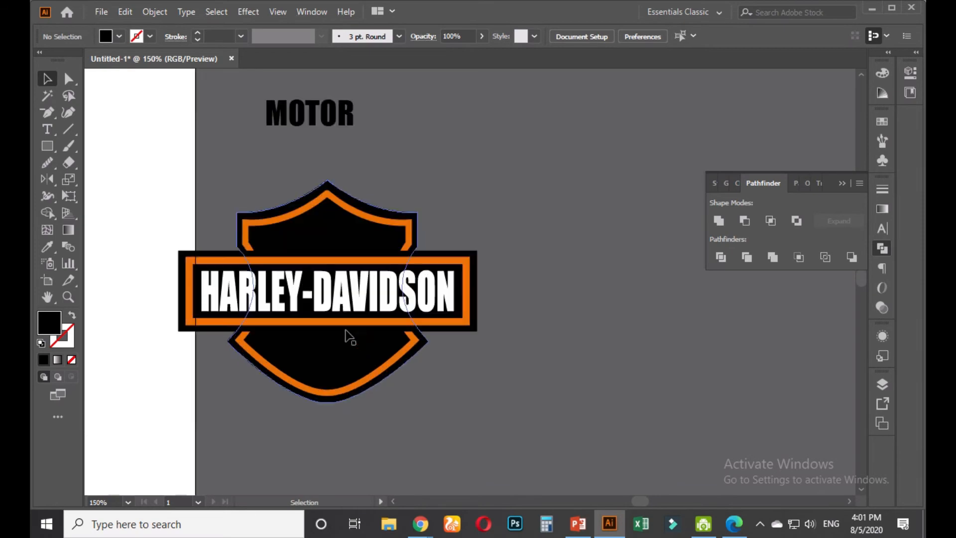
scroll(331, 252, up, 1)
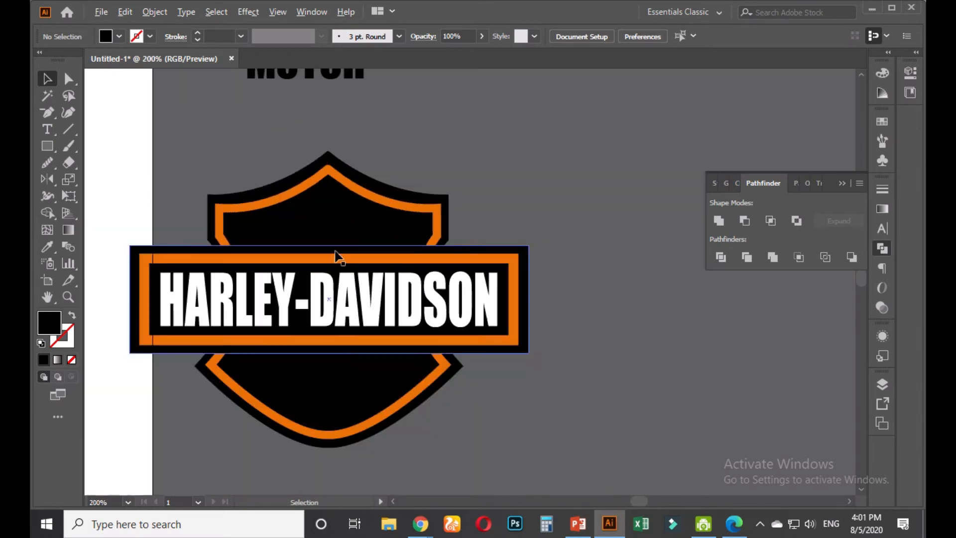
- Change the font of the MOTOR text above the shield to Roboto Regular
drag(331, 138, 334, 200)
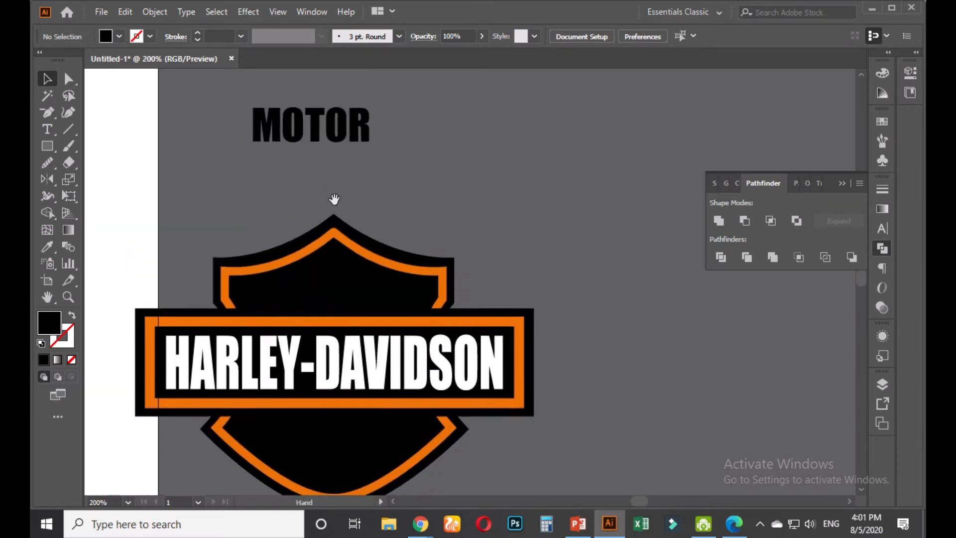
click(331, 130)
click(882, 228)
click(770, 203)
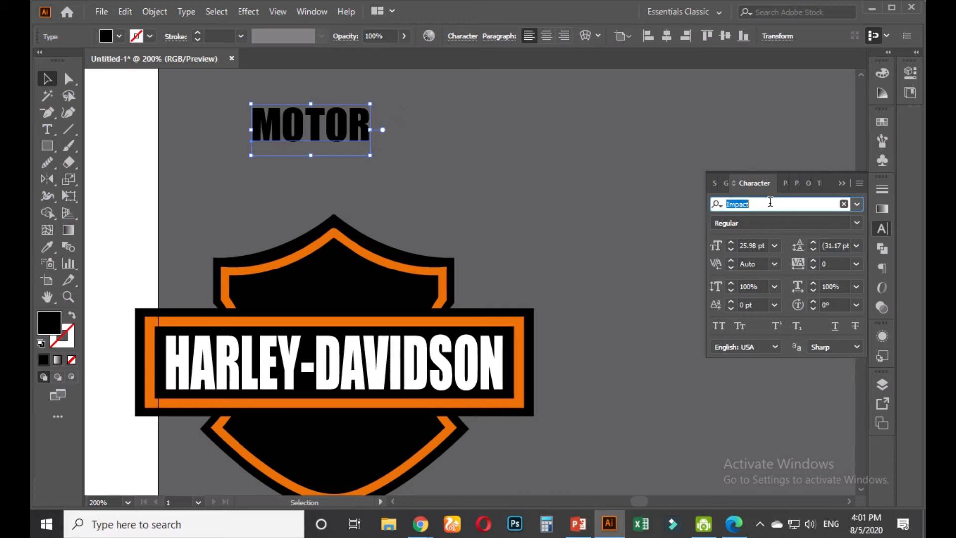
text(BE)
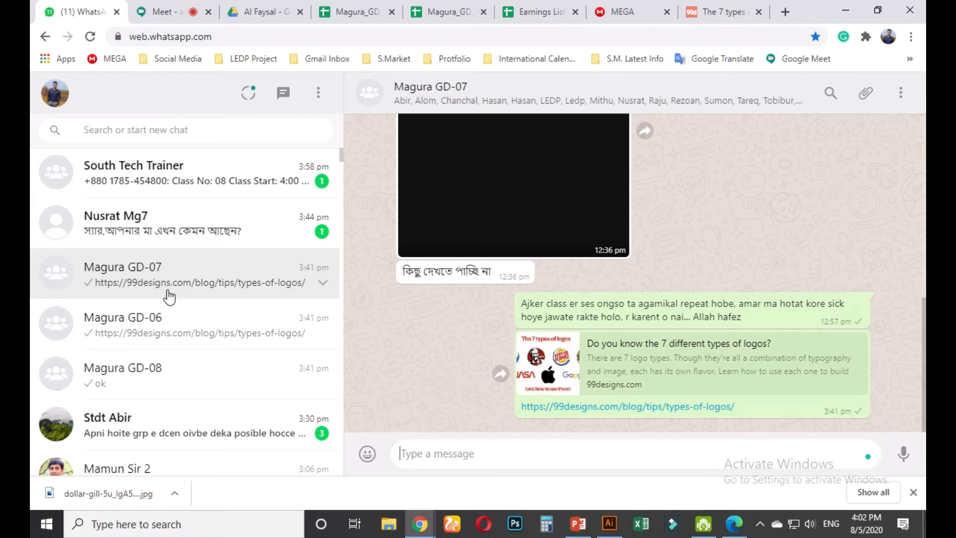
- Check the Magura GD-08 group chat in WhatsApp Web and switch to the Google Meet page
click(212, 374)
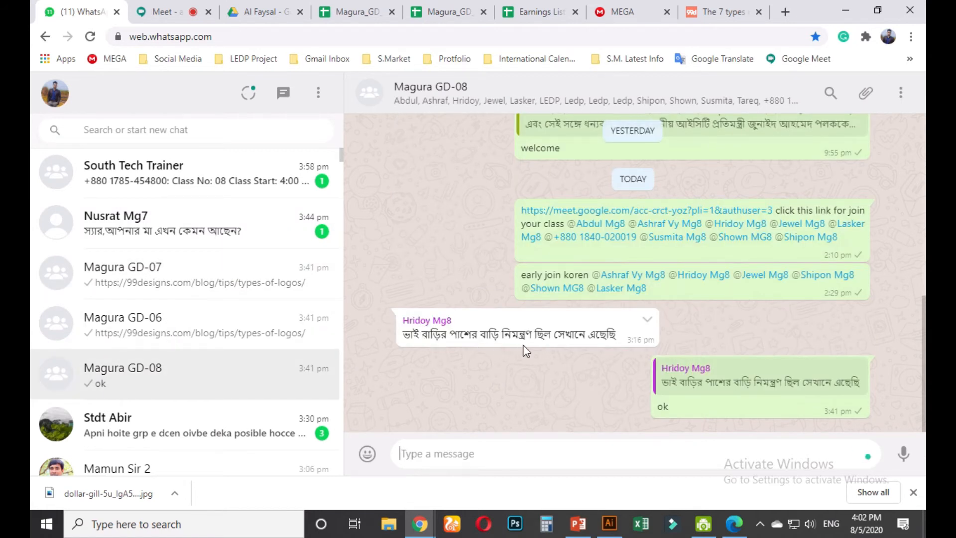
click(164, 12)
mouse_move(270, 228)
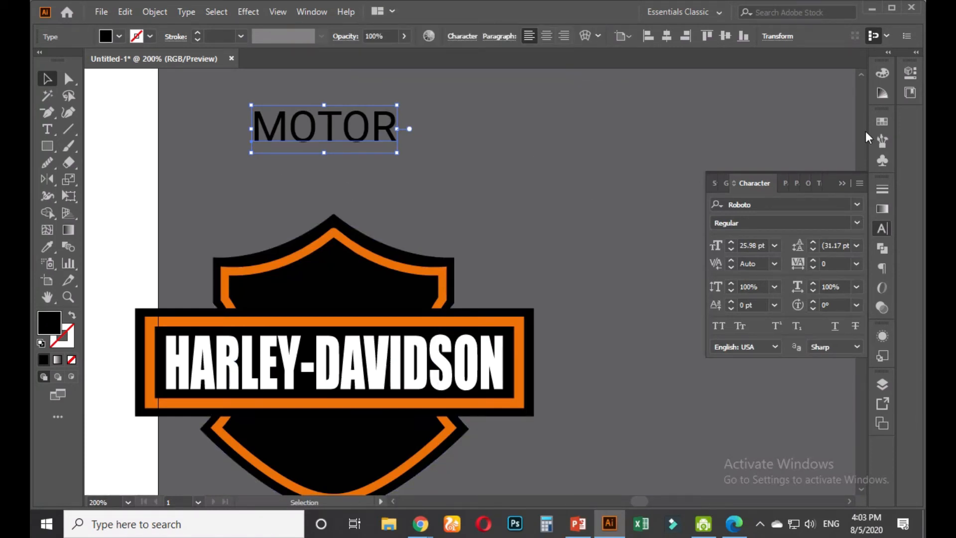
- Recolour the MOTOR text with the banner border's orange using the Eyedropper tool
click(878, 122)
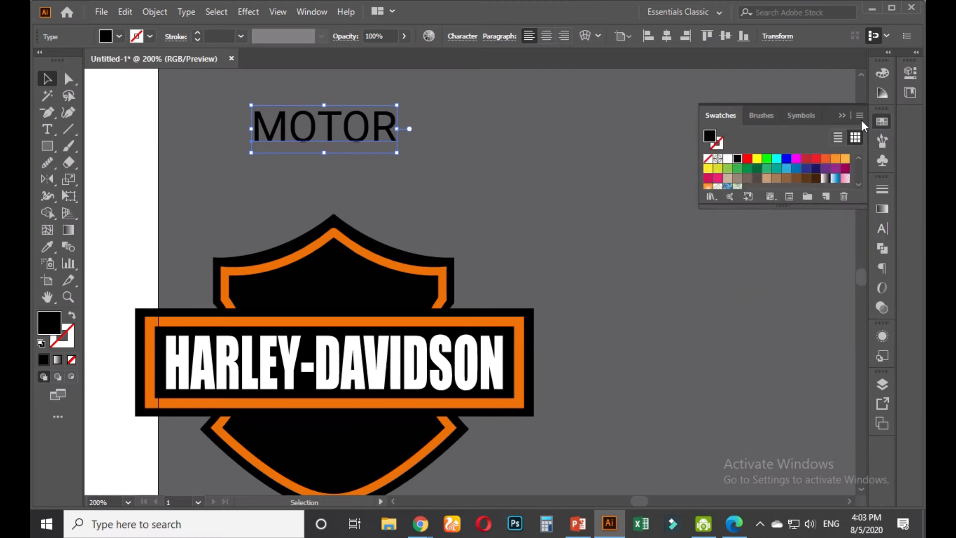
click(47, 246)
click(267, 266)
click(46, 80)
- Move the MOTOR text closer to the shield's peak and place a copy farther up to its right
drag(324, 127, 342, 166)
scroll(346, 306, down, 2)
drag(344, 236, 531, 164)
- Set the weight of the MOTOR text directly above the shield to Black
click(343, 237)
click(882, 229)
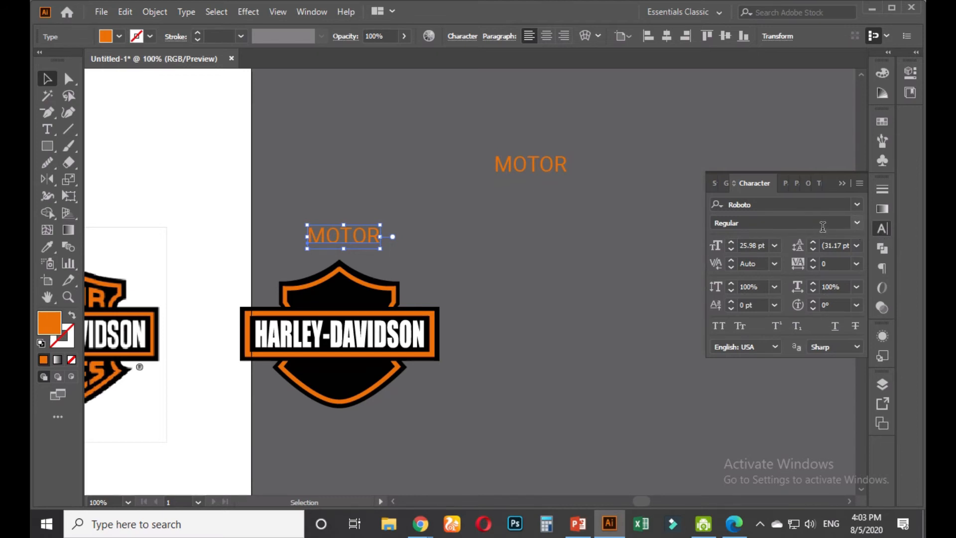
click(856, 219)
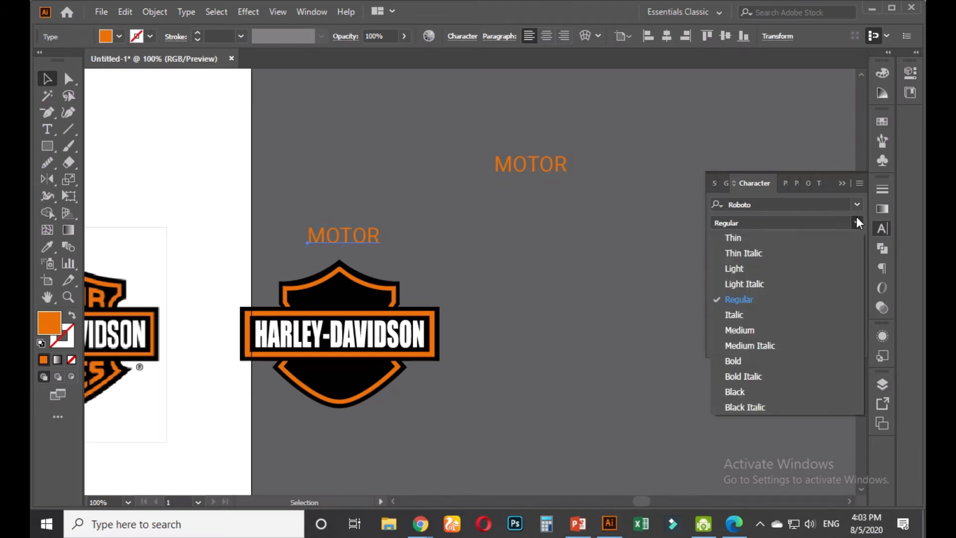
click(750, 392)
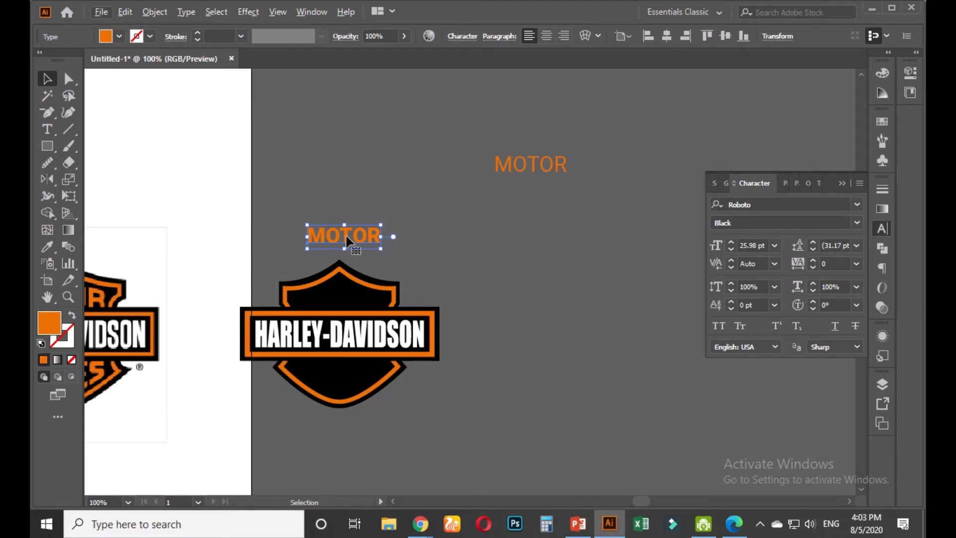
- Copy the Black MOTOR text beneath the Regular copy and move the original higher above the shield
drag(347, 240, 537, 197)
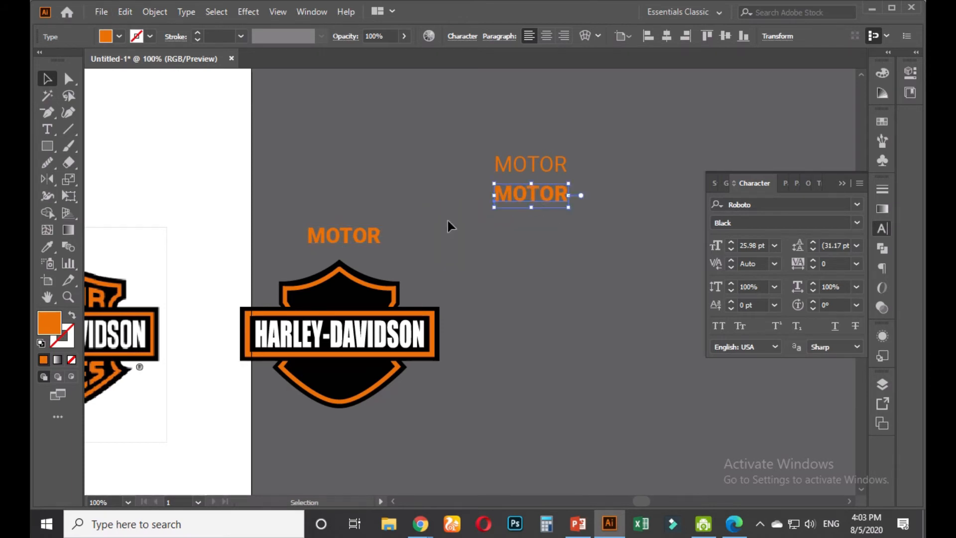
drag(343, 236, 353, 184)
- Duplicate the MOTOR text just below itself, above the shield, and select the duplicate's word for editing
scroll(343, 228, down, 1)
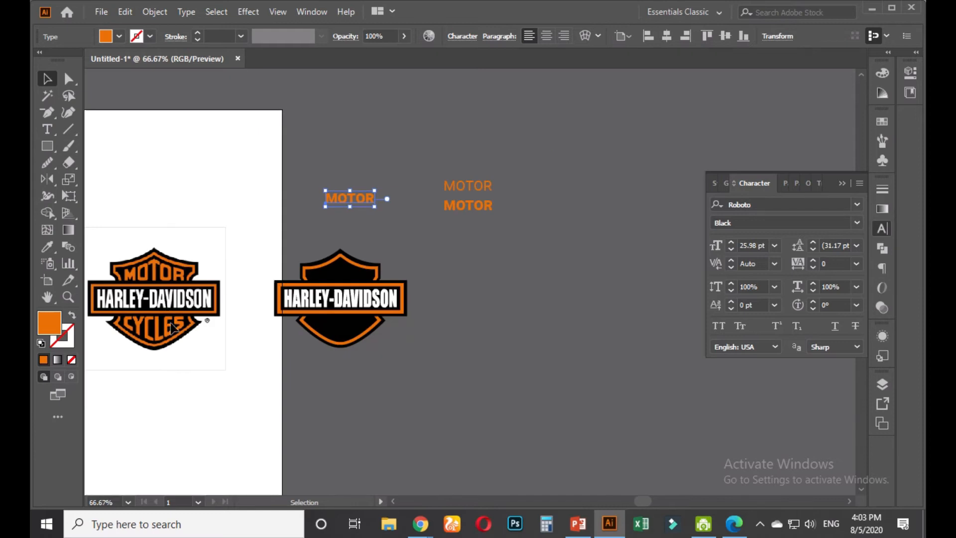
scroll(344, 234, up, 2)
drag(361, 134, 353, 181)
key(t)
double_click(351, 176)
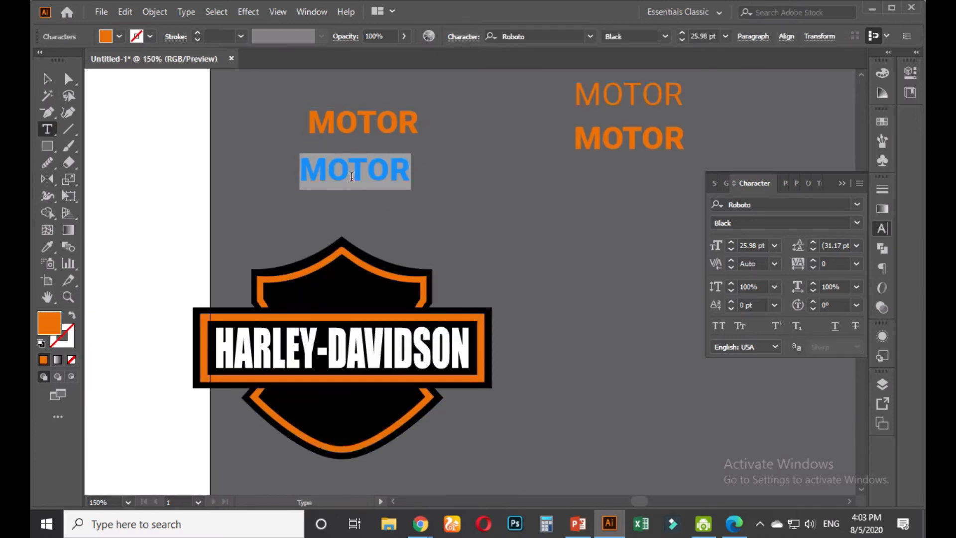
- Change the lower of the two MOTOR texts above the shield to read CYCLES
text(CYCLES)
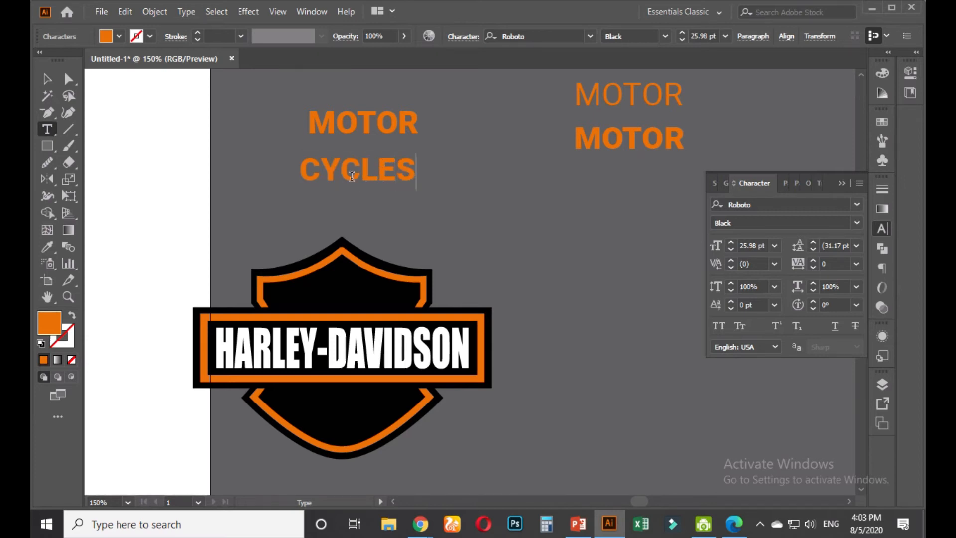
click(43, 78)
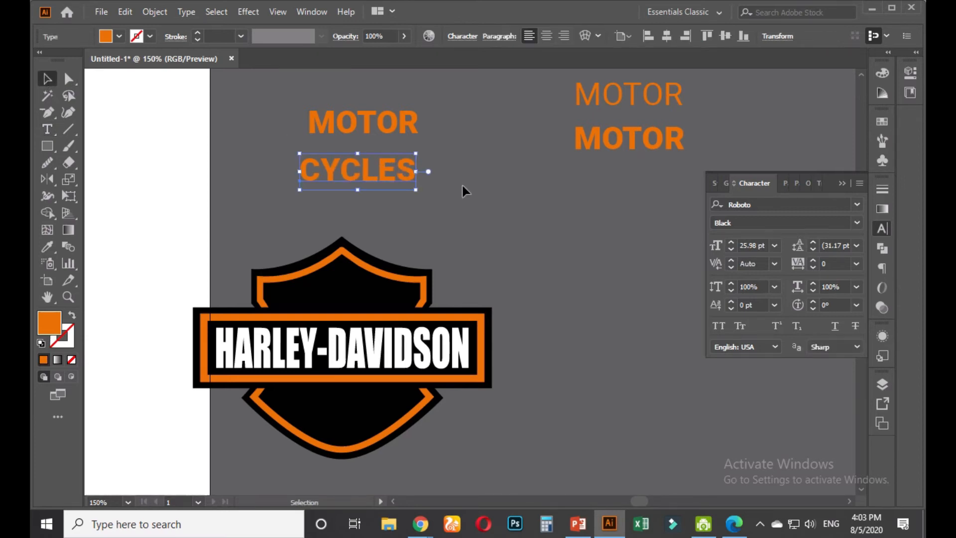
click(477, 204)
- Delete the spare bold MOTOR text and put a duplicate of the CYCLES text in its place
click(629, 138)
key(Delete)
drag(391, 174, 699, 153)
click(549, 188)
- Convert the bold MOTOR and CYCLES texts above the shield to outlines
drag(450, 119, 356, 176)
right_click(366, 139)
click(437, 235)
click(486, 229)
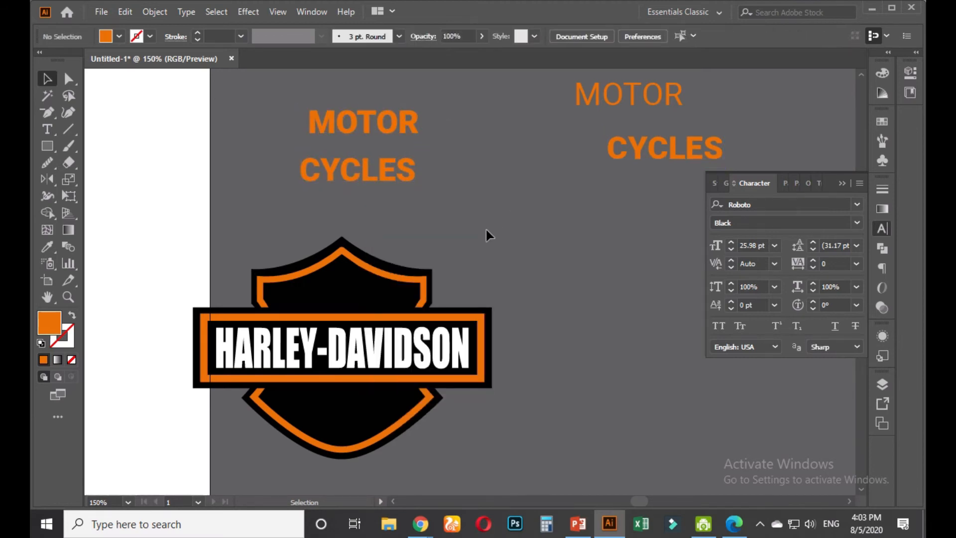
- Move the CYCLES lettering into the shield's lower section and the MOTOR lettering into its upper section
scroll(463, 219, down, 1)
drag(388, 168, 362, 400)
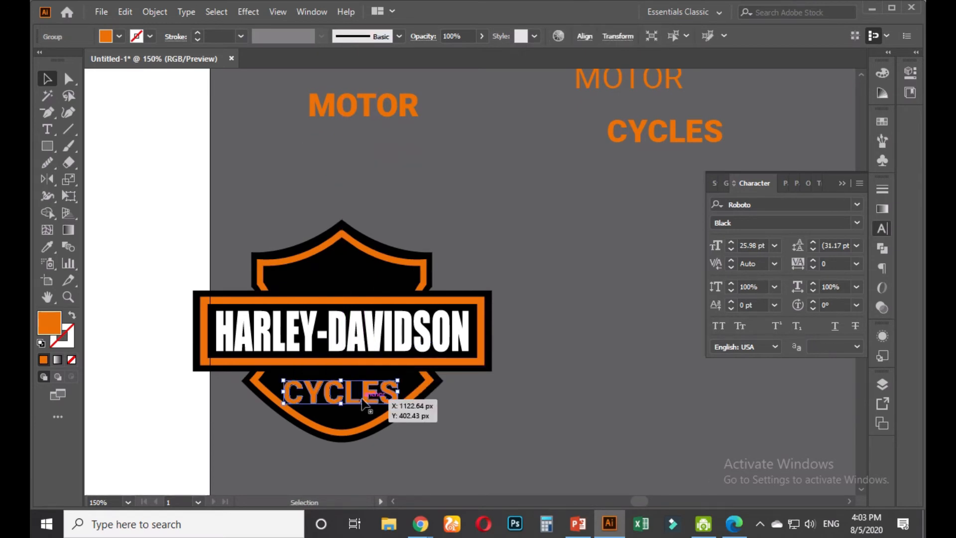
click(471, 434)
drag(396, 113, 367, 283)
- Centre the MOTOR lettering horizontally on the shield, using the shield as the key object
click(353, 238)
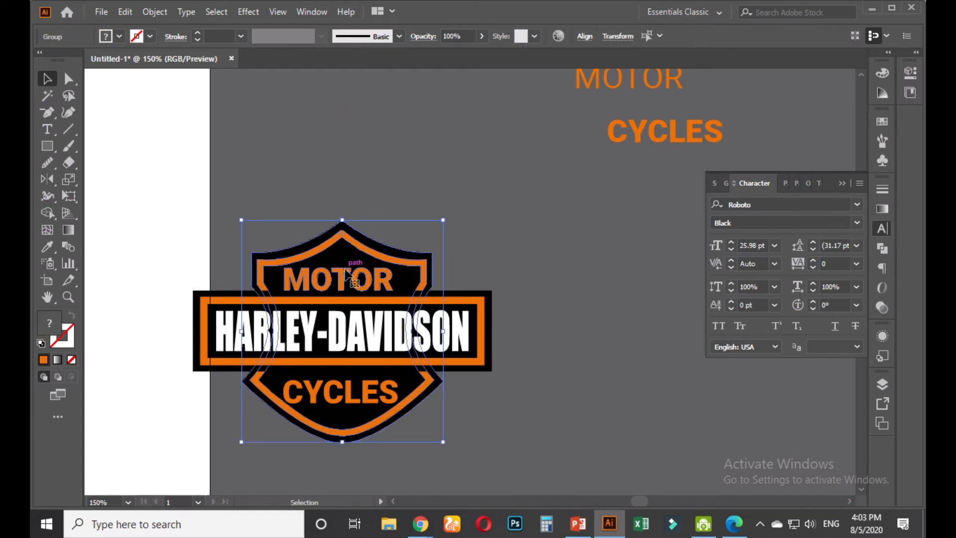
click(348, 241)
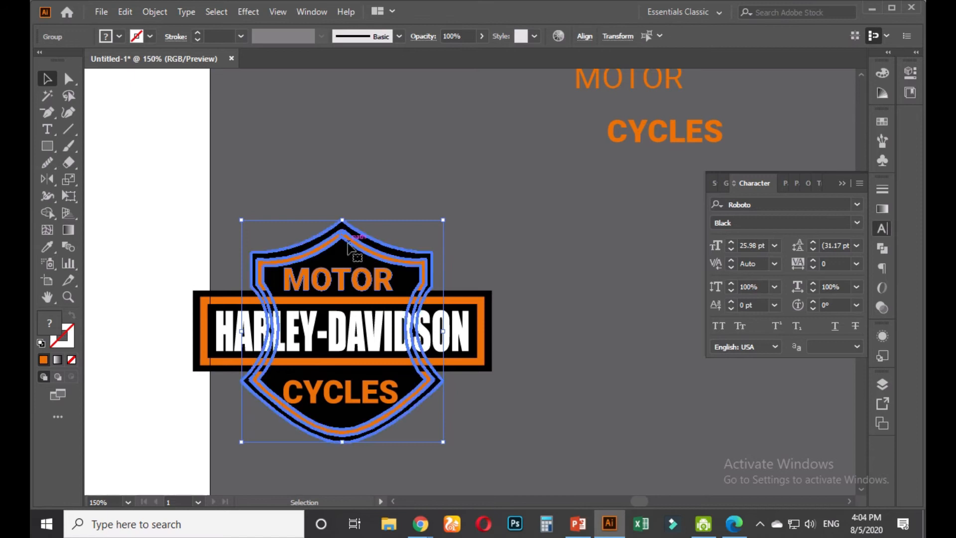
click(581, 42)
click(470, 73)
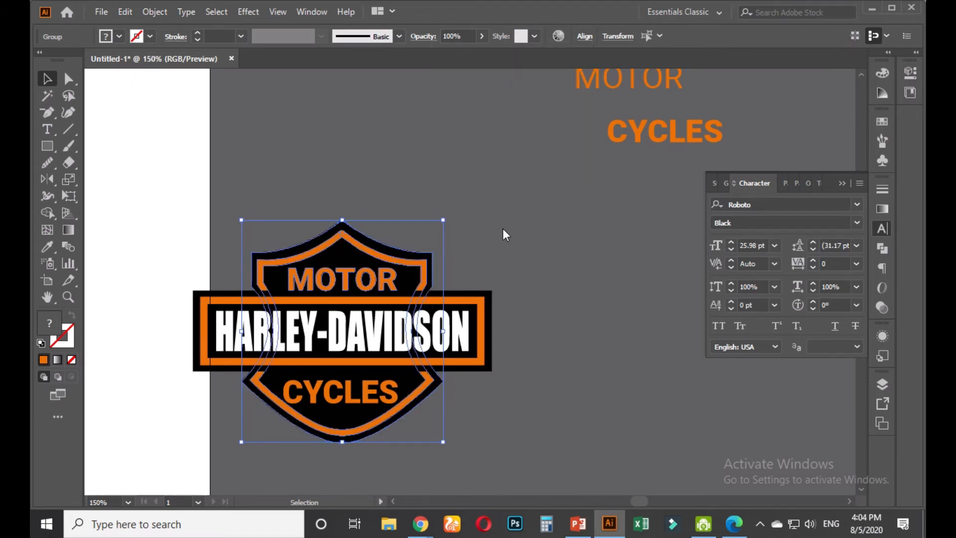
click(503, 230)
- Align the CYCLES lettering to the horizontal centre of the shield
click(367, 391)
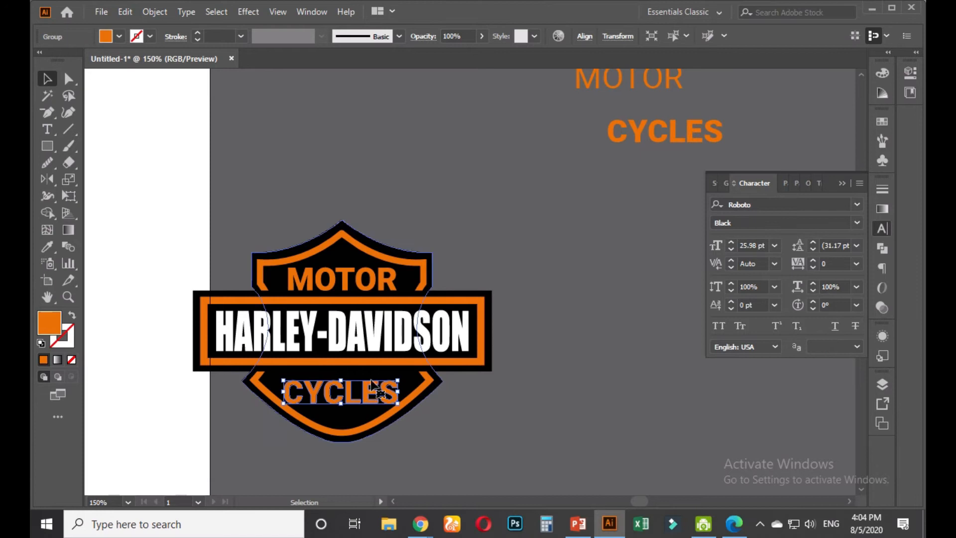
click(581, 42)
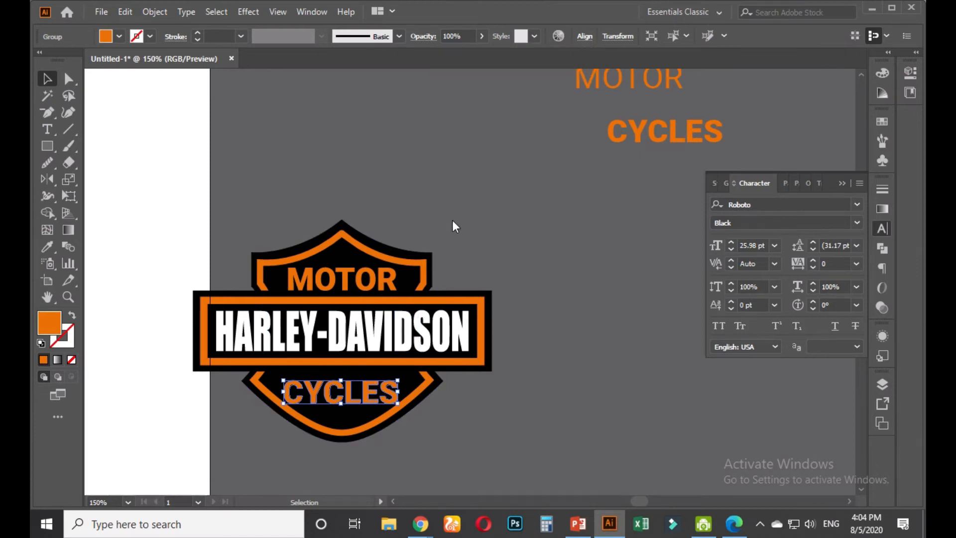
shift+click(424, 395)
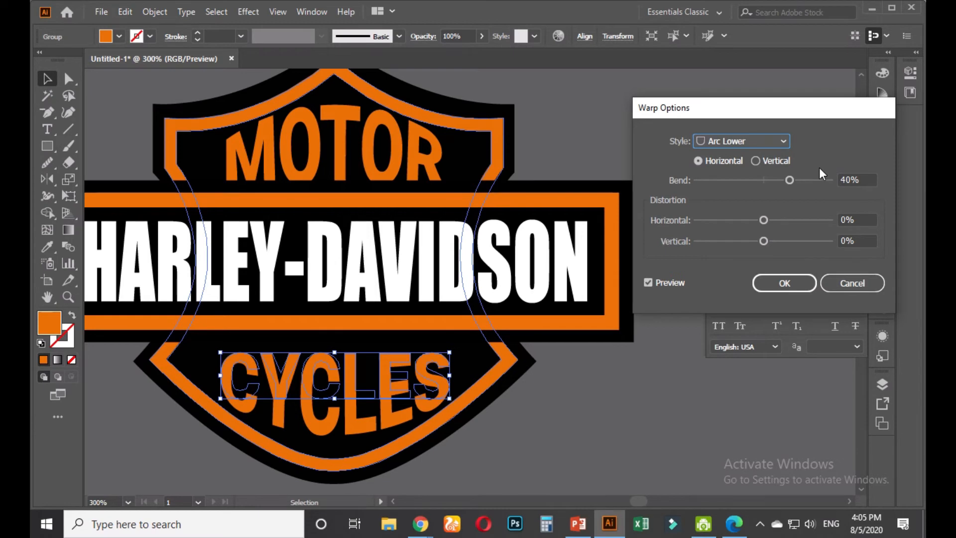
- Try a negative bend on the CYCLES lettering's Arc Lower warp, and set the bend back to 40%
drag(791, 180, 741, 181)
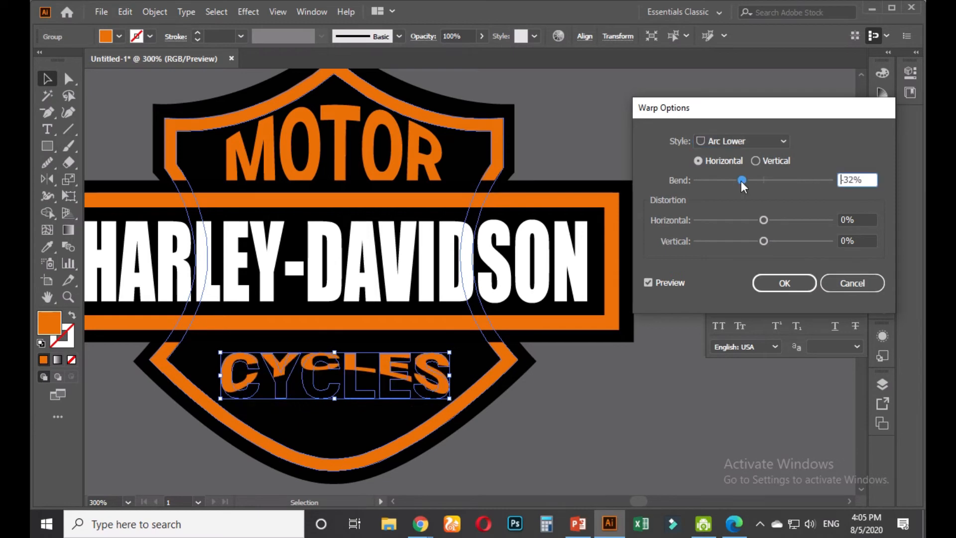
double_click(855, 180)
text(4)
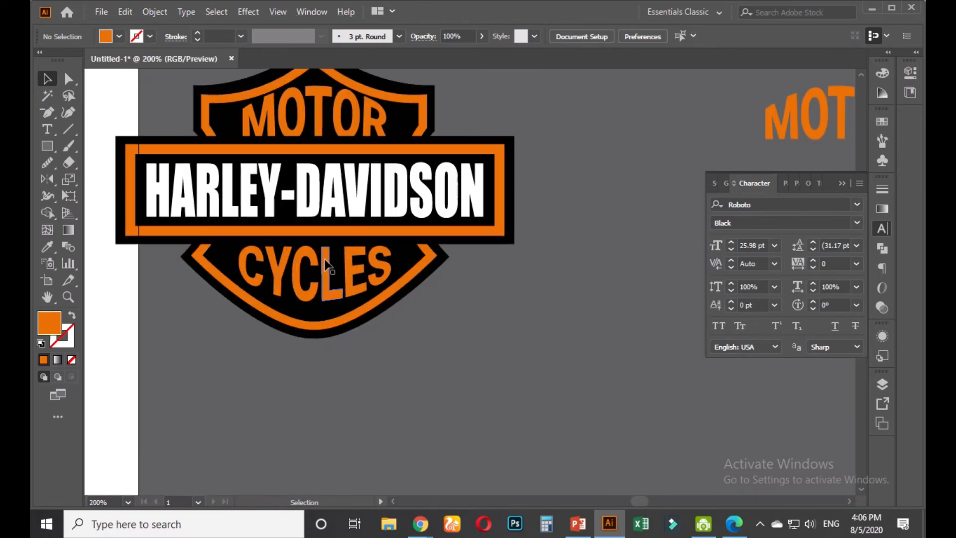
- Centre the warped MOTOR and CYCLES lettering horizontally on the shield as the key object
click(326, 266)
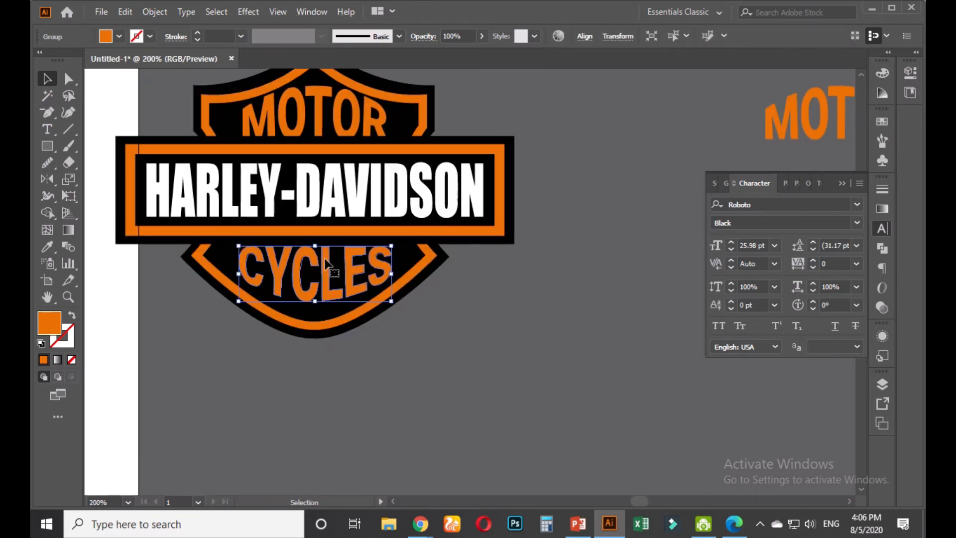
click(319, 127)
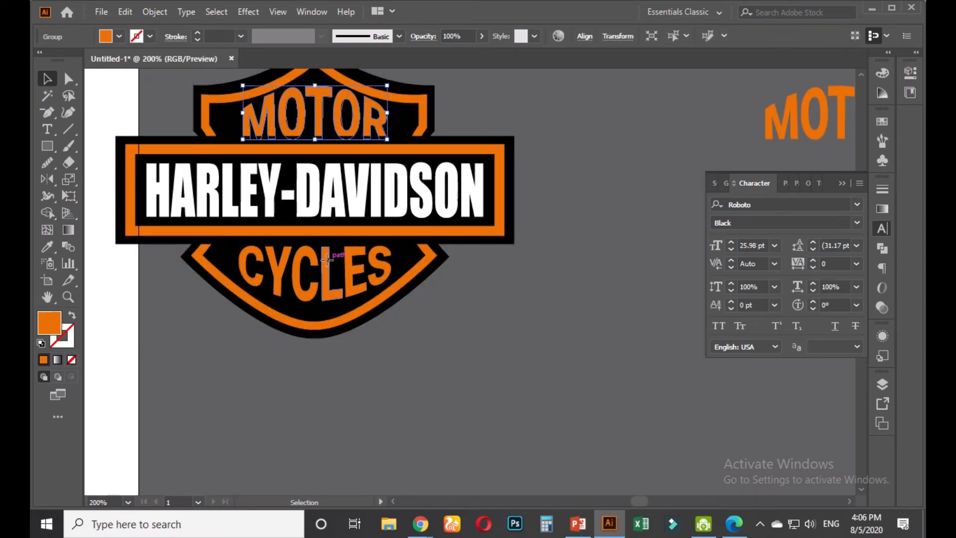
shift+click(326, 259)
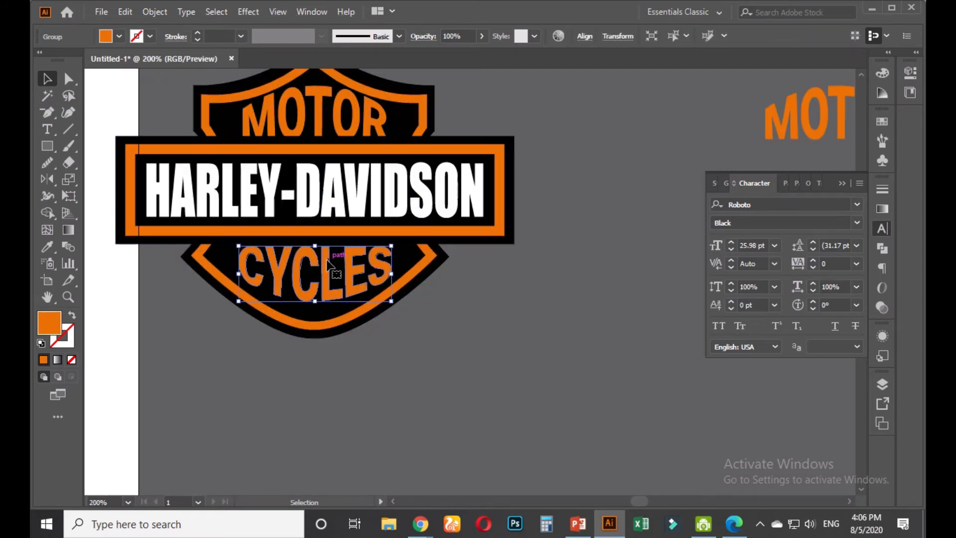
shift+click(225, 115)
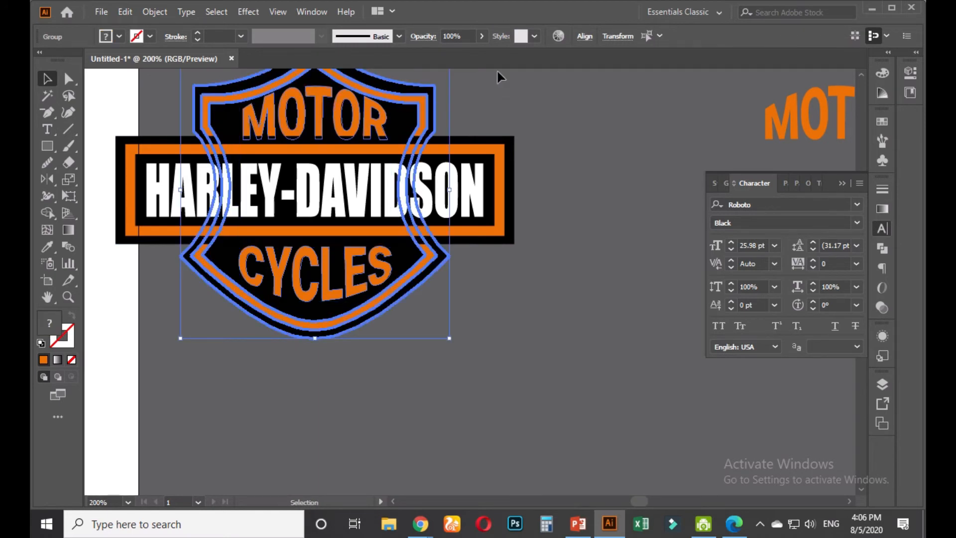
click(586, 38)
click(471, 76)
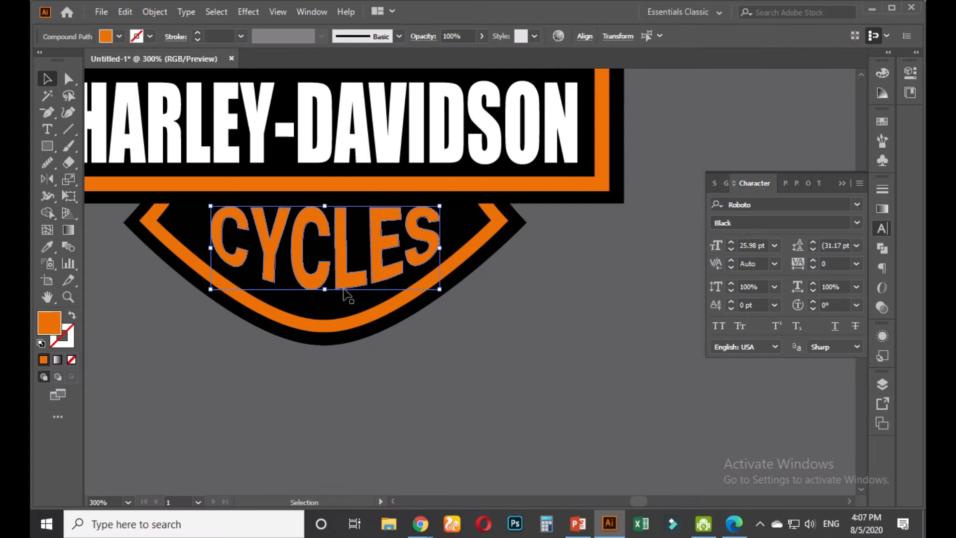
- Stretch the middle letters C and L of CYCLES downward towards the shield's lower orange border
key(ctrl+shift+a)
click(340, 282)
shift+click(311, 279)
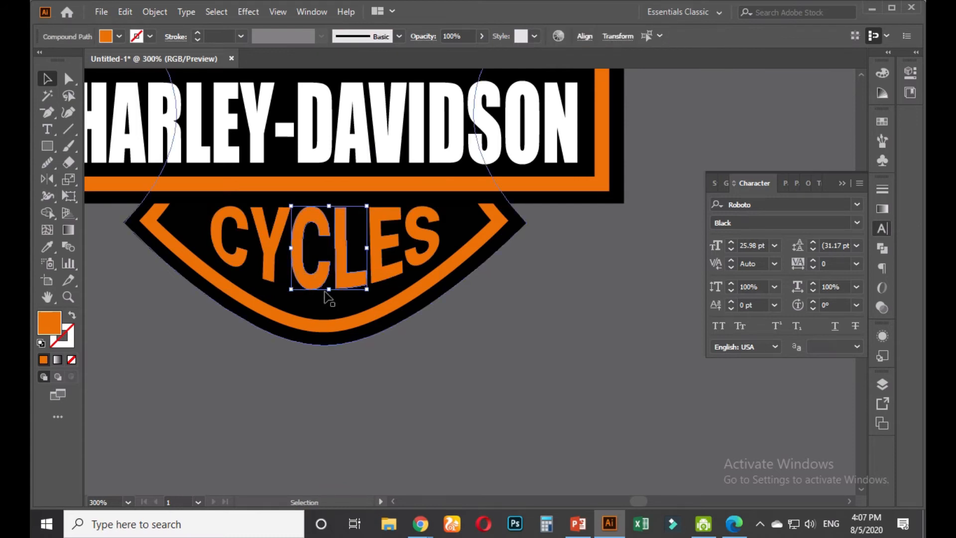
drag(327, 293, 331, 304)
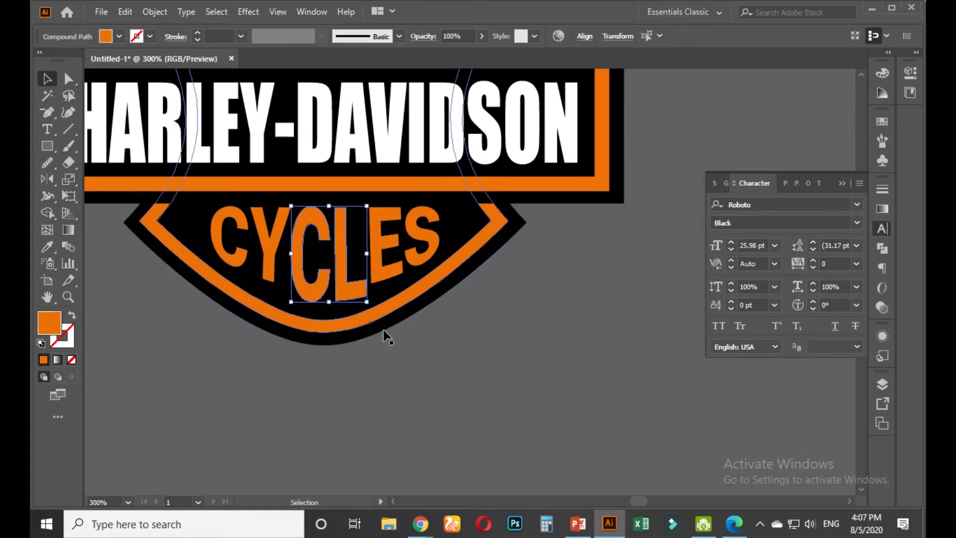
click(424, 341)
- Stretch the letters E and Y of CYCLES downward to follow the curve of the shield's lower border
click(384, 261)
drag(387, 271, 389, 293)
click(437, 330)
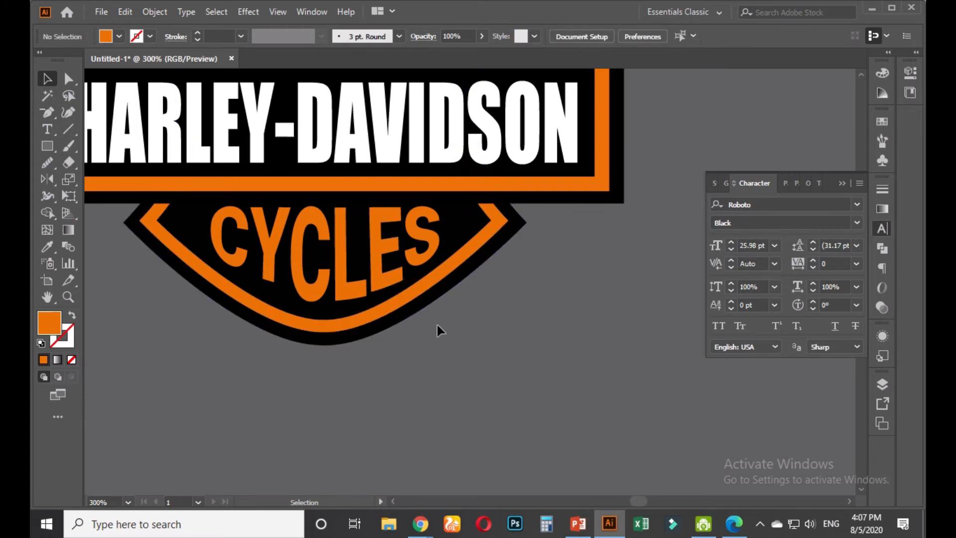
click(271, 271)
drag(269, 282, 268, 289)
click(394, 369)
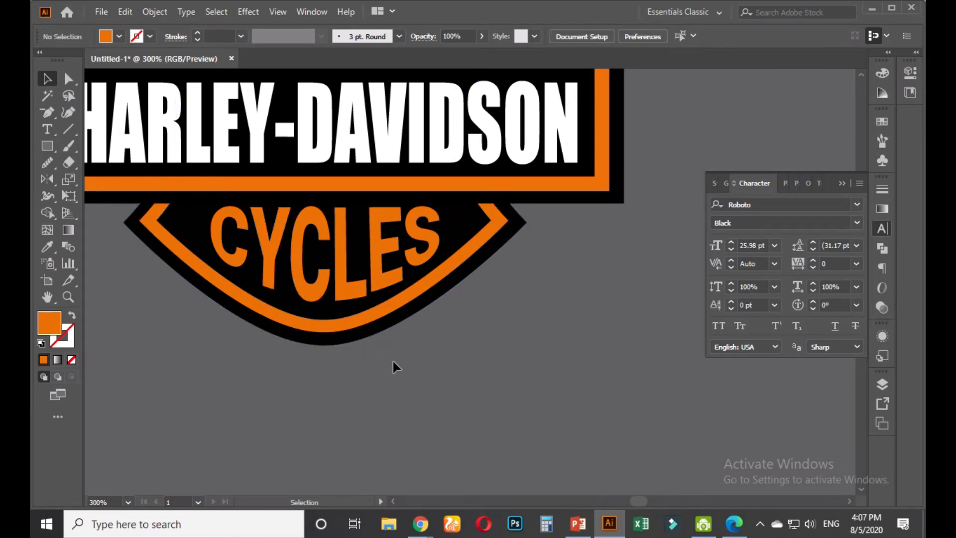
- Group all parts of the finished Harley-Davidson logo
key(ctrl+minus)
key(ctrl+minus)
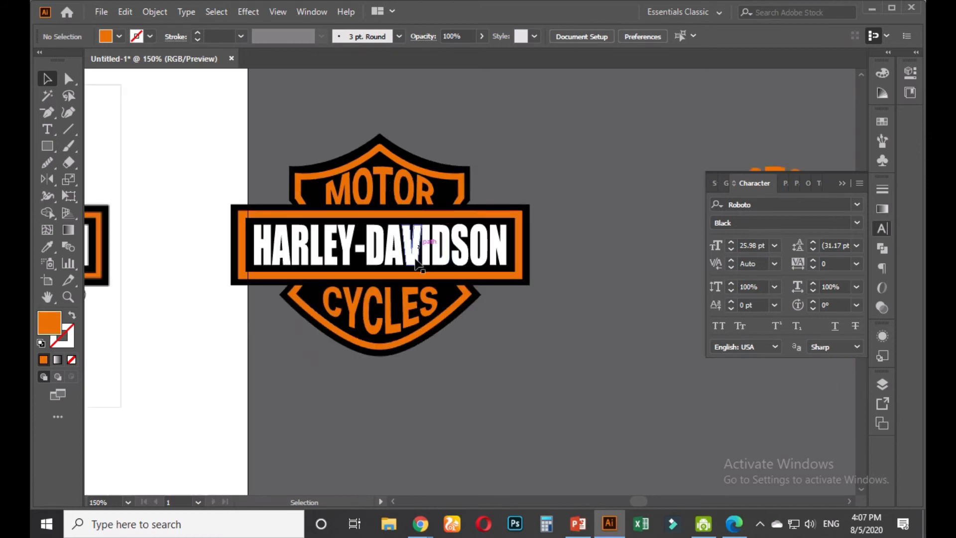
key(ctrl+minus)
key(ctrl+minus)
drag(433, 350, 347, 214)
key(ctrl+g)
- Move the grouped logo onto the artboard, directly above the Harley-Davidson reference image
click(432, 323)
key(ctrl+minus)
drag(426, 292, 282, 195)
click(382, 216)
key(ctrl+plus)
key(ctrl+plus)
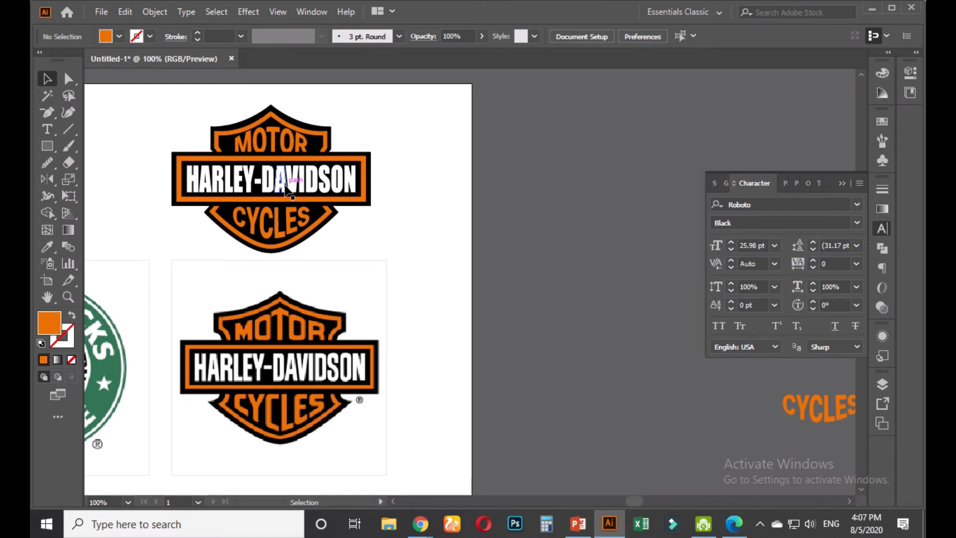
scroll(488, 327, down, 4)
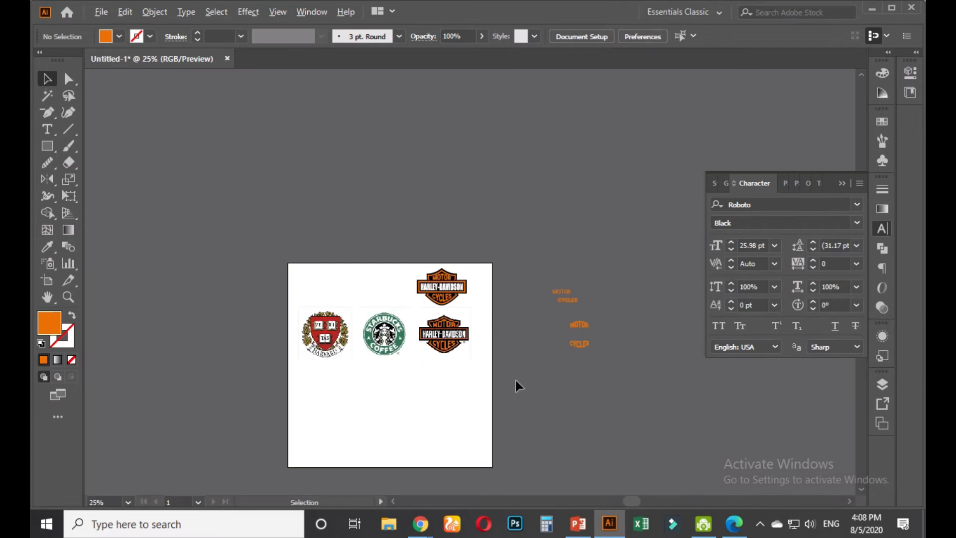
scroll(516, 380, up, 2)
drag(656, 316, 680, 360)
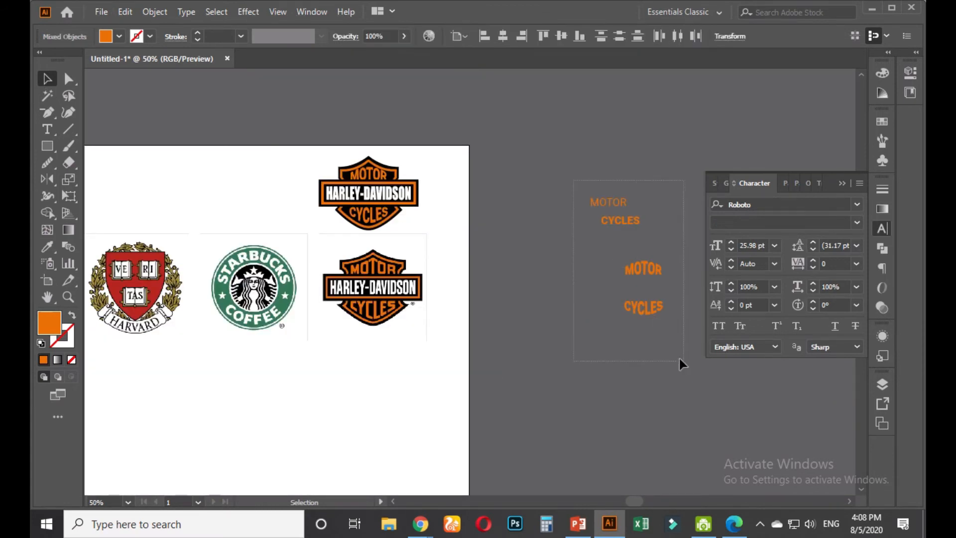
click(616, 364)
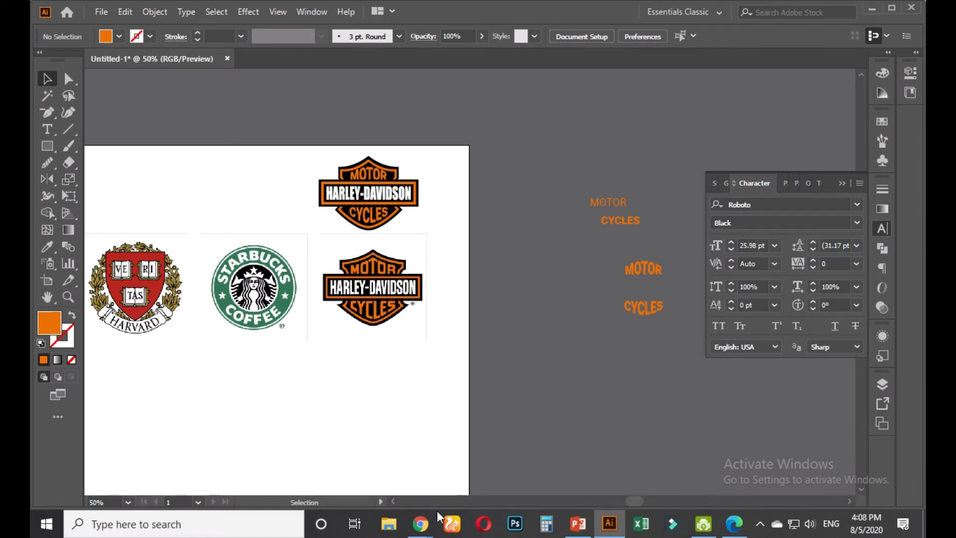
mouse_move(421, 522)
click(369, 449)
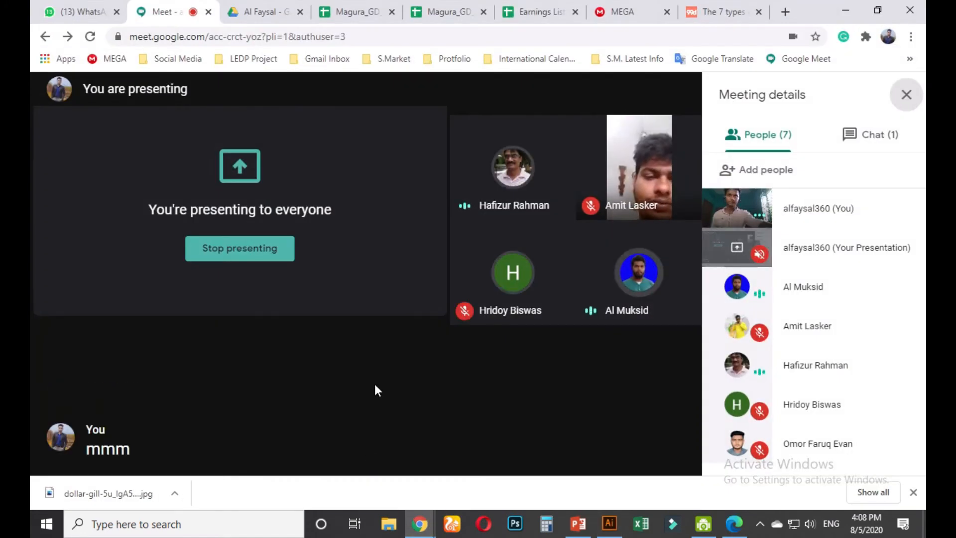
click(846, 10)
- Switch to Chrome and load the GraphicRiver vector graphics page in the tab with the logo types article
mouse_move(421, 523)
click(368, 449)
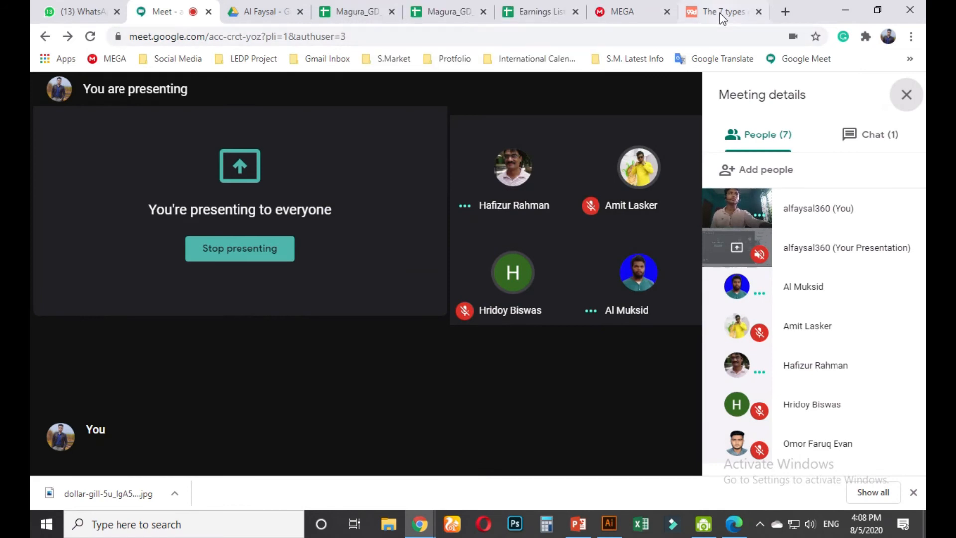
click(721, 15)
click(430, 34)
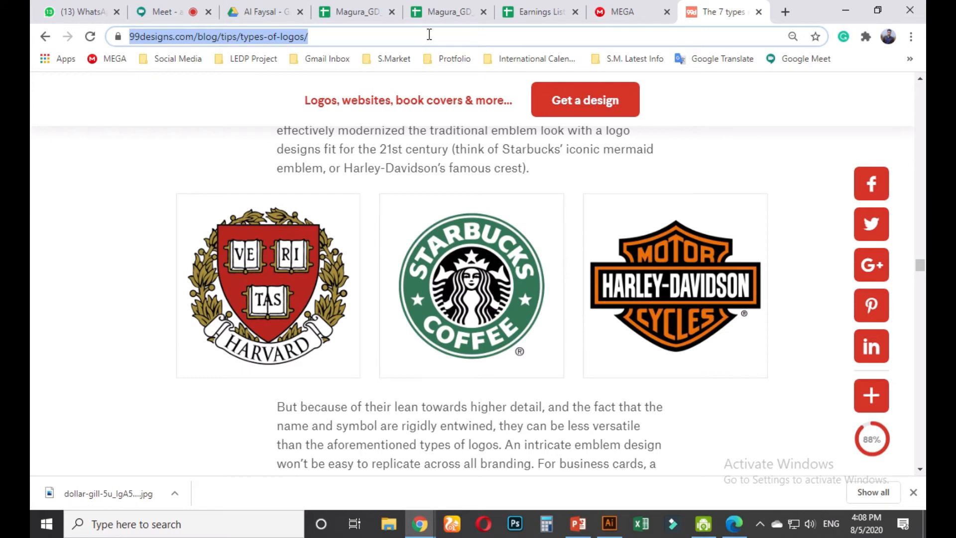
text(gr)
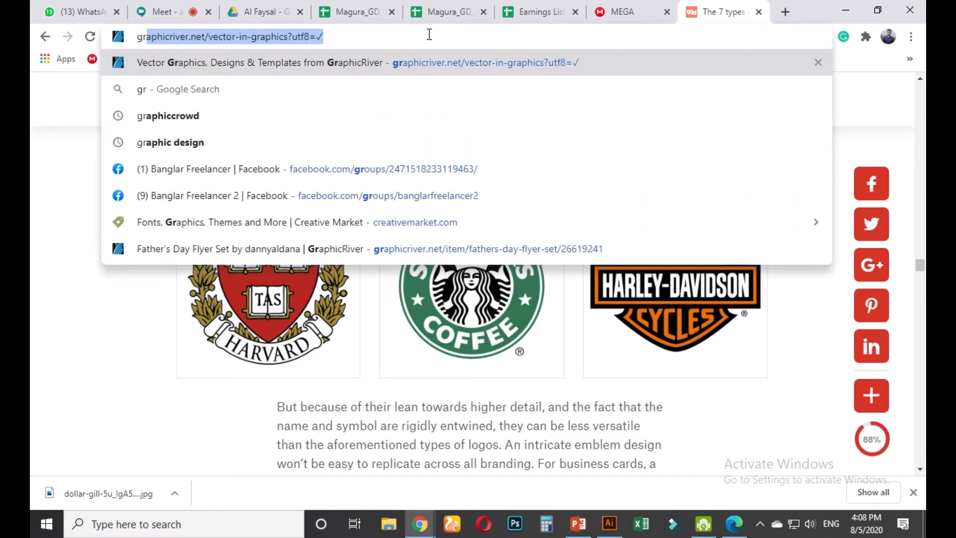
text(phi)
key(BackSpace)
key(BackSpace)
key(BackSpace)
text(a)
key(Return)
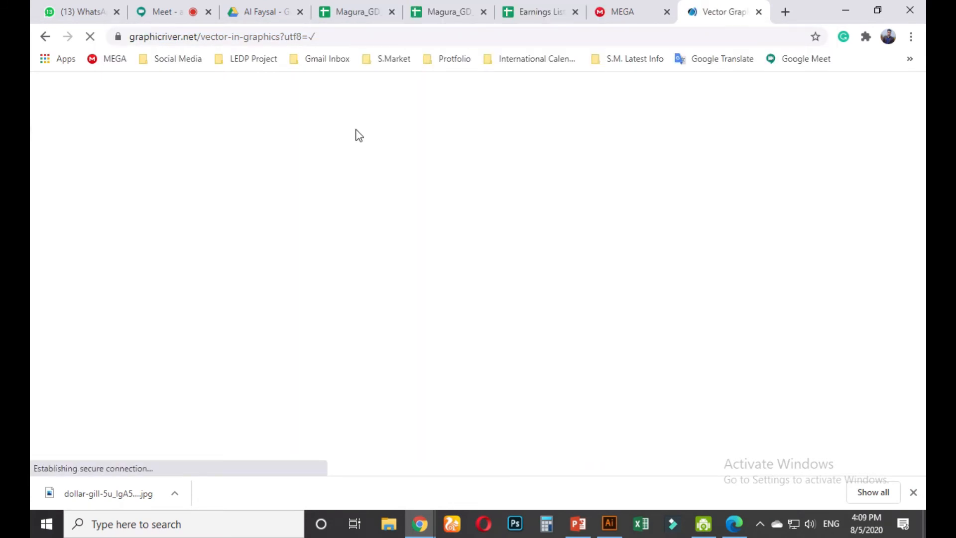
- Search GraphicRiver for logo and look through the results and filter options
click(121, 262)
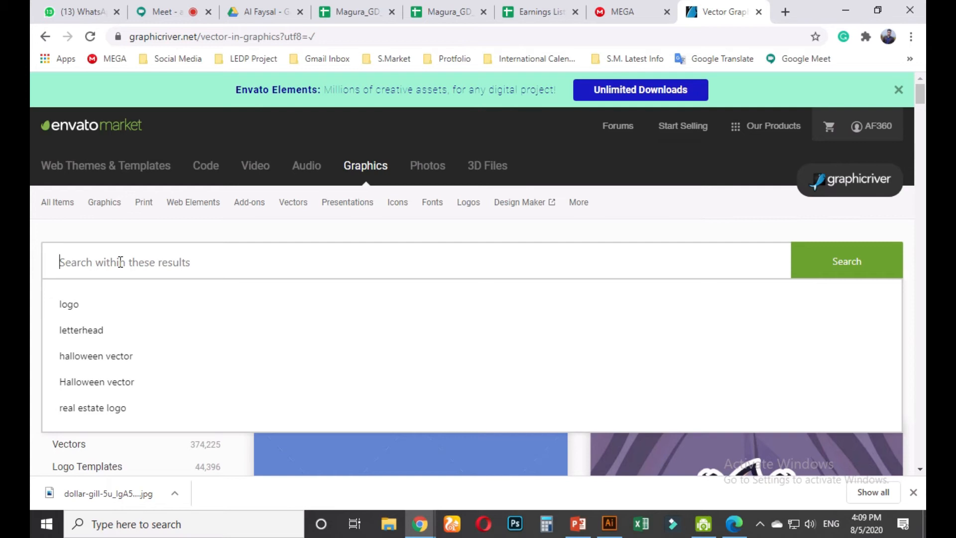
click(69, 305)
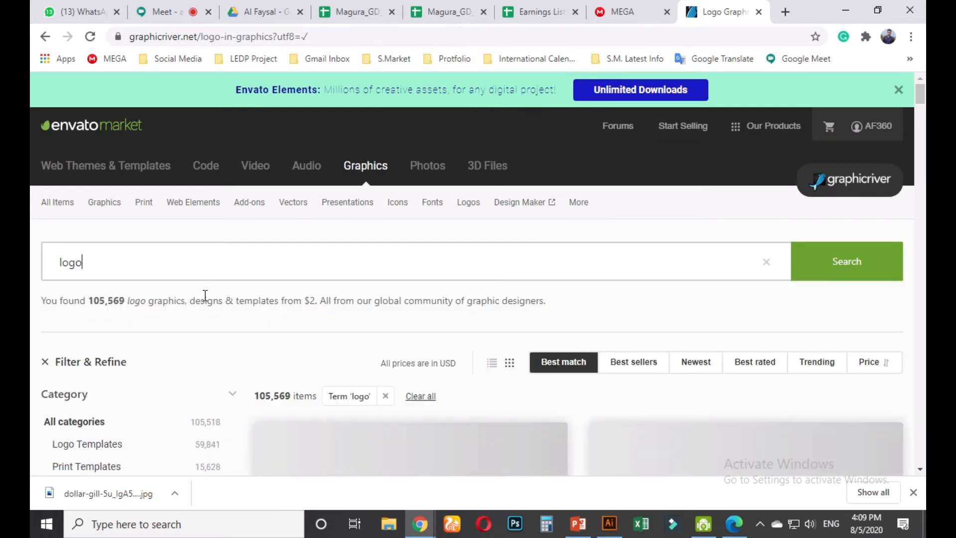
scroll(211, 294, down, 9)
scroll(151, 316, down, 8)
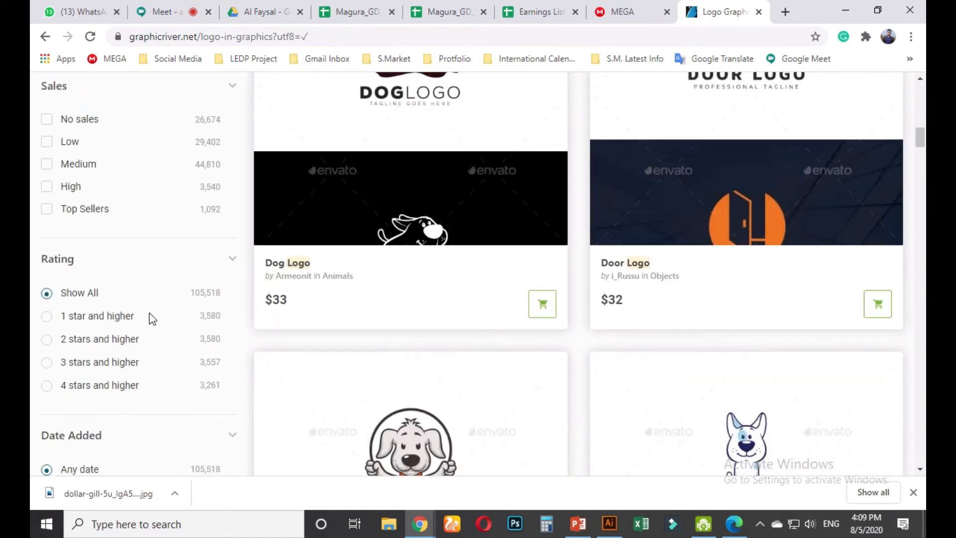
scroll(115, 314, down, 4)
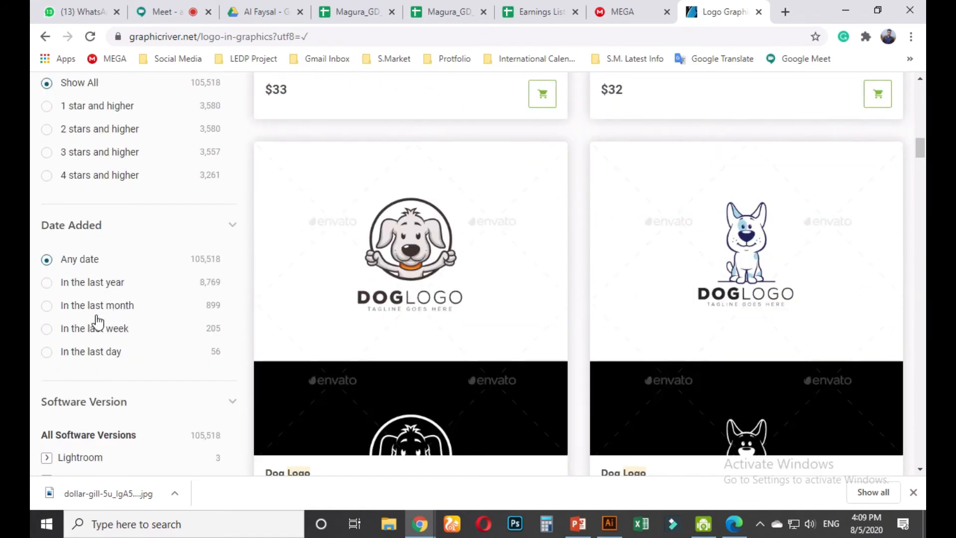
- Limit the logo results to items added in the last month and open the Church Logo item
click(47, 306)
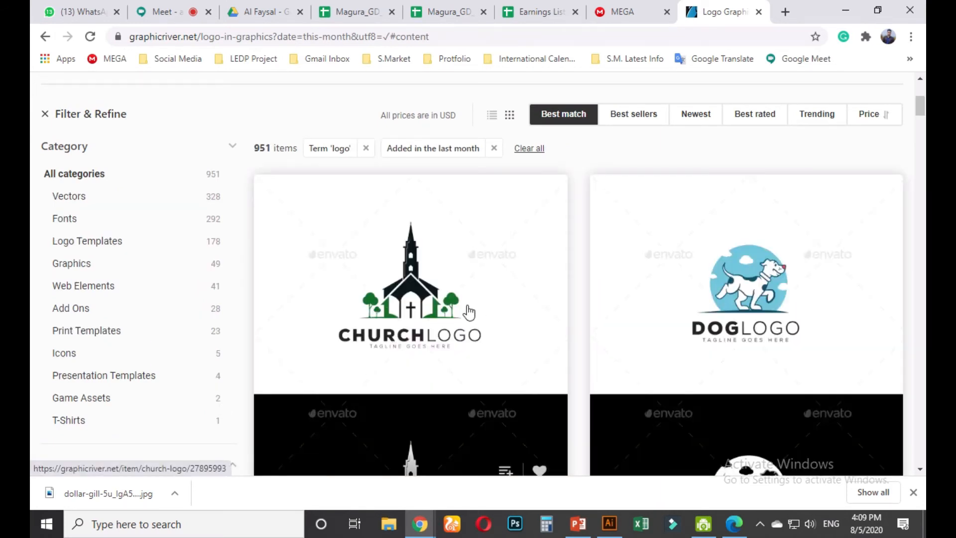
click(416, 309)
scroll(433, 314, down, 3)
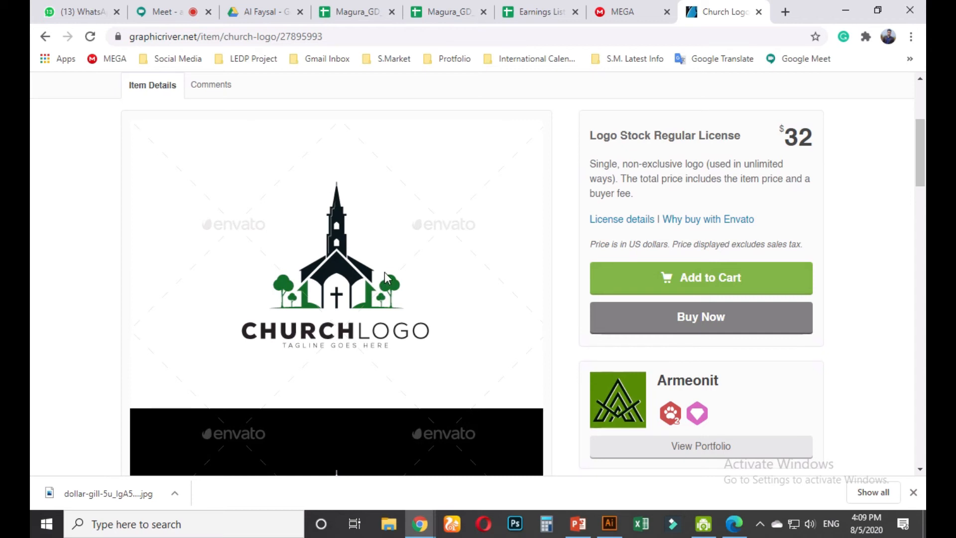
- Read through the Church Logo item page, including its previews, files included and logo specifications
scroll(388, 279, down, 2)
scroll(388, 278, down, 7)
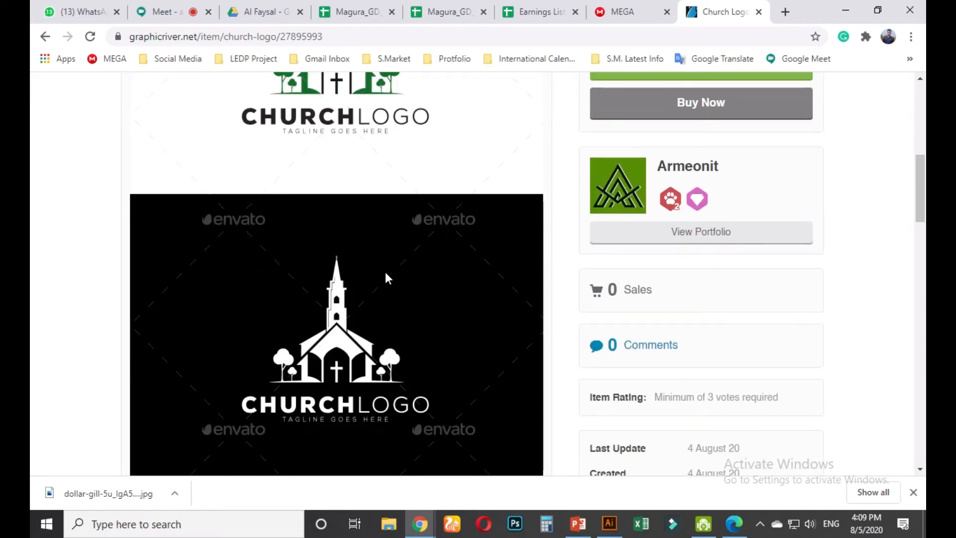
scroll(385, 272, down, 5)
scroll(380, 281, down, 2)
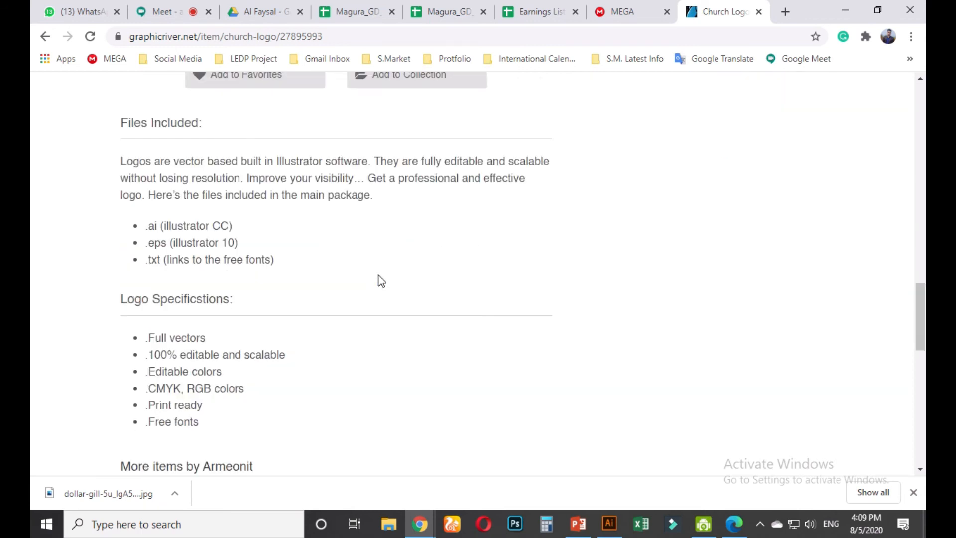
scroll(395, 326, down, 4)
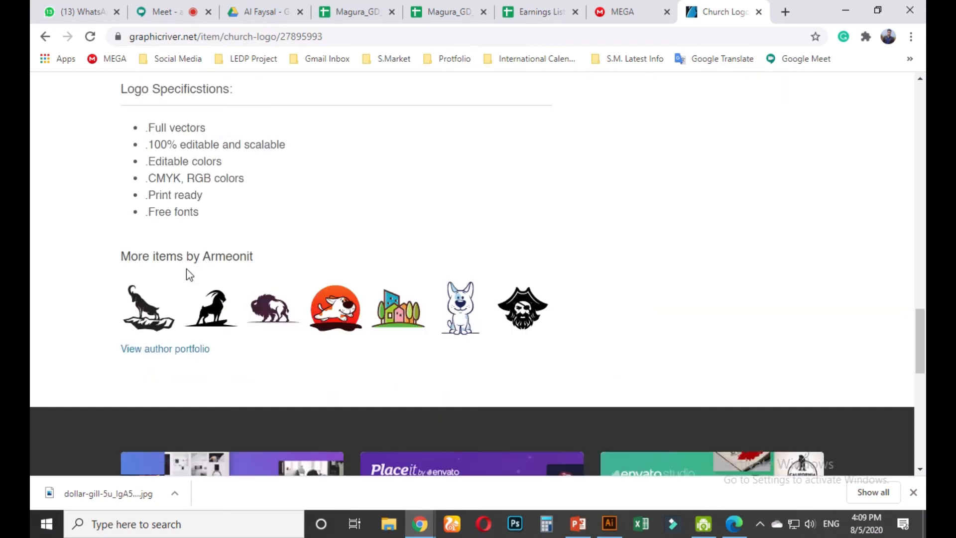
- Capture the logo specifications list and outline its 100% editable, scalable, CMYK and RGB entries in red
key(Print)
drag(75, 94, 442, 284)
drag(128, 170, 268, 187)
drag(126, 137, 303, 155)
drag(237, 125, 289, 157)
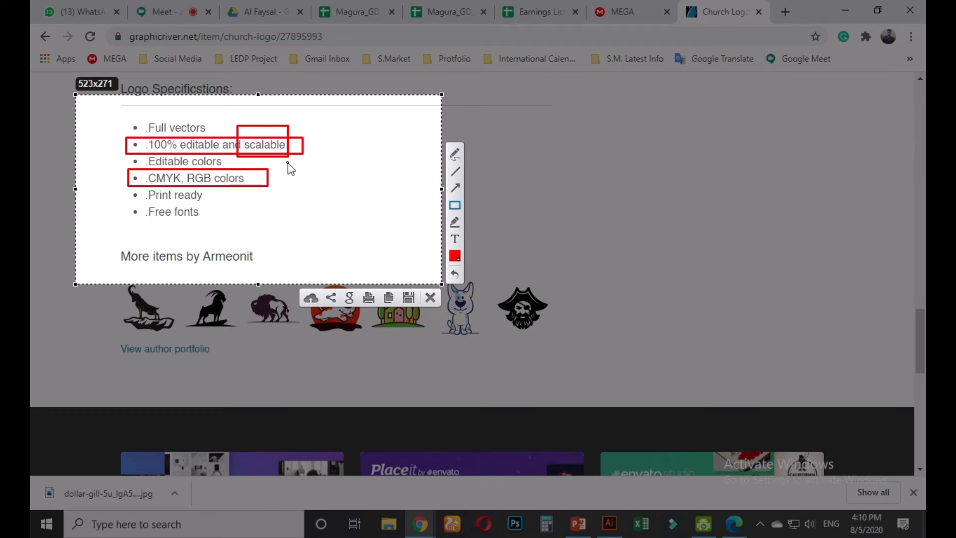
mouse_move(137, 138)
mouse_down()
mouse_move(149, 154)
mouse_move(221, 154)
mouse_up()
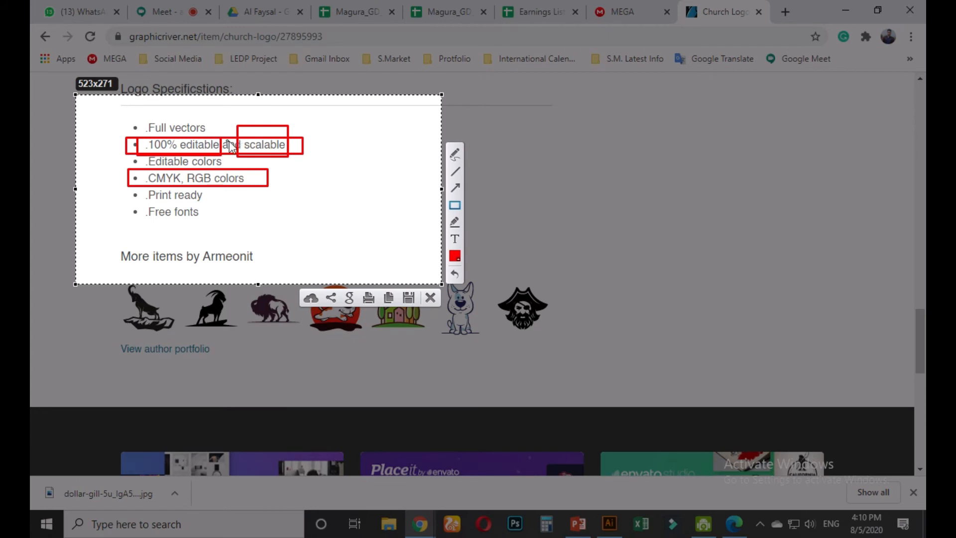
drag(144, 165, 183, 198)
drag(186, 158, 215, 198)
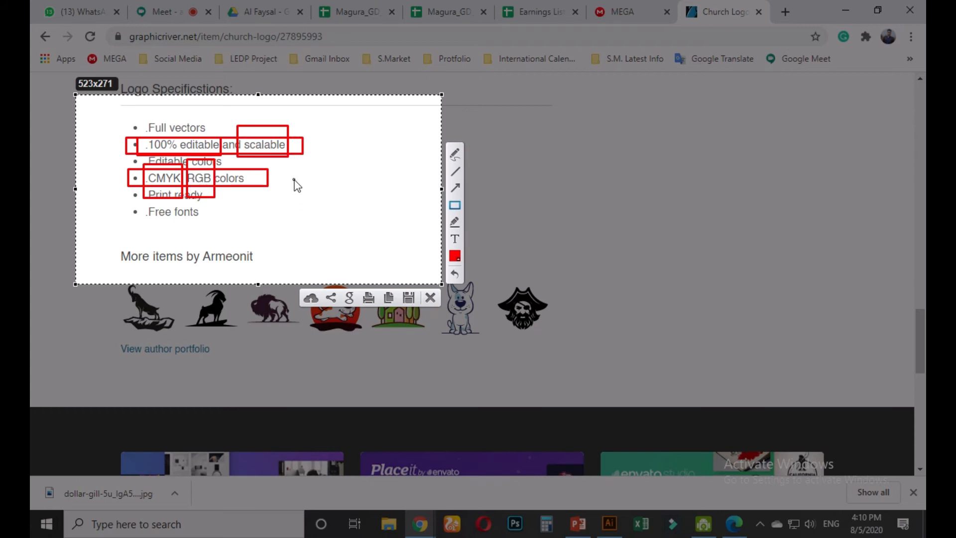
key(Escape)
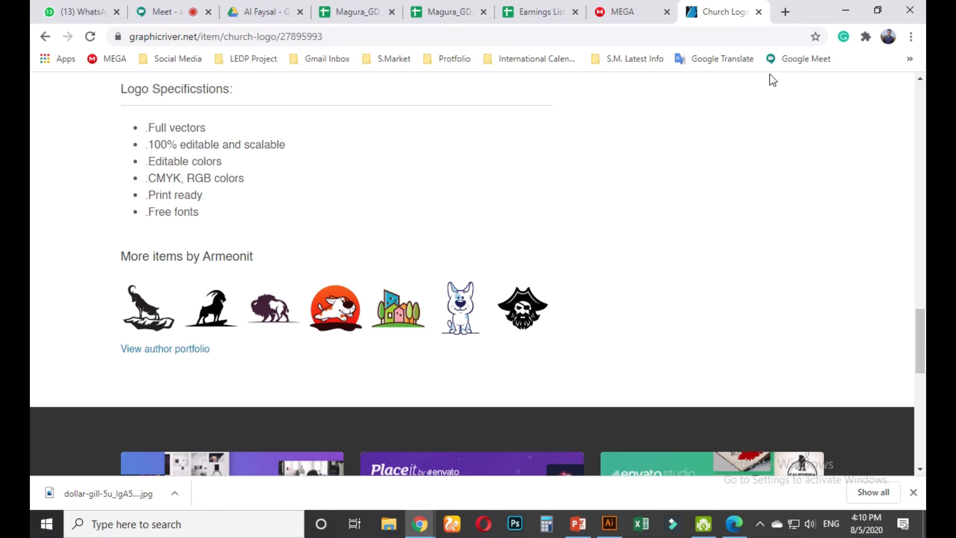
- Copy the Church Logo preview image from its item page and switch to Illustrator
scroll(633, 286, up, 15)
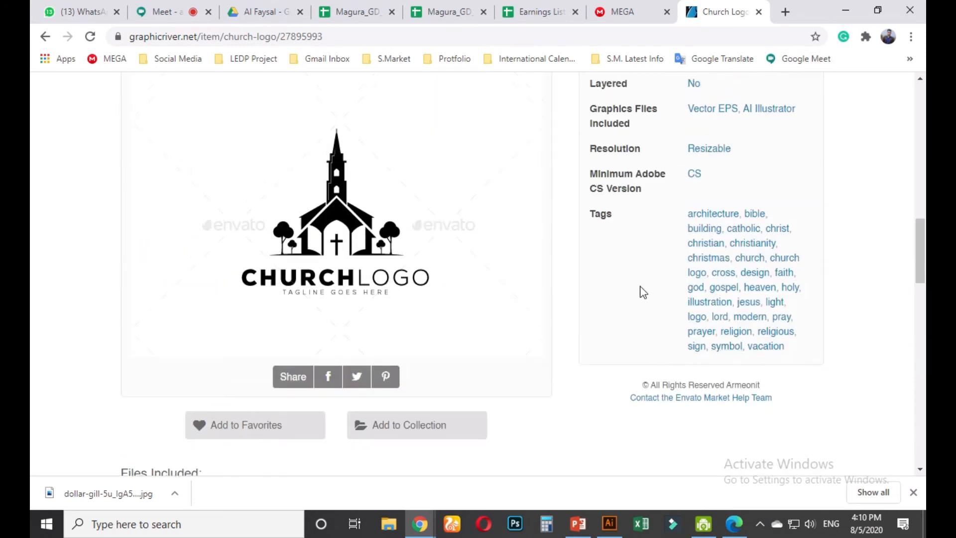
scroll(613, 281, up, 5)
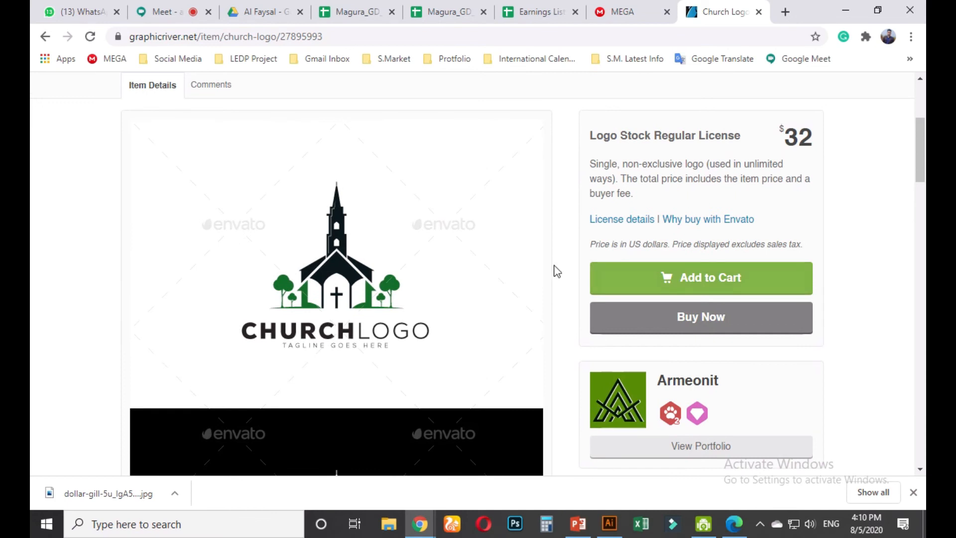
right_click(245, 203)
click(287, 246)
click(846, 12)
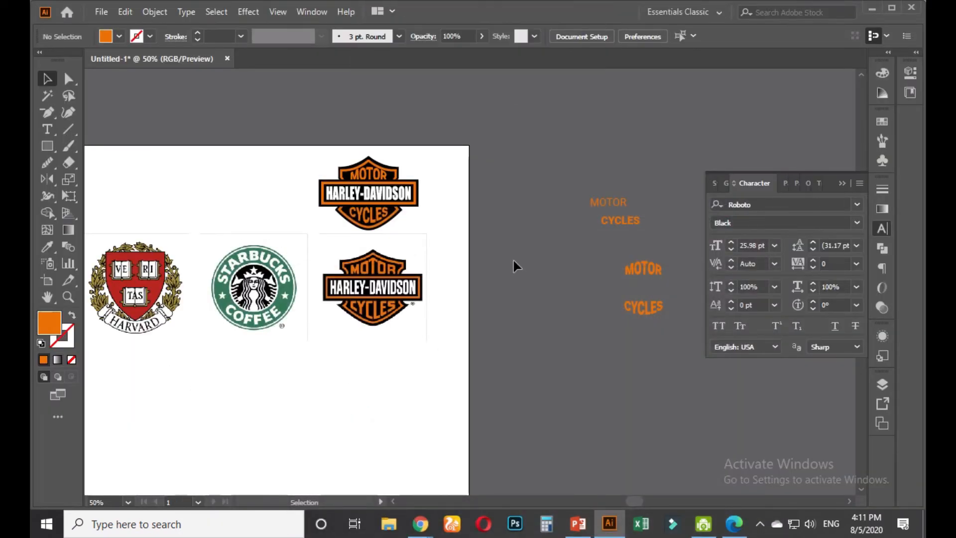
- Create a new landscape document 1024 px wide
scroll(515, 267, down, 3)
key(ctrl+n)
text(1024)
key(Tab)
key(shift+Tab)
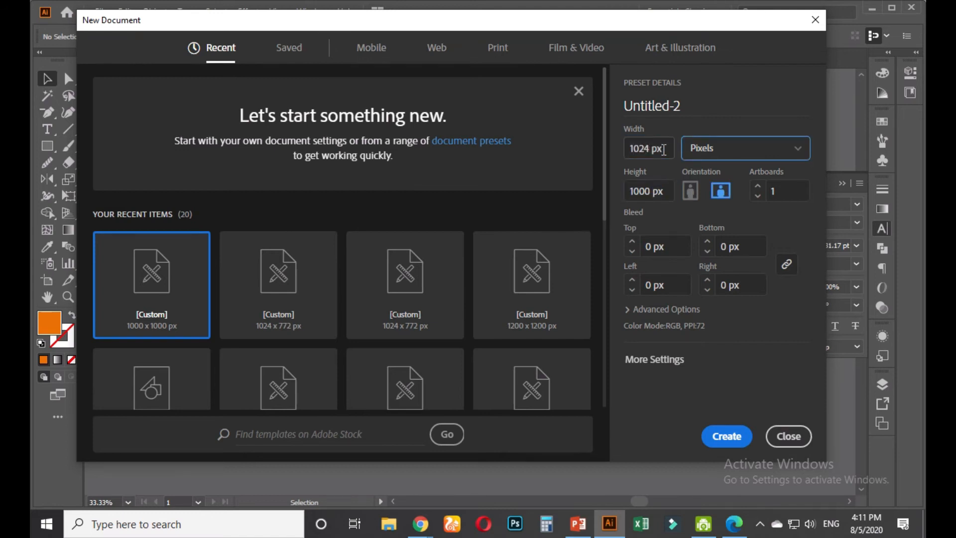
click(658, 186)
key(ctrl+a)
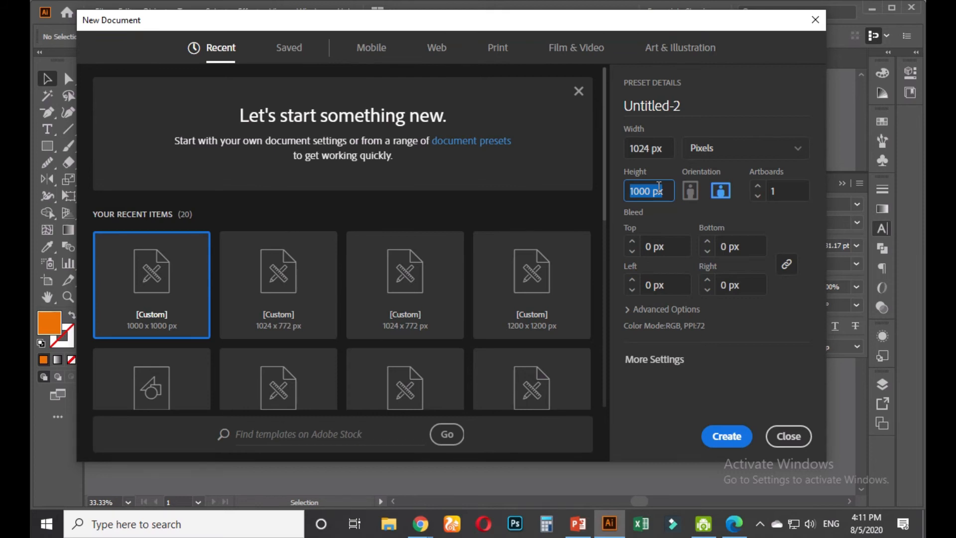
text(1)
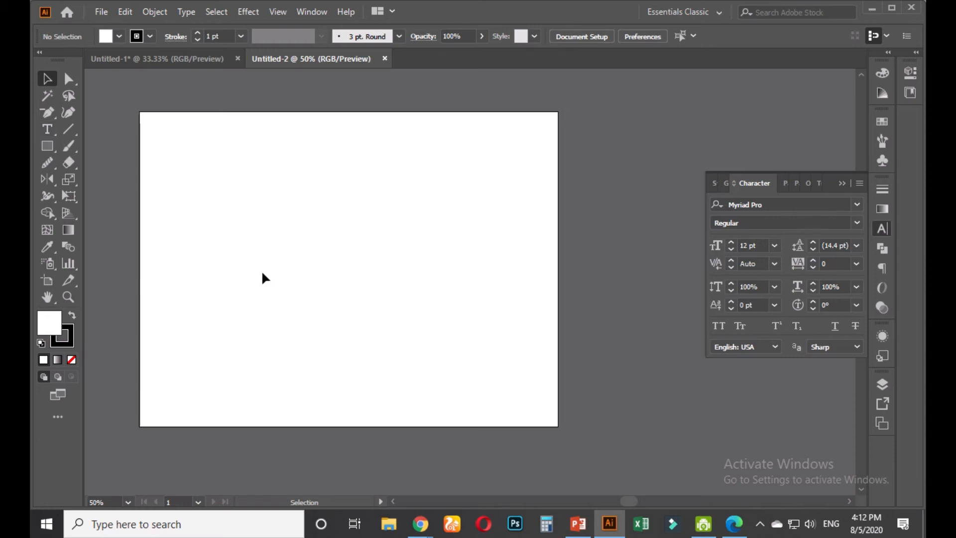
- Paste the church logo image and move it off the artboard, beside its right edge
key(ctrl+v)
key(ctrl+minus)
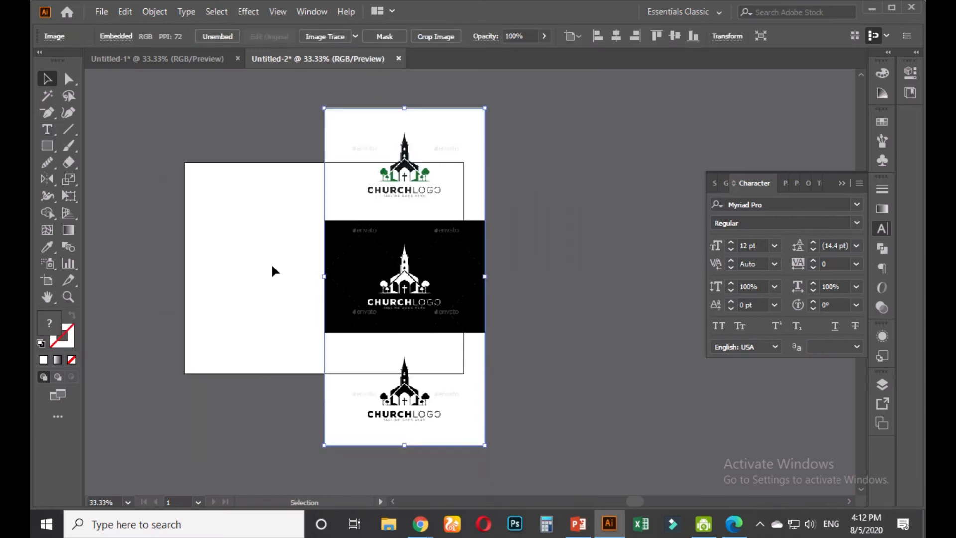
drag(363, 292, 509, 309)
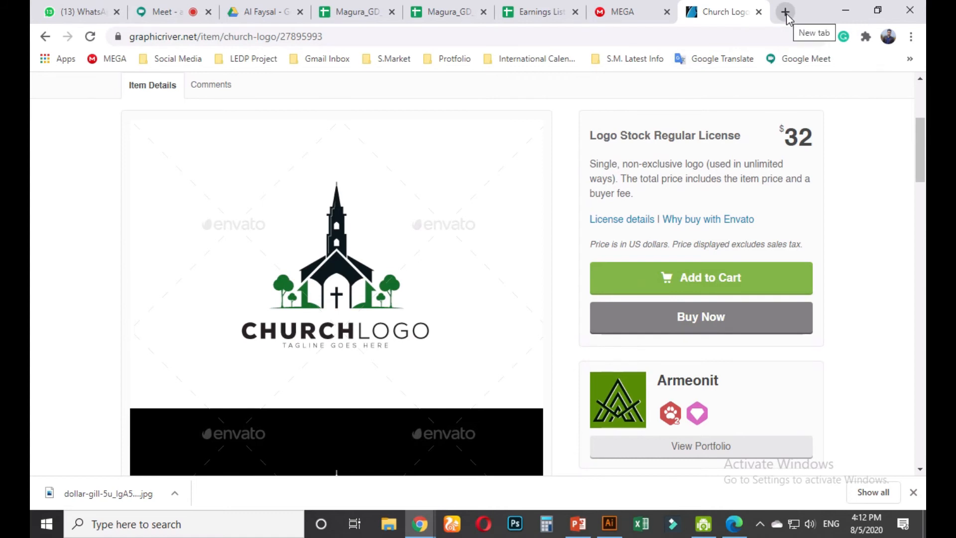
- Open a new browser tab in Chrome and look back over the church logo page and the Harley-Davidson document
click(784, 13)
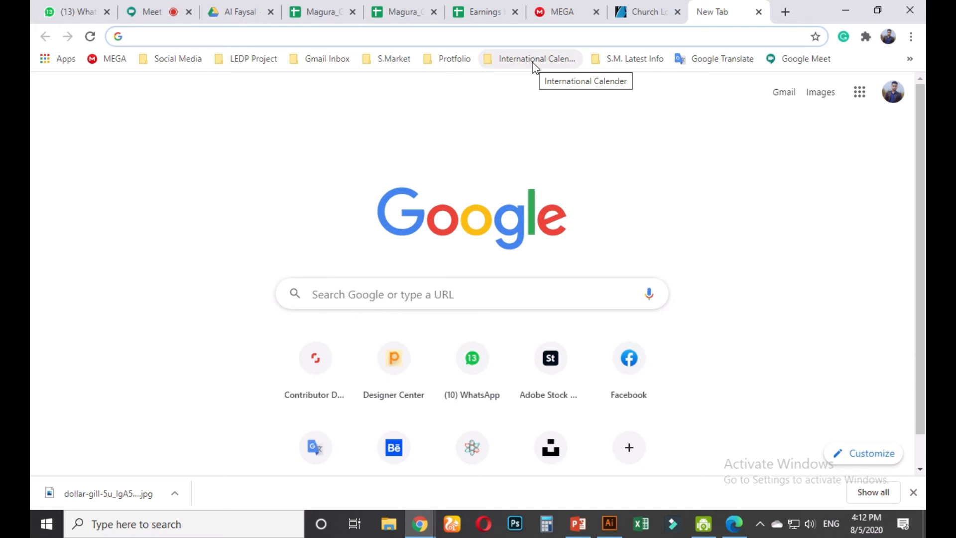
click(152, 12)
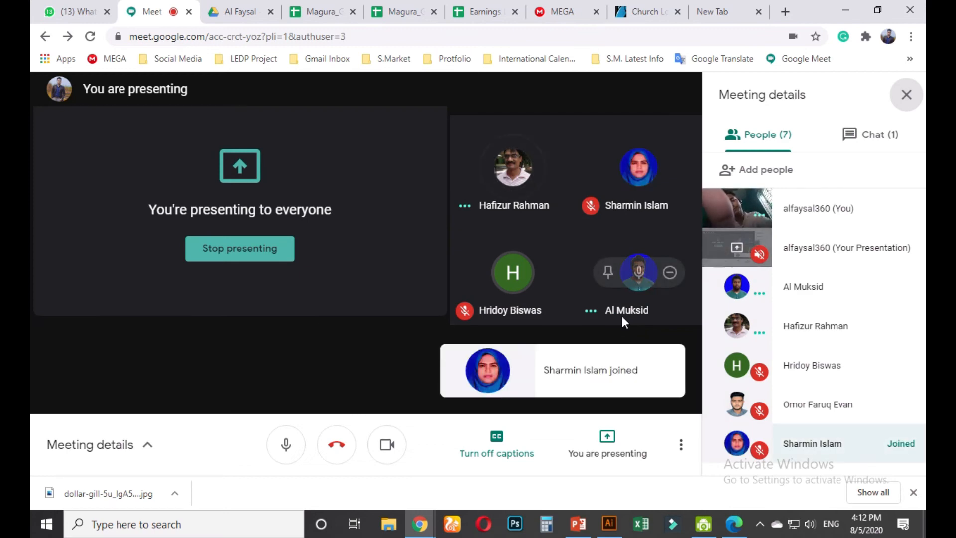
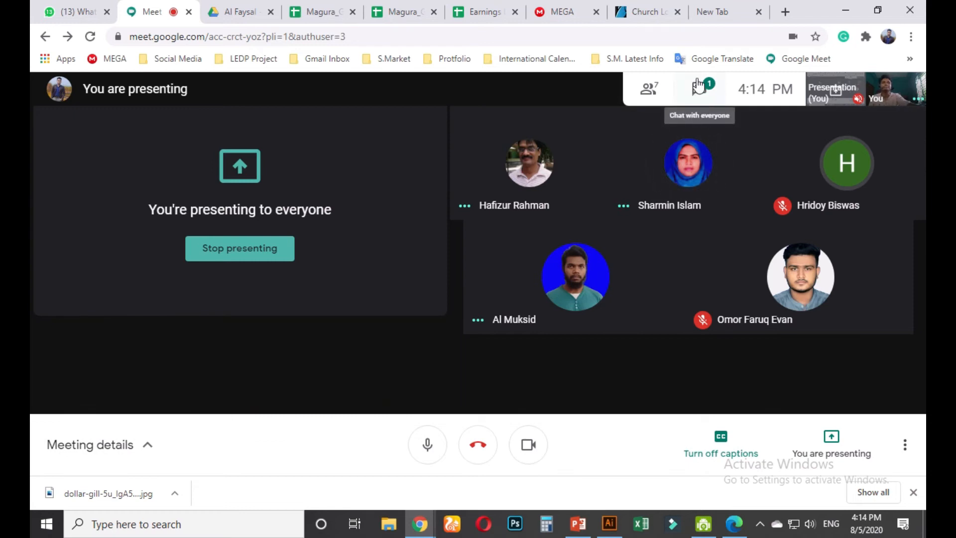
click(648, 12)
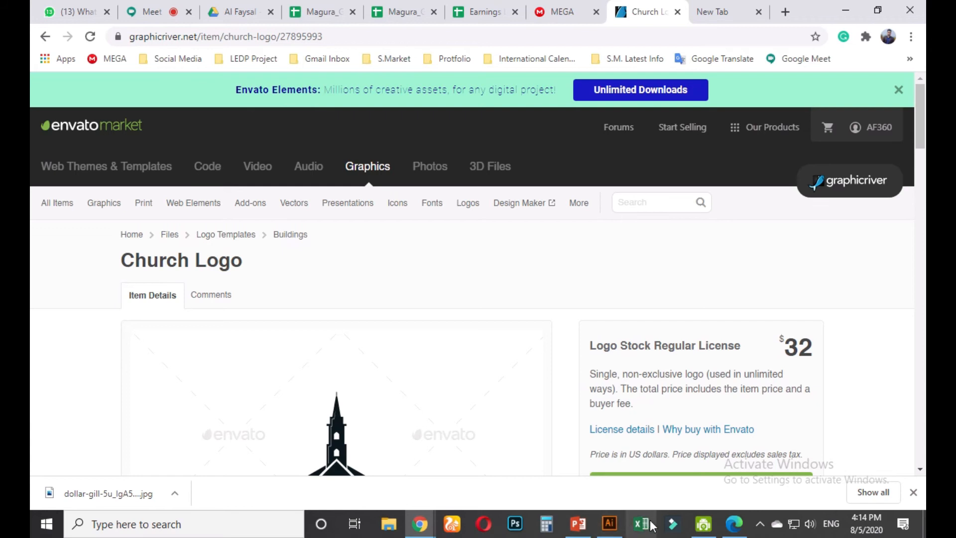
click(617, 524)
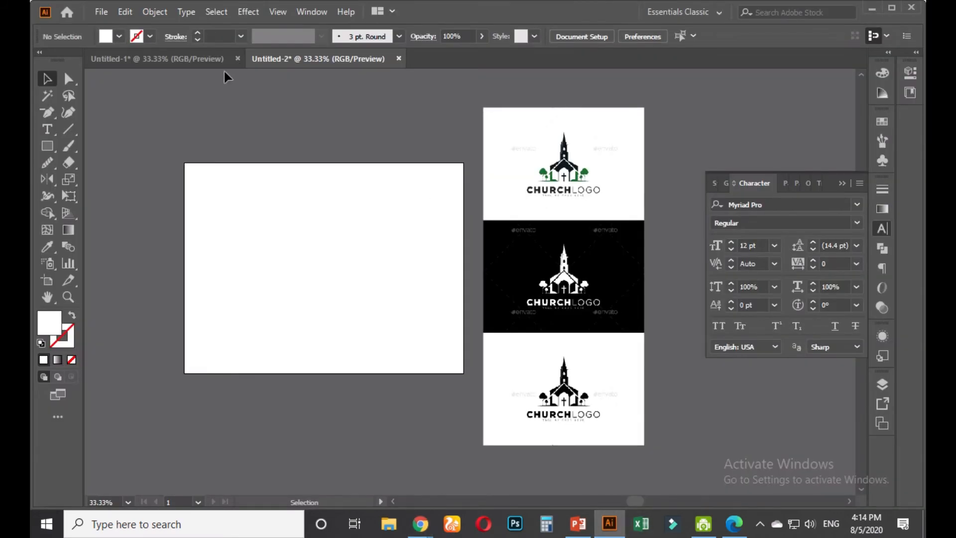
click(193, 58)
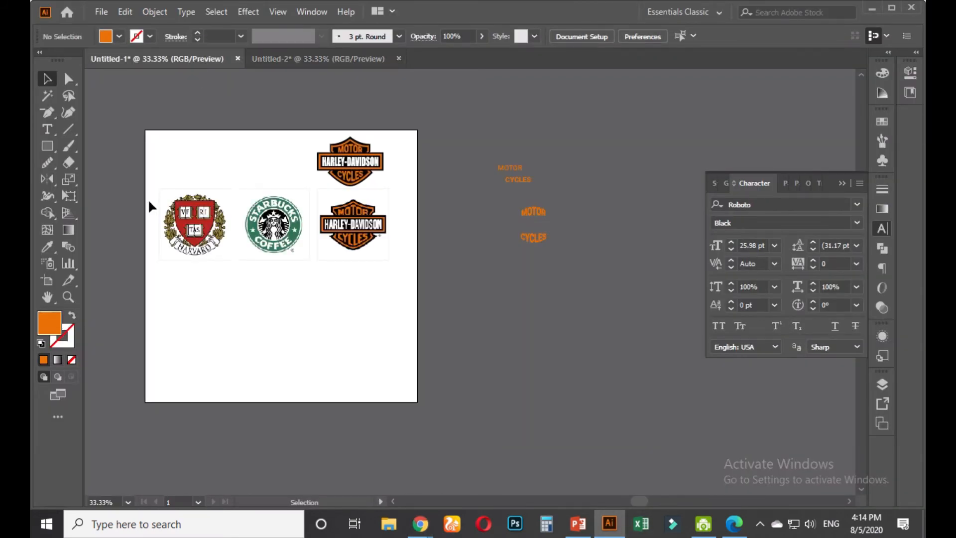
scroll(152, 242, up, 1)
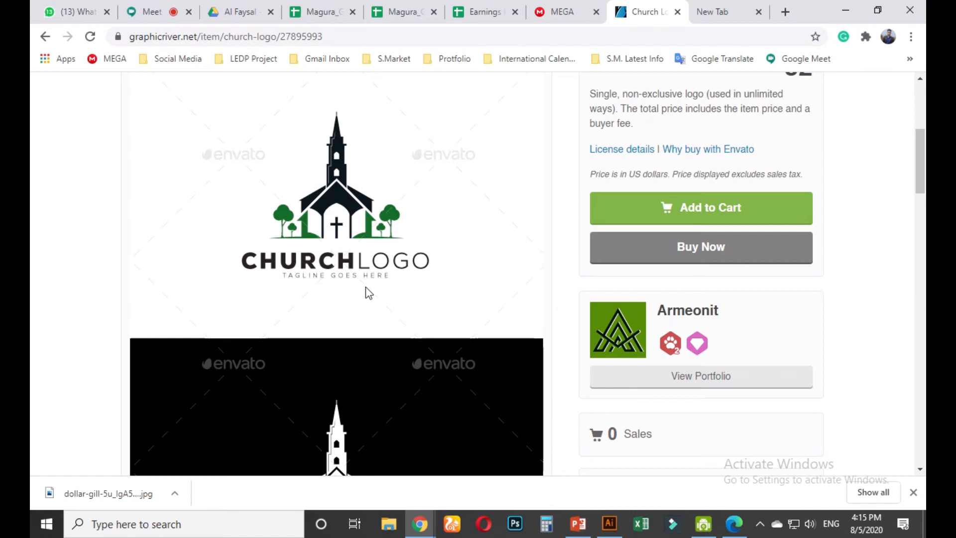
- Search Google Images for mosque vector in the empty browser tab
click(730, 12)
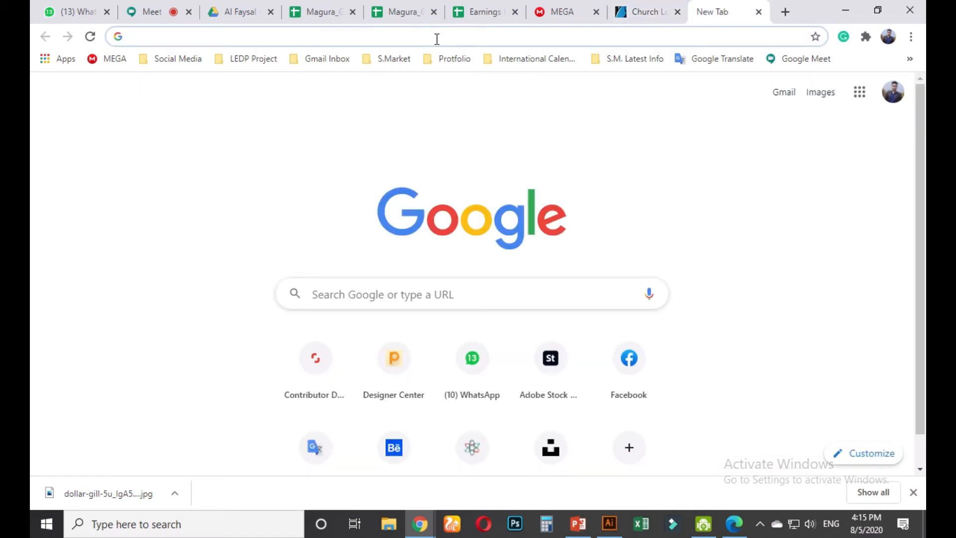
text(mosque)
key(Return)
click(265, 135)
text(vector)
key(Return)
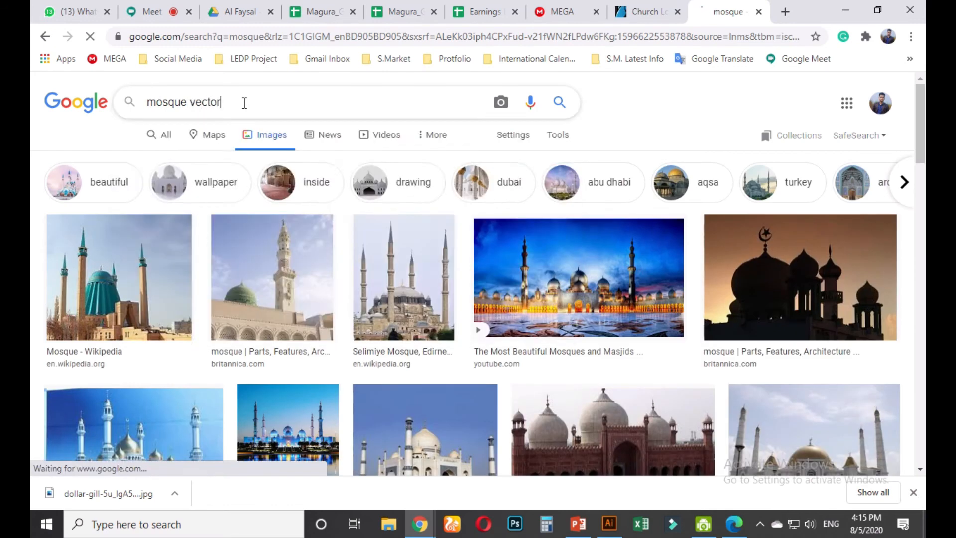
click(152, 12)
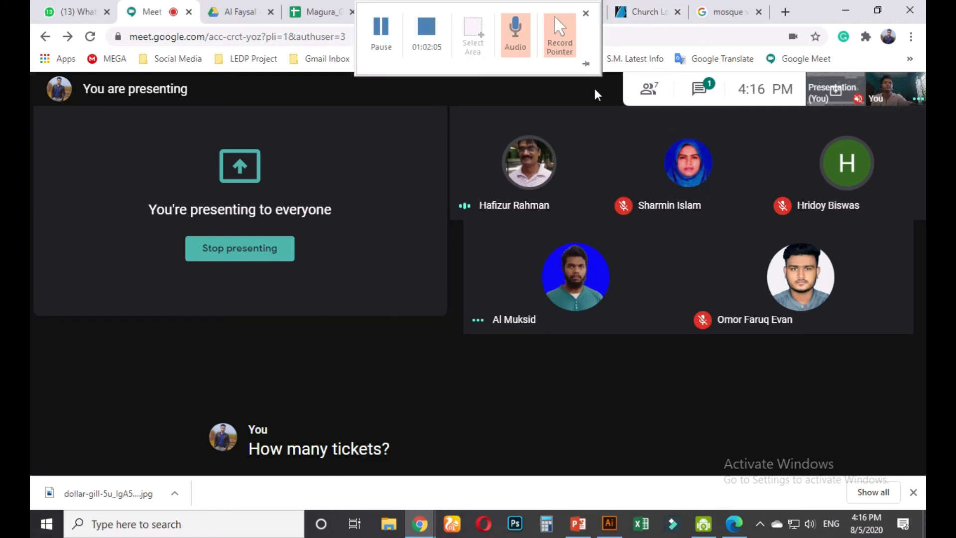
click(646, 12)
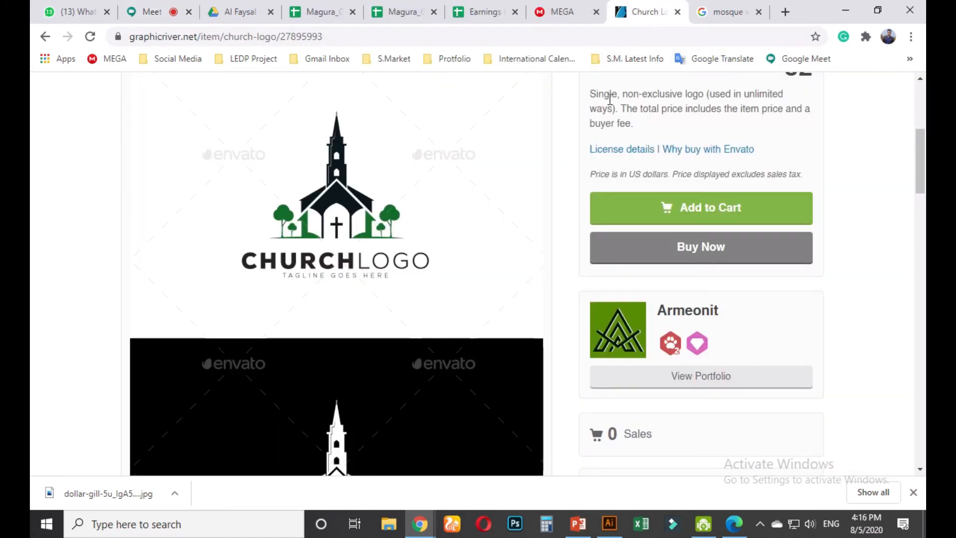
scroll(531, 229, up, 5)
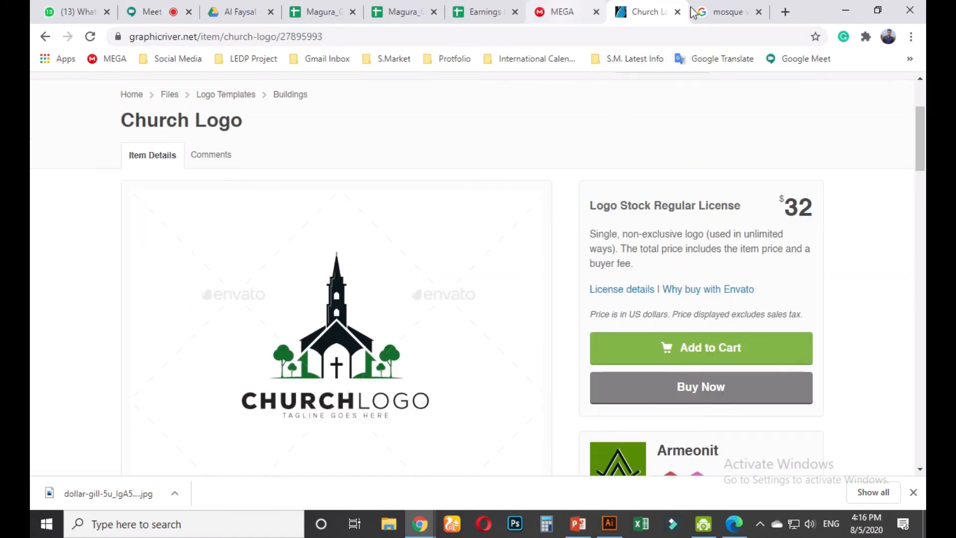
- Copy two dark mosque silhouettes with curved bases from the image results into Illustrator, stacked beside the church logo image
click(727, 12)
scroll(406, 189, down, 1)
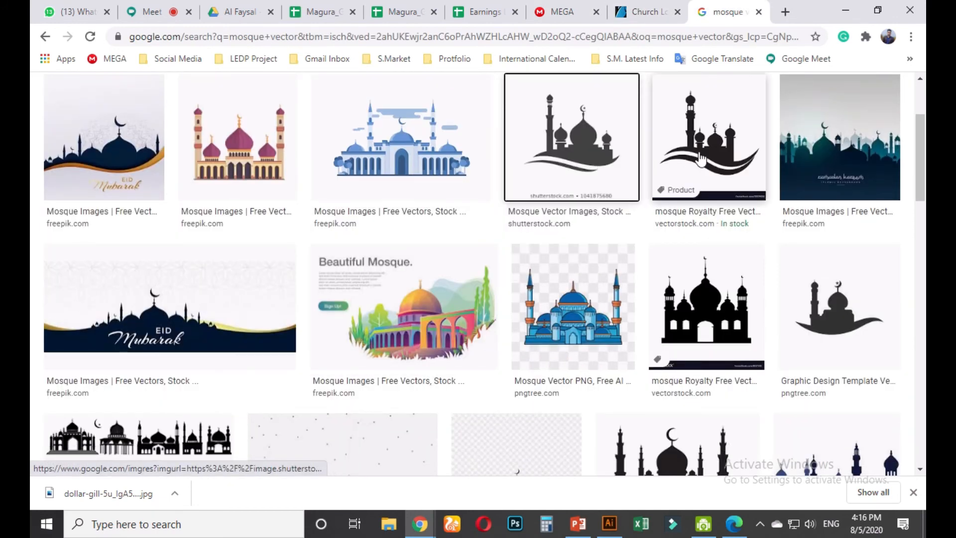
right_click(617, 138)
click(642, 250)
click(610, 523)
key(ctrl+v)
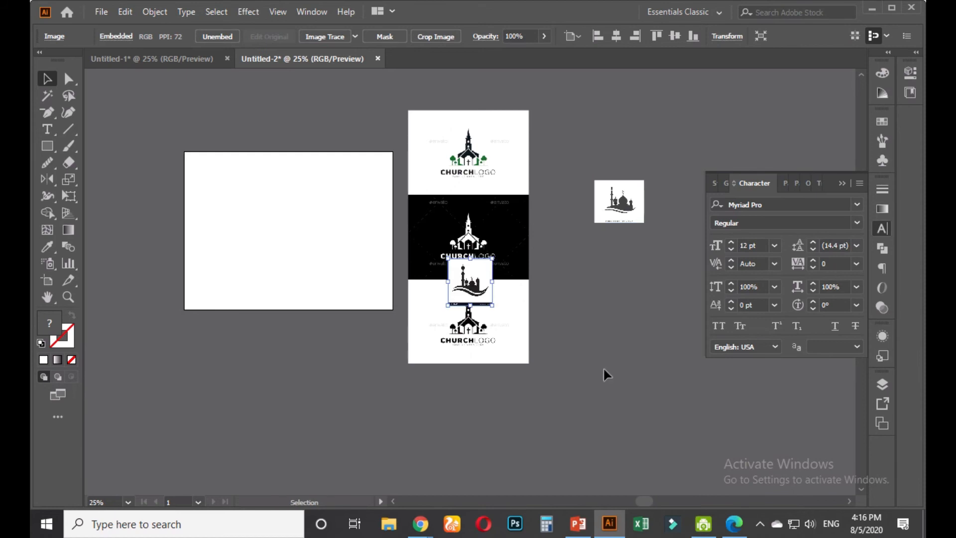
drag(491, 300, 617, 261)
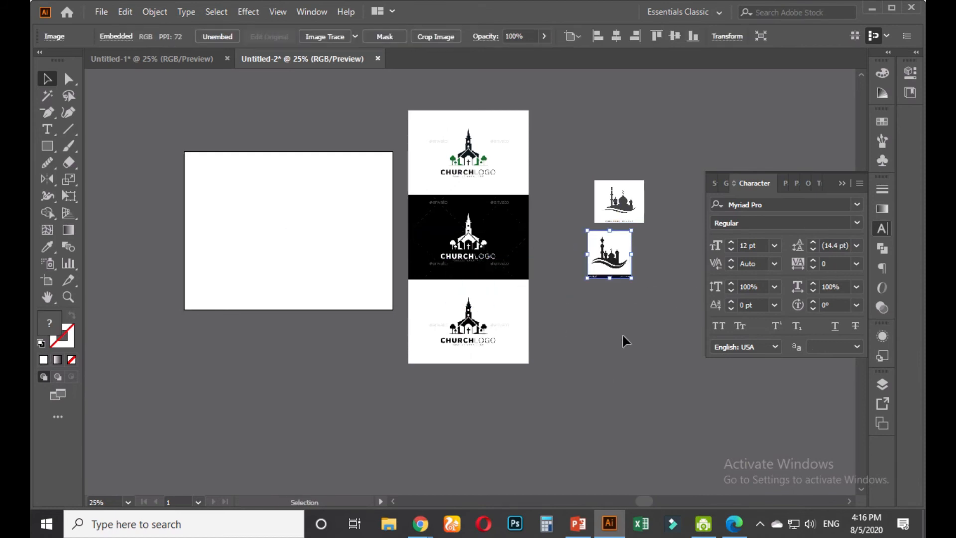
- Copy the Eid Mubarak mosque banner from the Google image results and paste it beside the other references in the Illustrator document
mouse_move(421, 523)
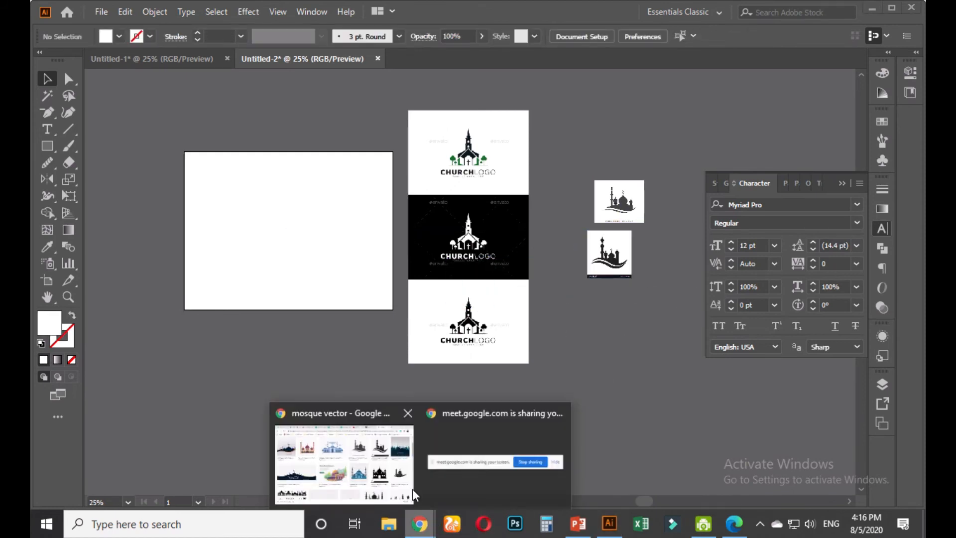
click(381, 432)
scroll(358, 389, down, 1)
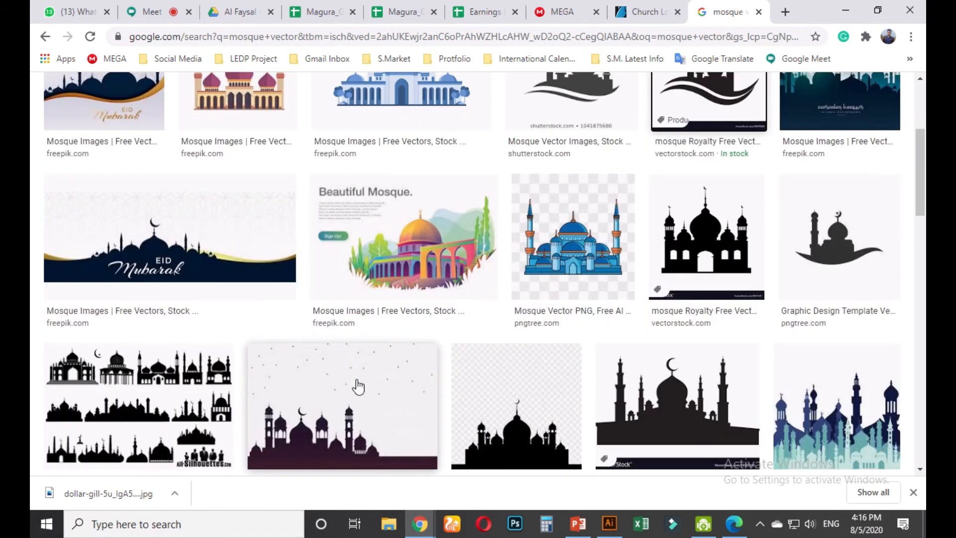
scroll(358, 387, down, 1)
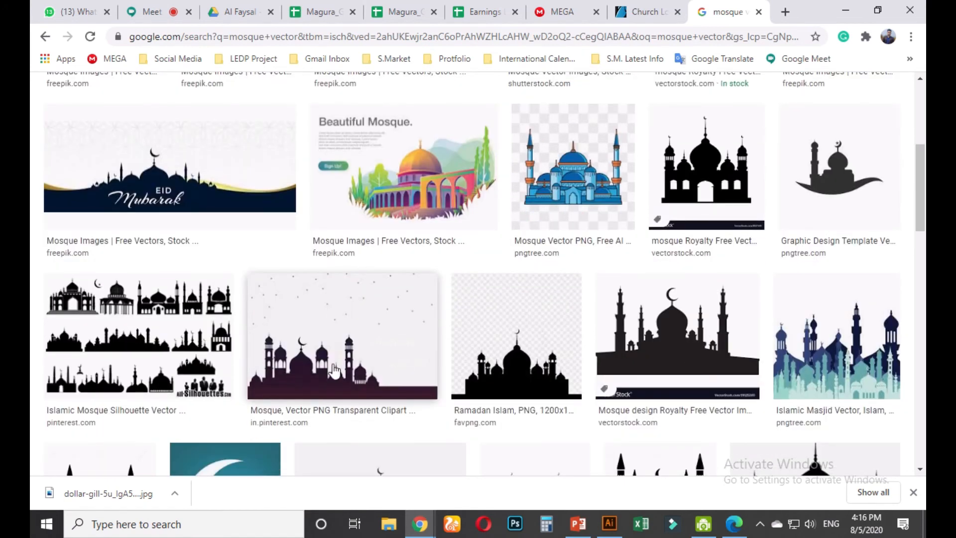
right_click(201, 168)
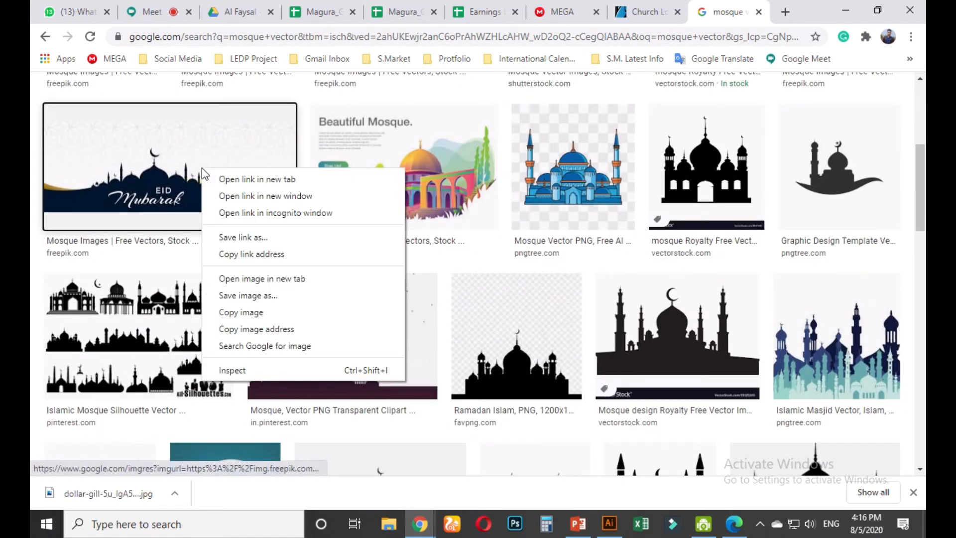
click(244, 313)
click(610, 523)
click(518, 363)
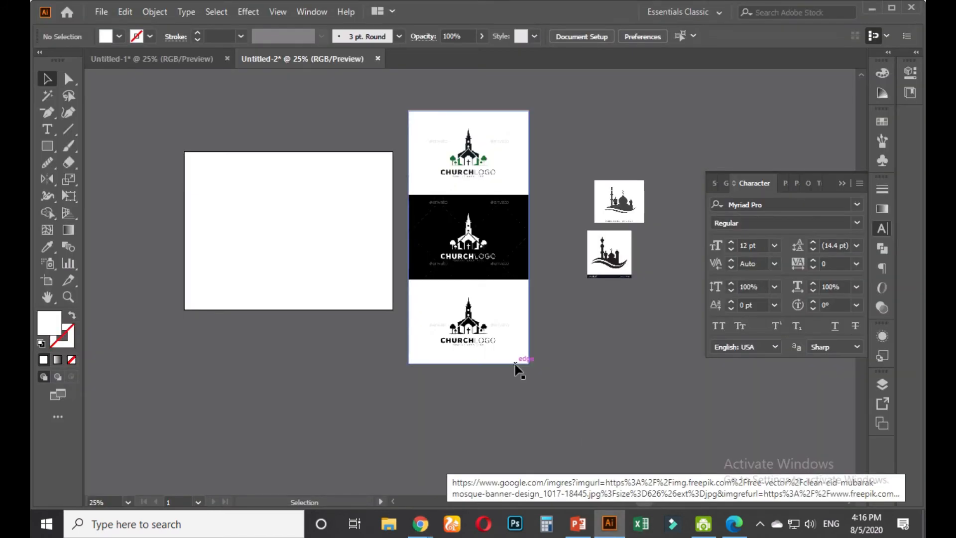
key(ctrl+v)
drag(554, 355, 298, 347)
drag(231, 276, 443, 235)
- Try to trace the left curve of the upper reference mosque's central dome with the Pen tool, using a white stroke and no fill
click(467, 203)
scroll(367, 250, up, 4)
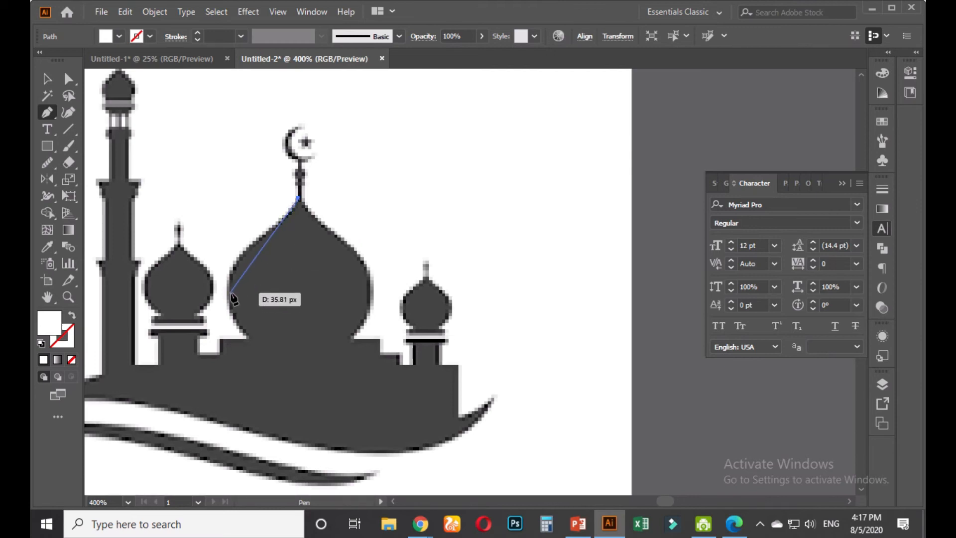
click(230, 291)
drag(230, 297, 236, 316)
key(ctrl+z)
click(72, 316)
drag(241, 258, 215, 272)
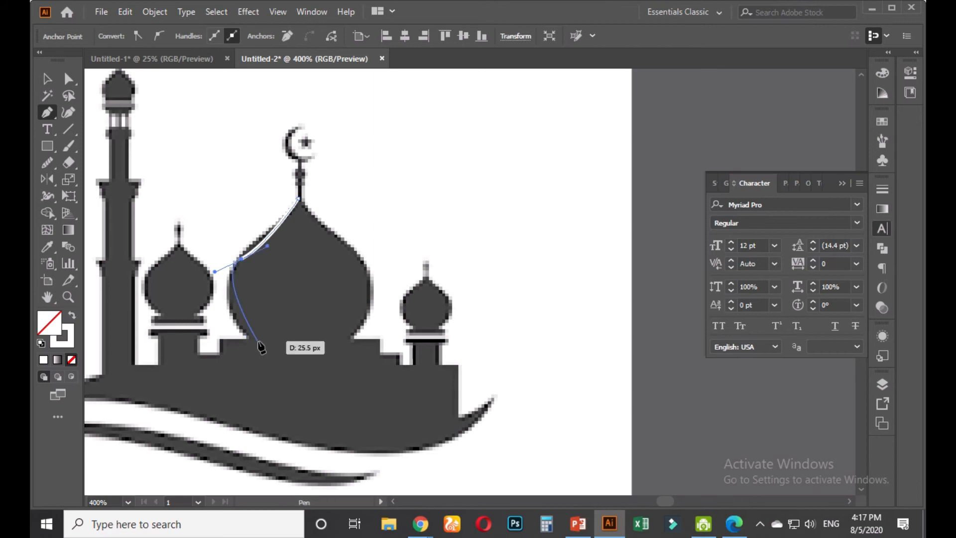
key(ctrl+z)
drag(232, 269, 234, 304)
key(ctrl+z)
click(48, 80)
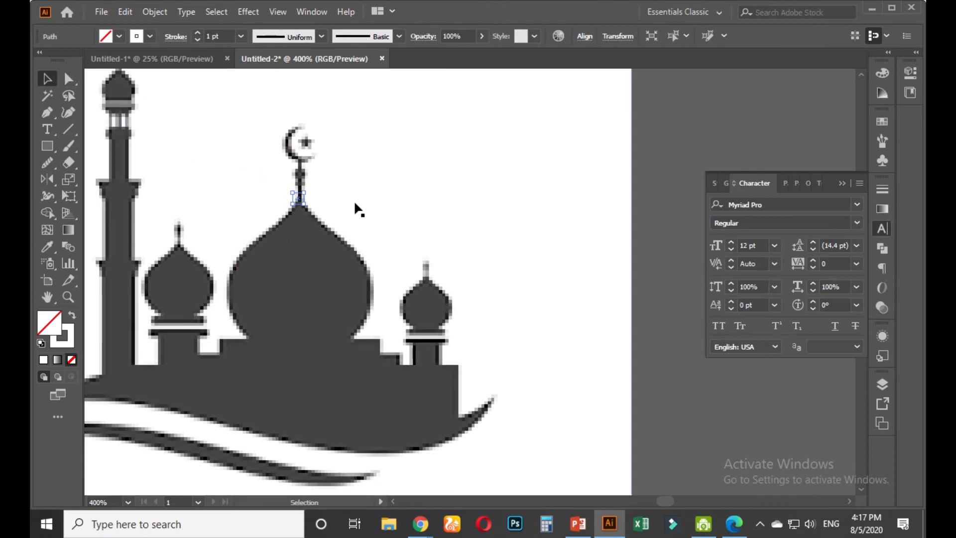
click(341, 199)
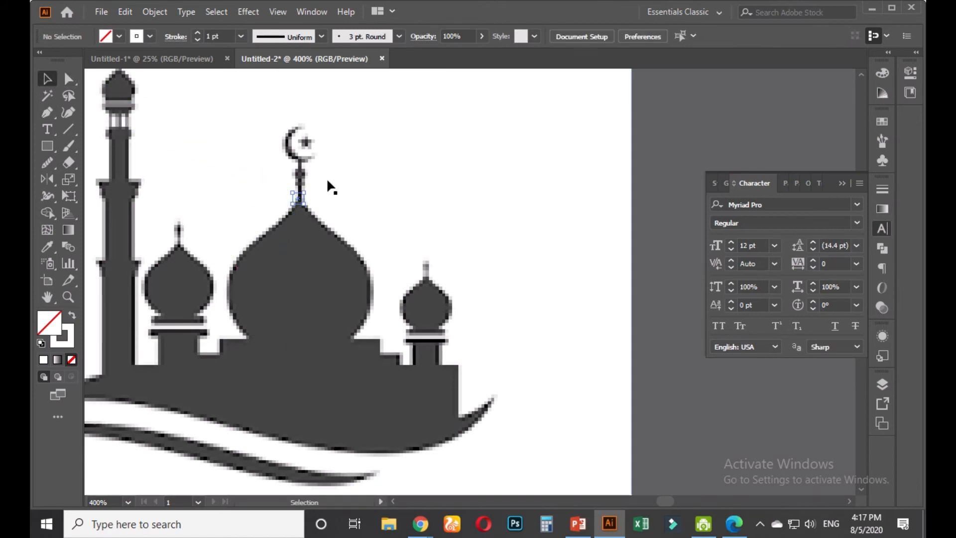
- Trace the central dome's left edge from tip to base with a white line and even out the curve with the Smooth tool
click(46, 163)
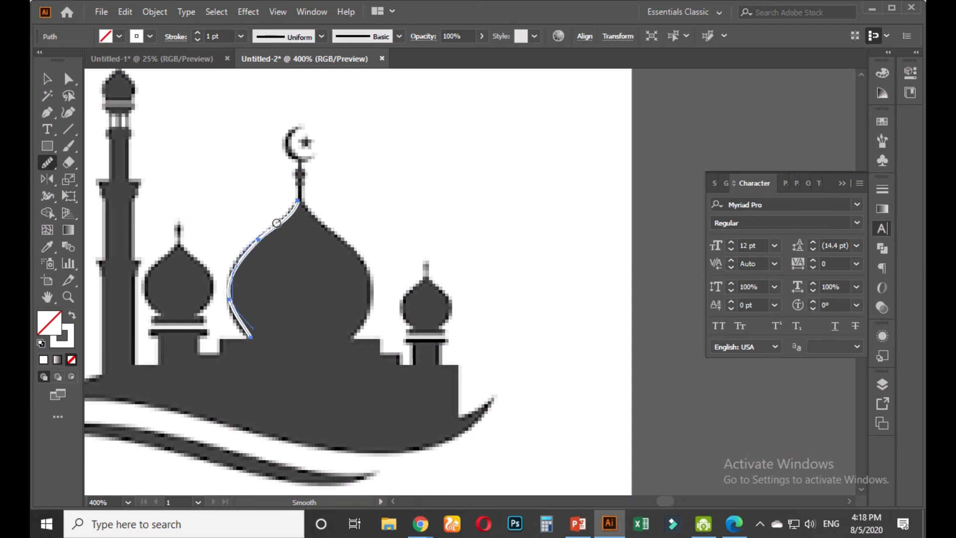
mouse_move(277, 223)
mouse_down()
mouse_move(294, 210)
mouse_move(233, 290)
mouse_move(248, 321)
mouse_move(221, 309)
mouse_move(235, 327)
mouse_up()
click(47, 79)
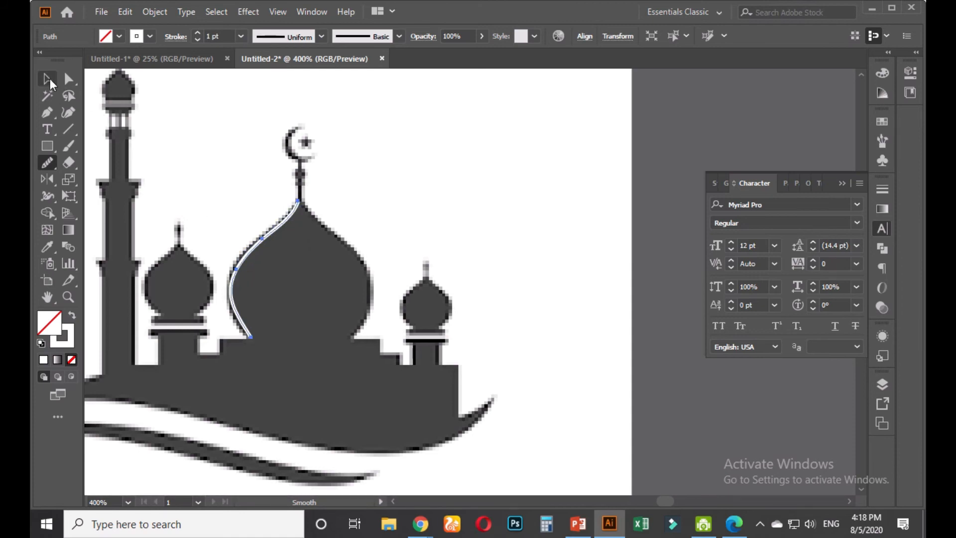
- Extend the curve with the Pen tool along the dome's left stepped shoulder, about 6 px down, 7 px left and 7 px down
click(47, 114)
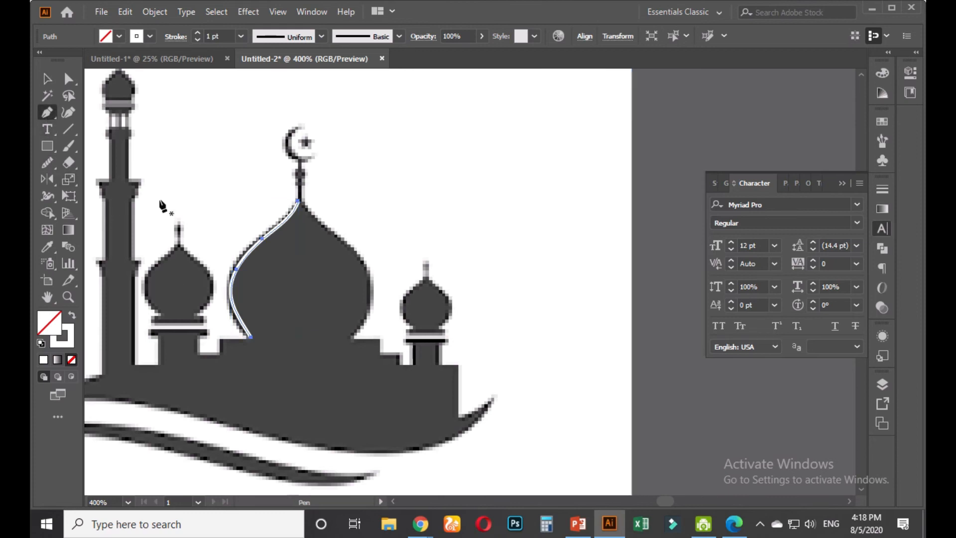
scroll(199, 334, up, 2)
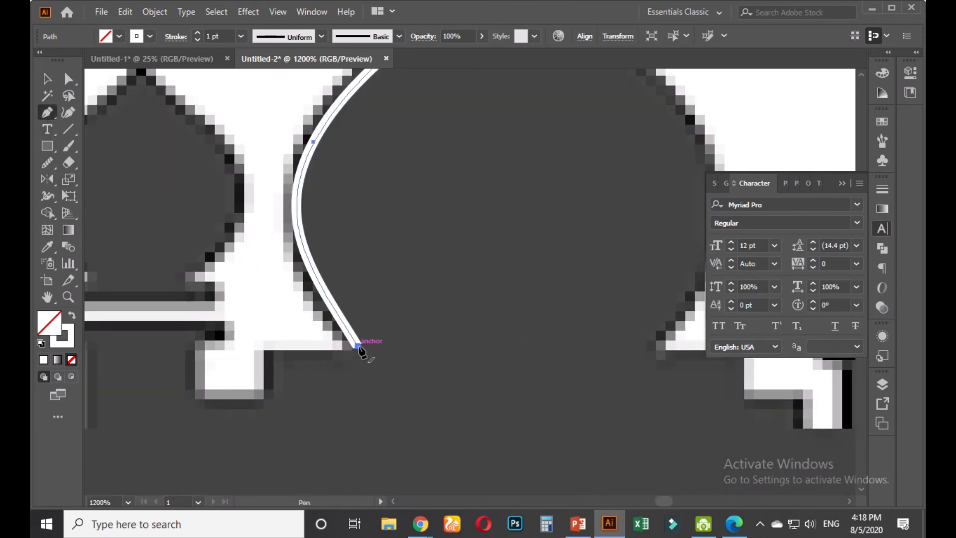
drag(359, 345, 326, 355)
scroll(260, 347, down, 2)
drag(260, 345, 263, 379)
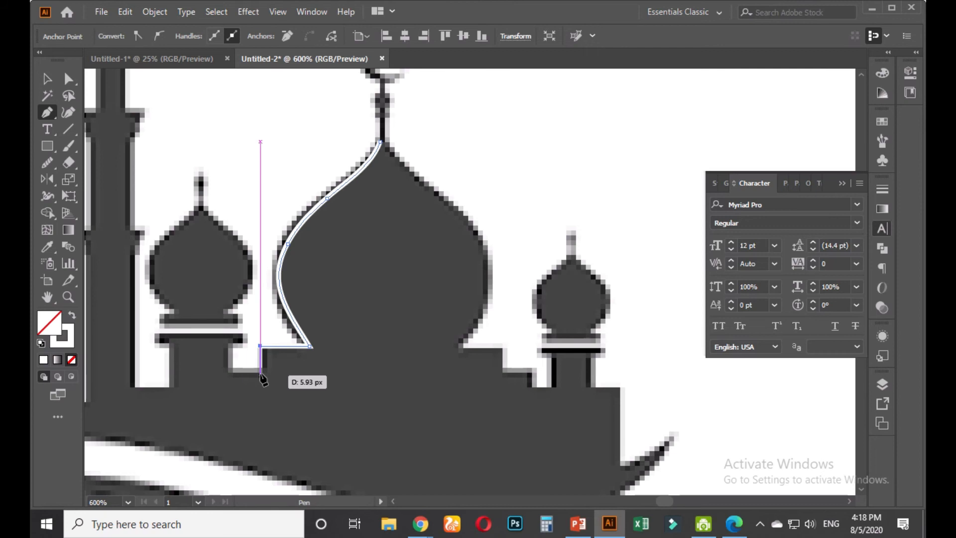
click(260, 374)
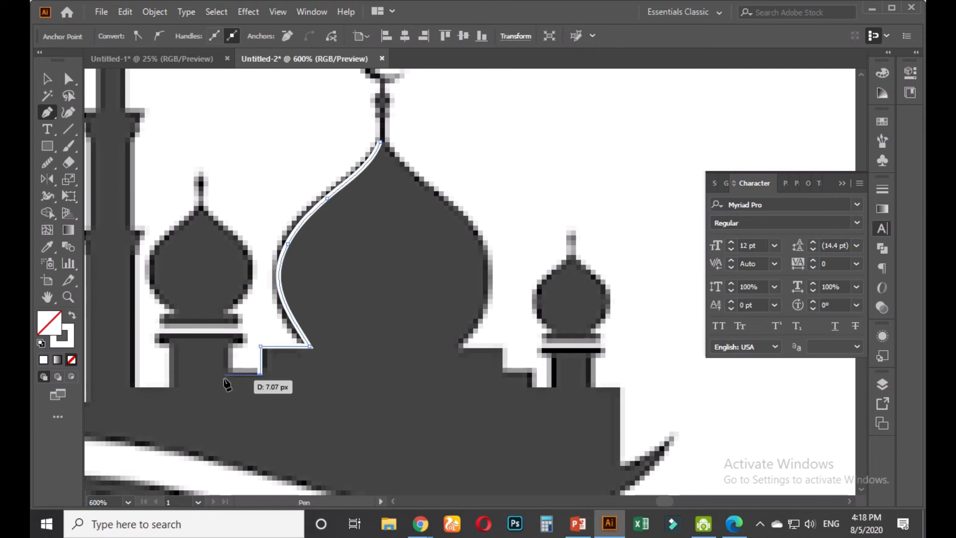
click(229, 375)
scroll(230, 380, down, 1)
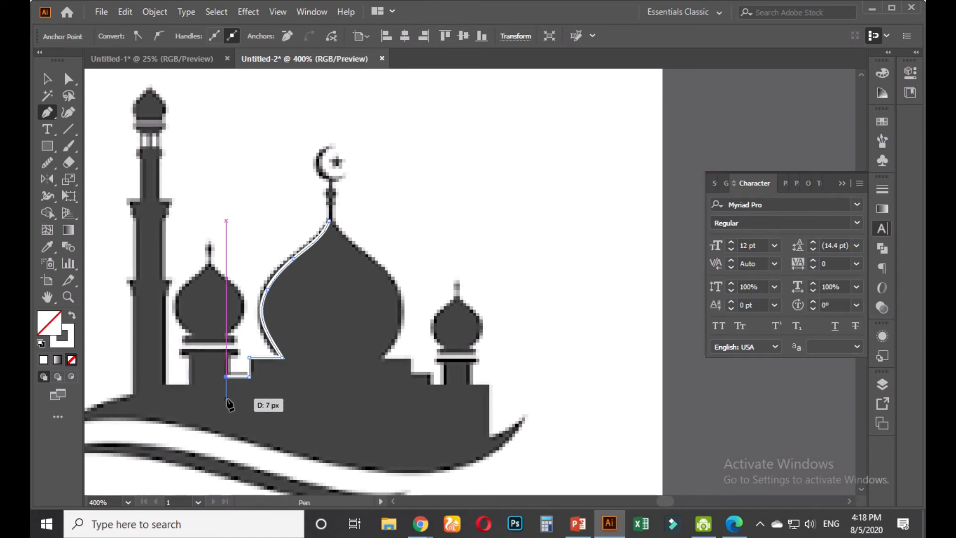
click(227, 400)
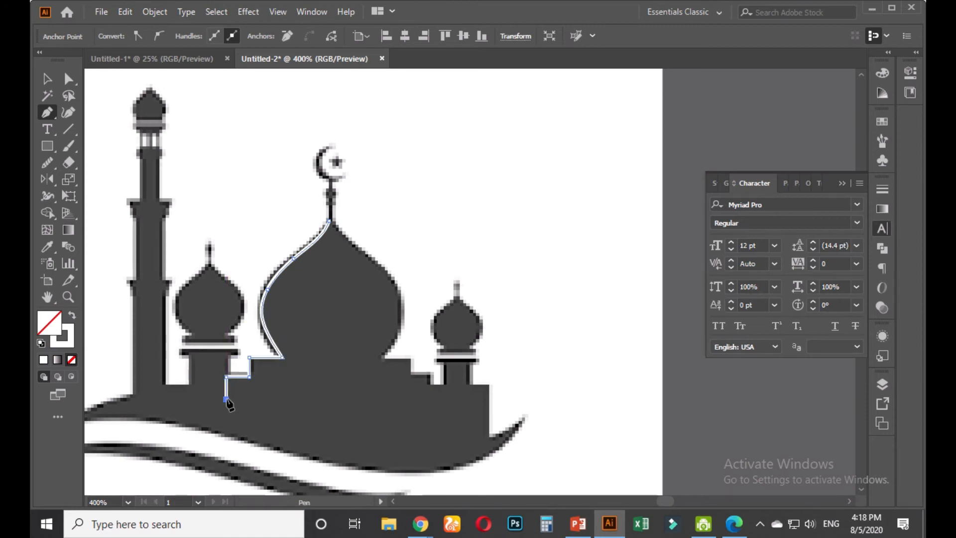
- Close the half-dome outline with a horizontal base line and a straight edge up to the dome's tip
click(330, 399)
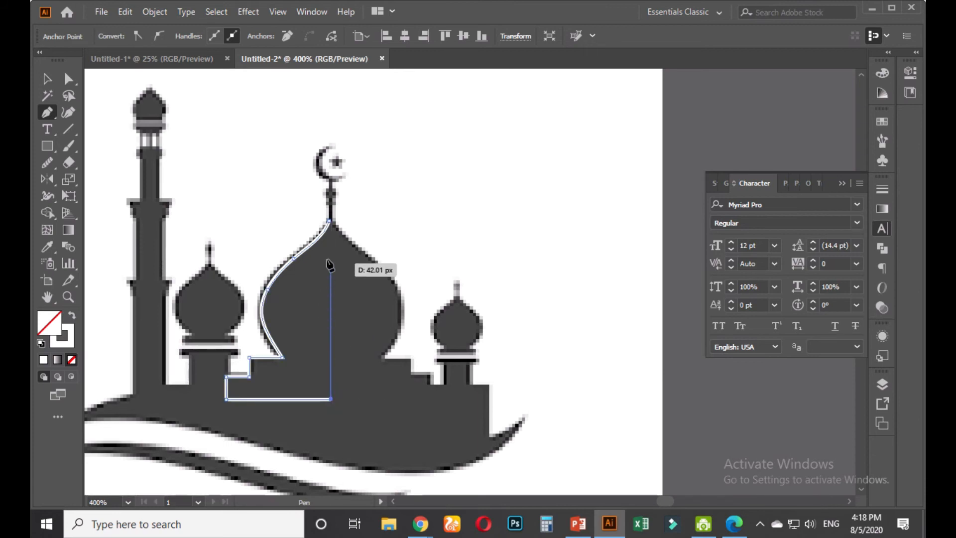
click(330, 221)
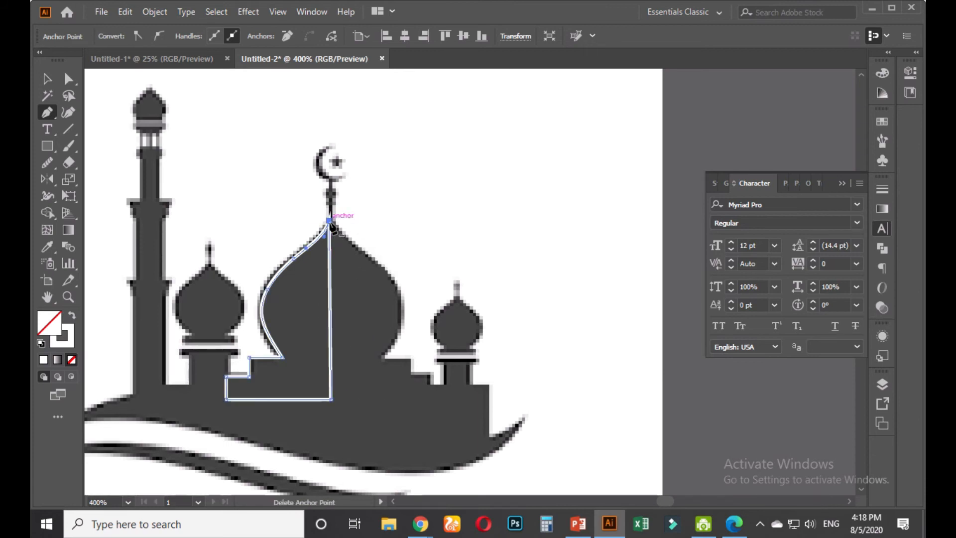
double_click(47, 180)
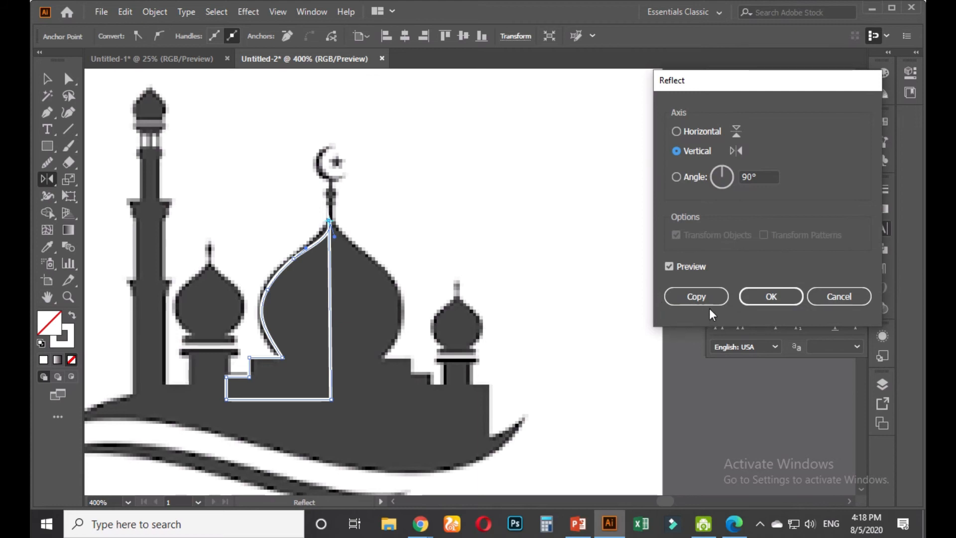
click(846, 301)
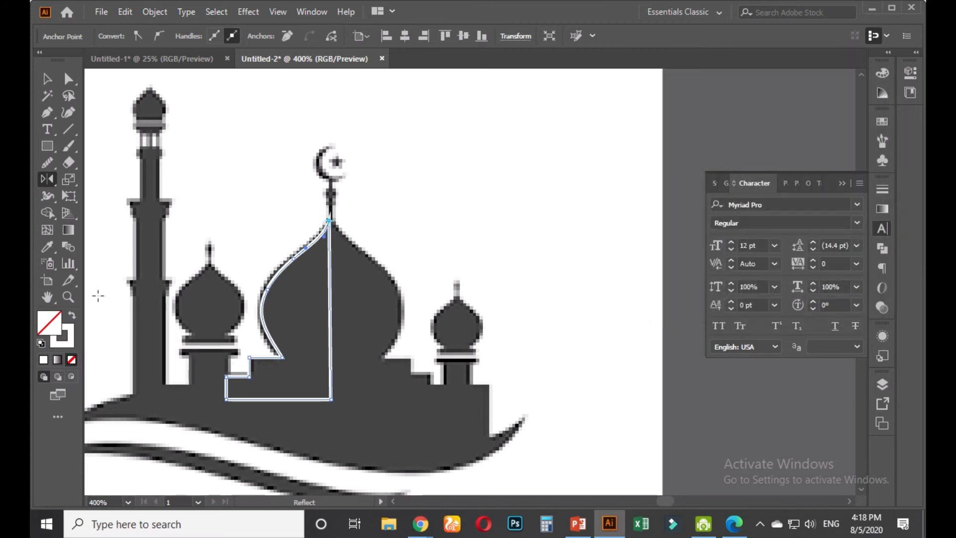
- Fill the half-dome shape and try to straighten its vertical edge by nudging the lower corner and tip anchors
click(72, 314)
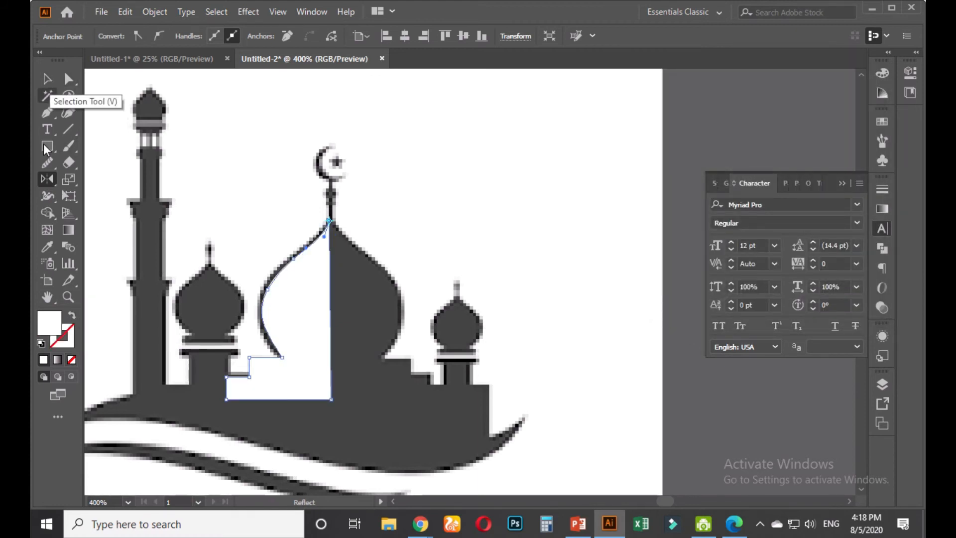
click(68, 81)
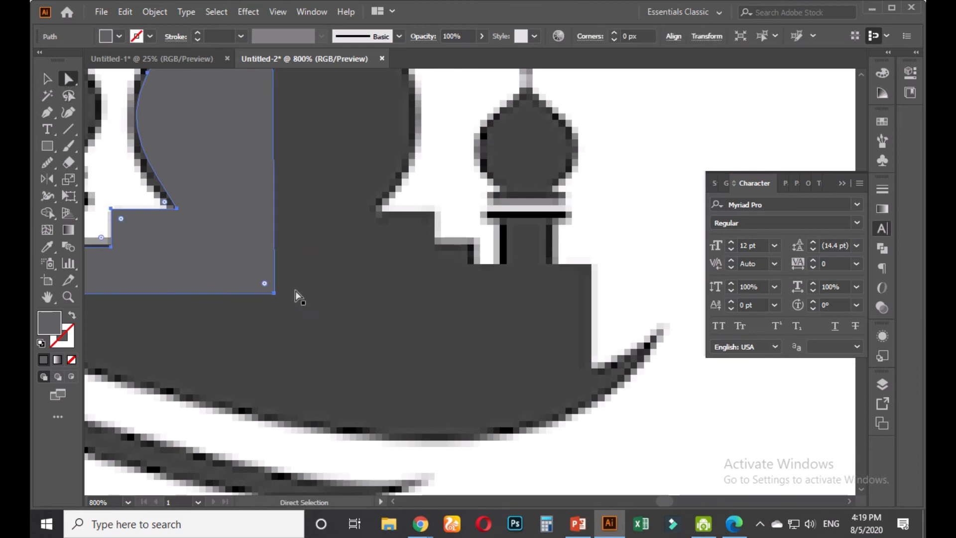
drag(277, 294, 271, 294)
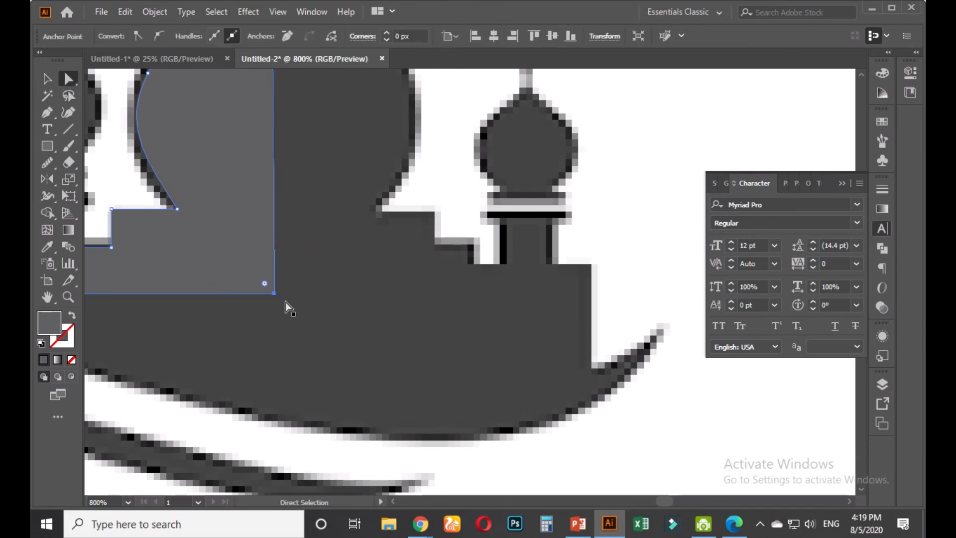
key(ctrl+z)
scroll(295, 287, down, 4)
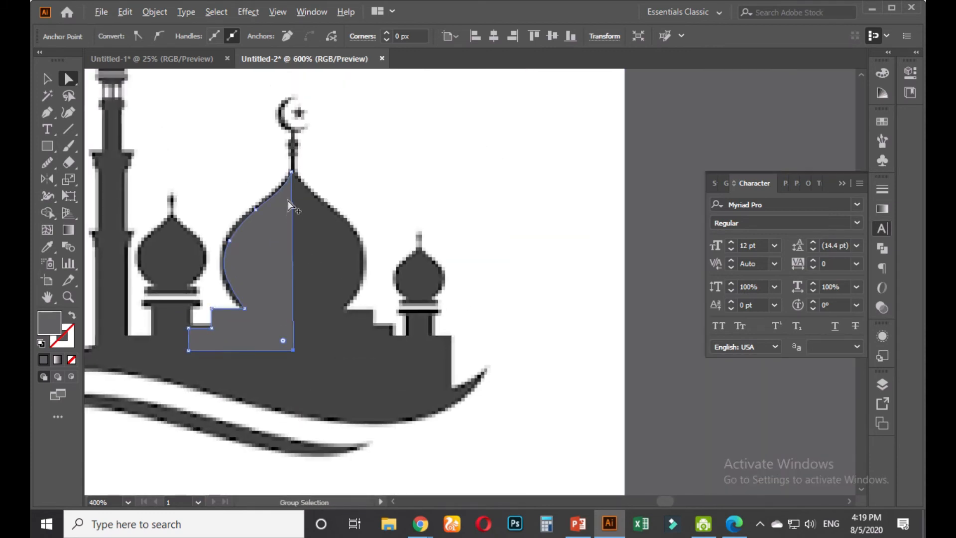
scroll(287, 204, up, 2)
drag(300, 138, 305, 137)
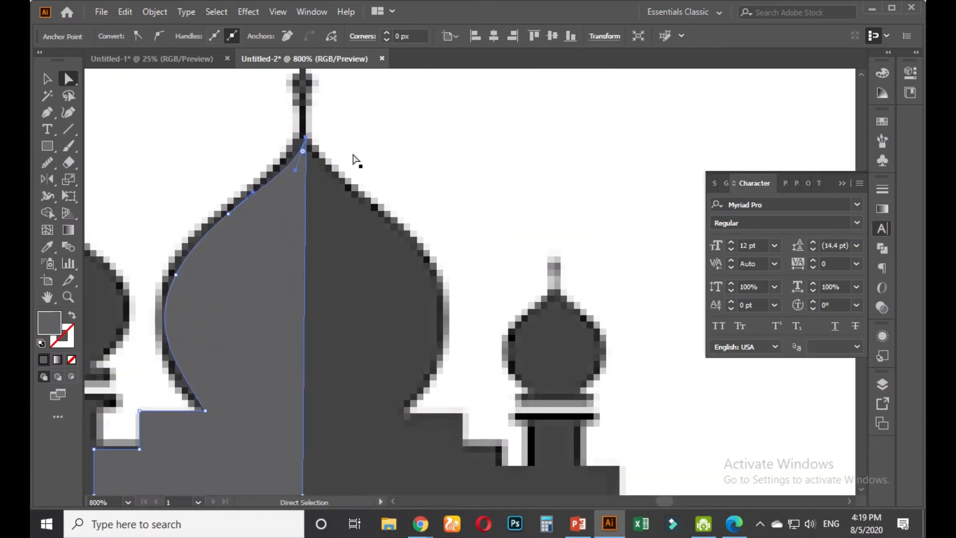
key(ctrl+z)
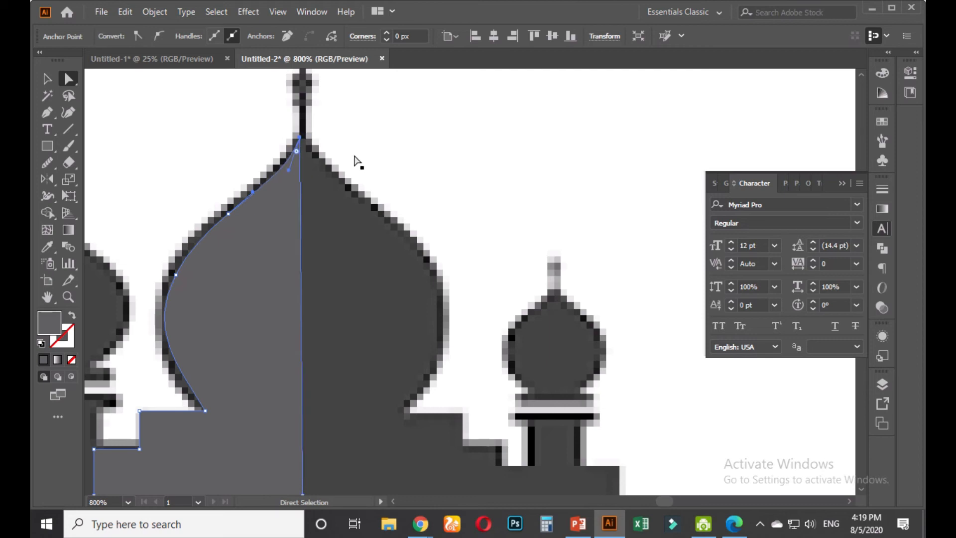
click(402, 173)
- Undo the fill, the closing edge and the base line, back to the open outline ending below the stepped shoulder
key(ctrl+z)
key(ctrl+z)
key(ctrl+z)
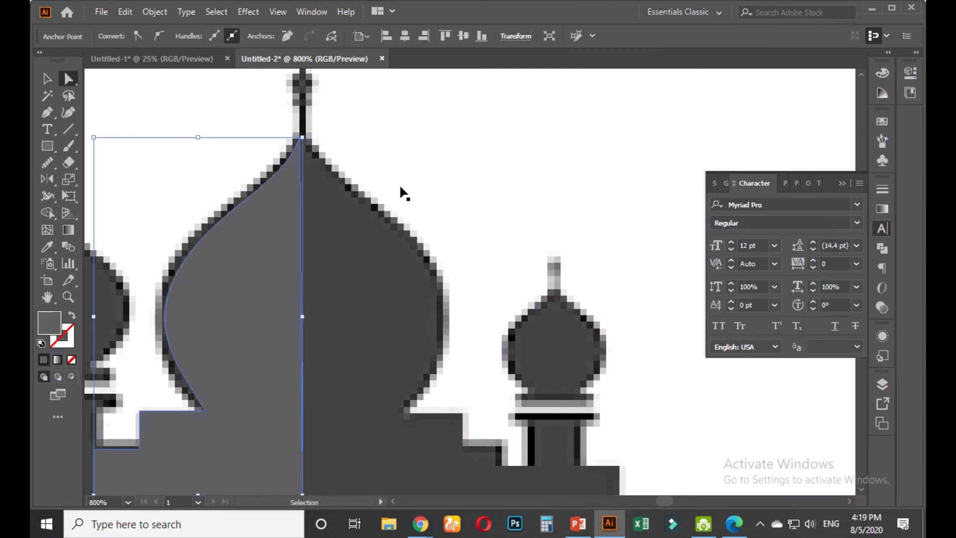
key(ctrl+z)
key(ctrl+z)
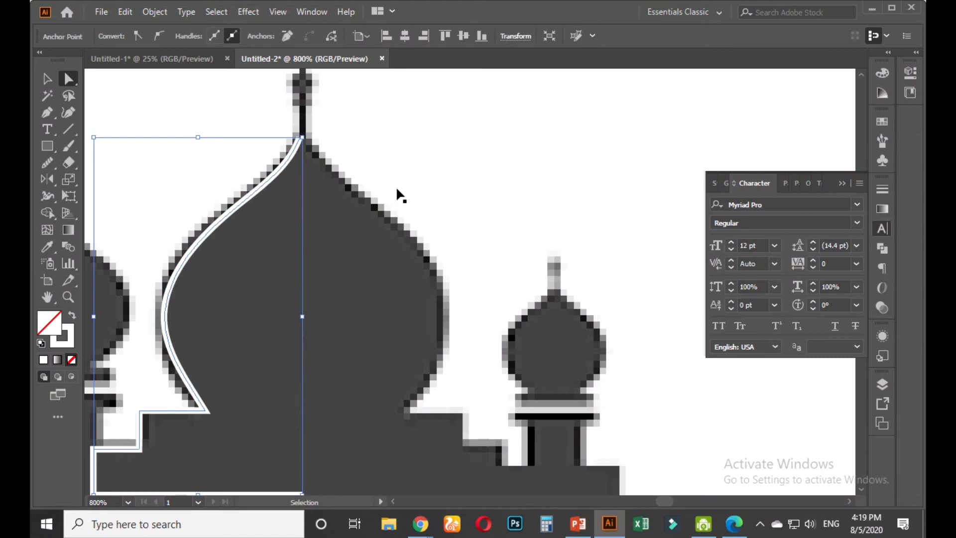
scroll(348, 240, down, 1)
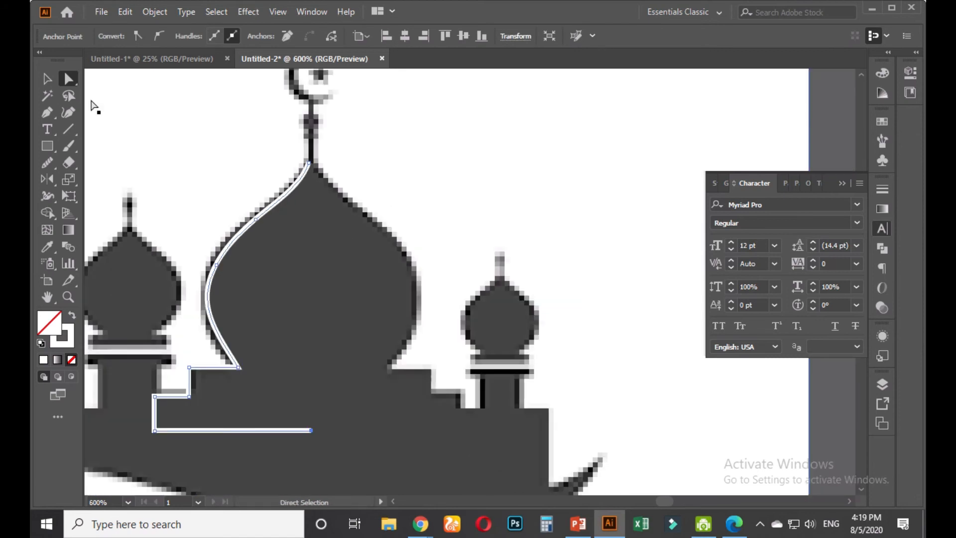
key(ctrl+z)
- Continue the outline with a base line about 32 px wide and close it with a vertical edge about 57 px up to the dome's tip
click(47, 112)
click(154, 430)
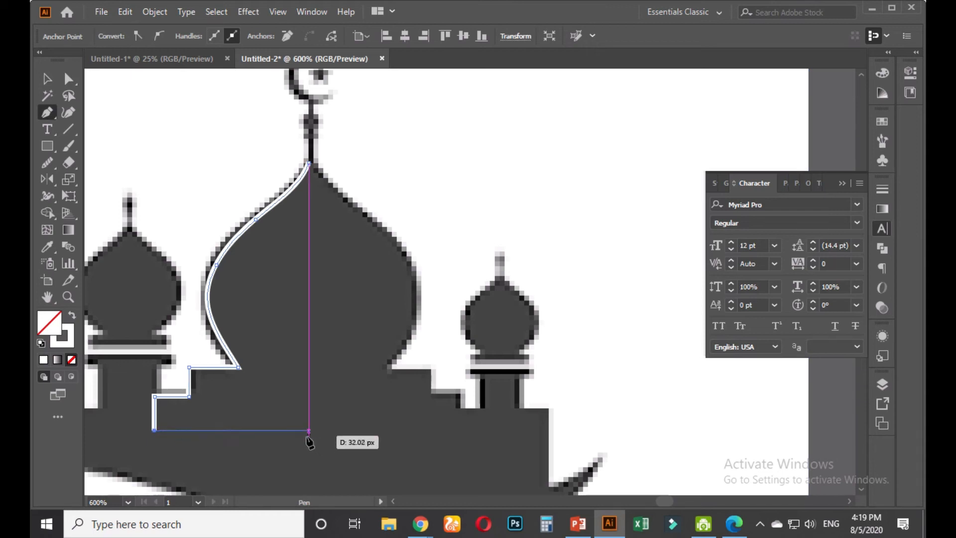
click(309, 431)
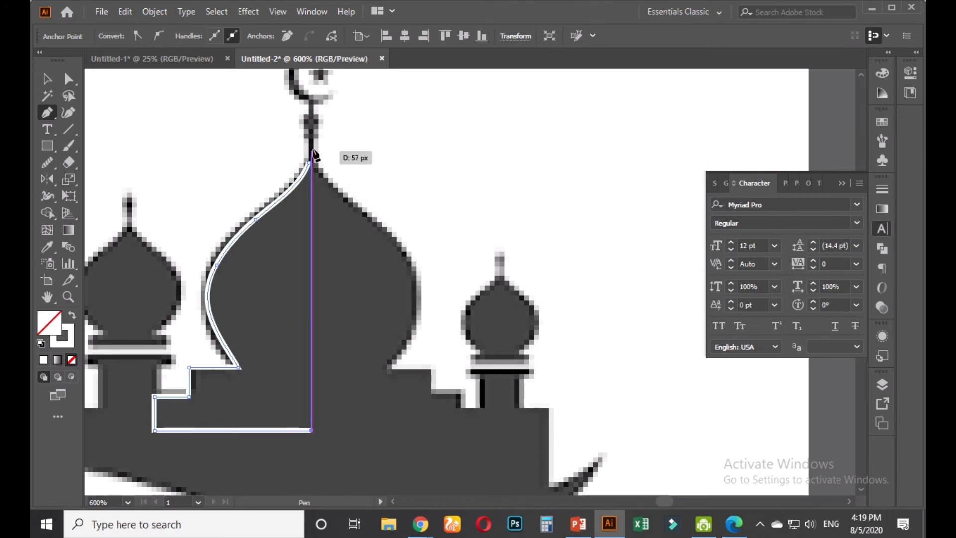
click(313, 158)
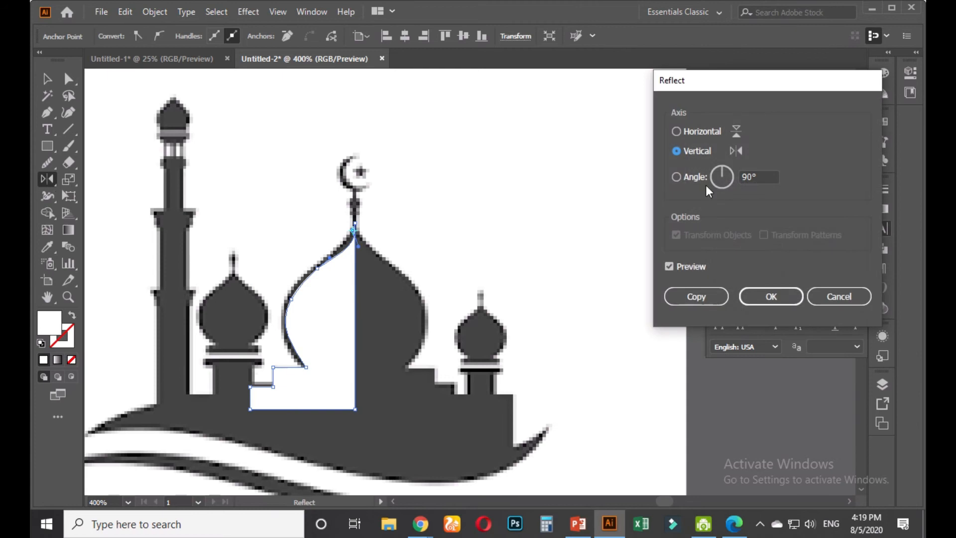
- Mirror a copy of the half-dome across a vertical axis and place it against the original's straight edge to complete the dome
click(696, 296)
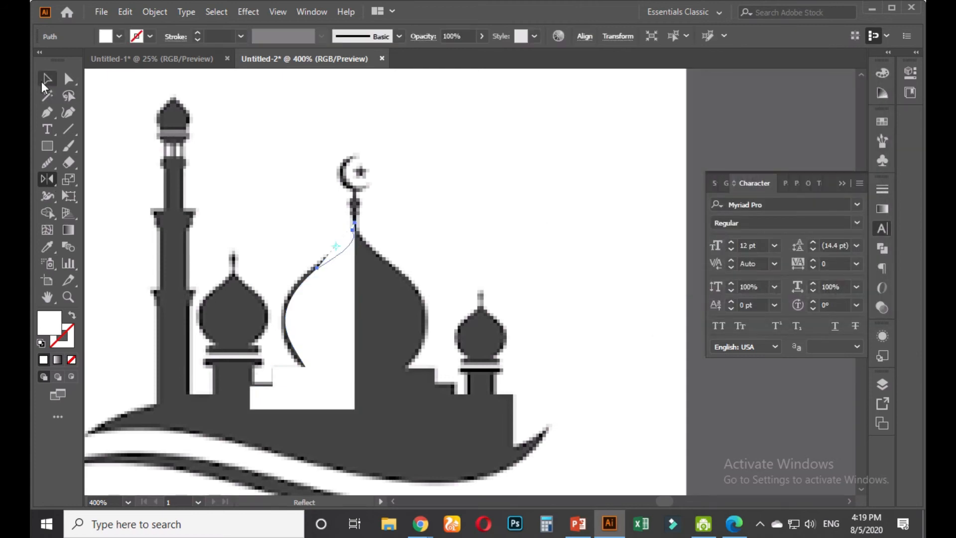
click(47, 79)
click(342, 305)
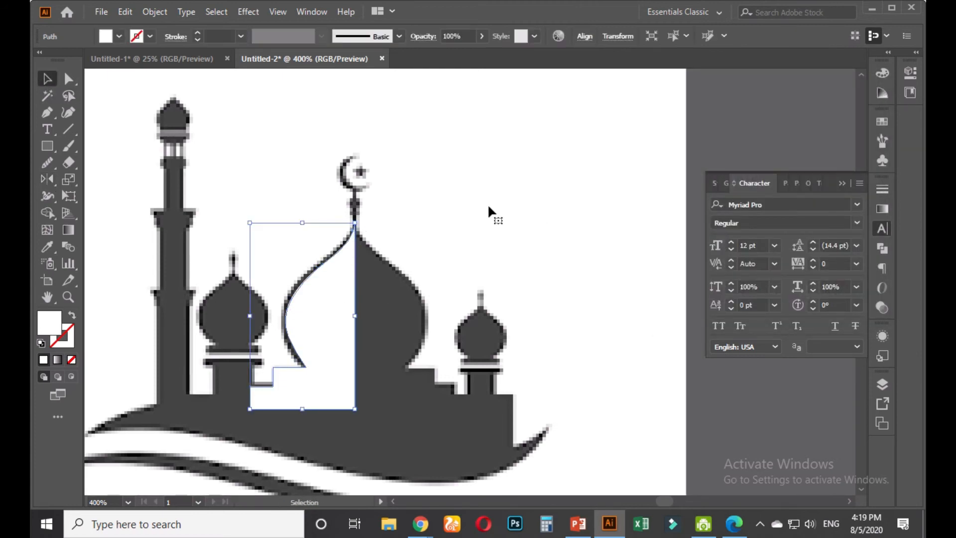
click(489, 211)
drag(338, 343, 408, 299)
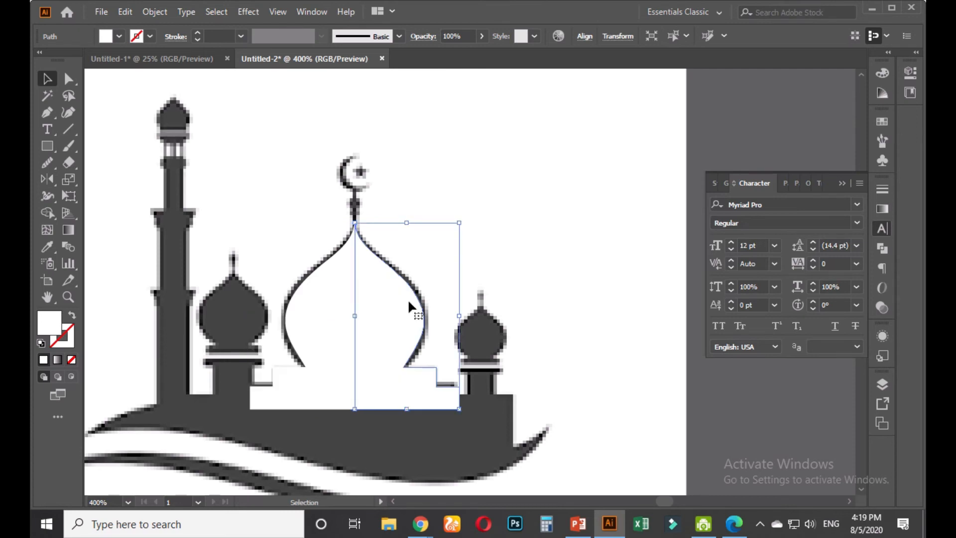
- Unite the two dome halves and move the dome horizontally off the reference image into the empty area beside it
click(486, 264)
scroll(484, 262, down, 2)
drag(506, 282, 327, 275)
drag(325, 237, 228, 310)
key(ctrl+z)
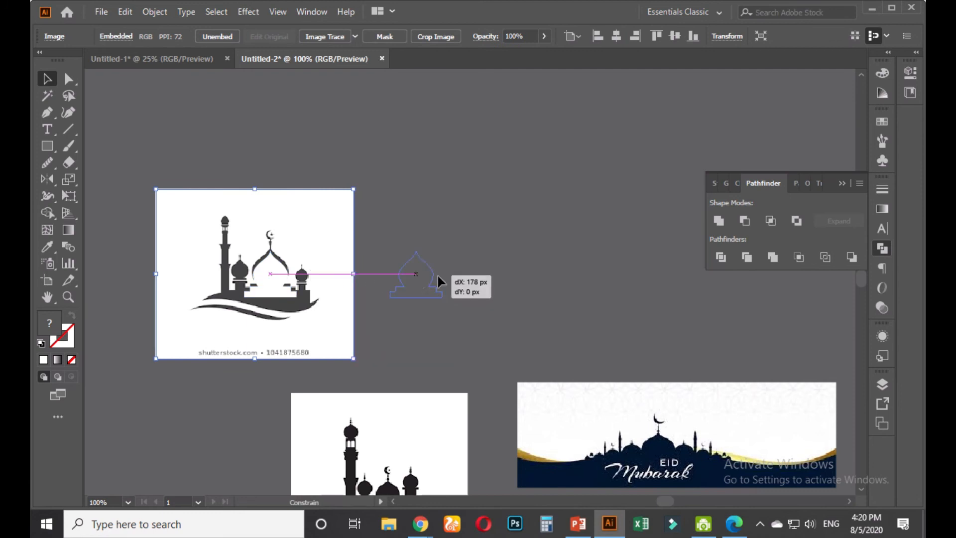
drag(438, 282, 454, 282)
click(504, 254)
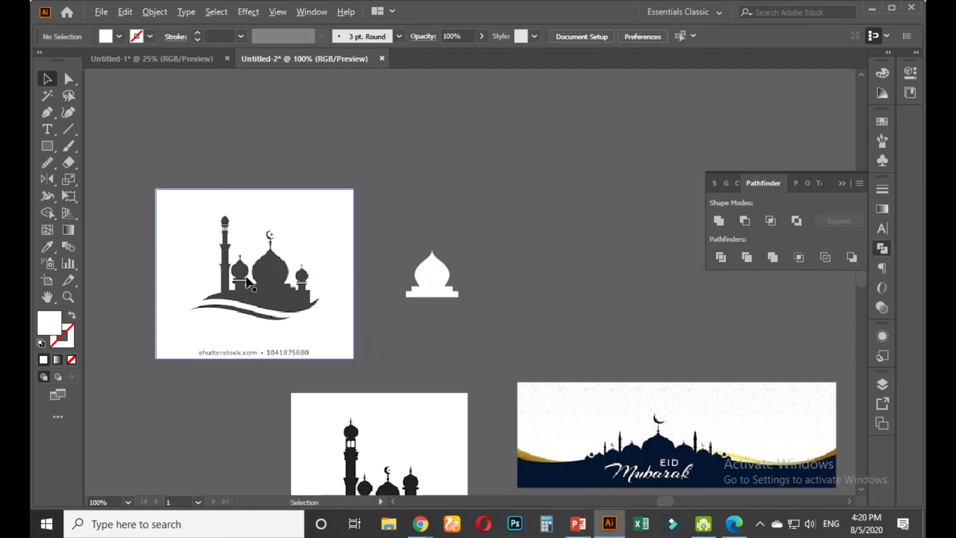
- Start tracing the minaret's right half with the Pen tool, going from its base up the shaft and around the lower ledge with a 2 px top
scroll(248, 276, up, 2)
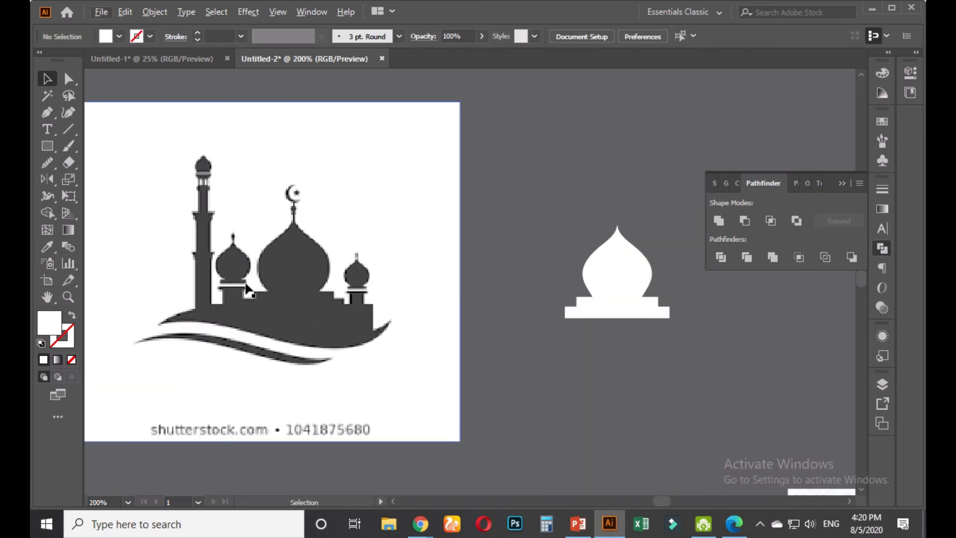
scroll(191, 297, up, 1)
drag(229, 249, 275, 315)
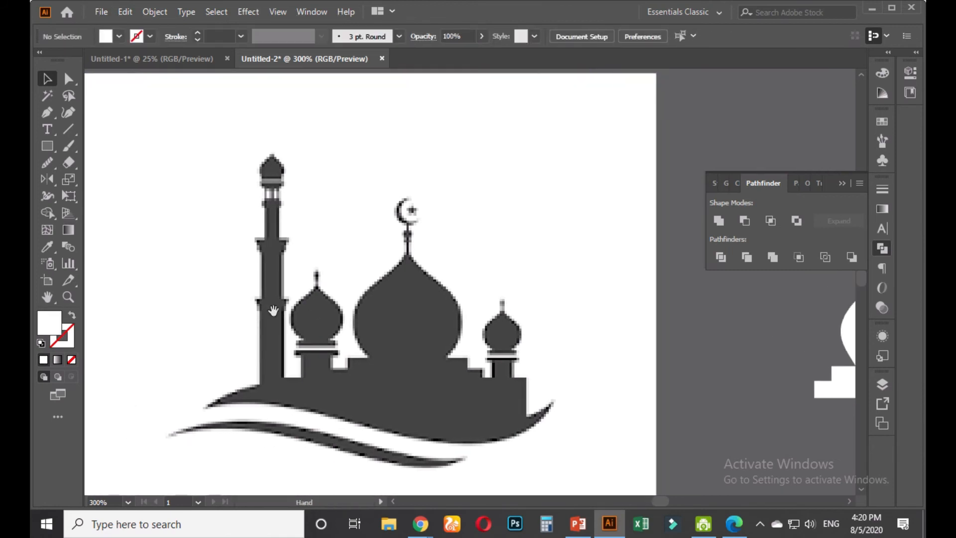
scroll(243, 342, up, 1)
scroll(243, 342, up, 1)
click(47, 114)
click(295, 407)
scroll(297, 311, up, 2)
click(294, 312)
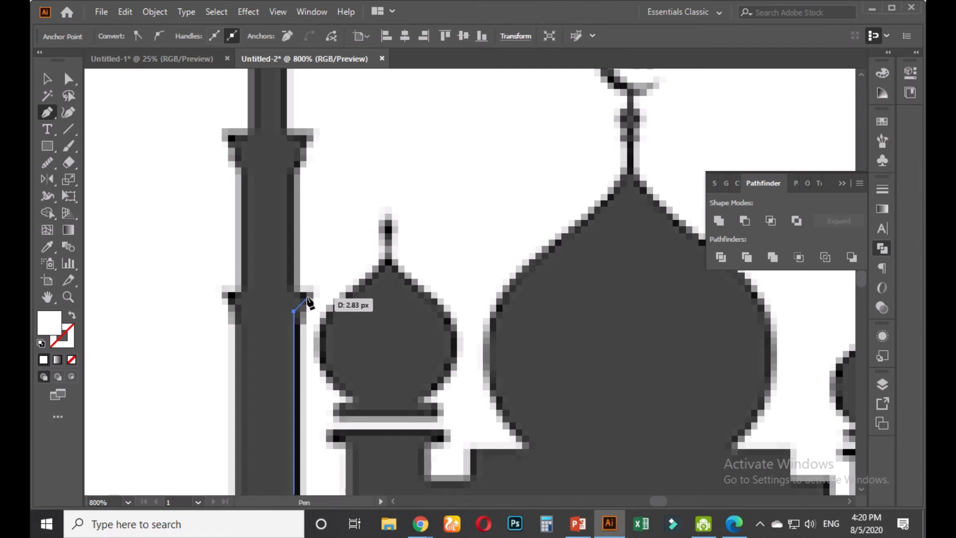
click(306, 293)
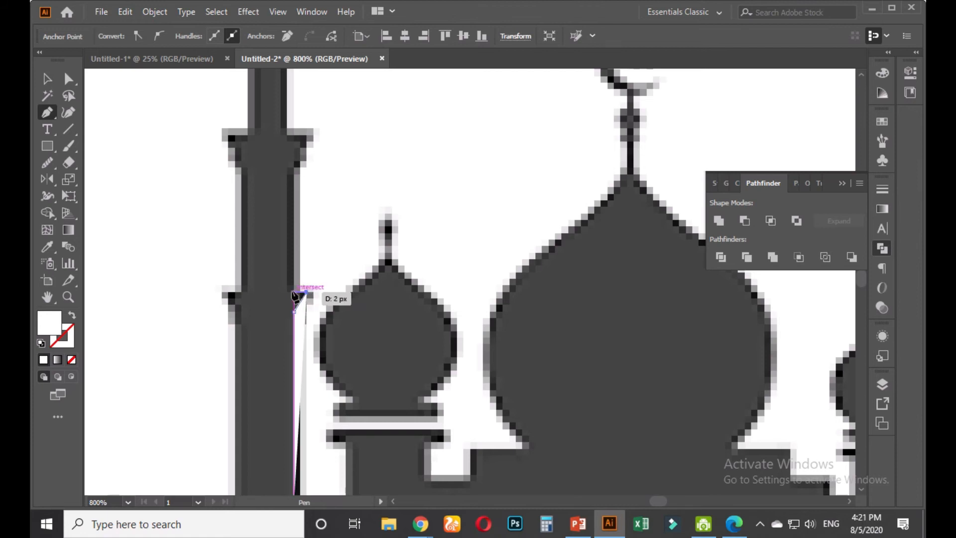
click(293, 294)
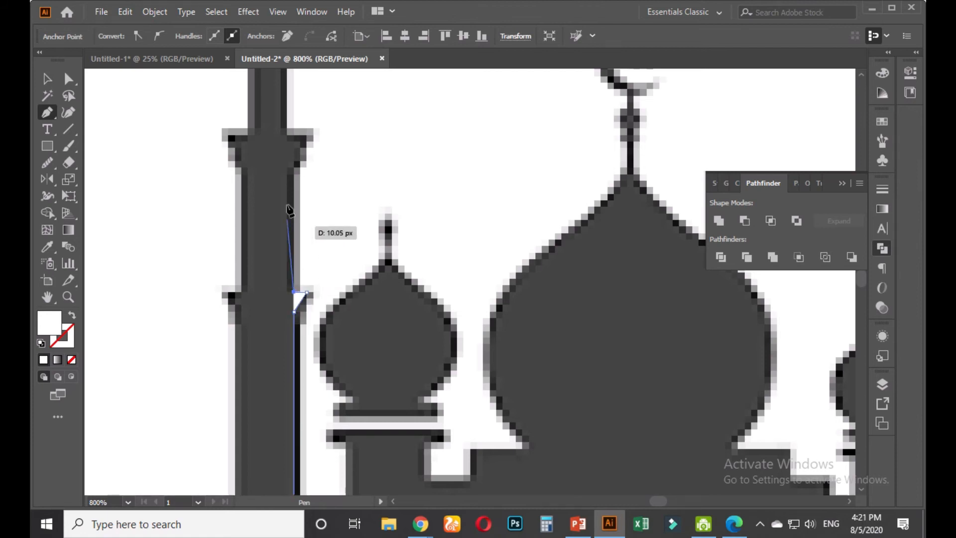
- Continue the minaret outline up and around the upper ledge with a 5 px top edge and about 14 px up the narrower shaft
click(295, 148)
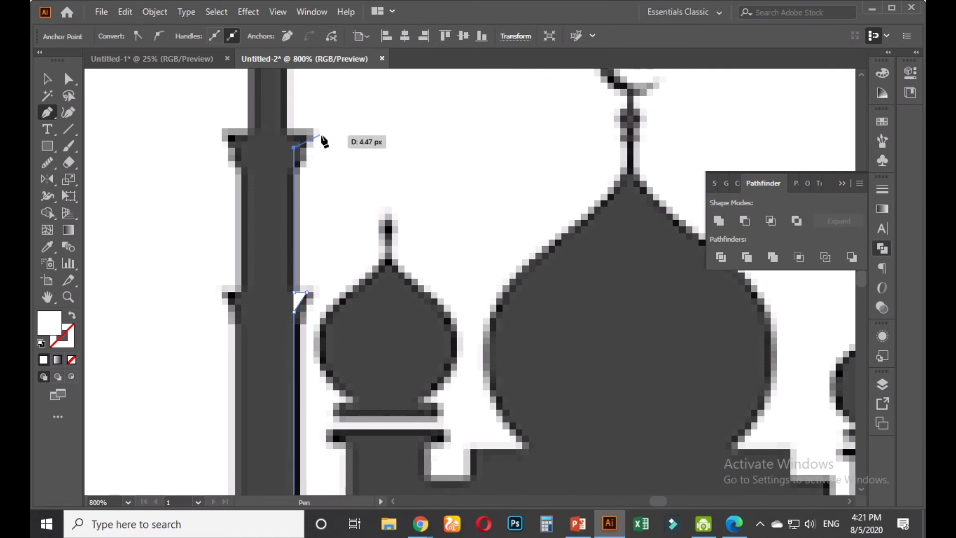
click(318, 134)
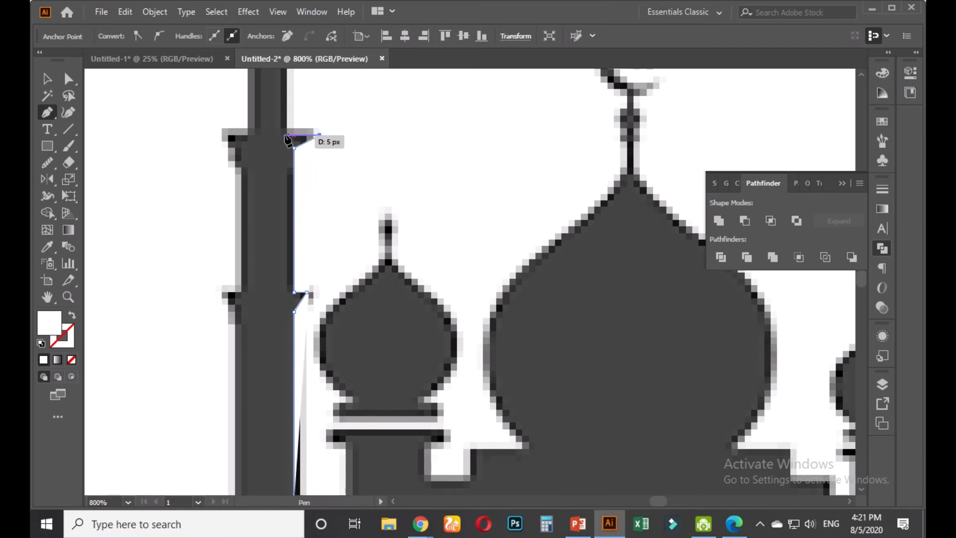
click(286, 135)
scroll(287, 135, down, 1)
drag(293, 101, 324, 242)
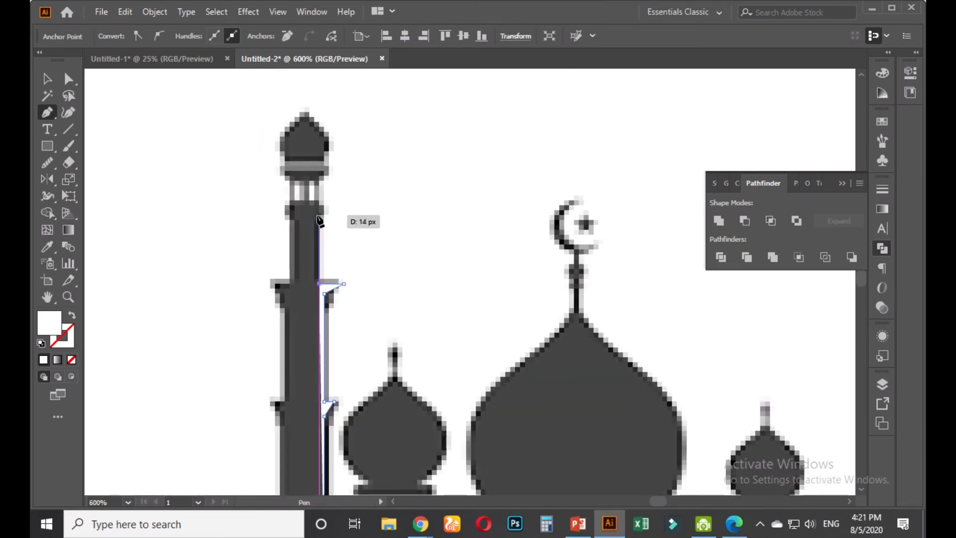
click(320, 219)
- Trace the small rounded ring on the minaret shaft and a straight edge about 5 px up to the cap's underside
scroll(321, 218, up, 3)
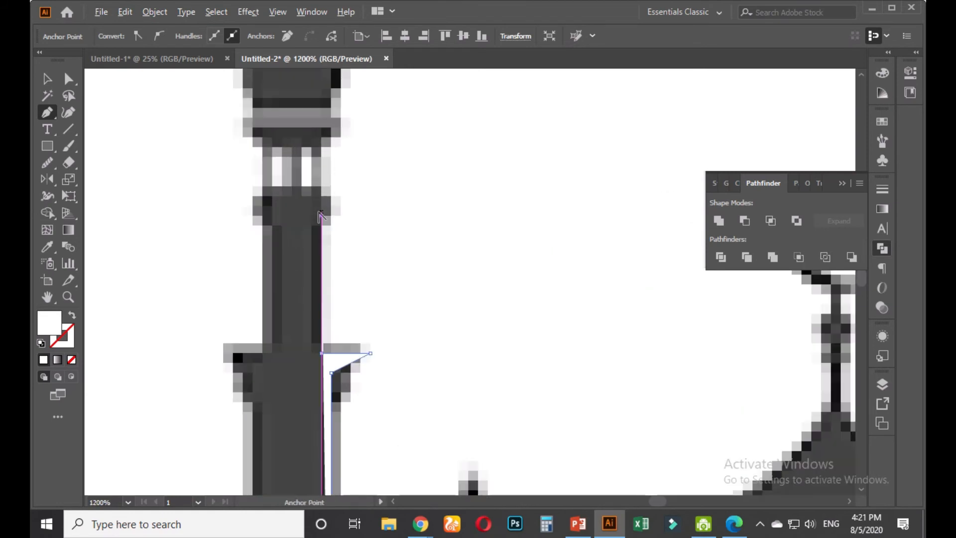
click(322, 179)
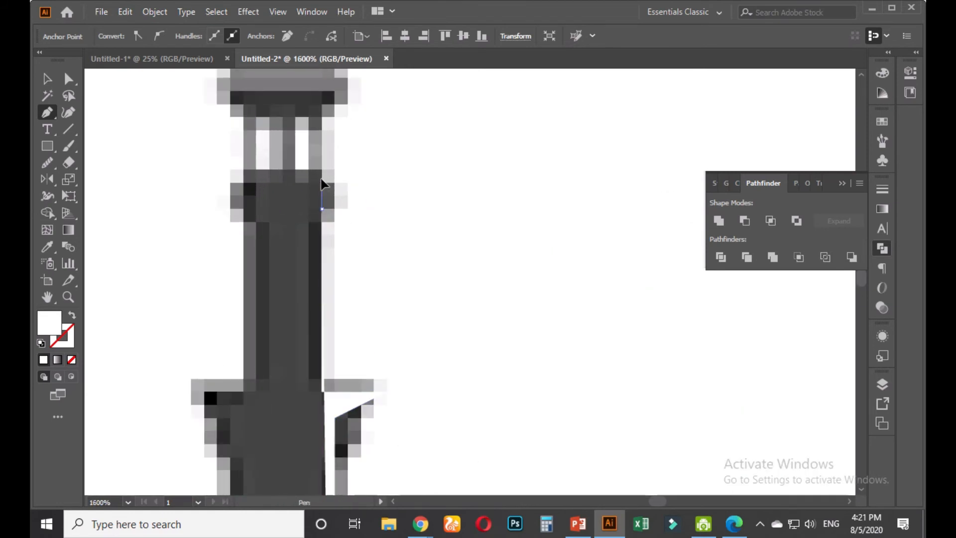
click(322, 184)
scroll(328, 164, up, 3)
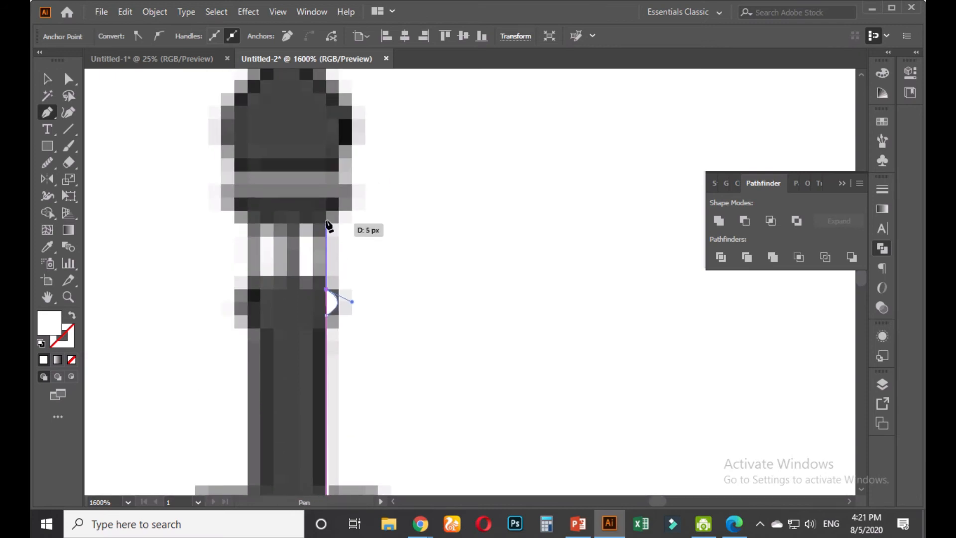
click(326, 223)
- Curve the outline around the cap's lower band and up to the minaret's tip, ending in a corner point without an outgoing handle
scroll(337, 214, up, 2)
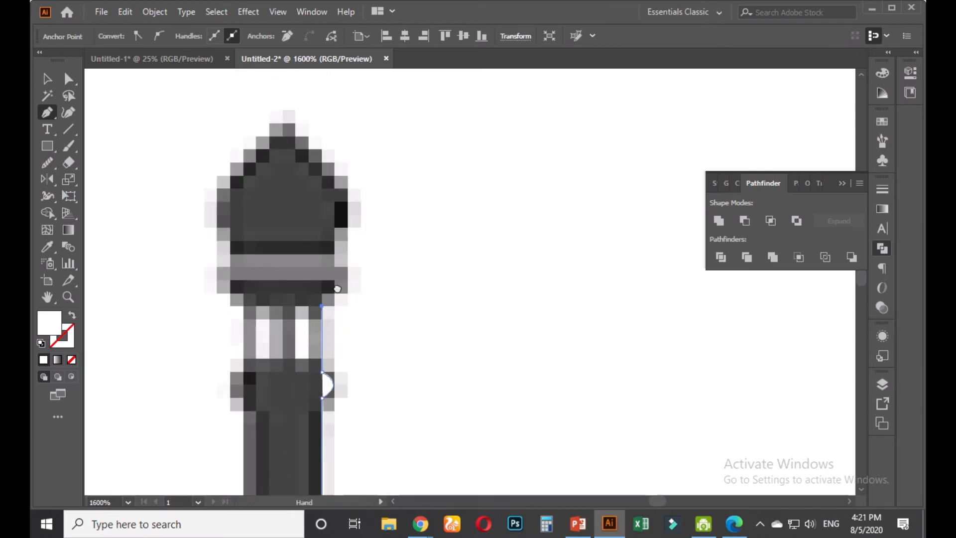
drag(335, 296, 342, 269)
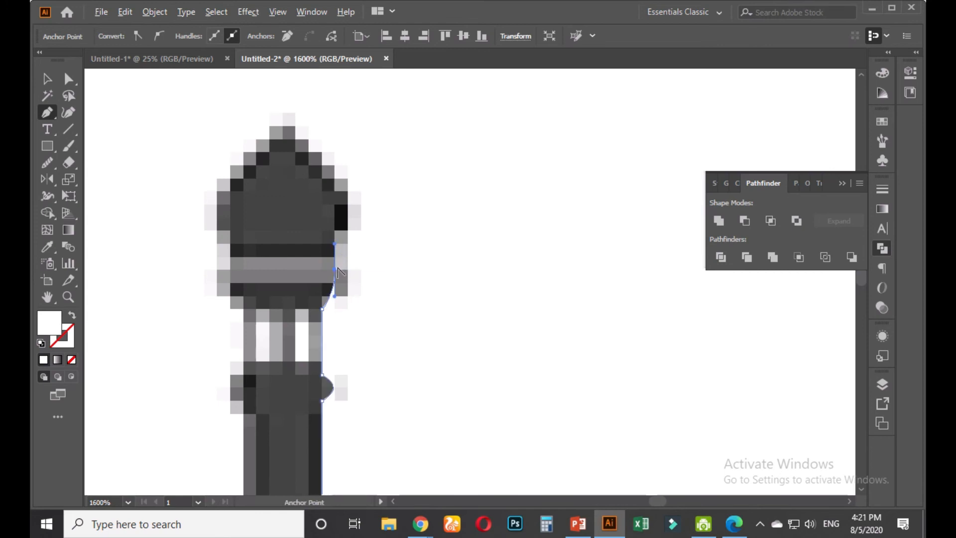
click(334, 269)
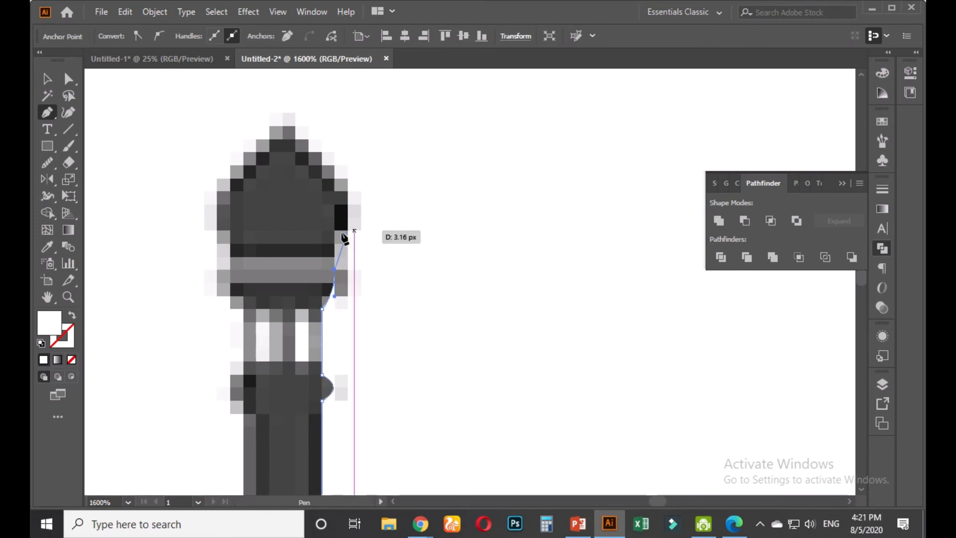
drag(348, 230, 371, 230)
key(ctrl+z)
scroll(372, 350, down, 1)
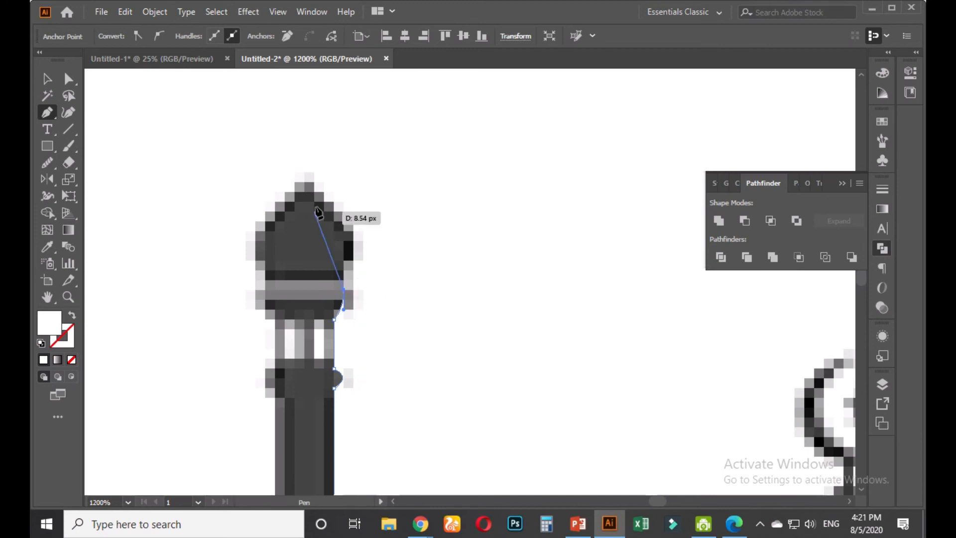
drag(304, 191, 256, 152)
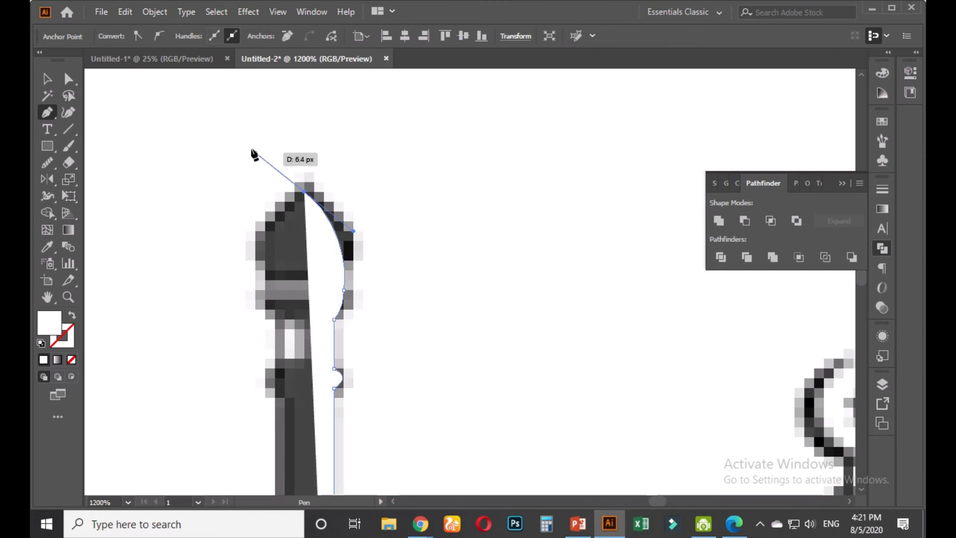
click(304, 193)
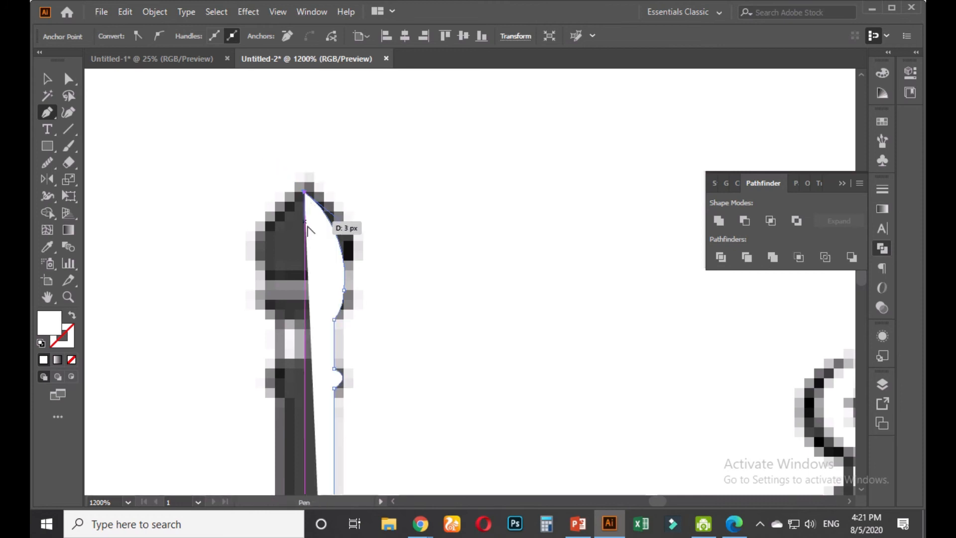
- Close the half-minaret with a vertical edge about 91 px down from the tip and a horizontal base line
scroll(304, 194, down, 5)
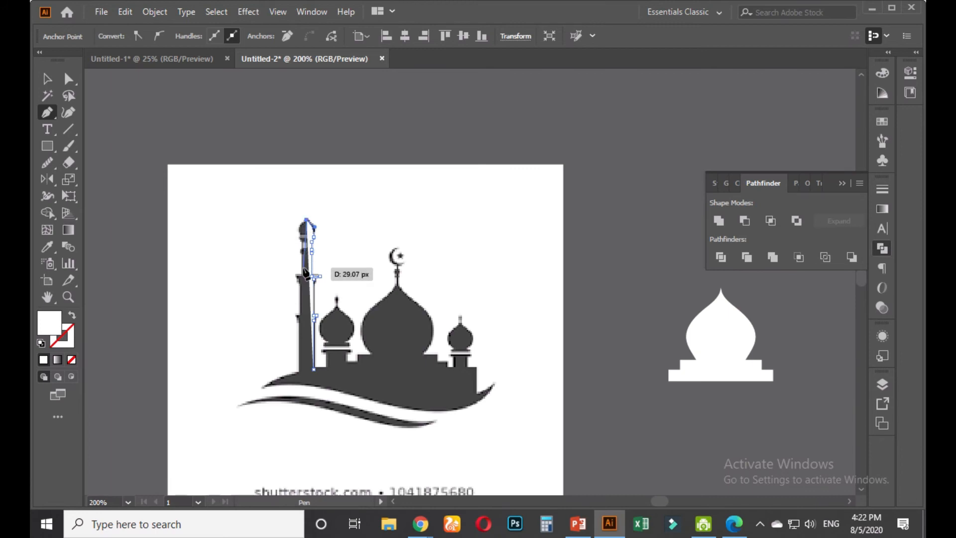
scroll(306, 249, up, 2)
scroll(313, 279, down, 5)
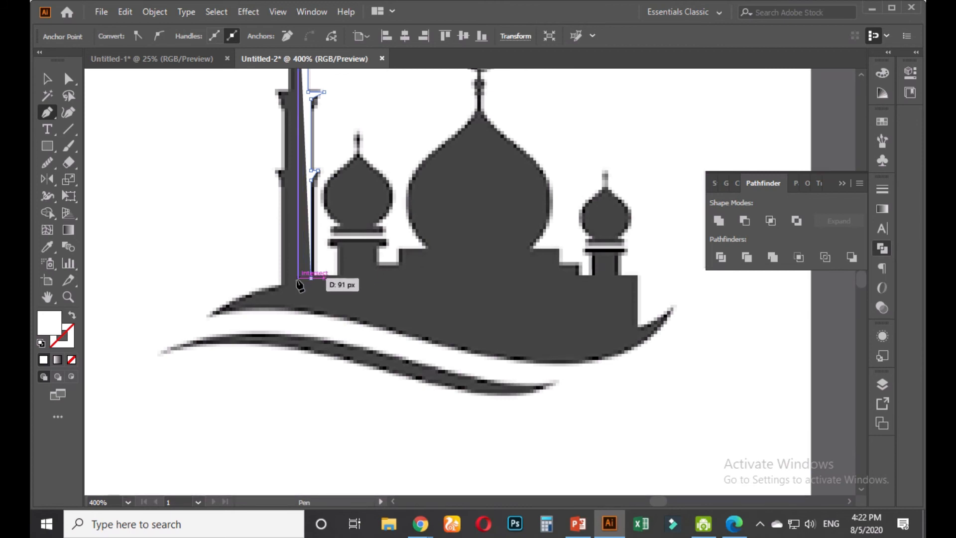
click(298, 278)
click(310, 279)
key(v)
click(236, 249)
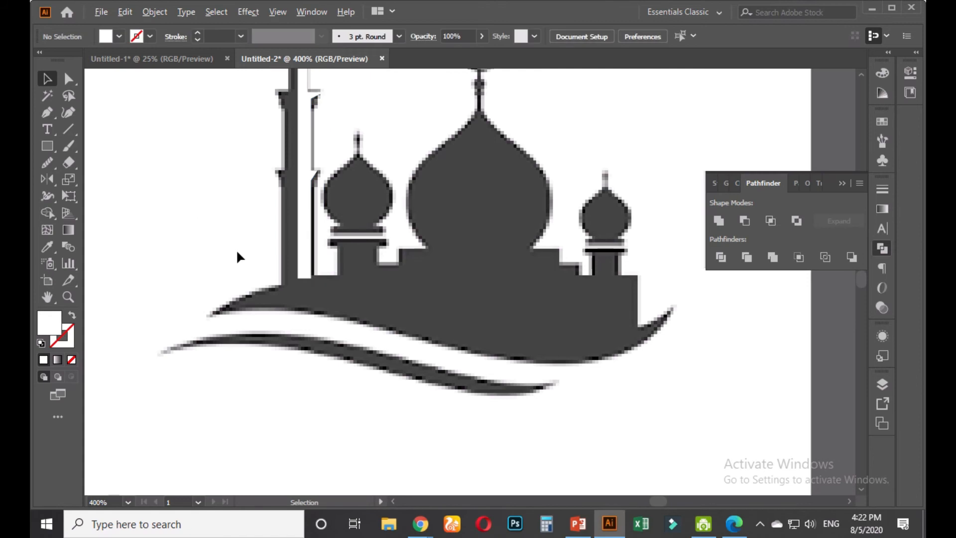
- Check the base of the traced half-minaret and select the closed shape
scroll(236, 249, up, 2)
scroll(347, 300, up, 4)
scroll(399, 321, down, 3)
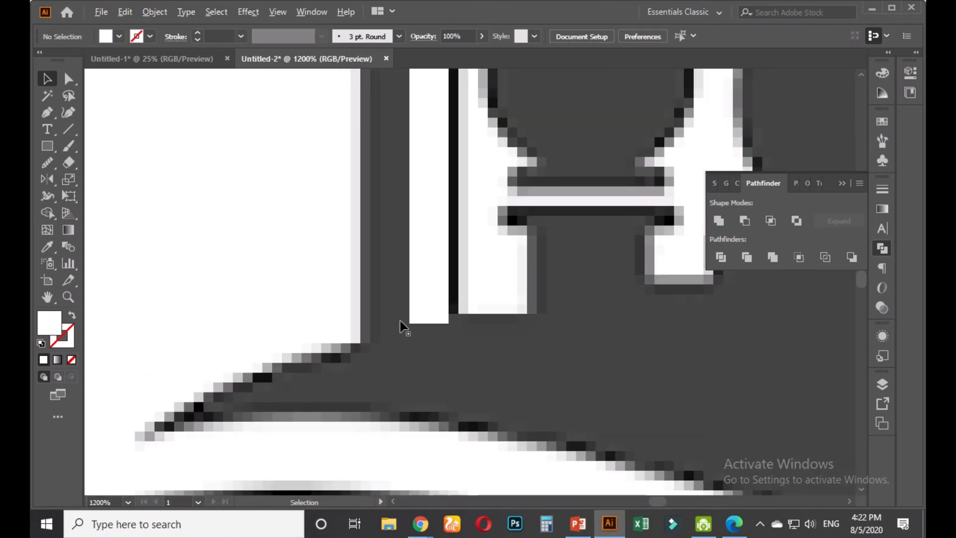
scroll(400, 321, down, 3)
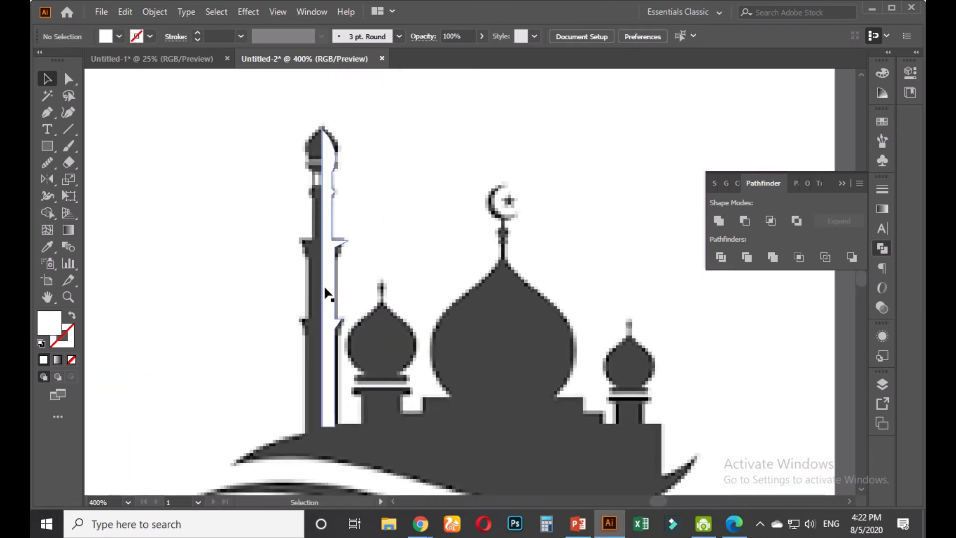
click(324, 287)
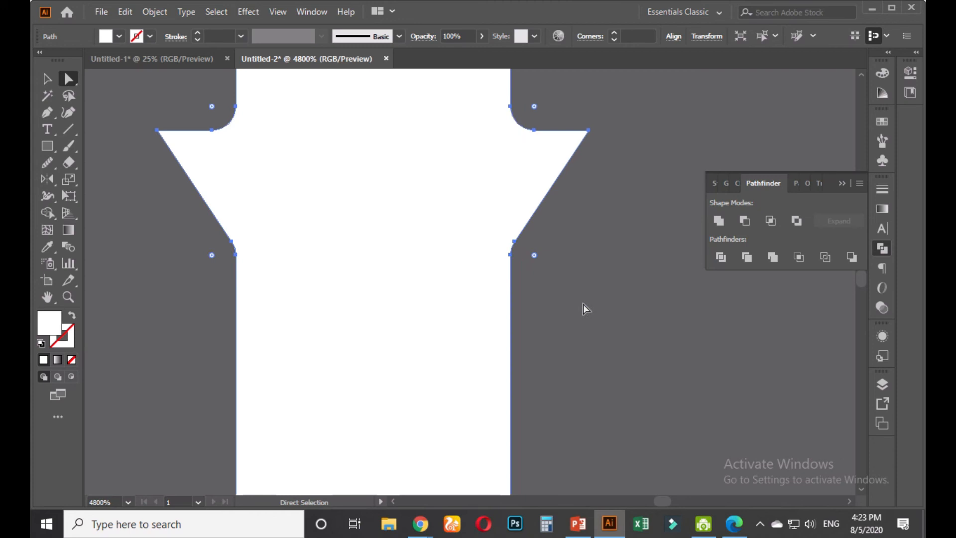
- Bring the finished minaret against the left end of the dome's stepped base, with both bottoms aligned
click(582, 313)
scroll(582, 312, down, 5)
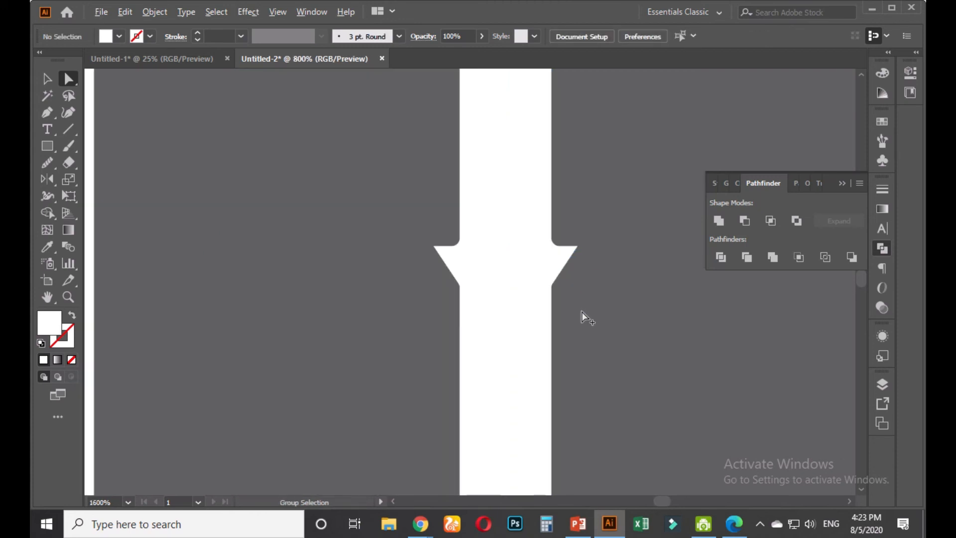
scroll(582, 316, down, 4)
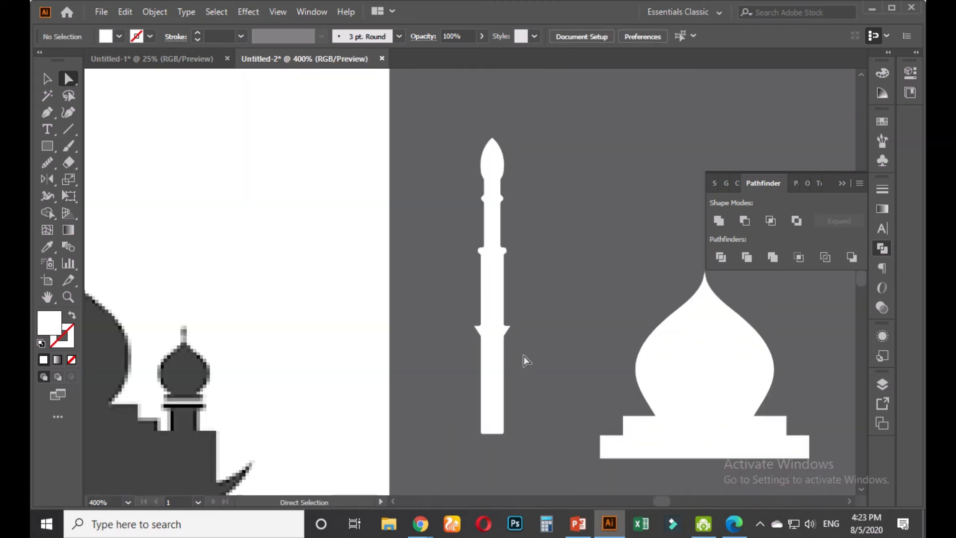
drag(531, 353, 485, 346)
click(47, 80)
scroll(473, 305, down, 3)
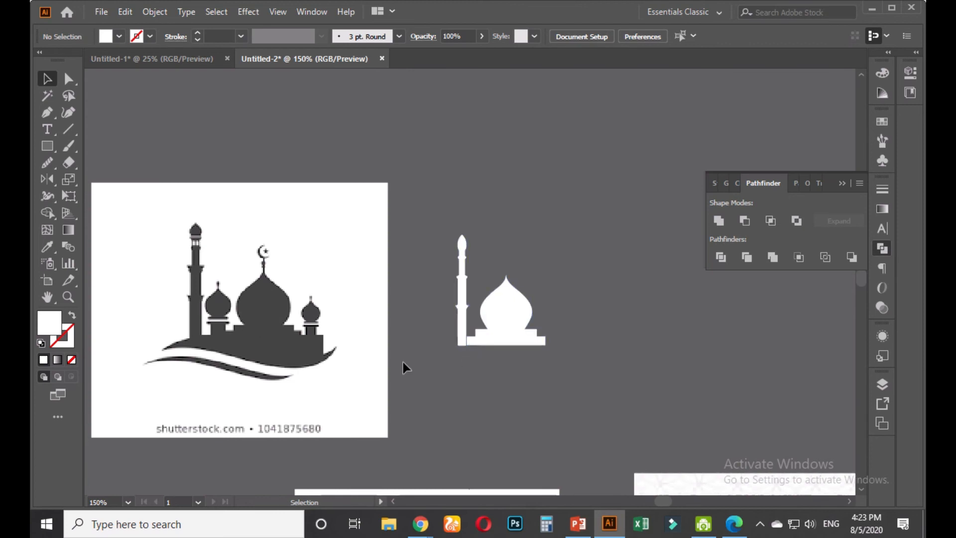
- Examine the small side dome in the first reference and the small domes in the second mosque reference image
scroll(323, 337, up, 4)
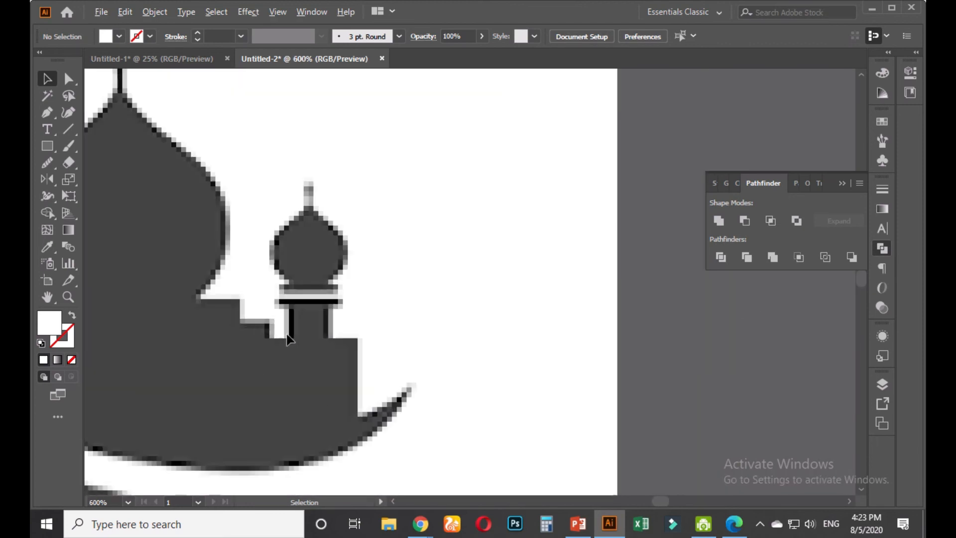
scroll(297, 318, up, 1)
scroll(298, 319, down, 5)
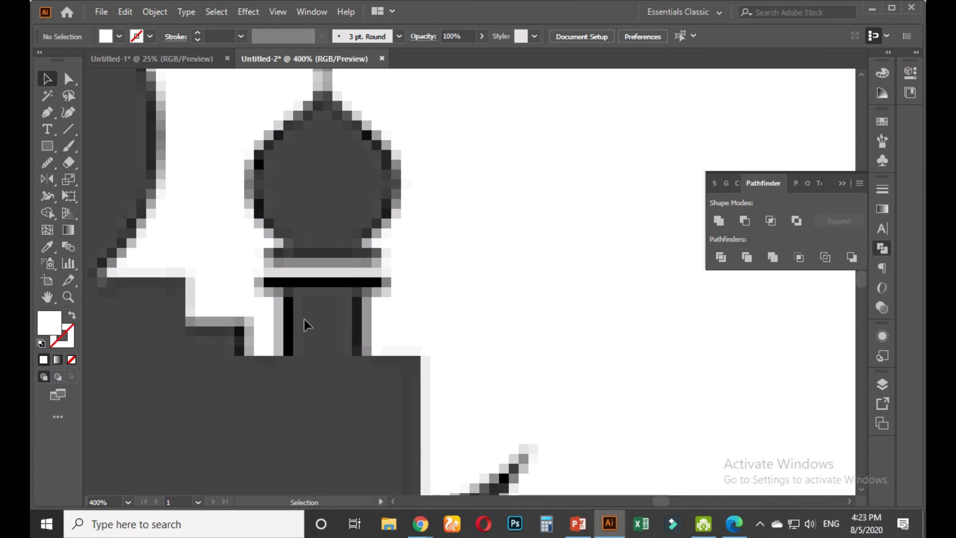
drag(440, 432, 343, 193)
drag(507, 411, 366, 337)
scroll(358, 326, down, 2)
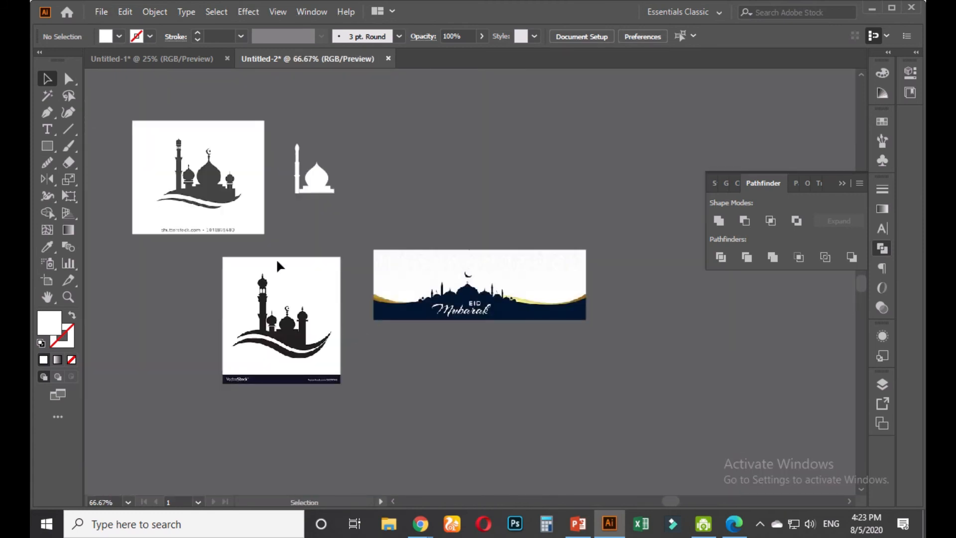
scroll(313, 345, up, 2)
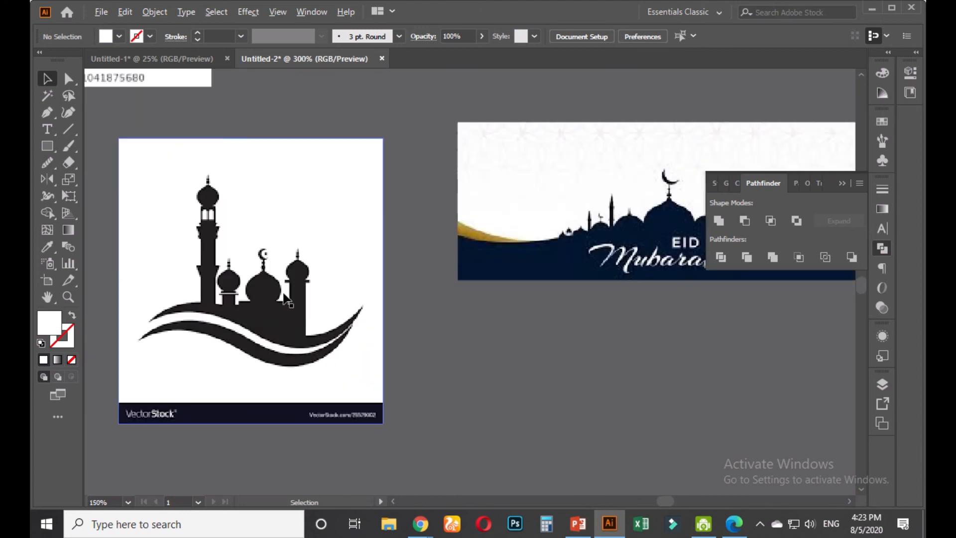
- Trace the right half of the reference's right-hand tower with the Pen tool: the shaft edge, thin ledge and curved dome up to the spire's base
scroll(288, 299, up, 2)
scroll(289, 299, up, 1)
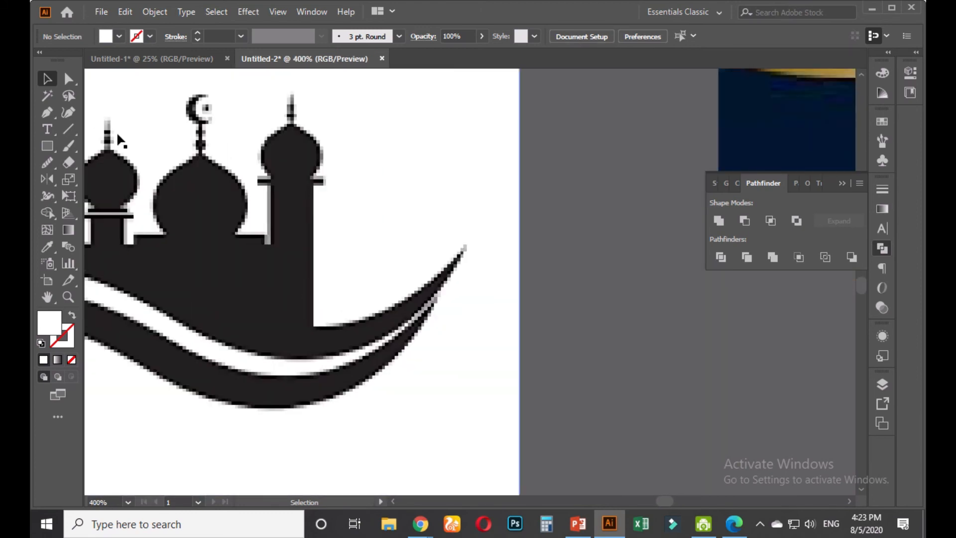
click(48, 112)
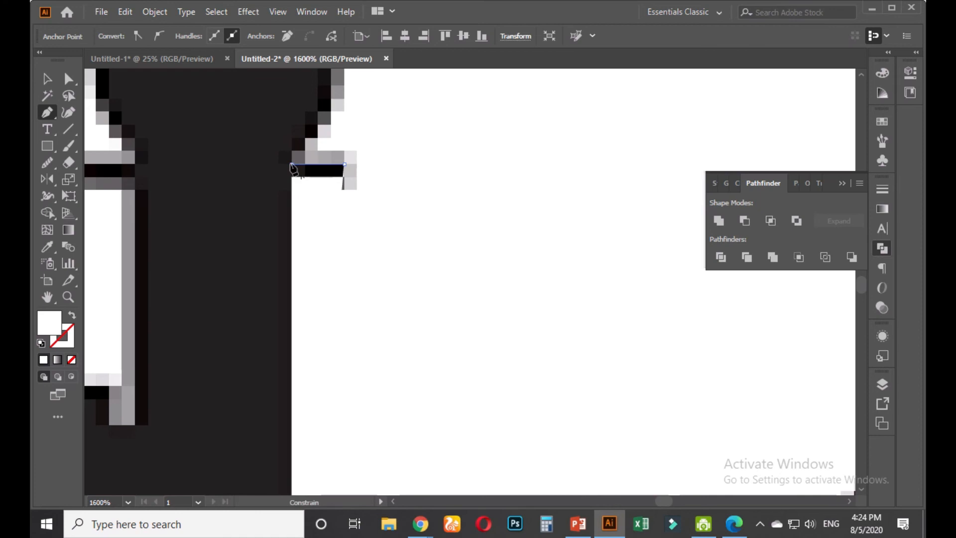
click(292, 166)
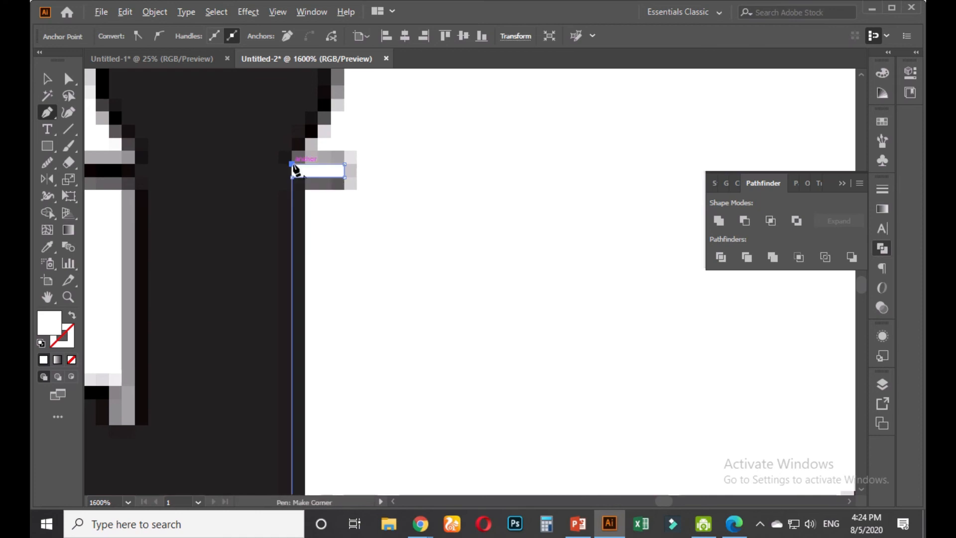
scroll(294, 168, down, 2)
scroll(309, 149, up, 2)
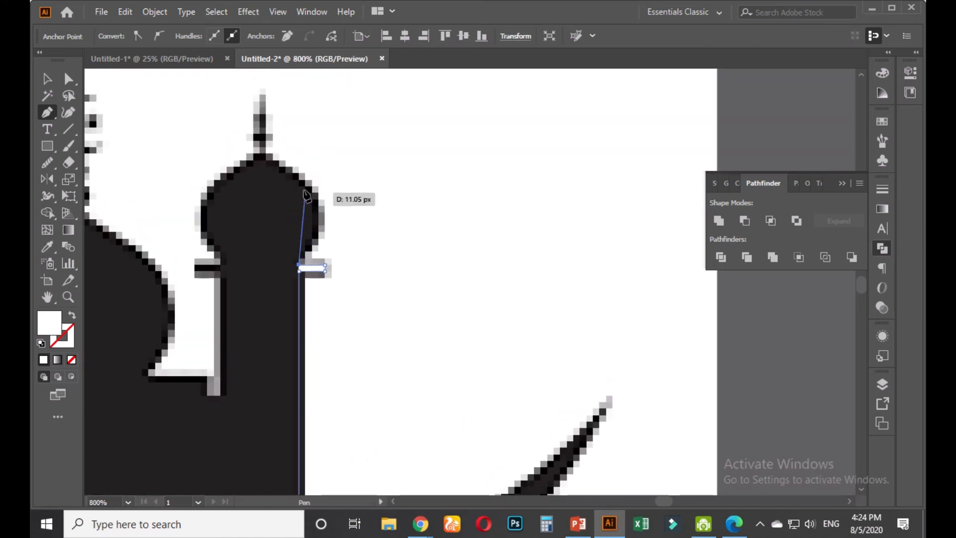
drag(312, 205, 286, 180)
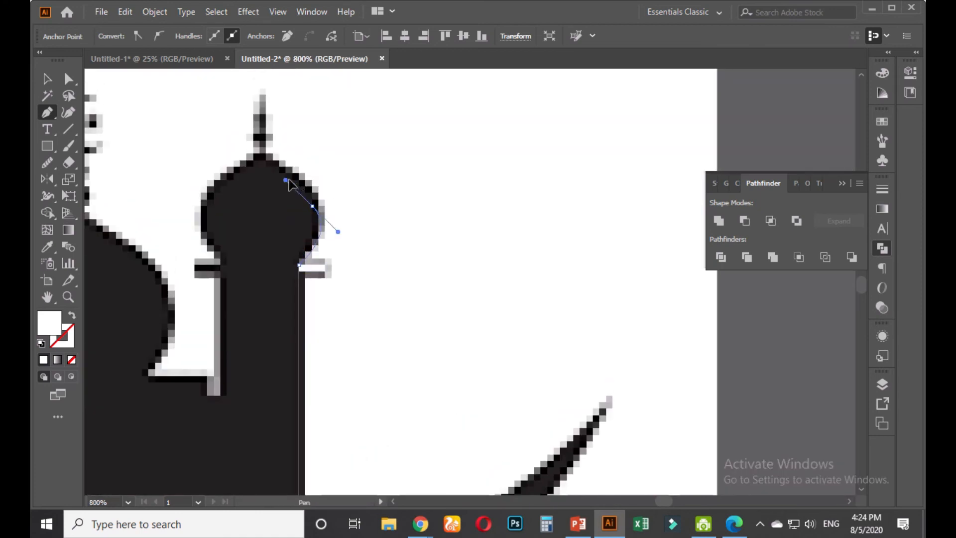
scroll(288, 184, up, 2)
click(265, 248)
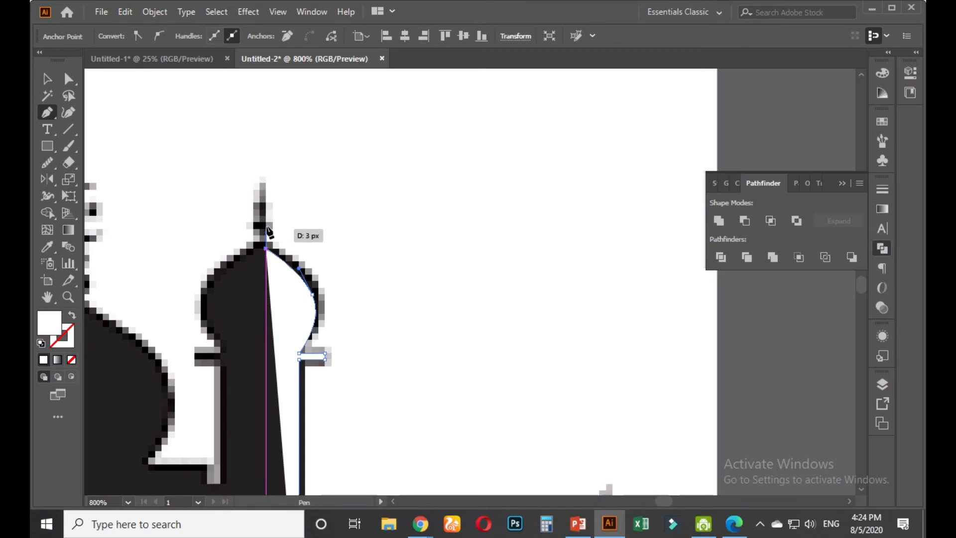
- Continue the outline up the spire's lower stem and around a small collar 1 px wide and 1 px high
scroll(267, 230, up, 2)
click(249, 229)
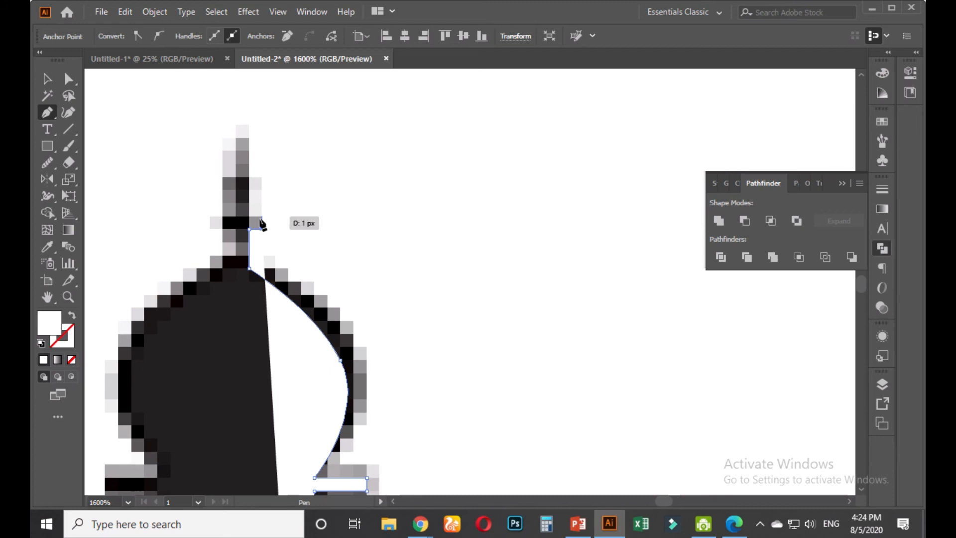
click(261, 217)
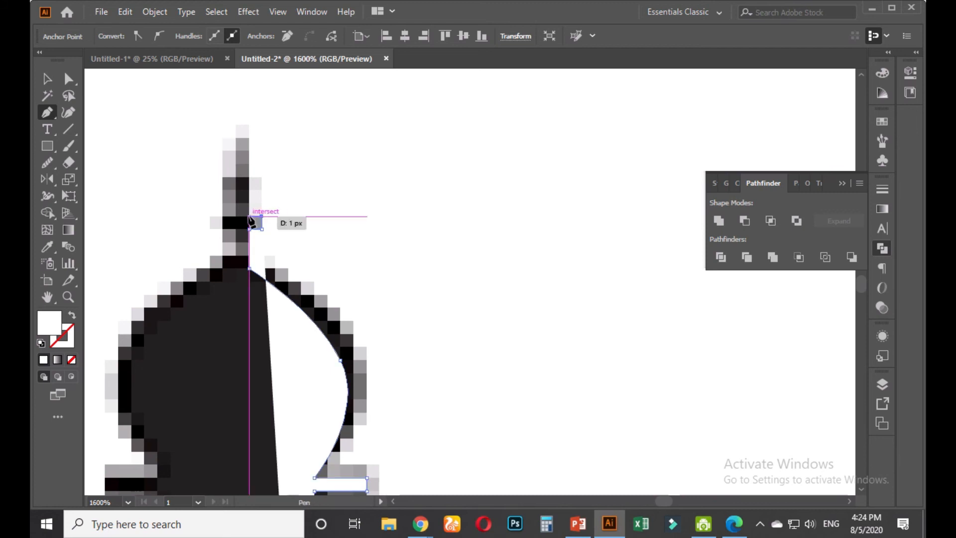
click(249, 217)
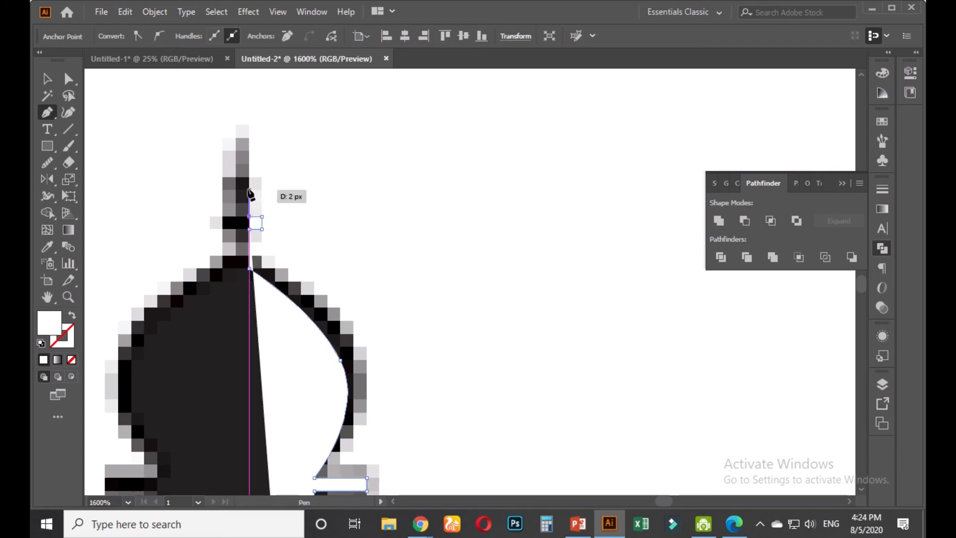
- Extend the outline straight up the spire's edge above the collar to its top, and 1 px across to the centre line
click(249, 189)
scroll(249, 189, up, 2)
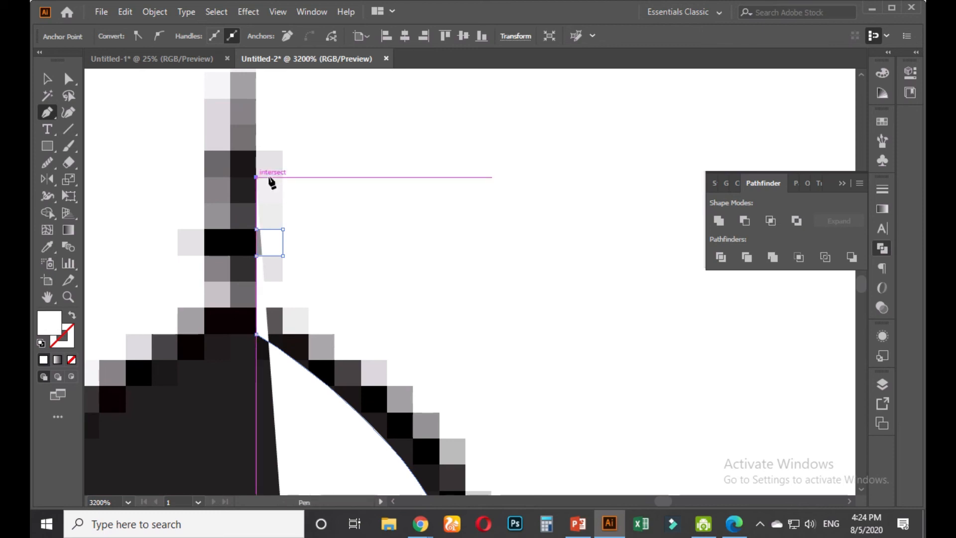
key(ctrl+z)
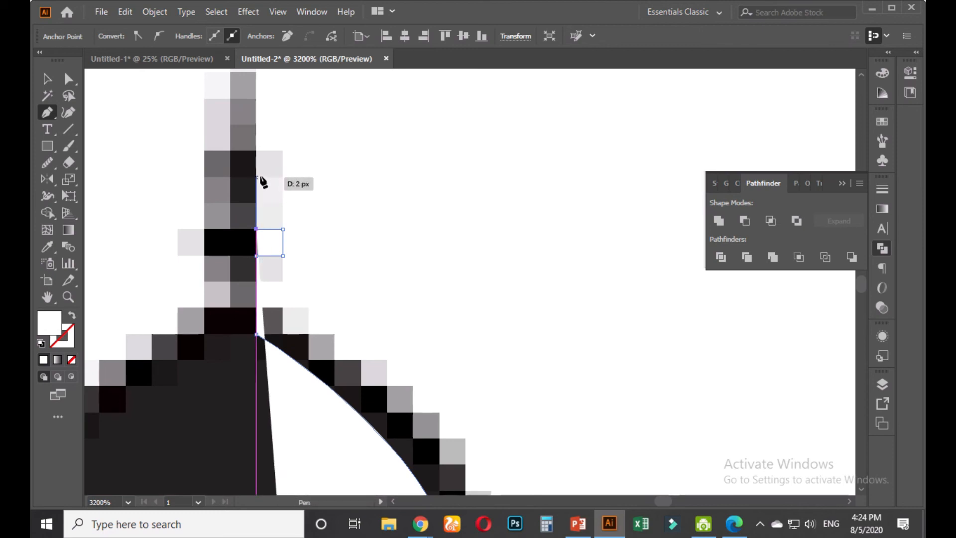
click(256, 177)
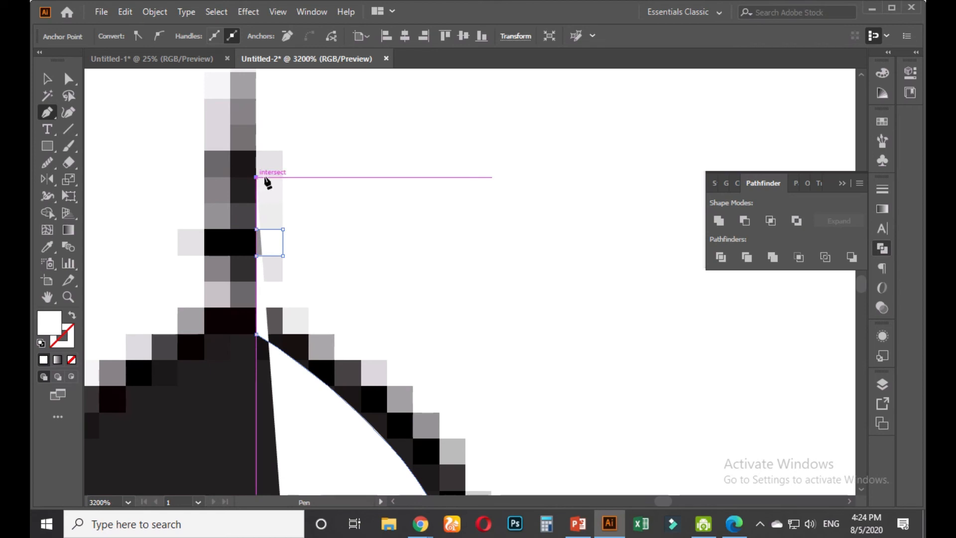
click(256, 150)
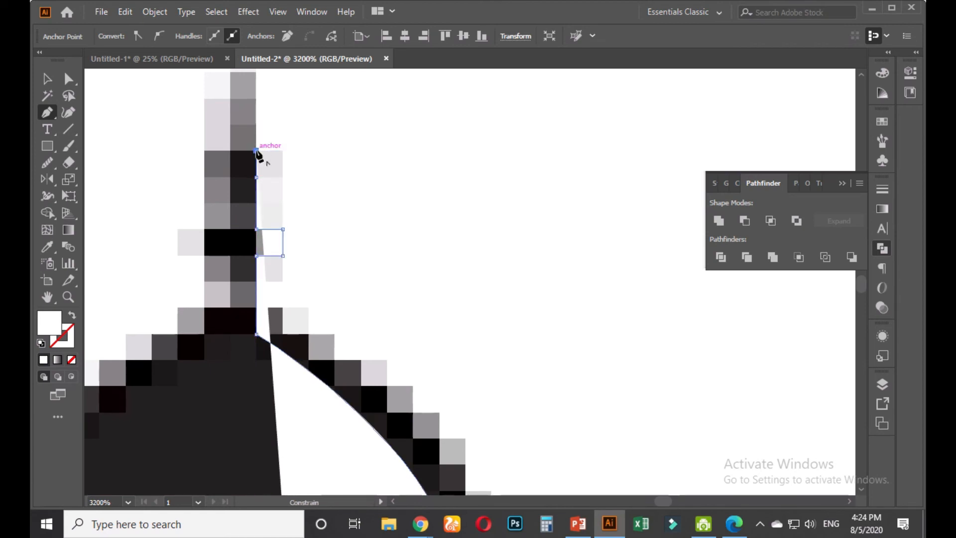
drag(257, 151, 264, 224)
click(263, 145)
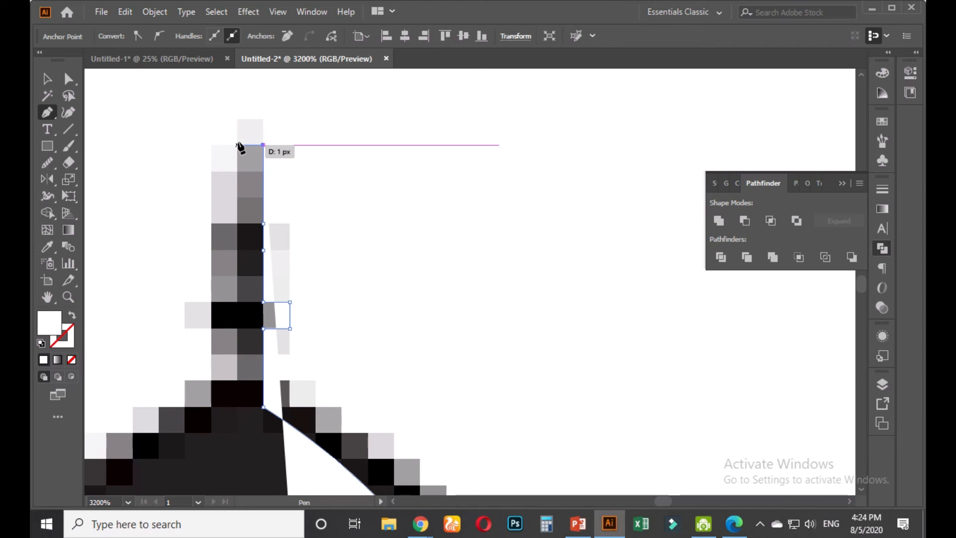
scroll(249, 148, down, 4)
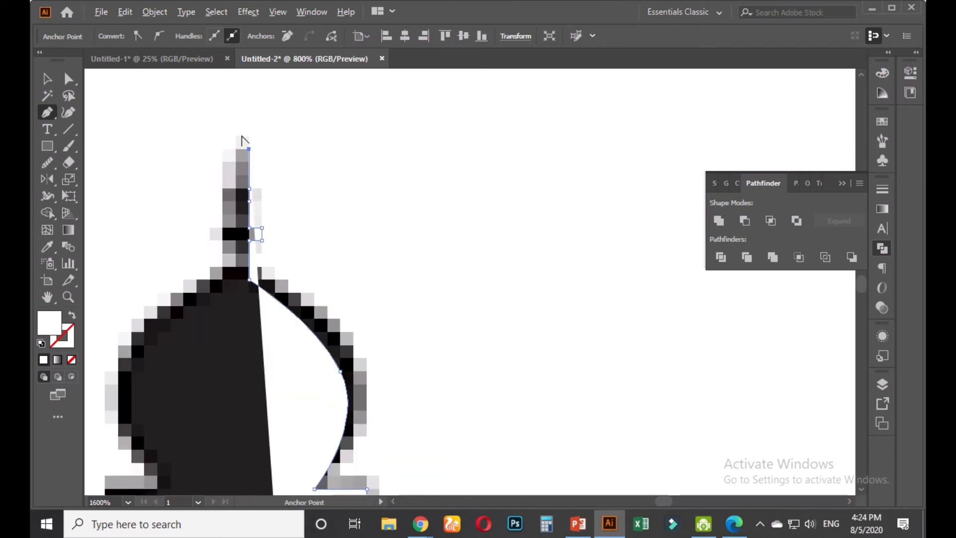
scroll(242, 146, up, 2)
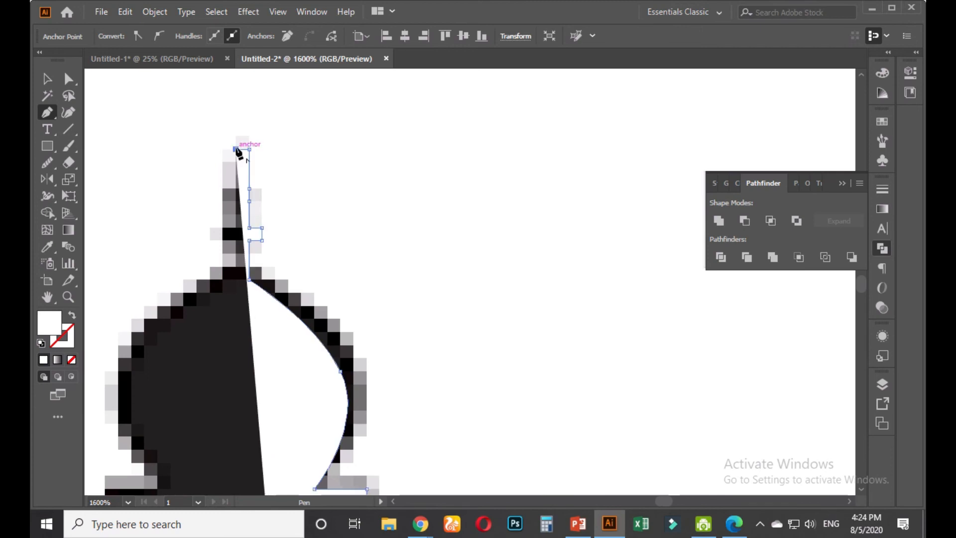
- Close the half-tower with a vertical line down the tower's centre and a horizontal base line
scroll(238, 151, down, 2)
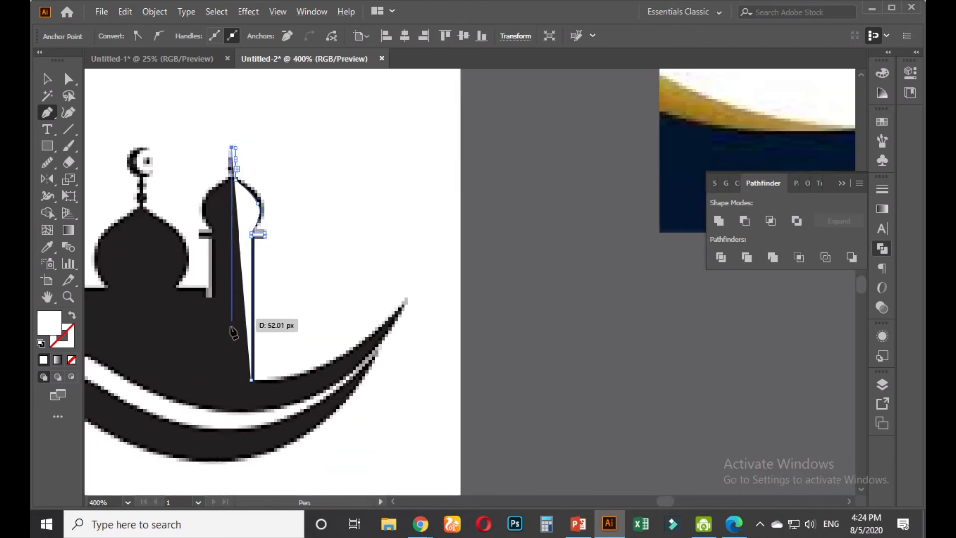
click(232, 381)
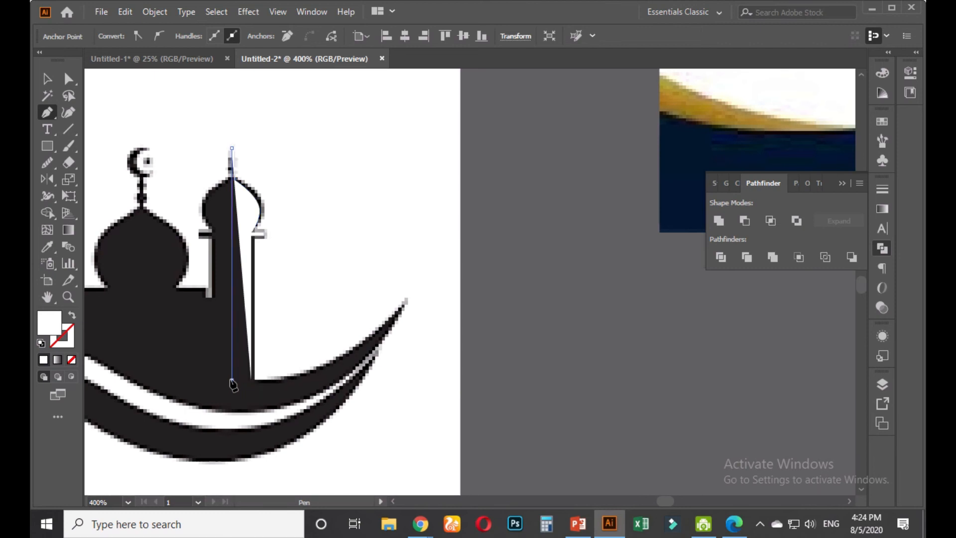
click(251, 381)
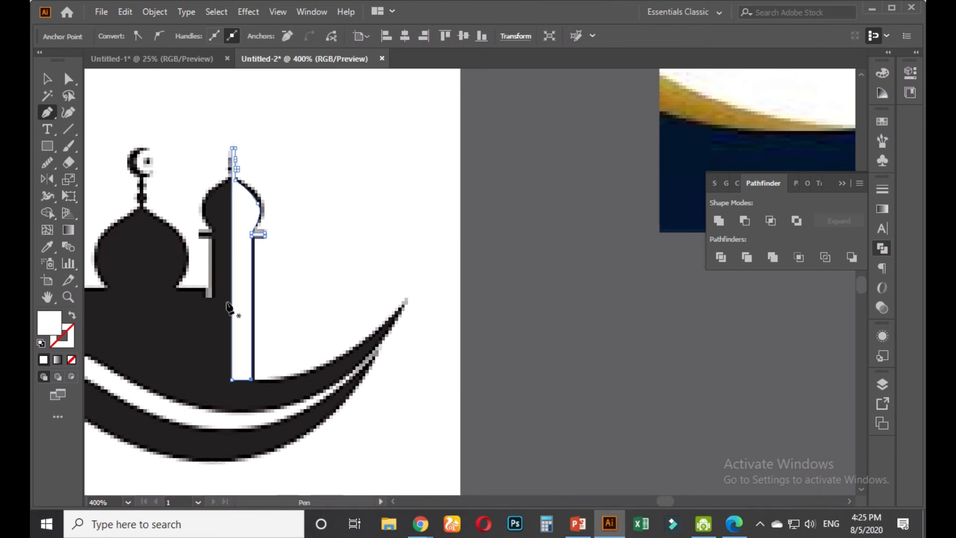
- Move the closed half-tower off the reference image into the empty area beside it
key(v)
click(240, 229)
drag(240, 229, 521, 253)
click(604, 282)
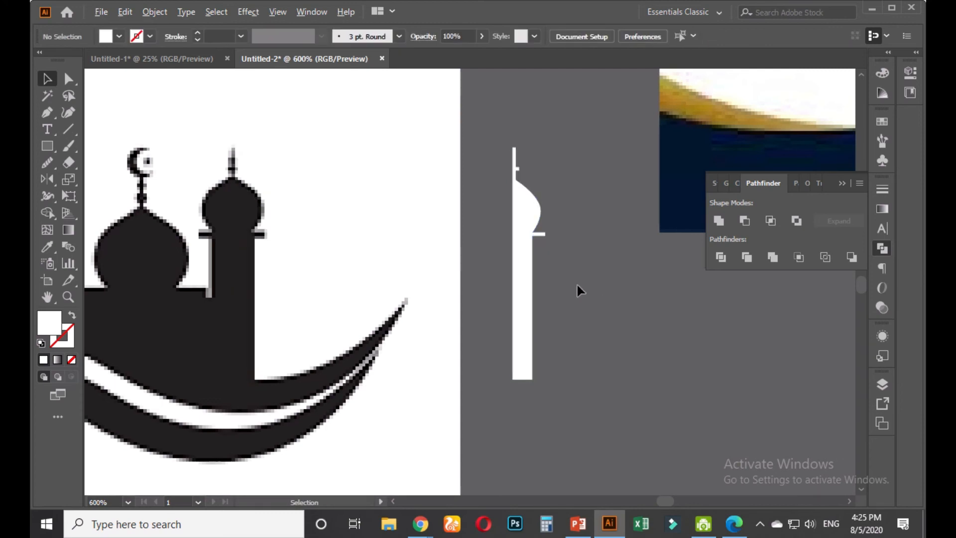
- Create a mirrored copy of the half-tower and place it flush against the original's straight edge
scroll(578, 285, up, 2)
click(504, 222)
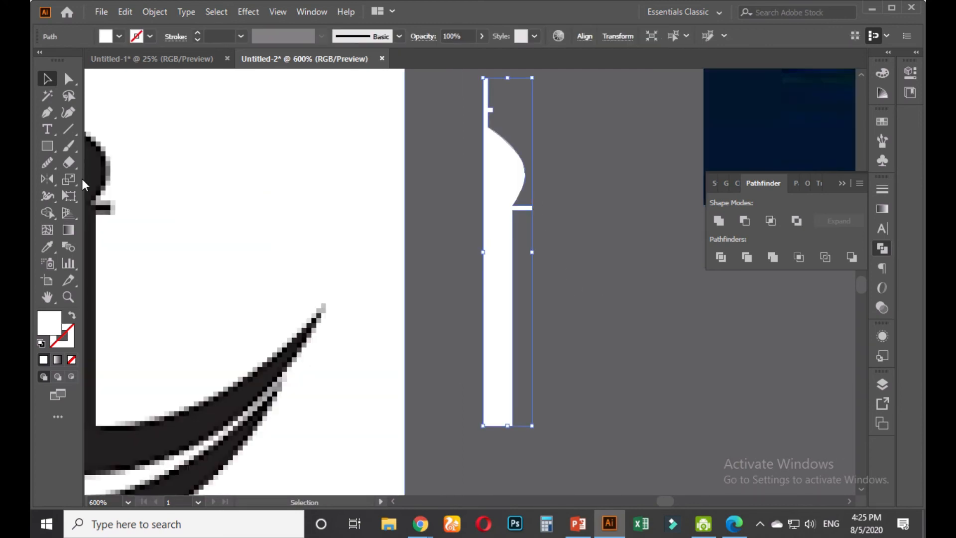
double_click(48, 179)
click(697, 296)
click(47, 78)
drag(518, 253, 468, 253)
click(562, 250)
- Unite the two tower halves into a single shape
drag(559, 220, 465, 321)
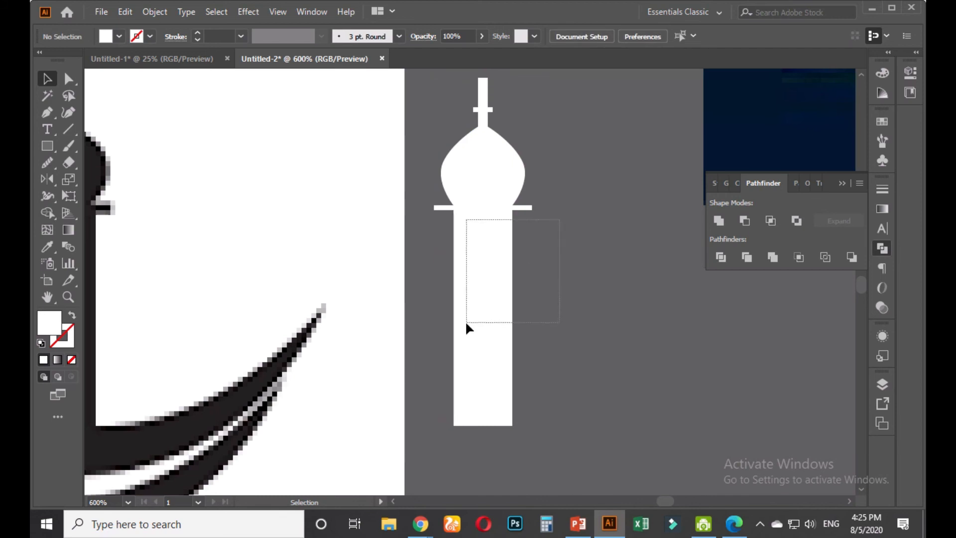
click(743, 222)
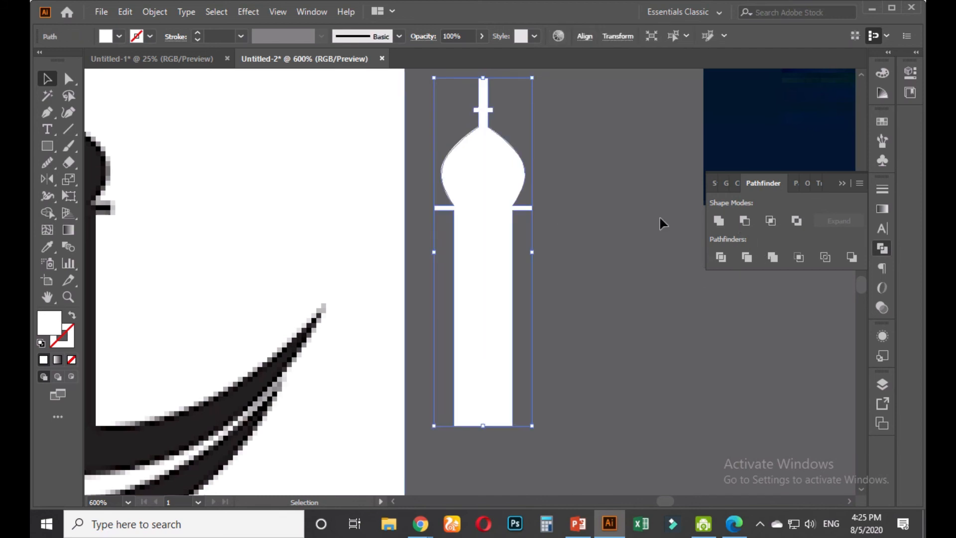
click(578, 157)
- Sharpen the tower's spire to a point by removing its two top corner anchors and keeping the middle one
scroll(551, 260, up, 3)
scroll(458, 206, up, 7)
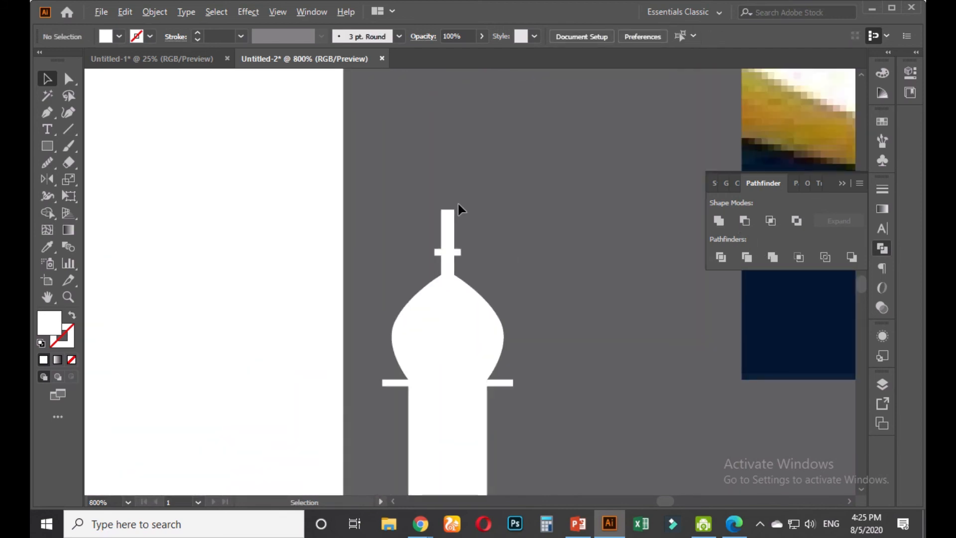
click(68, 78)
click(440, 248)
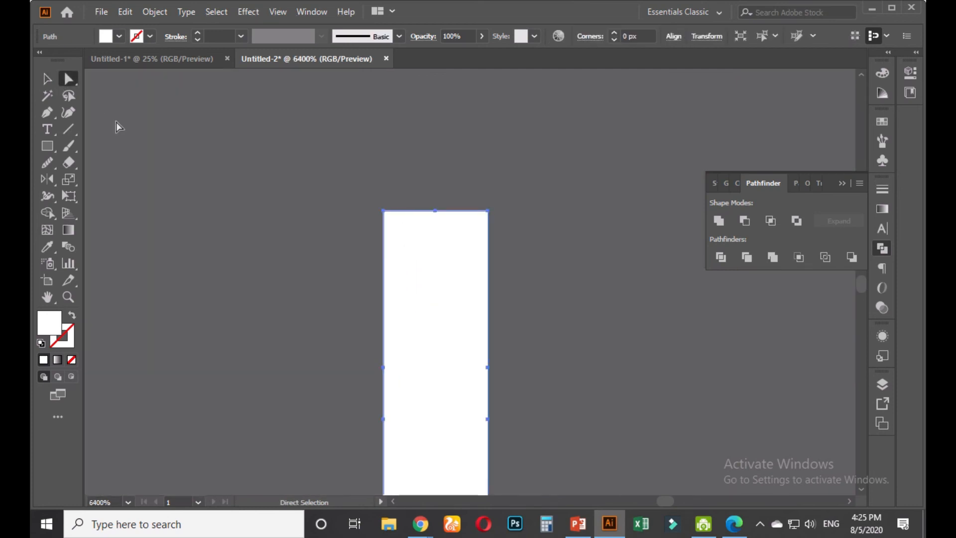
click(48, 79)
click(501, 237)
click(438, 248)
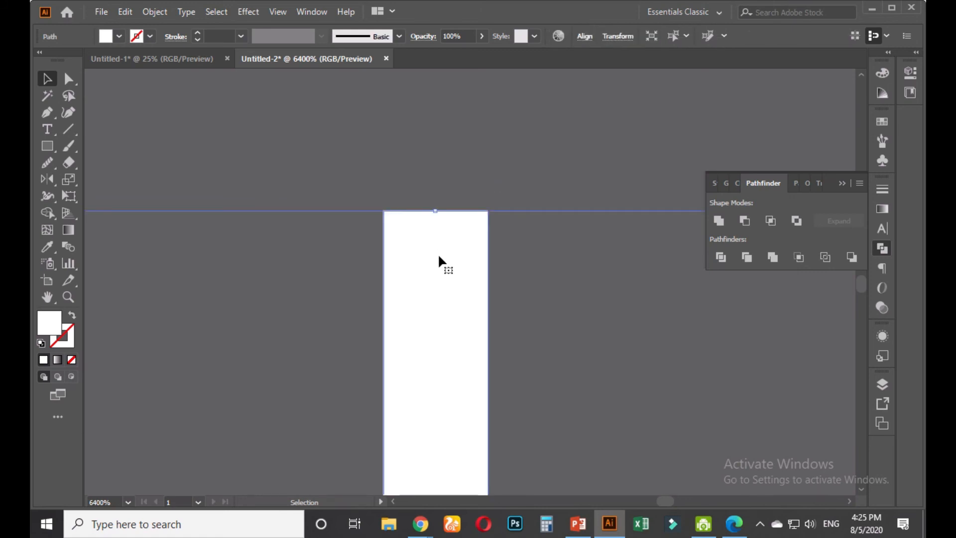
click(69, 78)
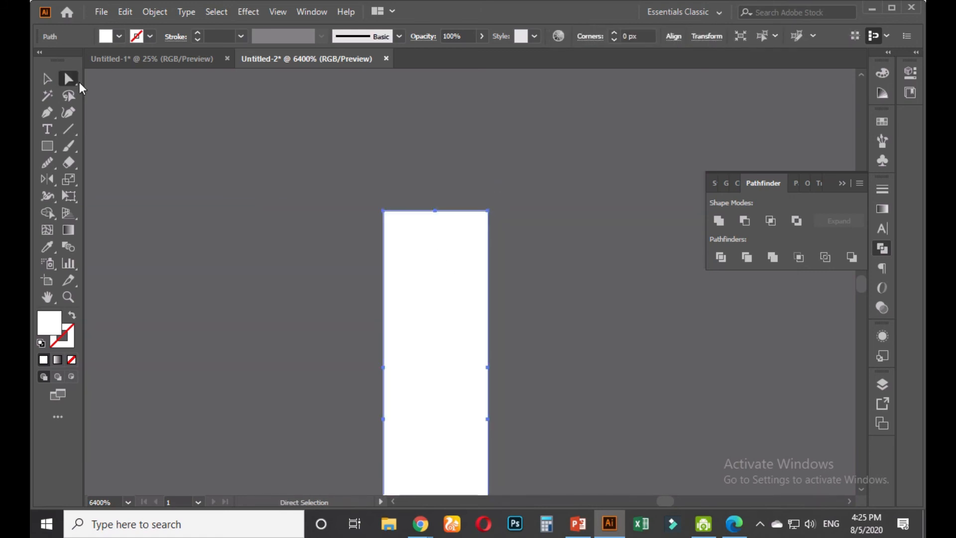
click(489, 212)
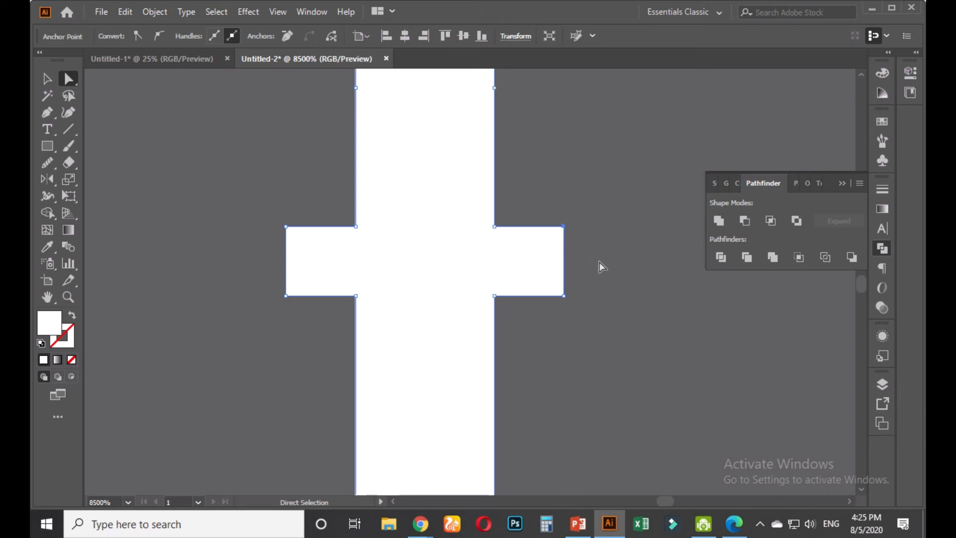
- Delete the upper outer corner anchors on both sides of the spire's collar to give it slanted, pointed ends
key(Delete)
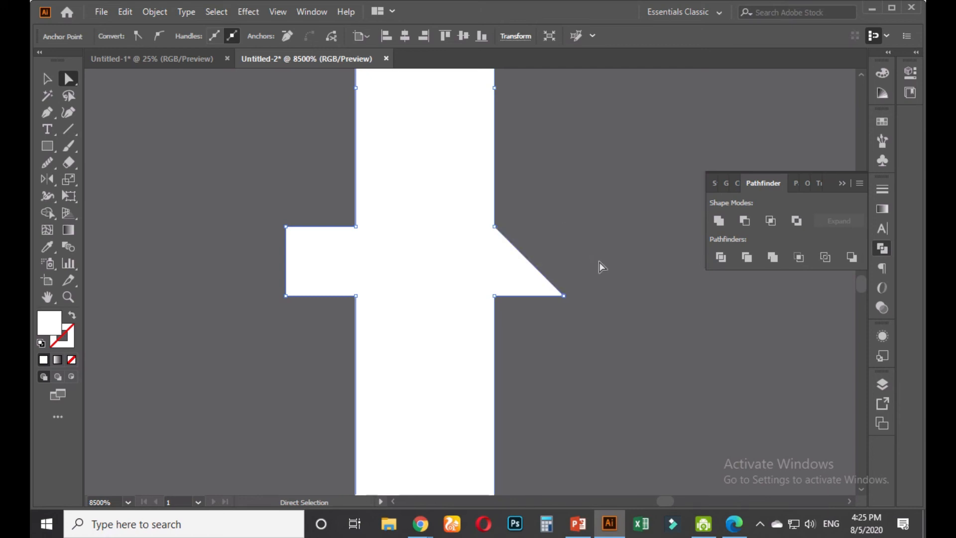
click(288, 196)
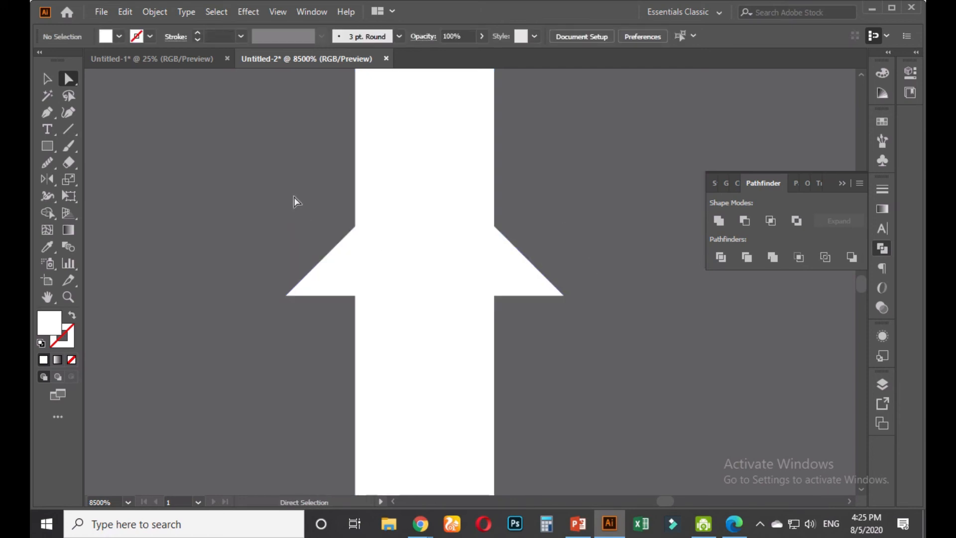
scroll(289, 200, down, 6)
scroll(239, 224, down, 2)
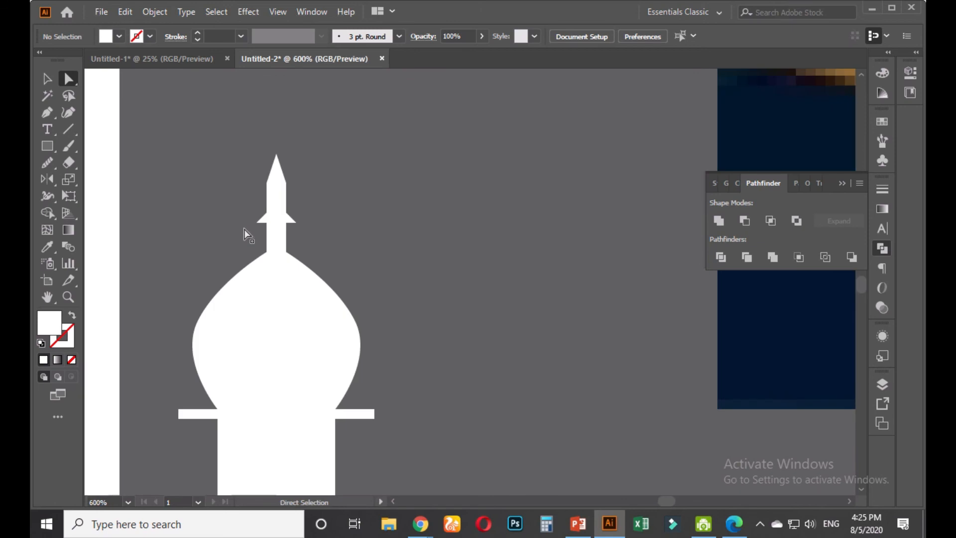
- Taper both ends of the ledge beneath the dome by bringing its upper outer corners down onto the lower ones
drag(347, 357, 376, 353)
scroll(420, 342, up, 2)
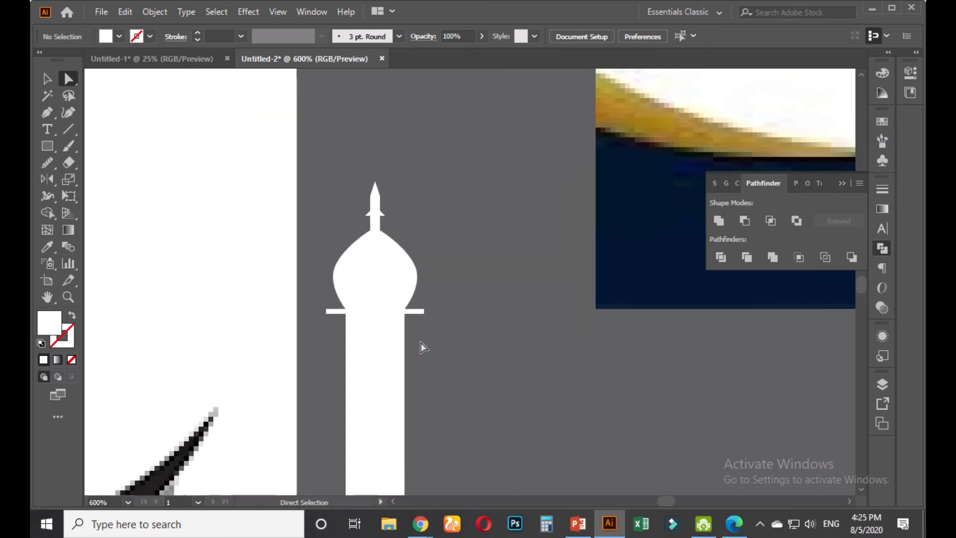
scroll(207, 268, up, 1)
click(206, 265)
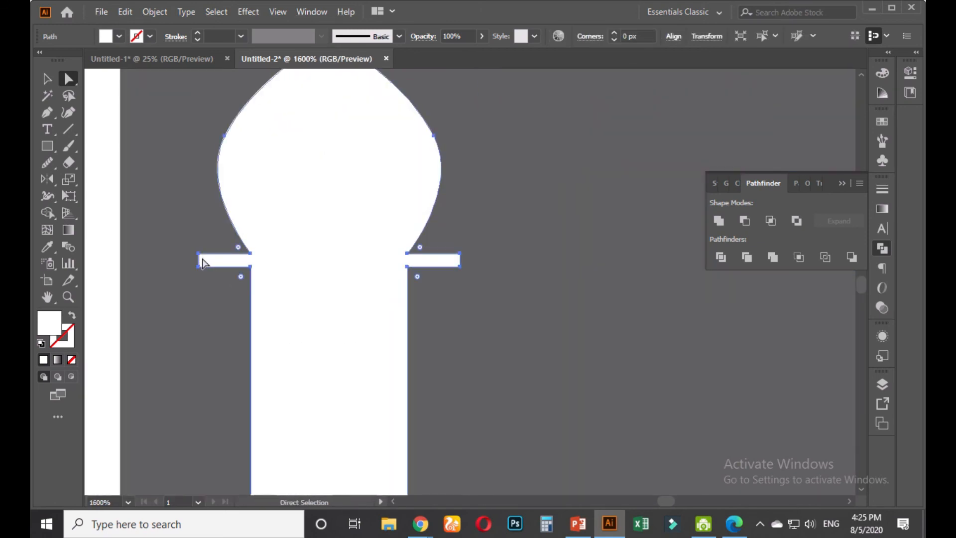
click(199, 254)
drag(199, 254, 198, 266)
drag(460, 253, 460, 266)
click(466, 302)
scroll(466, 302, down, 6)
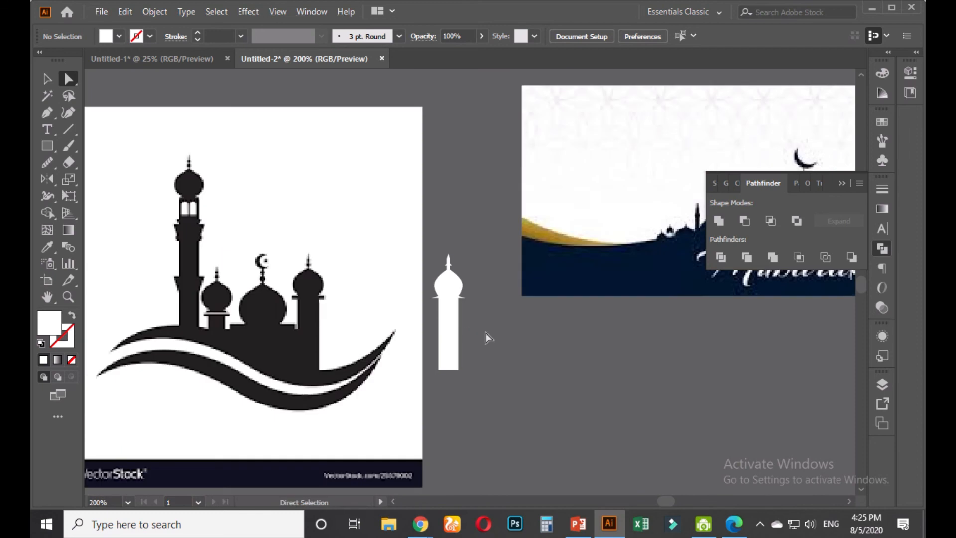
click(43, 81)
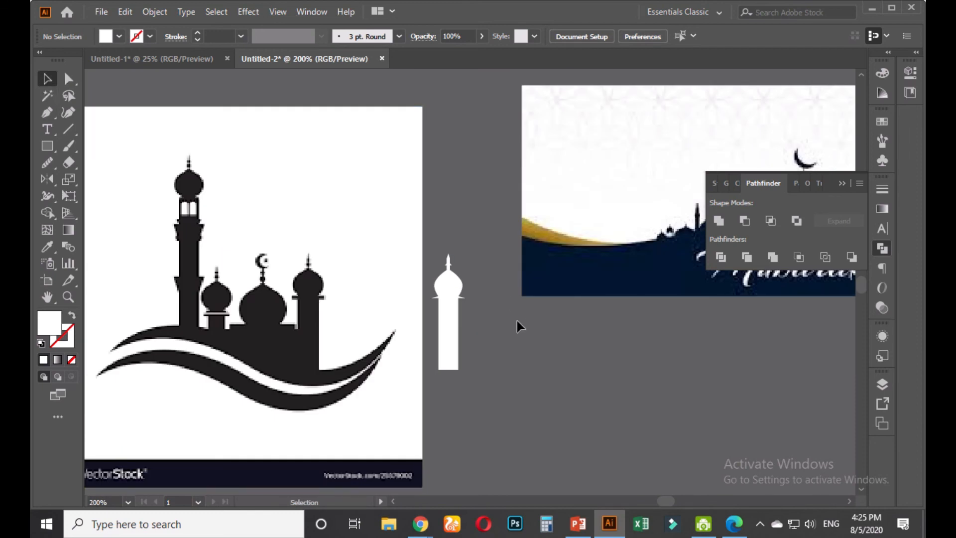
- Move the finished tower beside the dome and minaret shapes near the first reference picture
click(451, 310)
scroll(486, 351, down, 2)
drag(521, 369, 479, 405)
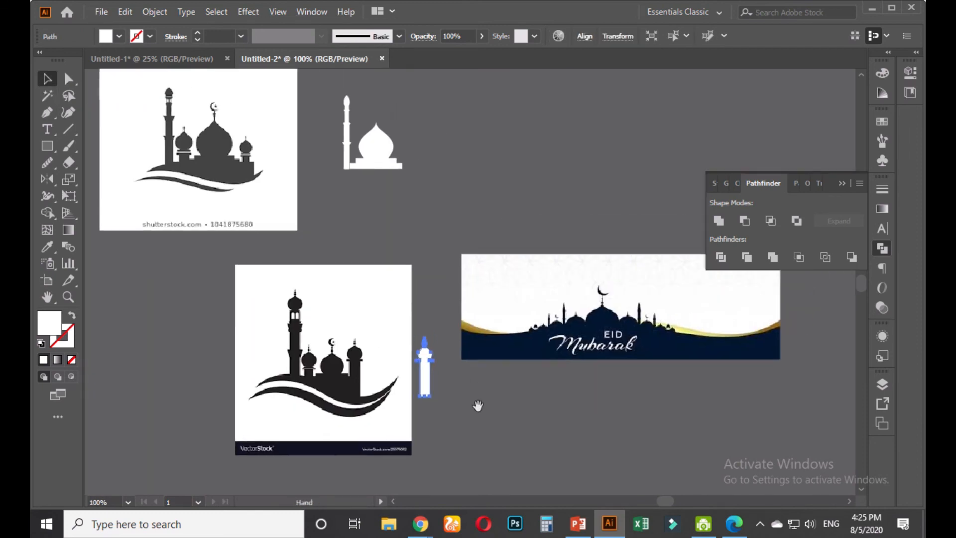
drag(426, 355, 413, 126)
drag(421, 110, 418, 121)
click(448, 160)
scroll(388, 144, up, 4)
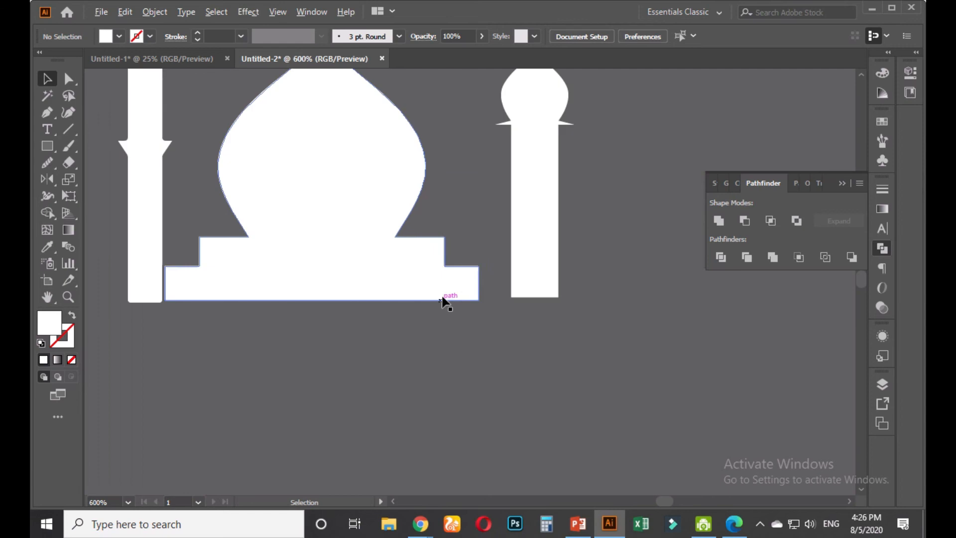
- Place the tower over the right end of the dome's stepped base and align their bottom edges
drag(522, 224, 498, 325)
shift+click(406, 298)
click(585, 36)
click(717, 71)
- Nudge the minaret right to overlap the dome's base and align both shapes along their bottom edges
click(145, 187)
key(Right)
shift+click(333, 155)
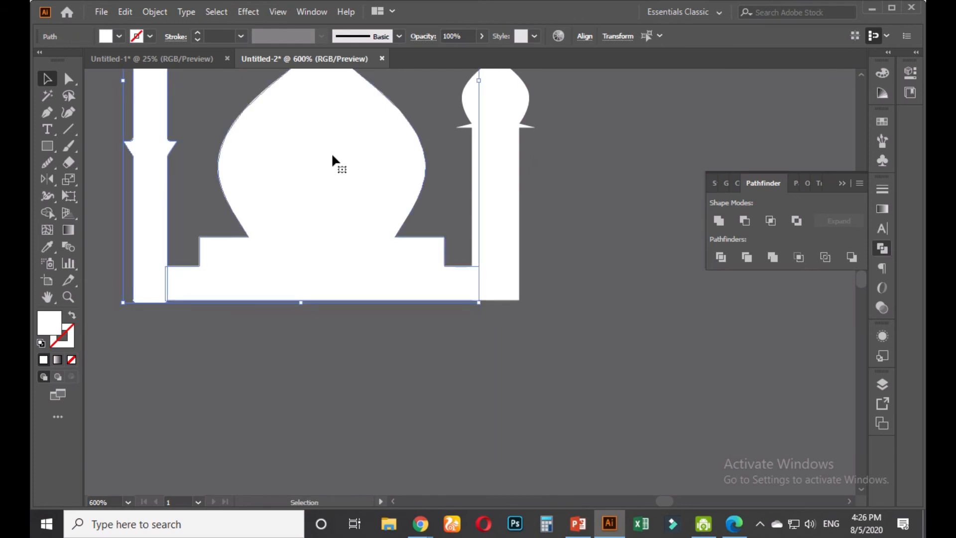
click(584, 39)
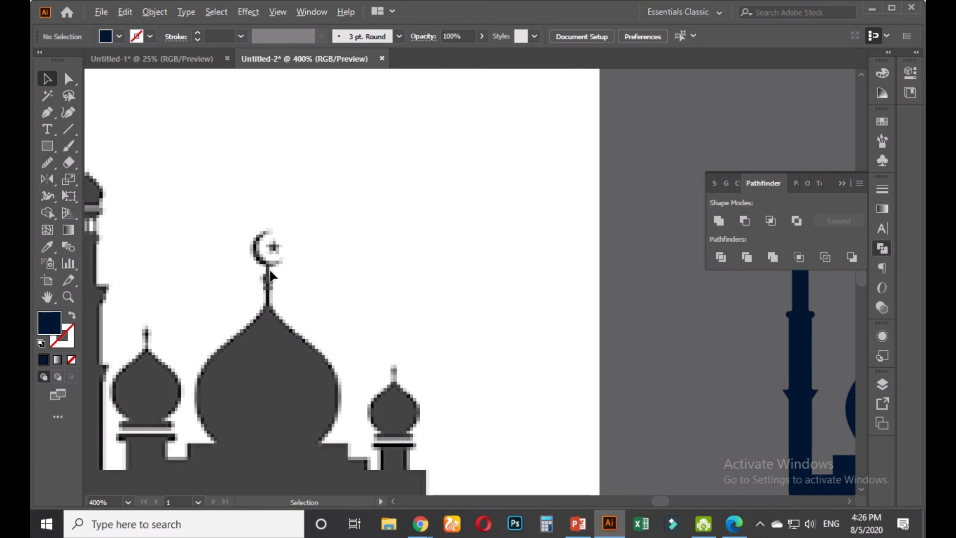
- Place small background-grey ellipses over both side edges of the tower's shaft to form a matching pair of notches
key(ctrl+minus)
key(ctrl+minus)
key(ctrl+minus)
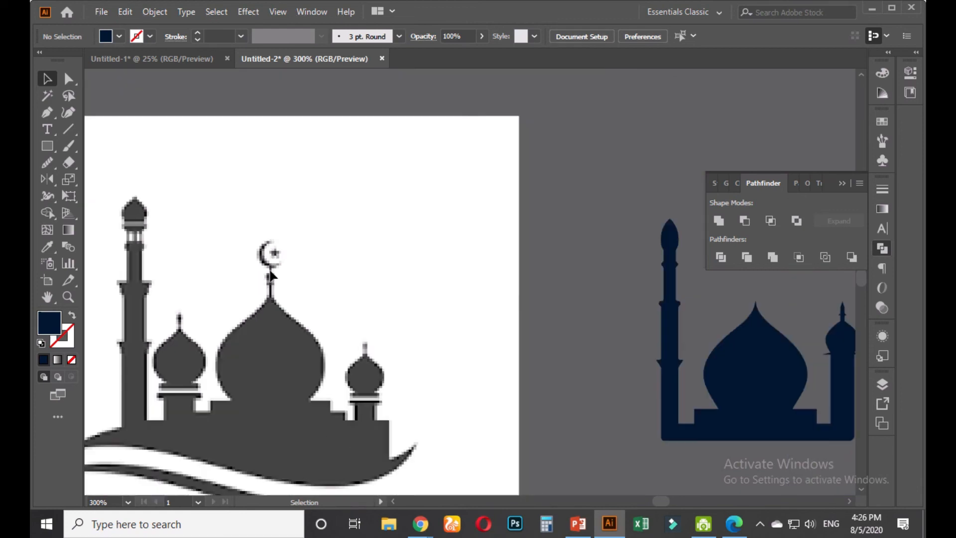
drag(405, 319, 296, 301)
scroll(443, 325, up, 1)
scroll(430, 340, up, 1)
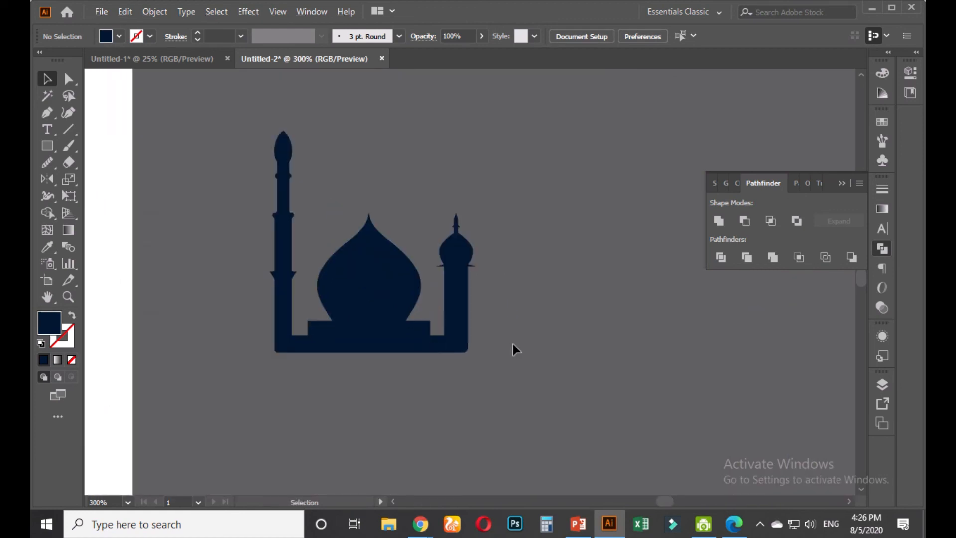
drag(500, 344, 534, 371)
scroll(532, 349, up, 1)
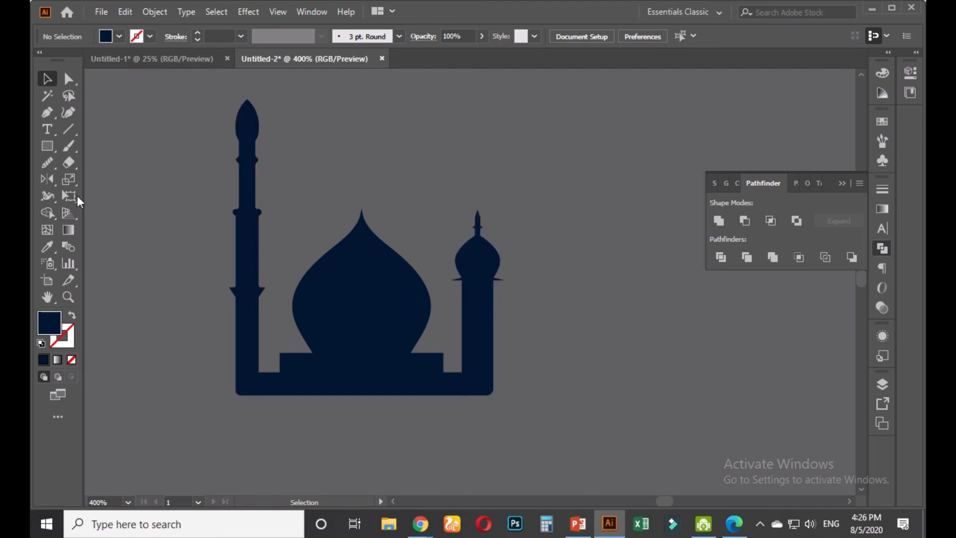
drag(47, 146, 103, 180)
scroll(533, 342, up, 3)
key(v)
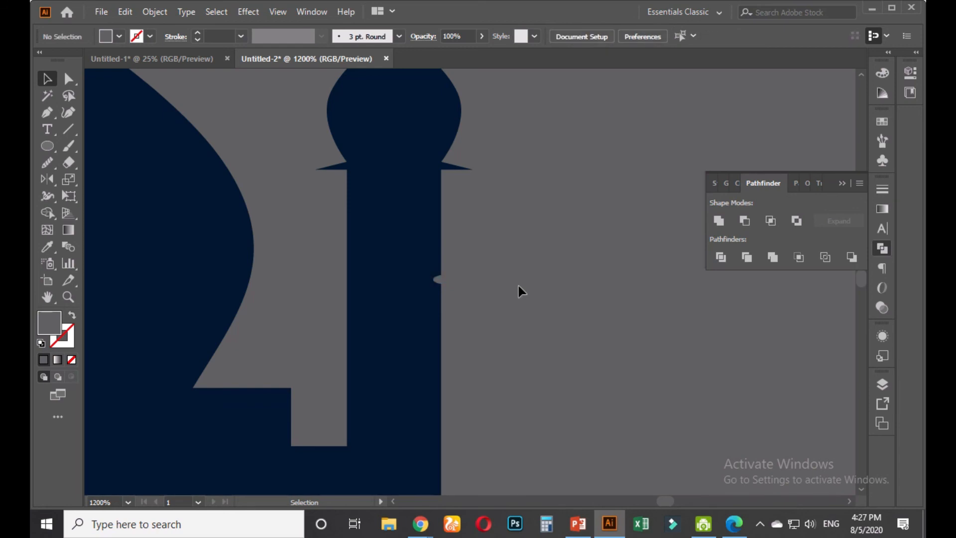
click(455, 280)
drag(453, 279, 352, 283)
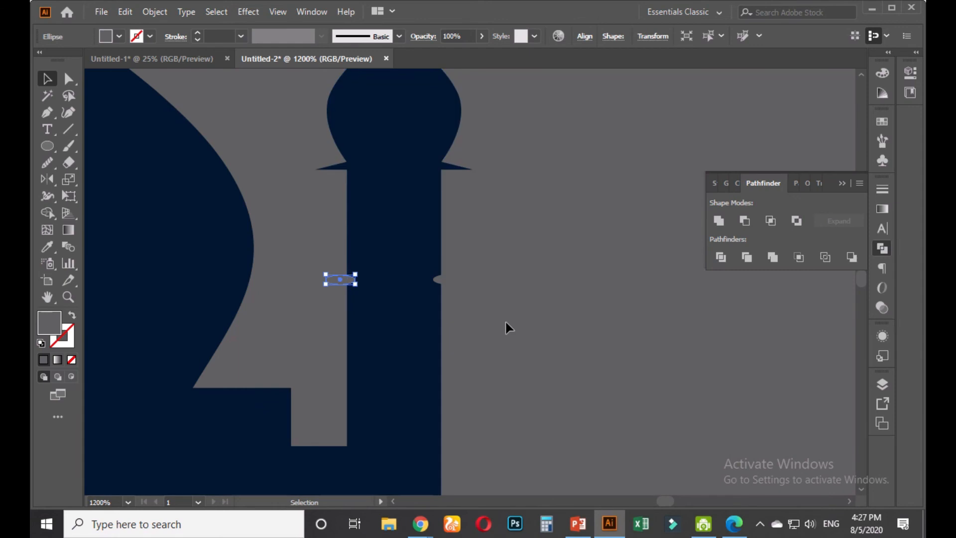
click(506, 324)
- Try scaling the tower down proportionally together with its two notch ellipses
scroll(508, 324, down, 1)
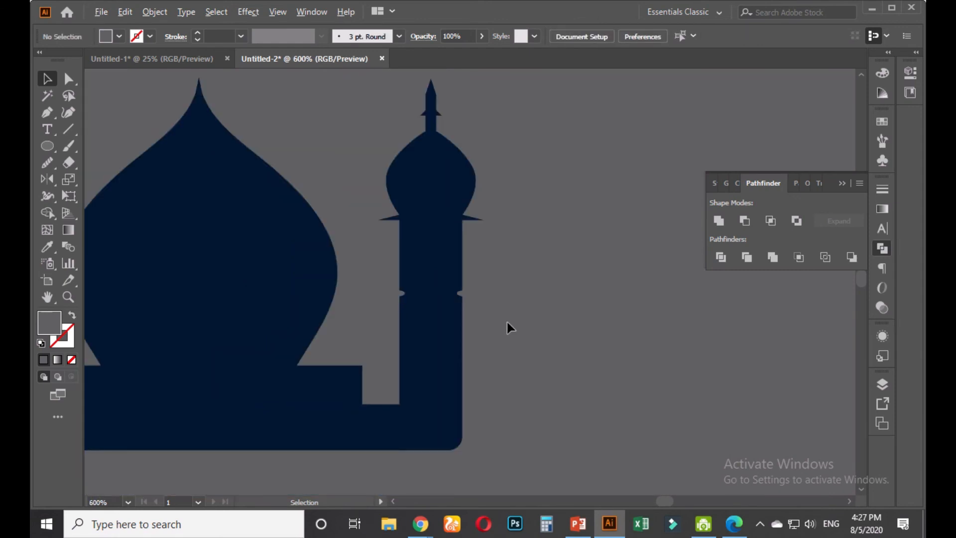
scroll(508, 324, down, 1)
scroll(506, 328, down, 1)
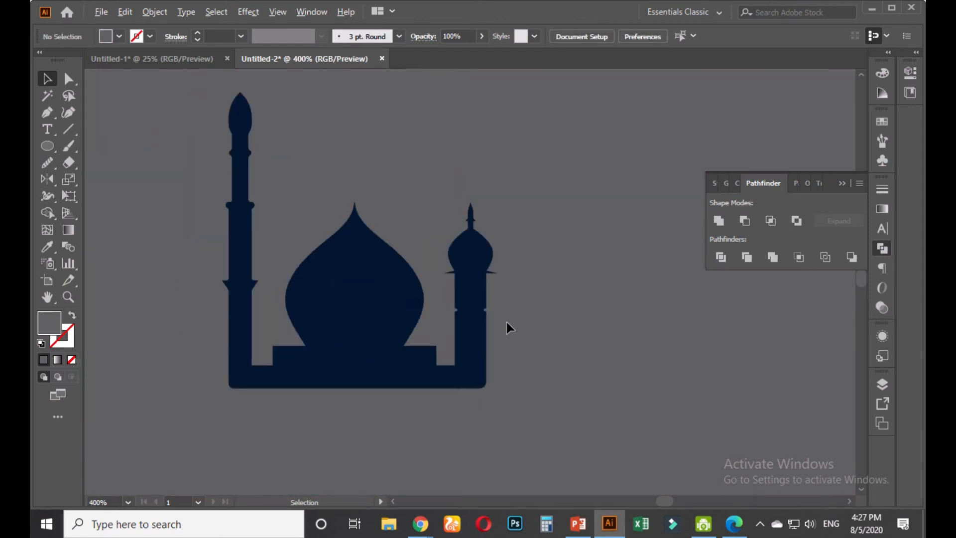
scroll(507, 312, up, 1)
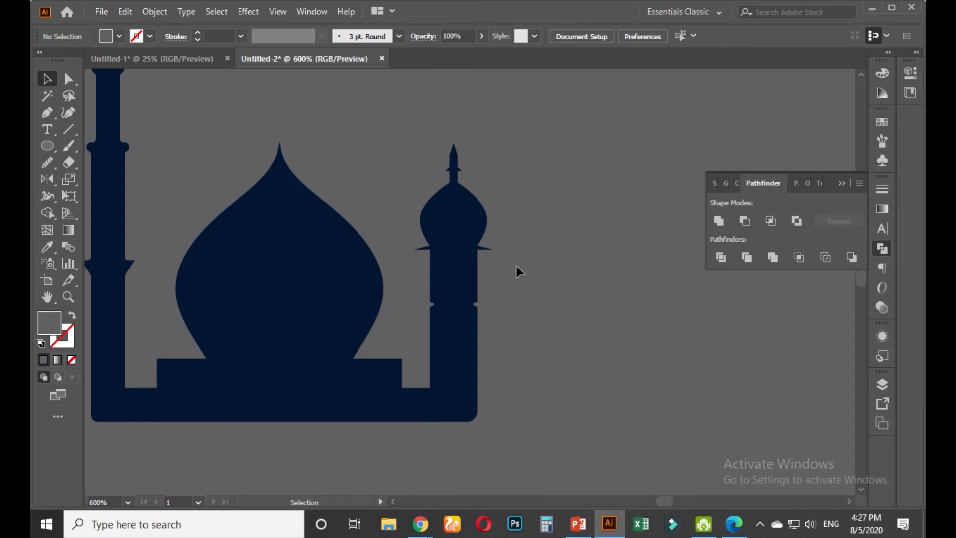
drag(485, 221, 424, 321)
drag(496, 151, 480, 190)
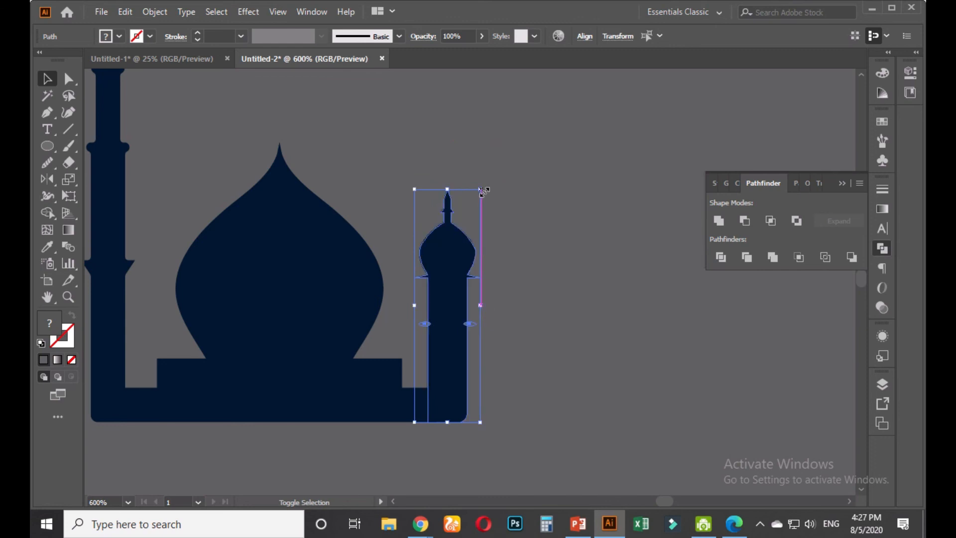
click(525, 263)
scroll(525, 263, down, 1)
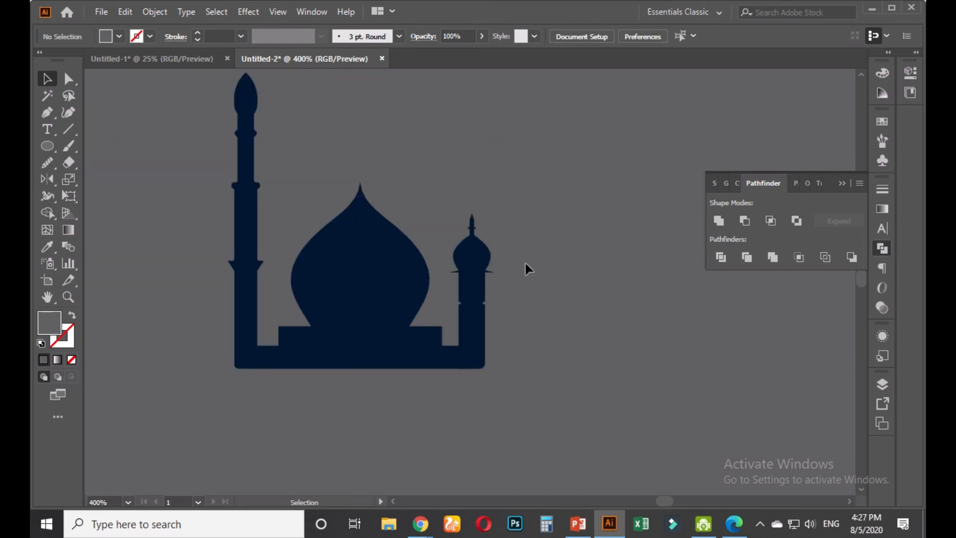
key(ctrl+z)
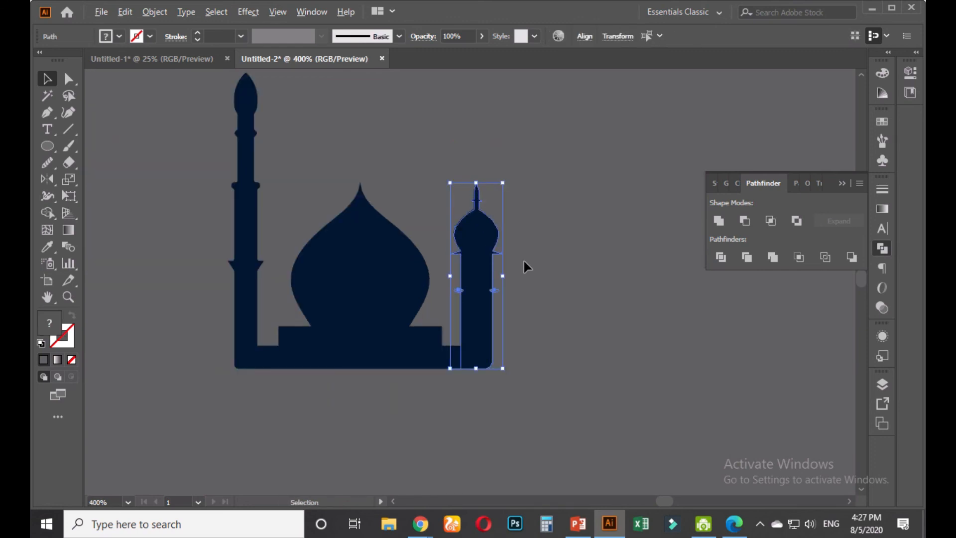
key(ctrl+shift+z)
- Try rounding the inner corners where the ledge meets the tower's dome and shaft
scroll(492, 255, up, 2)
scroll(491, 255, up, 2)
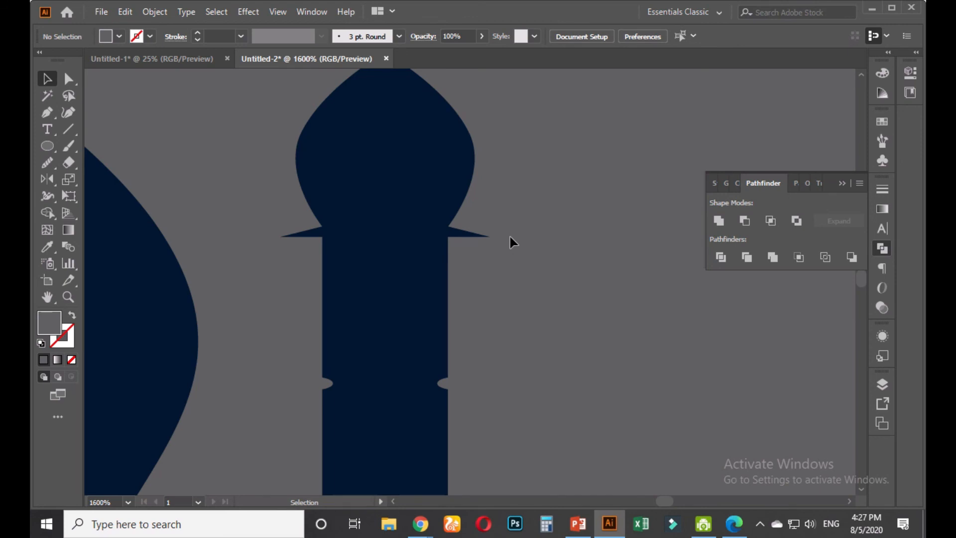
click(69, 79)
scroll(392, 251, up, 2)
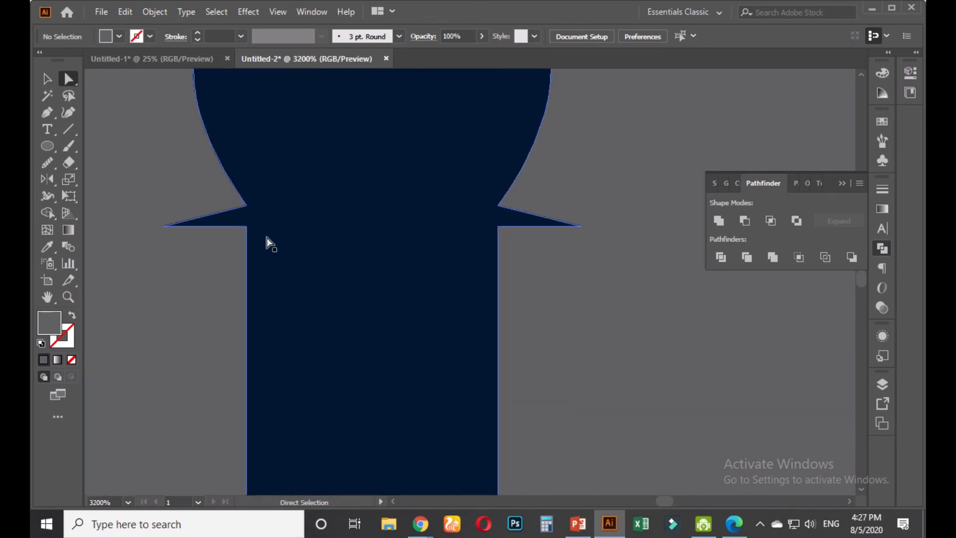
click(232, 220)
mouse_move(235, 236)
mouse_down()
mouse_move(219, 241)
mouse_move(226, 237)
mouse_up()
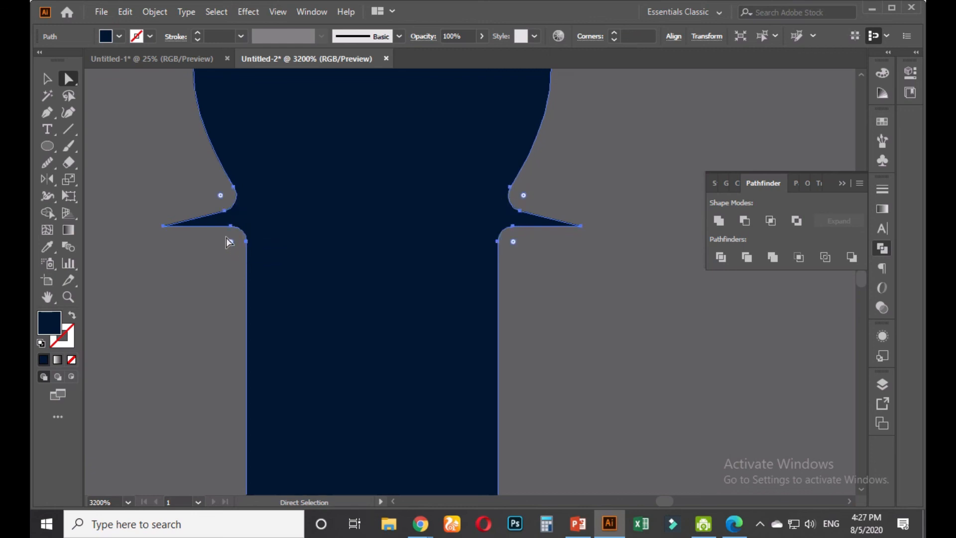
key(ctrl+z)
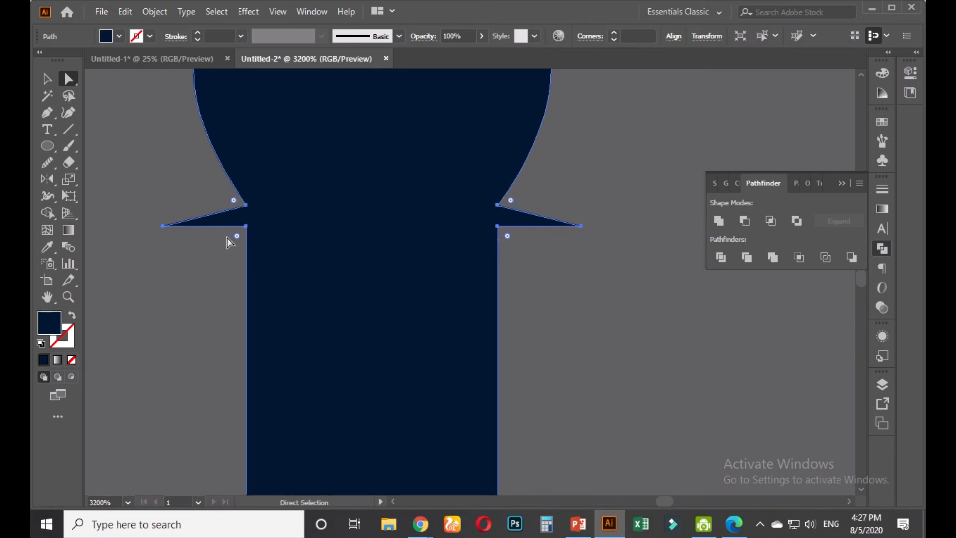
- Move the upper outer anchor at the left end of the tower's ledge inward along the ledge's lower edge
click(185, 231)
drag(165, 226, 165, 226)
scroll(151, 203, up, 1)
click(168, 238)
key(Right)
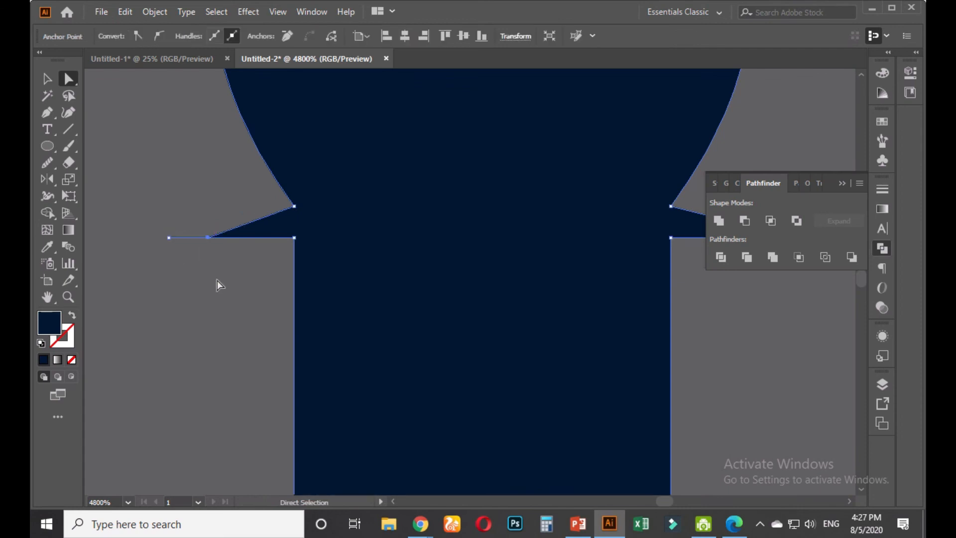
- Shorten the right end of the tower's ledge by moving its outer tip inward to match the left side
click(679, 314)
drag(760, 344, 555, 346)
click(588, 244)
key(Left)
key(Left)
key(Right)
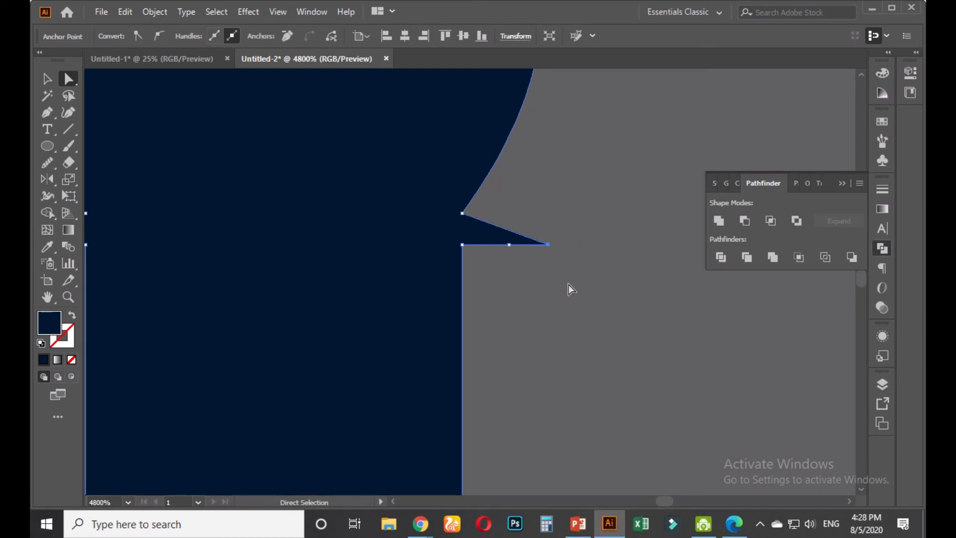
click(569, 285)
- Clean off the thin leftover line extending beyond the left tip of the tower's ledge
scroll(569, 284, down, 1)
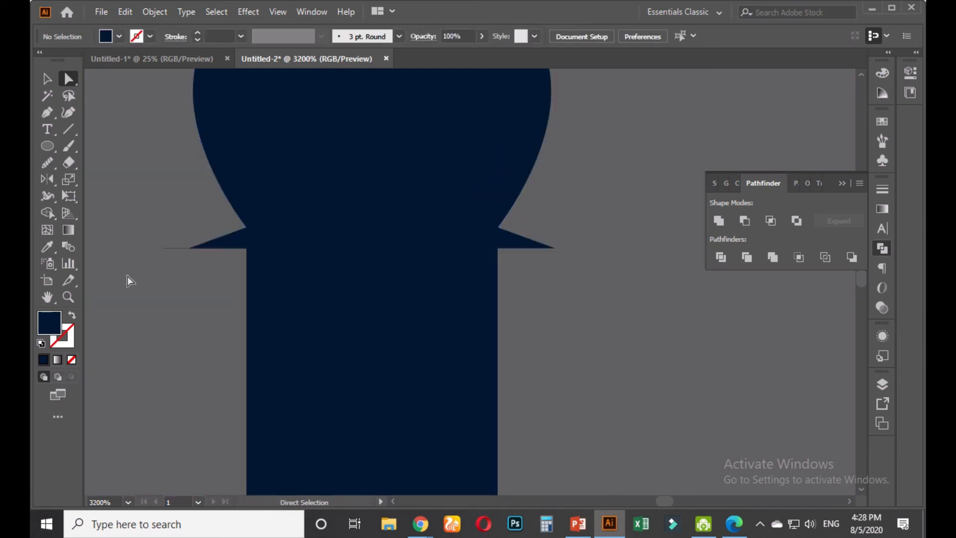
scroll(170, 269, up, 2)
drag(183, 242, 223, 292)
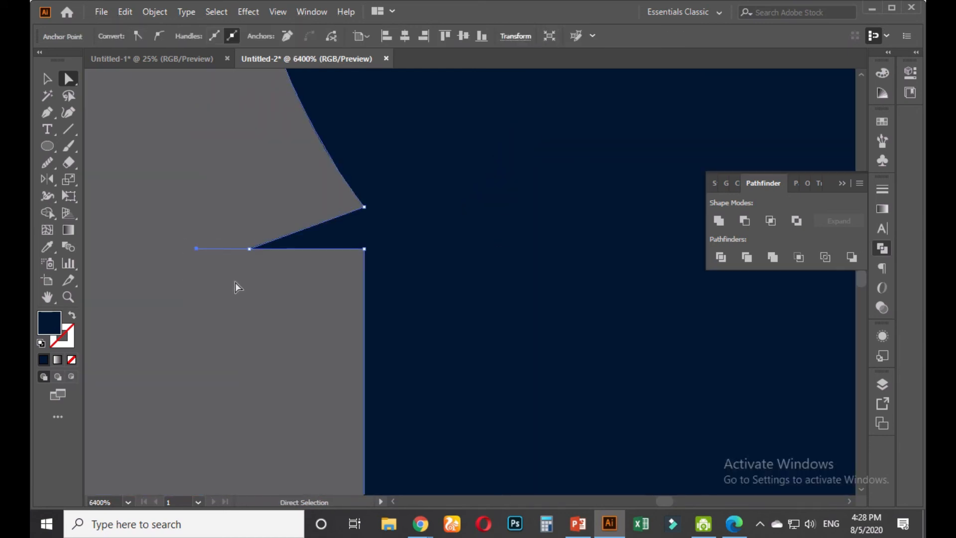
click(235, 278)
scroll(232, 258, up, 2)
click(74, 165)
drag(204, 213, 254, 264)
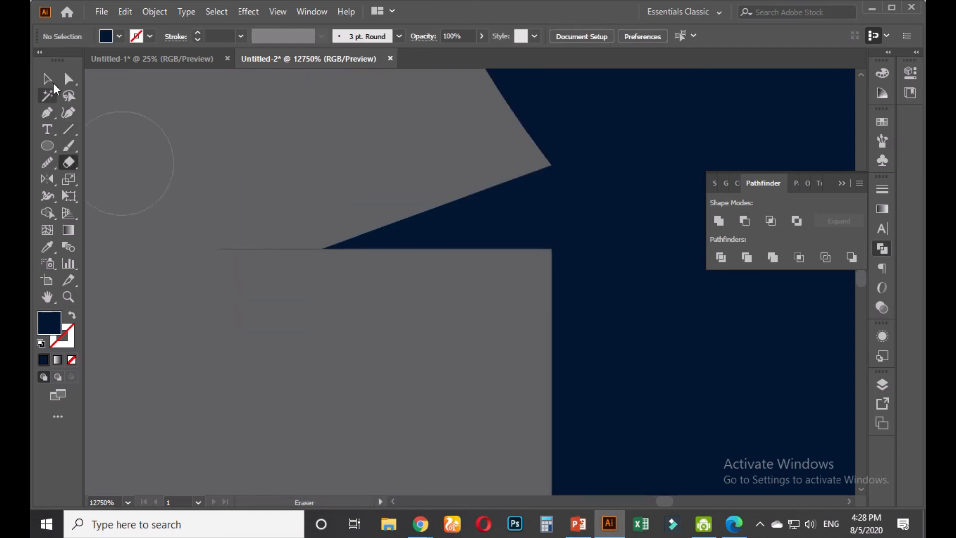
click(69, 78)
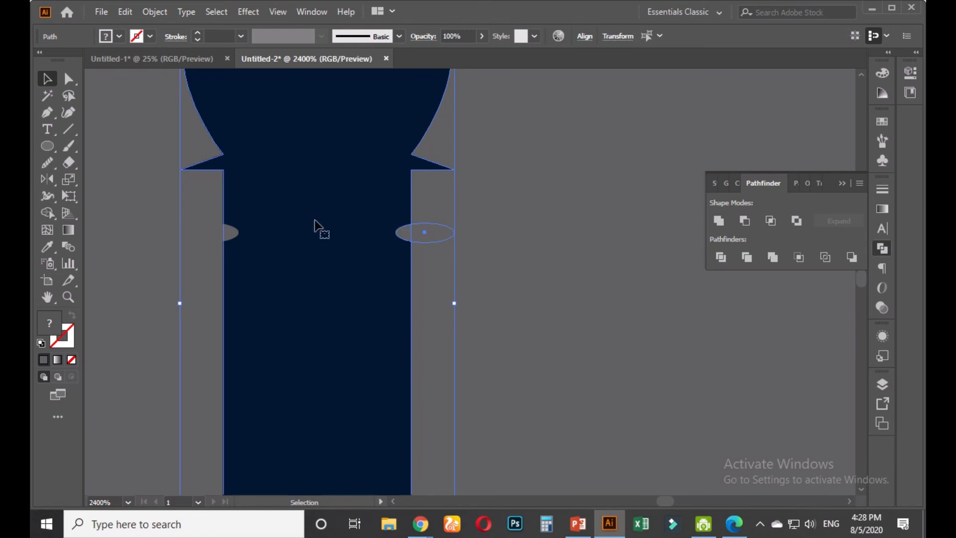
- Cut the ellipse out of the right edge of the tower's shaft with the Shape Builder
click(53, 207)
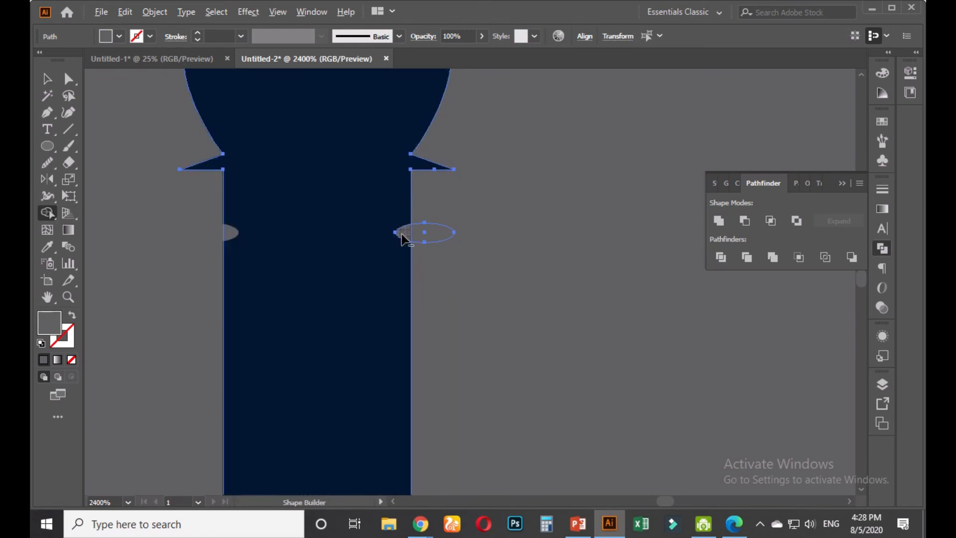
alt+click(422, 239)
click(47, 78)
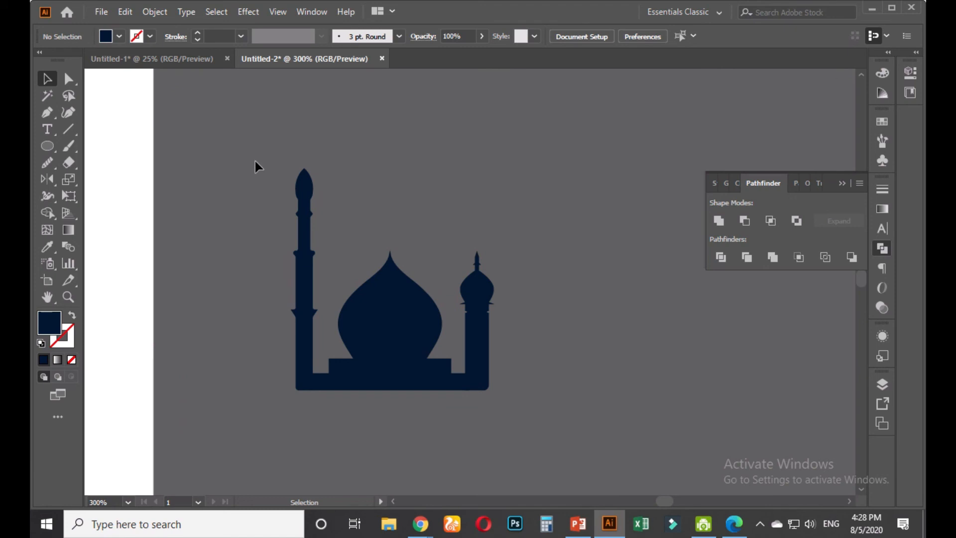
- Try uniting the minaret, domed base and tower into a single shape
drag(255, 156, 504, 405)
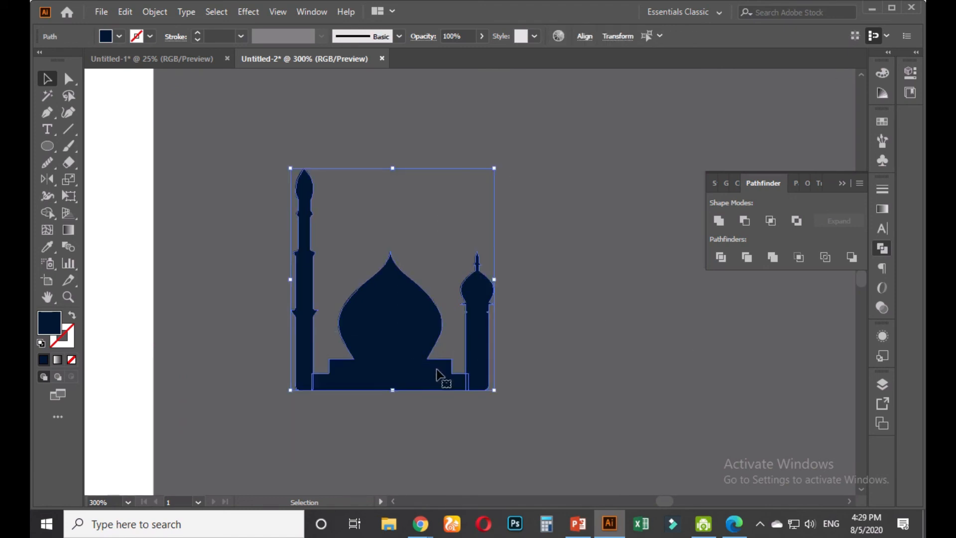
click(719, 221)
click(564, 331)
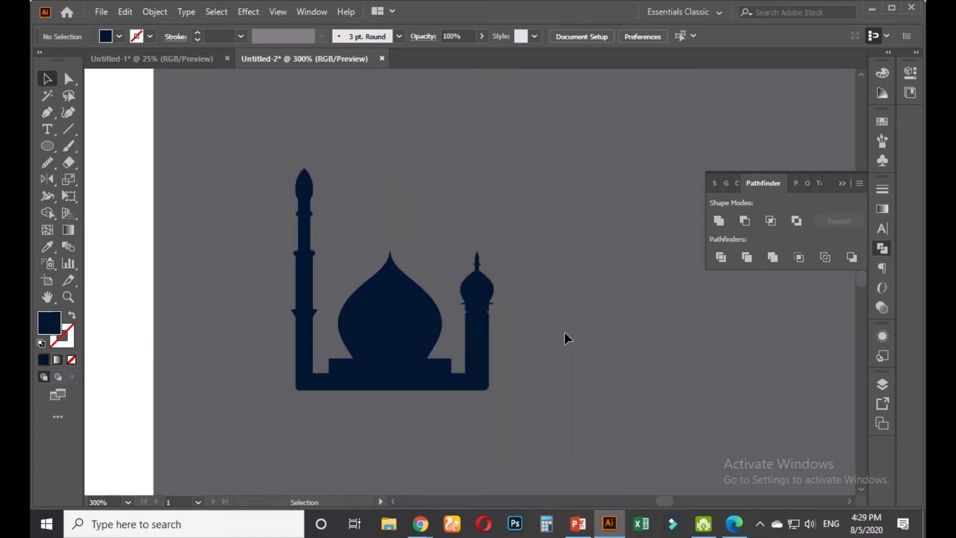
drag(474, 321, 596, 271)
key(ctrl+z)
click(496, 163)
- Shorten the tall minaret slightly from its top and widen it a little towards the dome
click(303, 179)
drag(304, 167, 304, 181)
click(364, 243)
click(306, 219)
drag(318, 286, 323, 285)
click(366, 216)
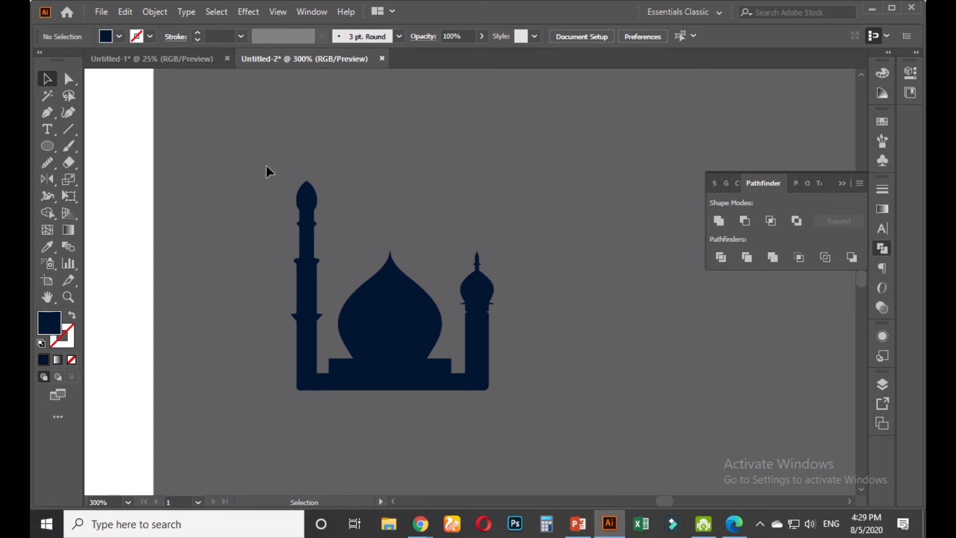
- Unite the minaret, domed base and tower into one mosque shape and reposition it
drag(265, 163, 486, 384)
click(721, 222)
click(500, 337)
drag(488, 344, 576, 309)
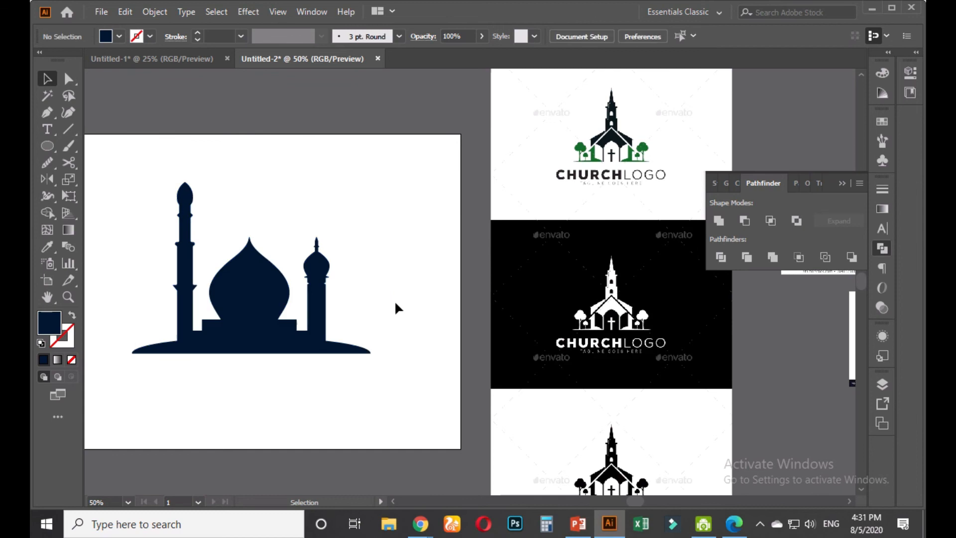
- Add a line of placeholder point text below the mosque on the artboard
scroll(329, 315, down, 2)
scroll(332, 337, up, 2)
drag(328, 358, 367, 371)
scroll(235, 337, up, 1)
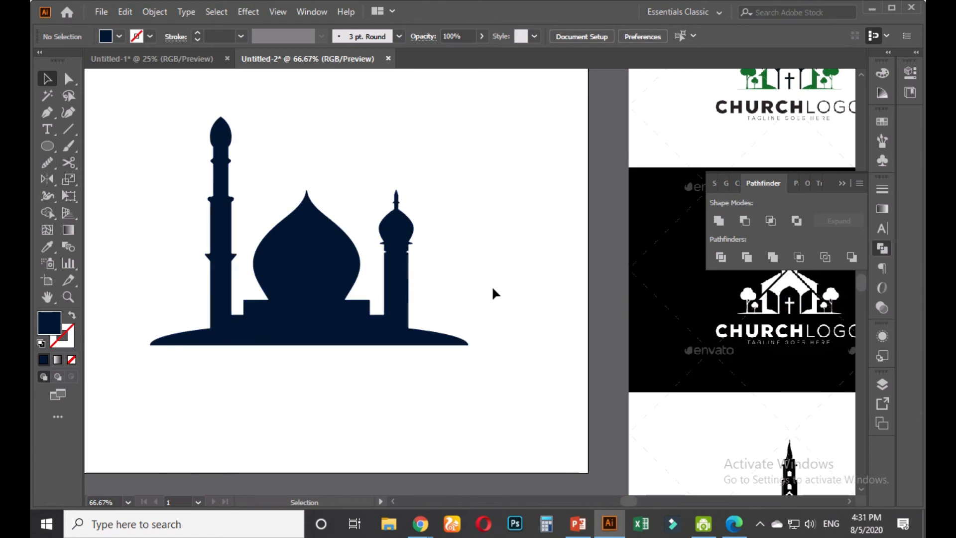
drag(465, 273, 473, 274)
key(t)
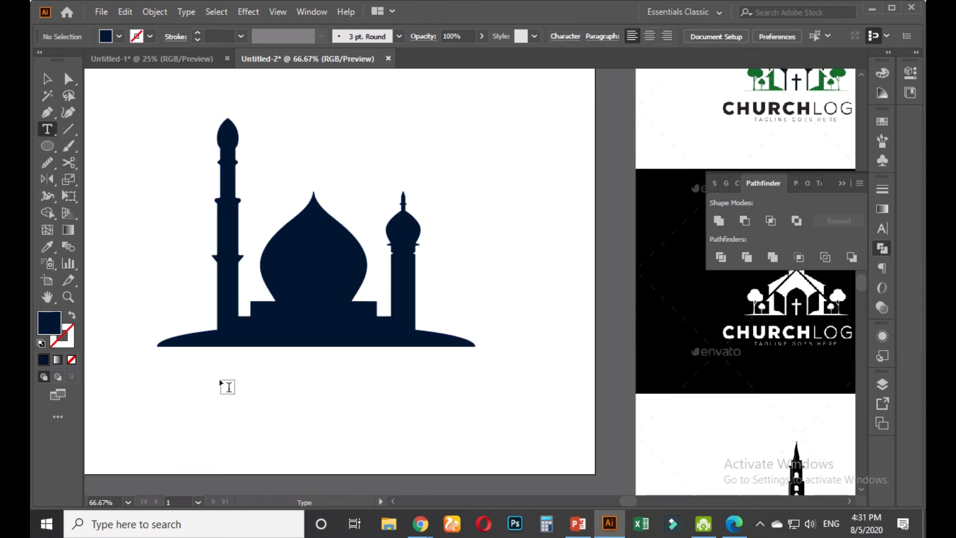
click(145, 397)
- Set the placeholder text below the mosque in the Roboto font with the Black style
click(882, 229)
click(791, 205)
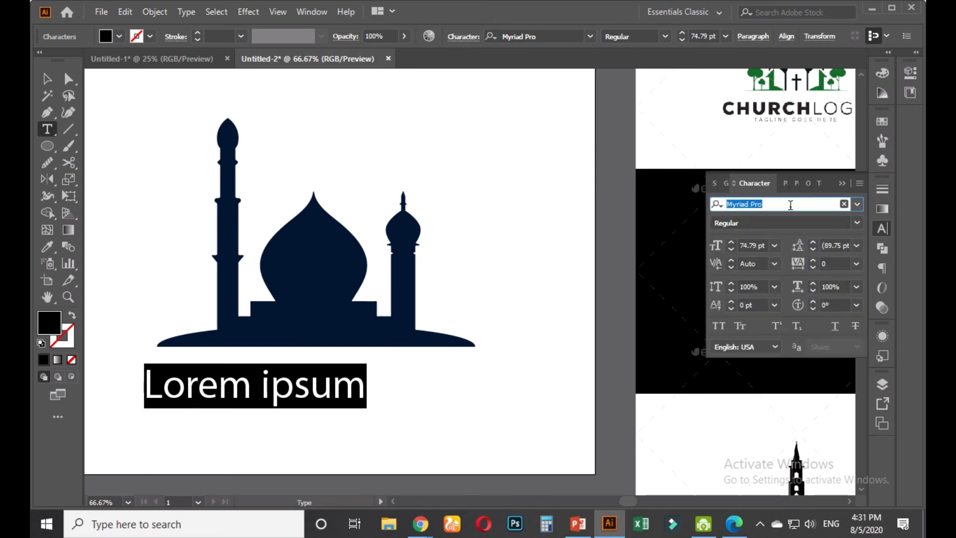
text(roboto)
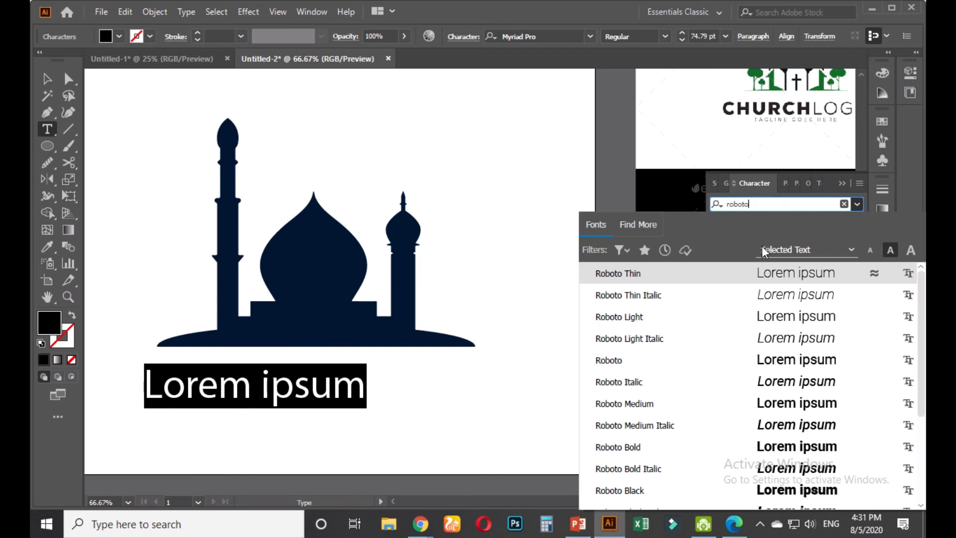
click(639, 380)
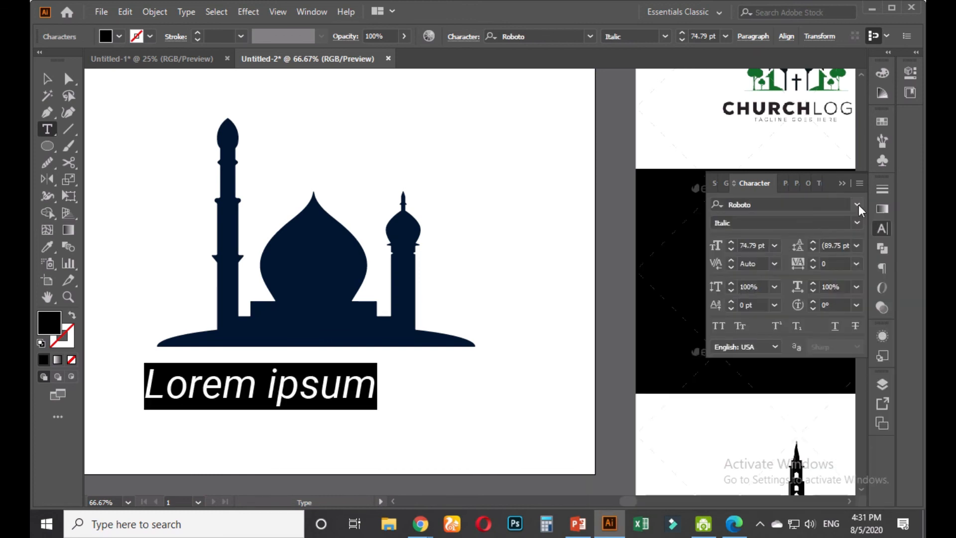
click(860, 221)
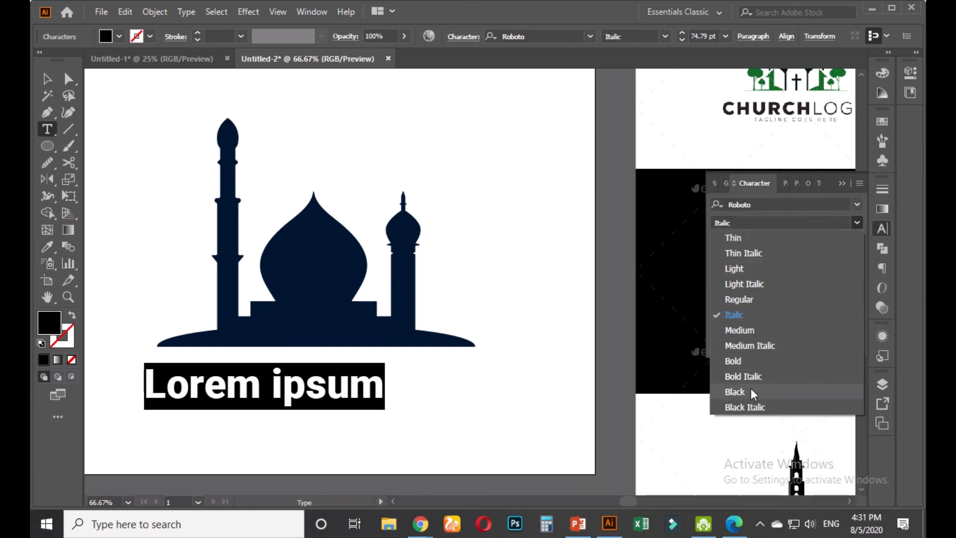
click(751, 387)
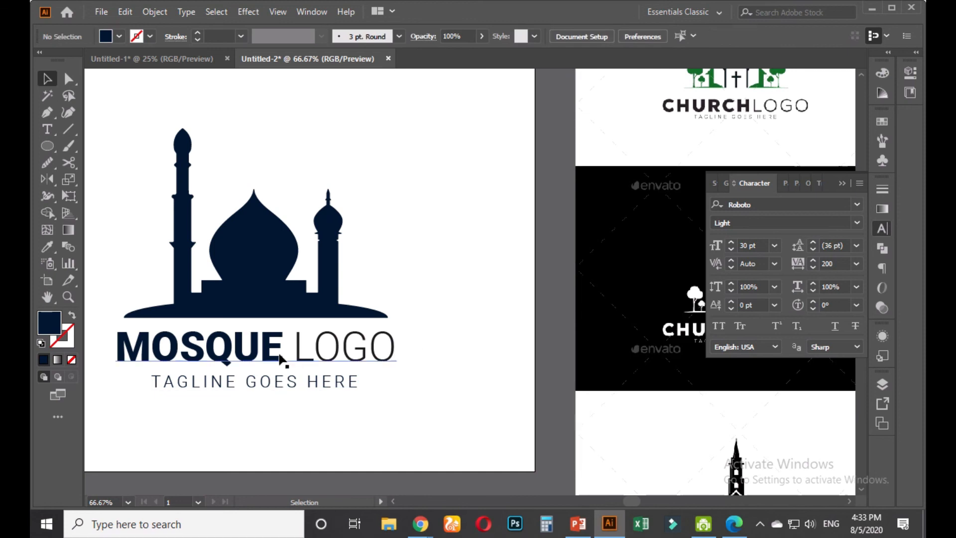
- Centre the tagline horizontally beneath the MOSQUE LOGO title
scroll(229, 406, up, 1)
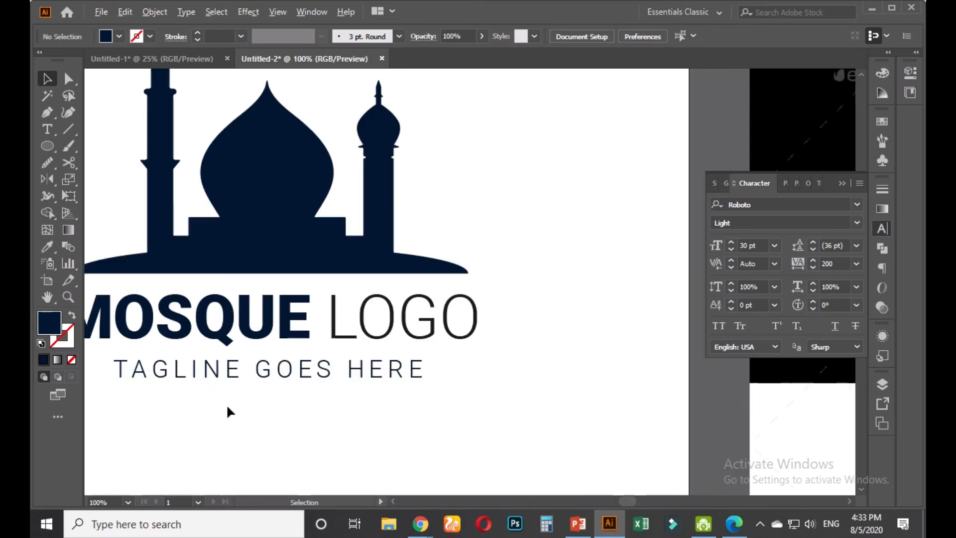
click(253, 374)
scroll(252, 374, down, 1)
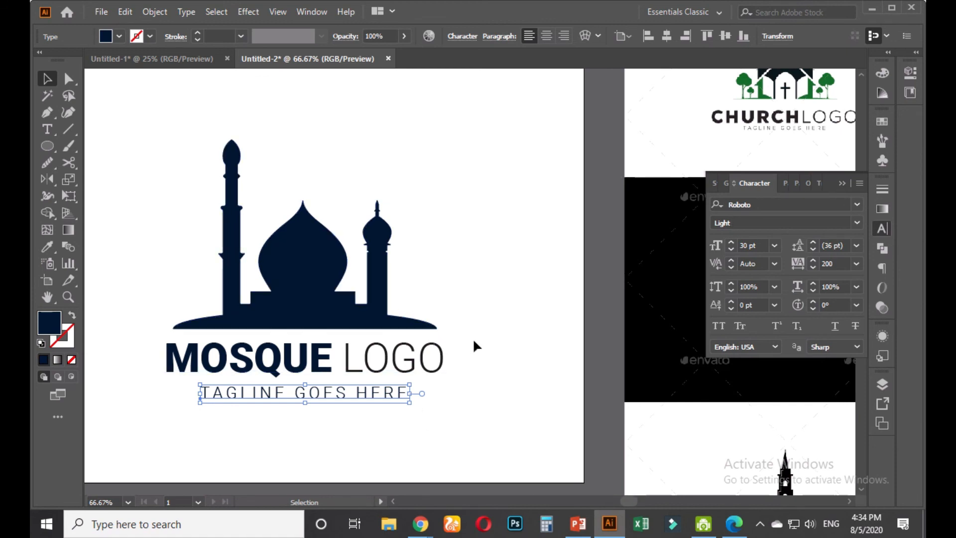
click(484, 312)
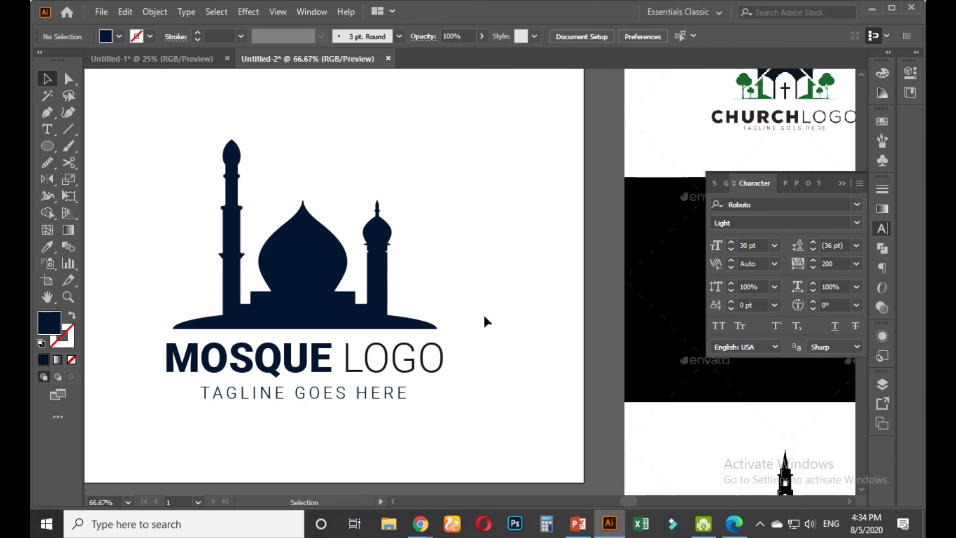
click(367, 396)
click(449, 372)
click(304, 393)
scroll(467, 357, down, 2)
click(664, 34)
click(482, 343)
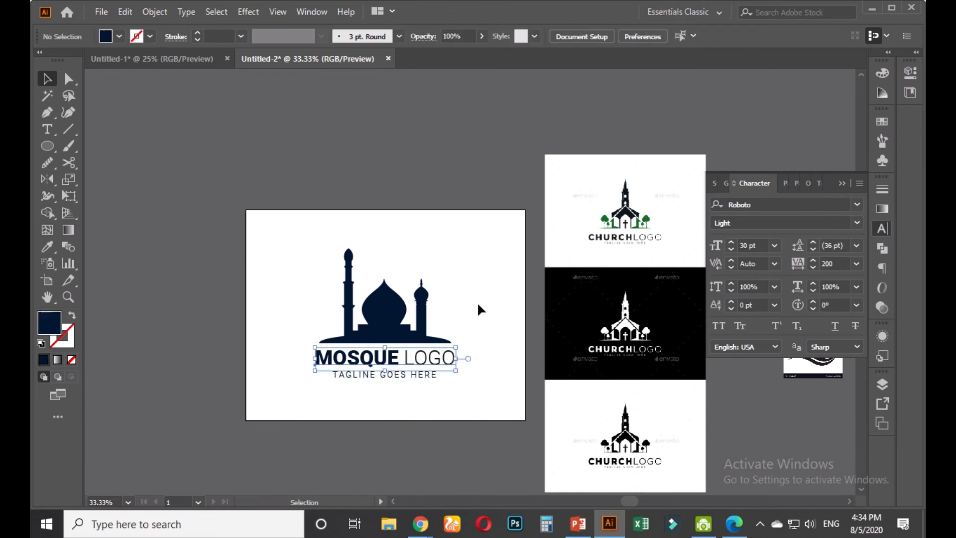
- Delete all the church and mosque reference images beside the artboard and collapse the character settings
drag(486, 357, 487, 387)
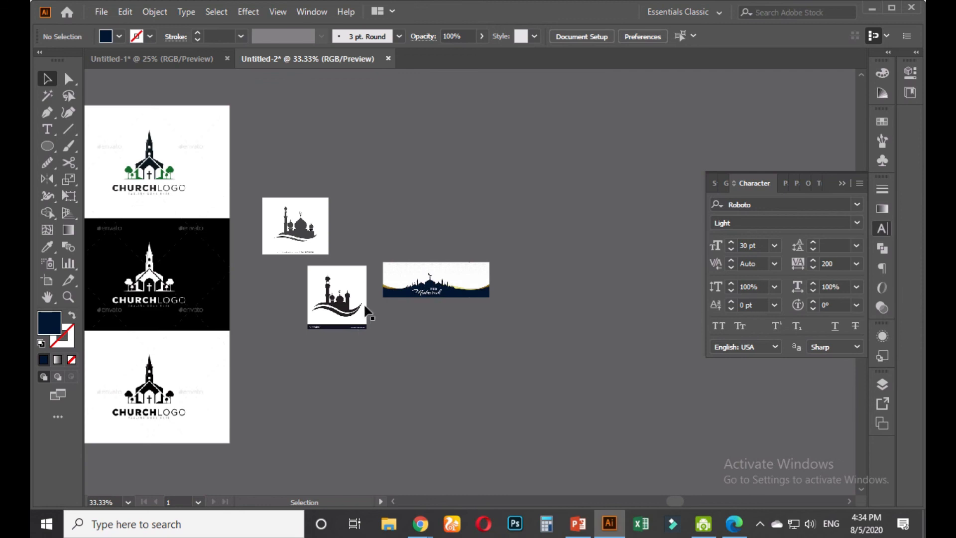
drag(369, 313, 296, 300)
scroll(438, 351, up, 1)
scroll(215, 246, up, 2)
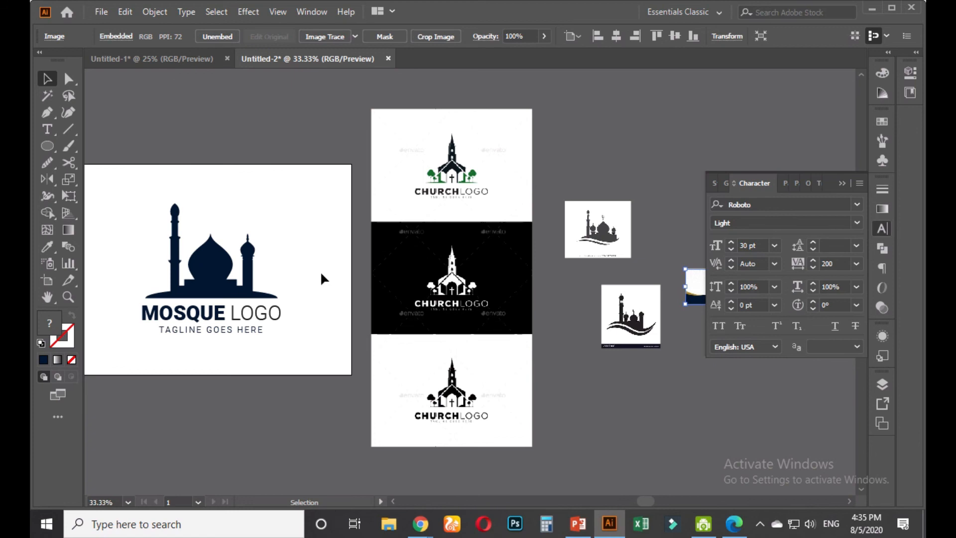
scroll(318, 283, down, 1)
scroll(312, 290, up, 1)
scroll(309, 288, down, 1)
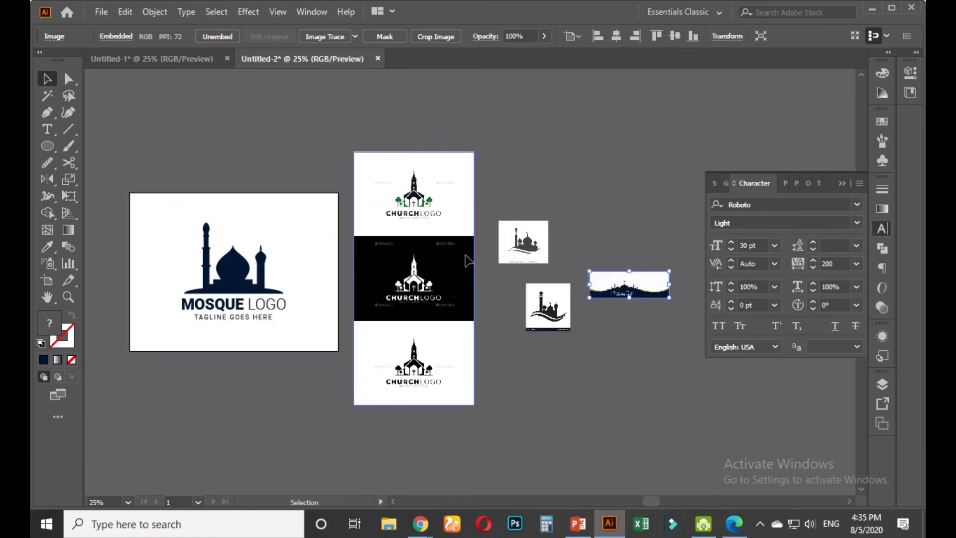
click(465, 288)
key(Delete)
drag(468, 272, 647, 380)
key(Delete)
click(523, 243)
key(Delete)
click(842, 183)
- Review the finished mosque logo on its artboard at different zoom levels
scroll(530, 344, down, 6)
scroll(516, 339, up, 5)
scroll(447, 286, up, 2)
drag(432, 202, 455, 339)
scroll(399, 302, down, 2)
drag(349, 207, 373, 341)
scroll(363, 328, up, 1)
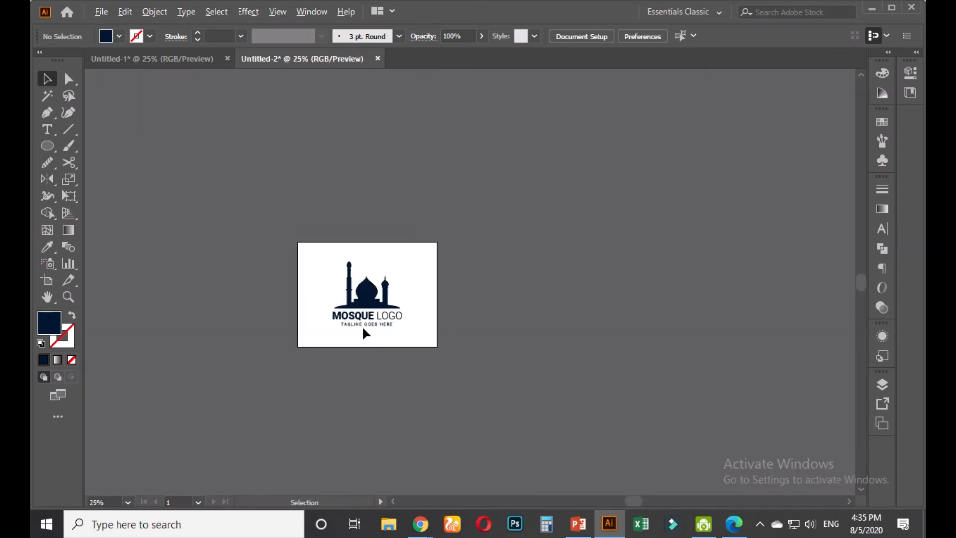
scroll(366, 333, up, 2)
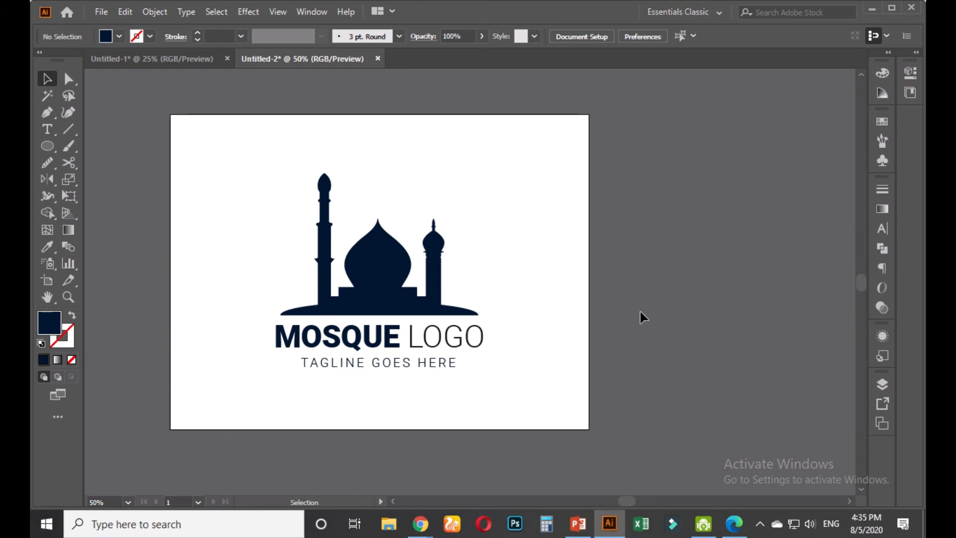
- Save the document to the Desktop as an Adobe Illustrator file named Mosque Logo Design Template, with the default Illustrator options
key(ctrl+s)
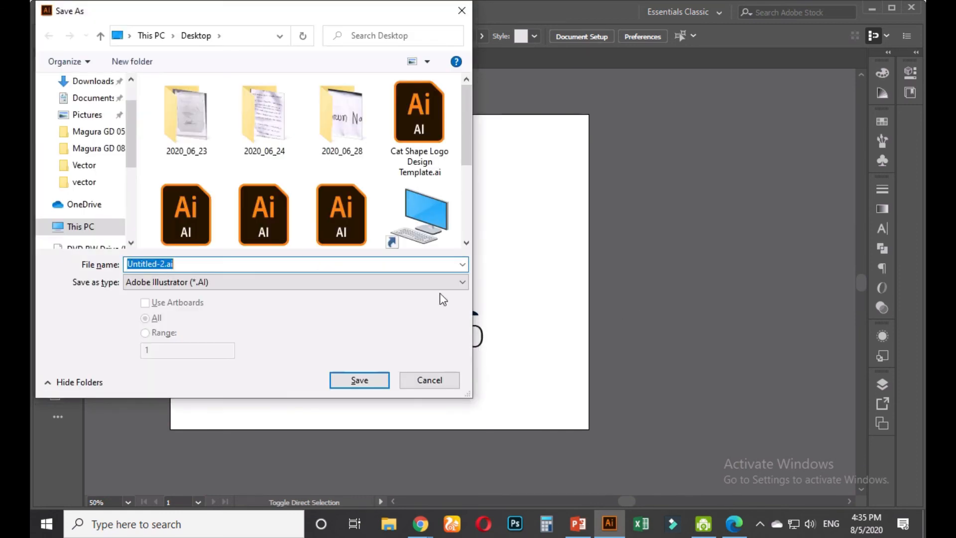
mouse_move(131, 121)
mouse_down()
mouse_move(131, 167)
mouse_move(129, 106)
mouse_up()
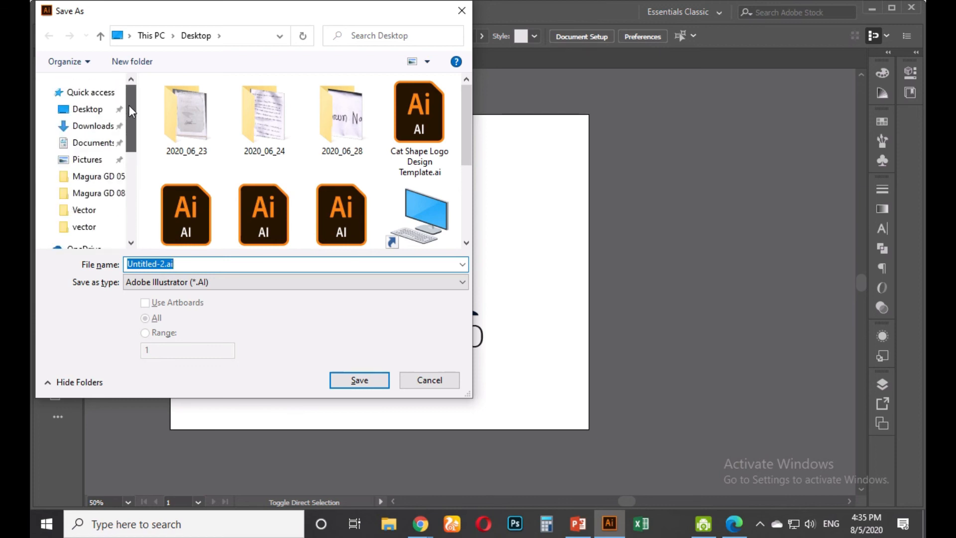
click(87, 109)
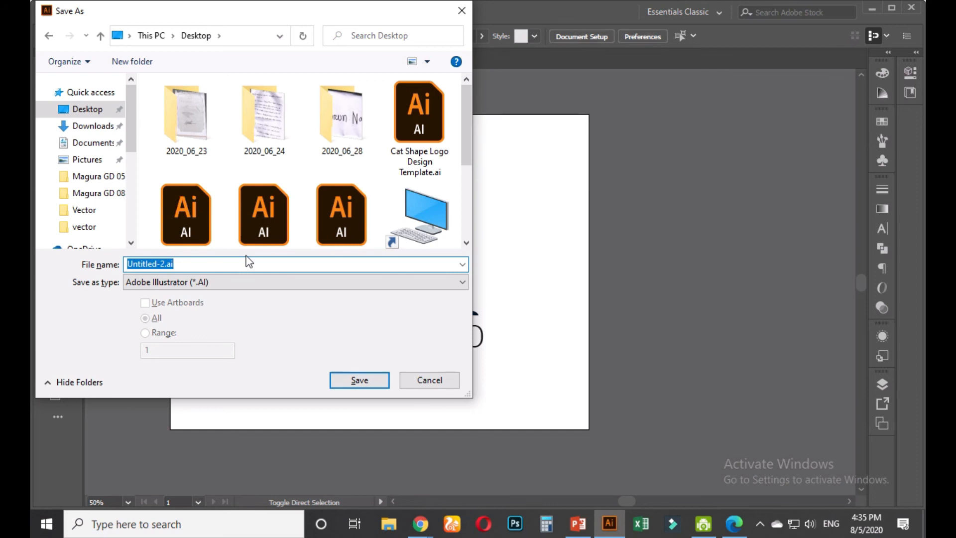
text(M)
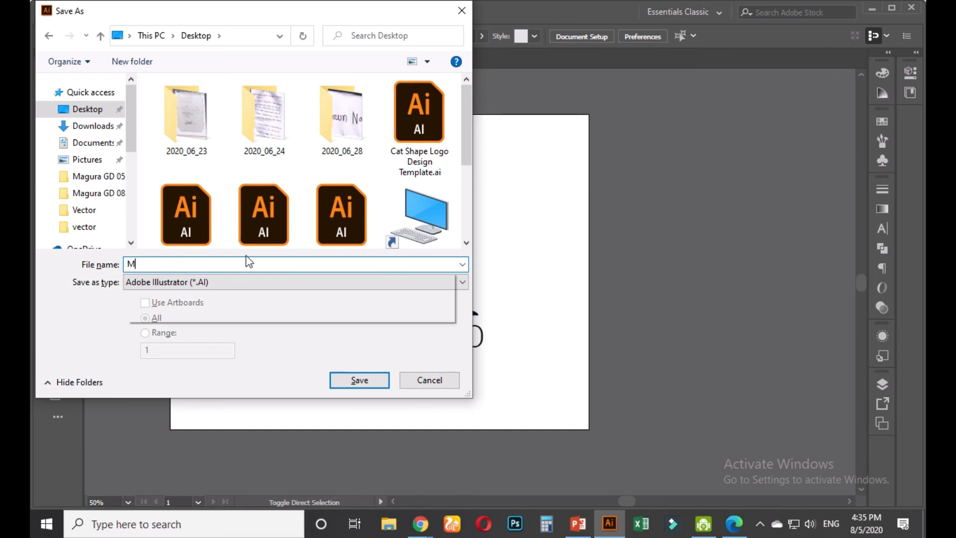
text(osque)
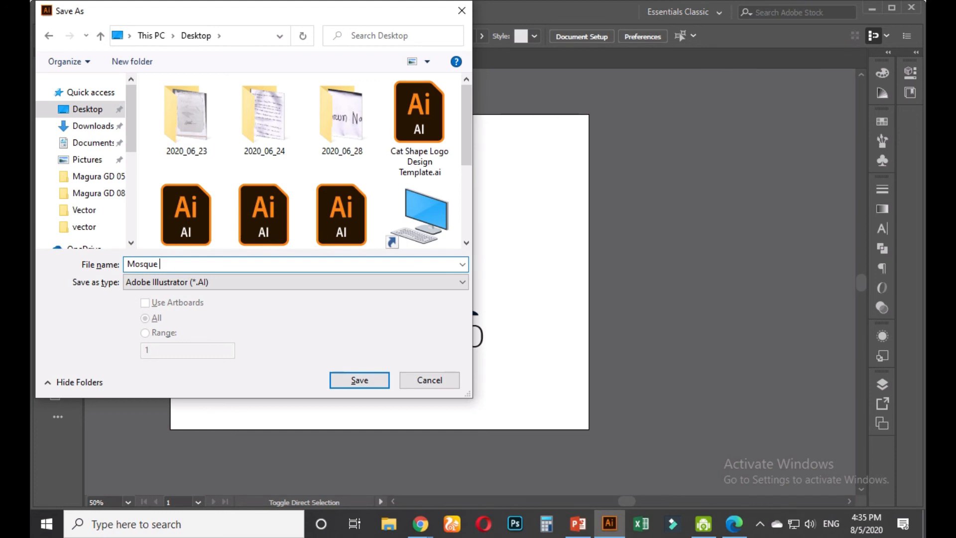
text(Logo Desig)
key(Tab)
click(284, 262)
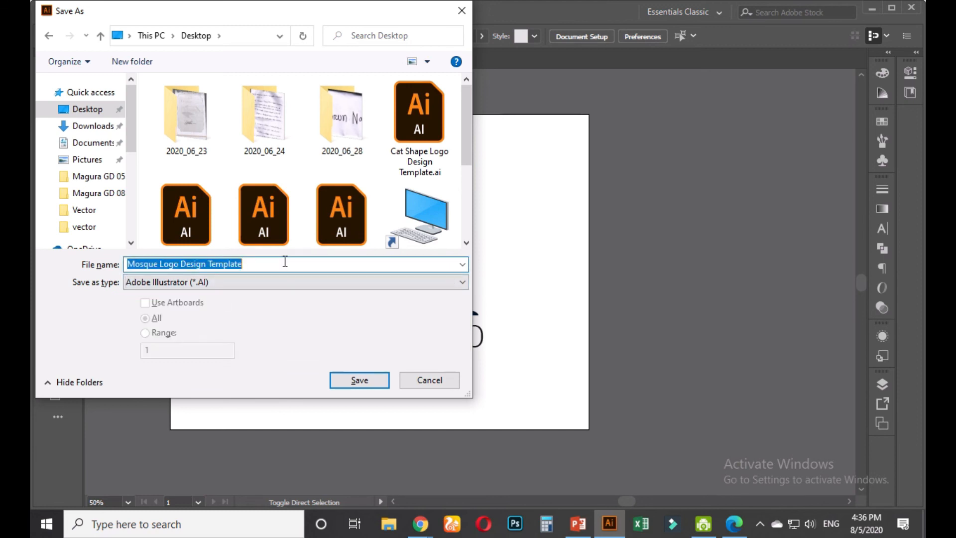
key(Return)
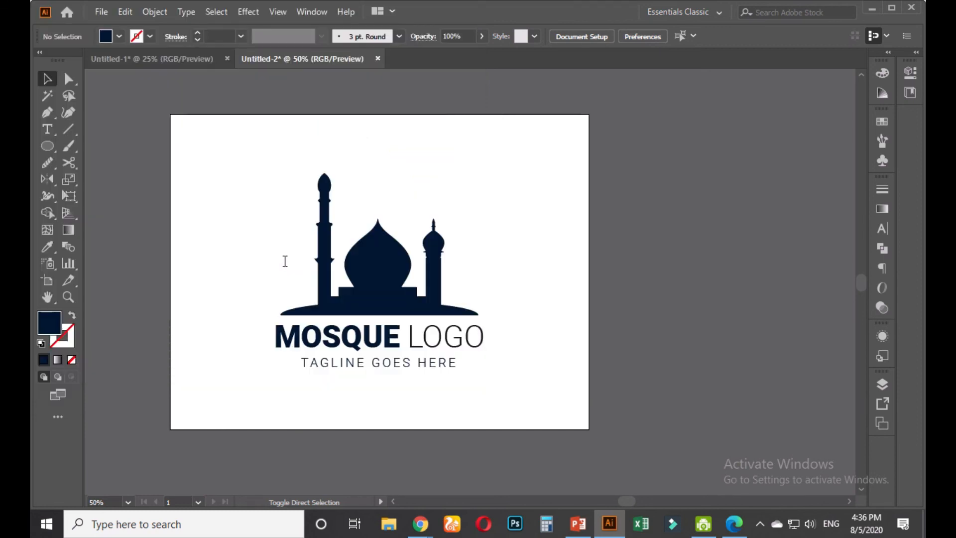
key(Return)
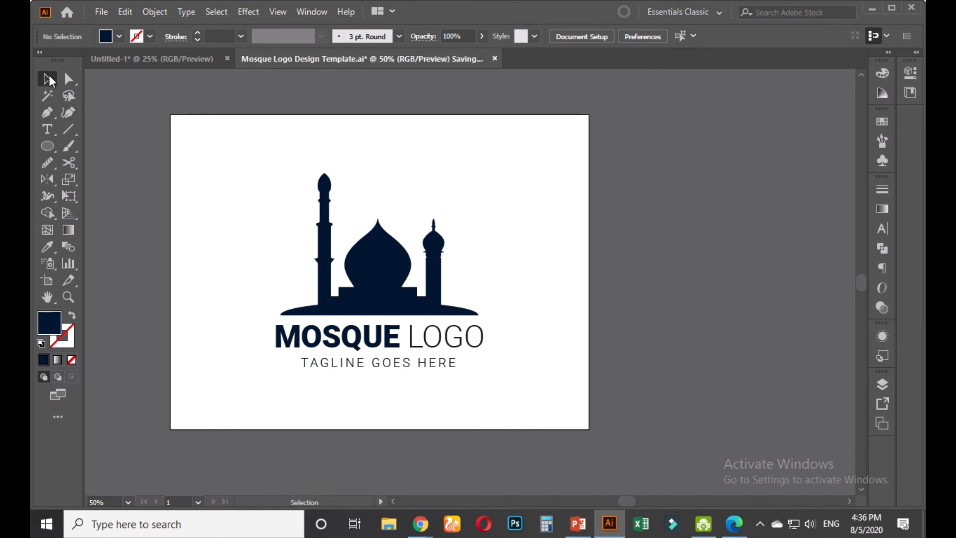
- Export the logo for web as Mosque-Logo-Design-Template.jpg and close the preview of the exported image
scroll(278, 223, down, 2)
drag(276, 211, 283, 264)
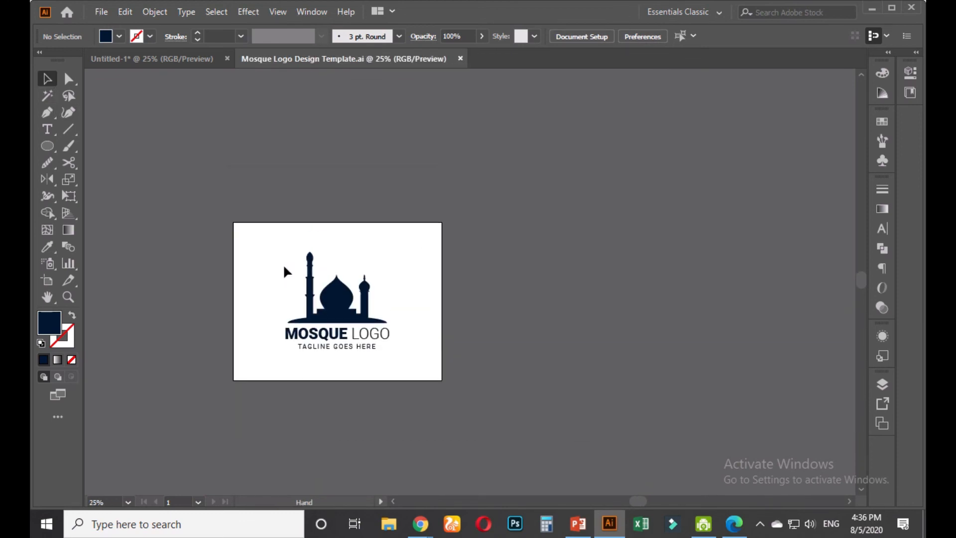
scroll(318, 287, up, 1)
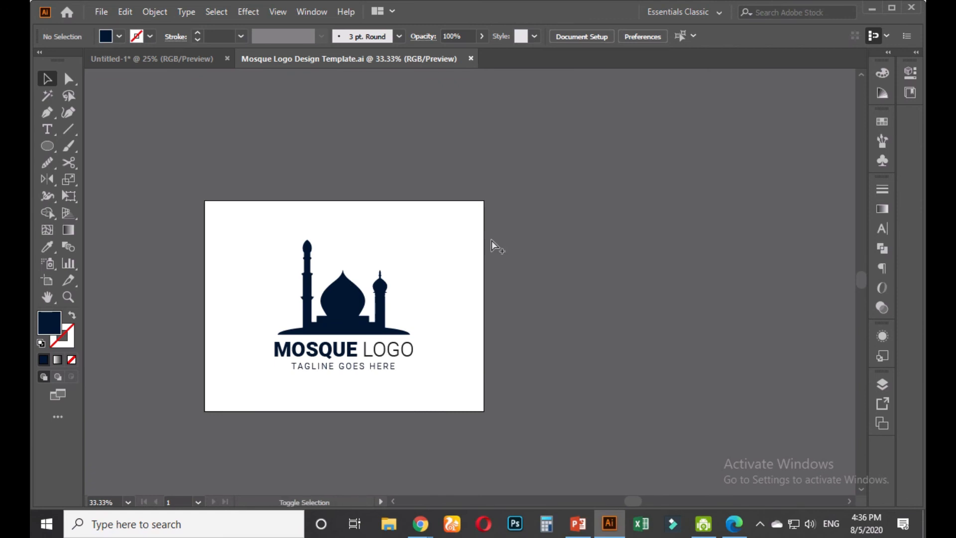
key(ctrl+alt+shift+s)
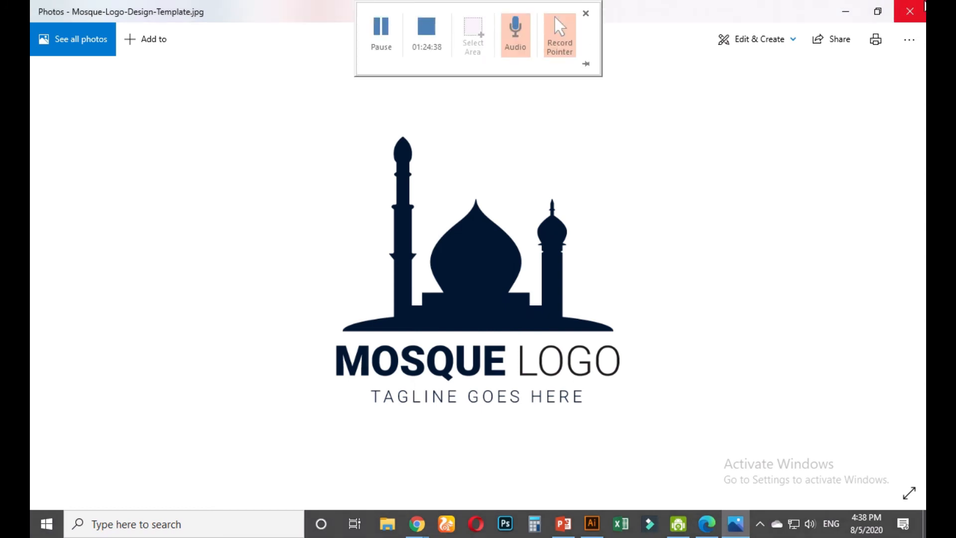
click(923, 5)
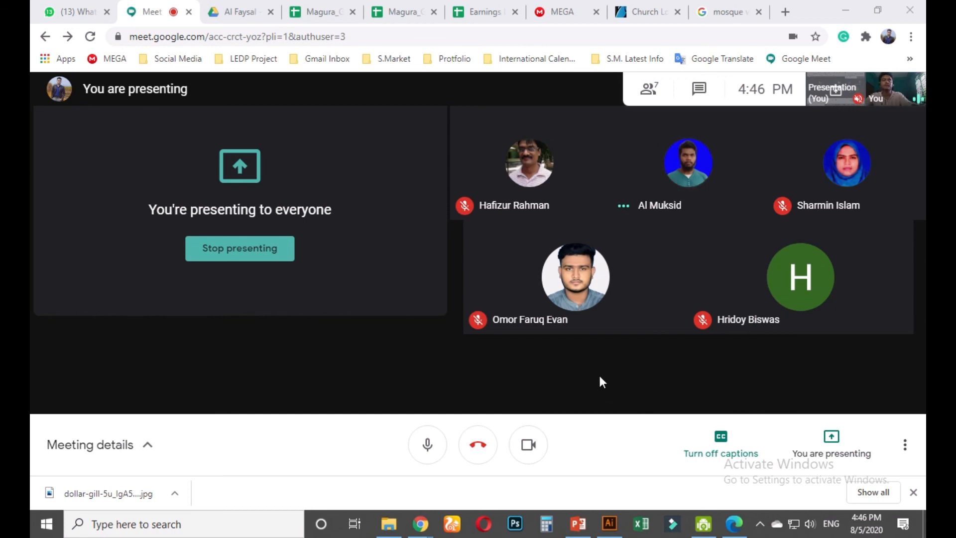
mouse_move(390, 34)
mouse_move(506, 164)
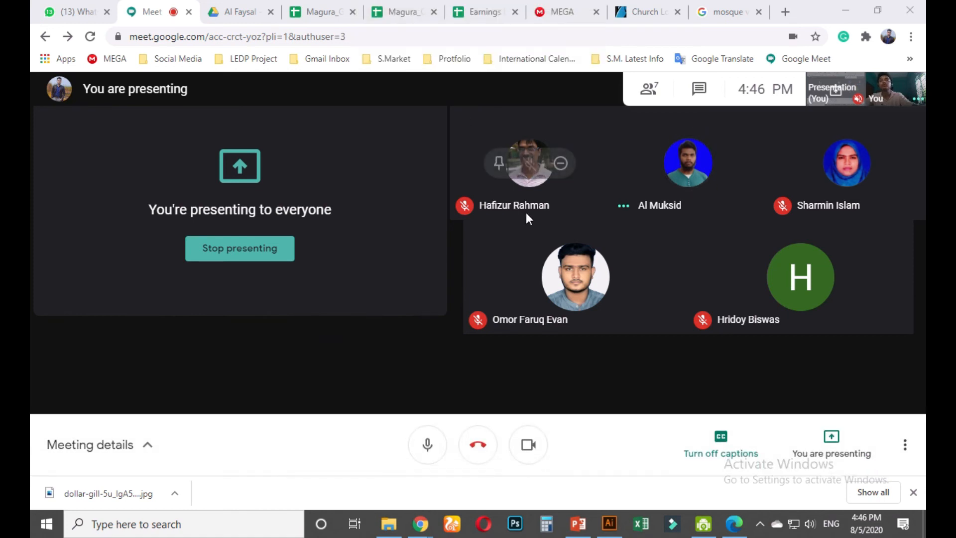